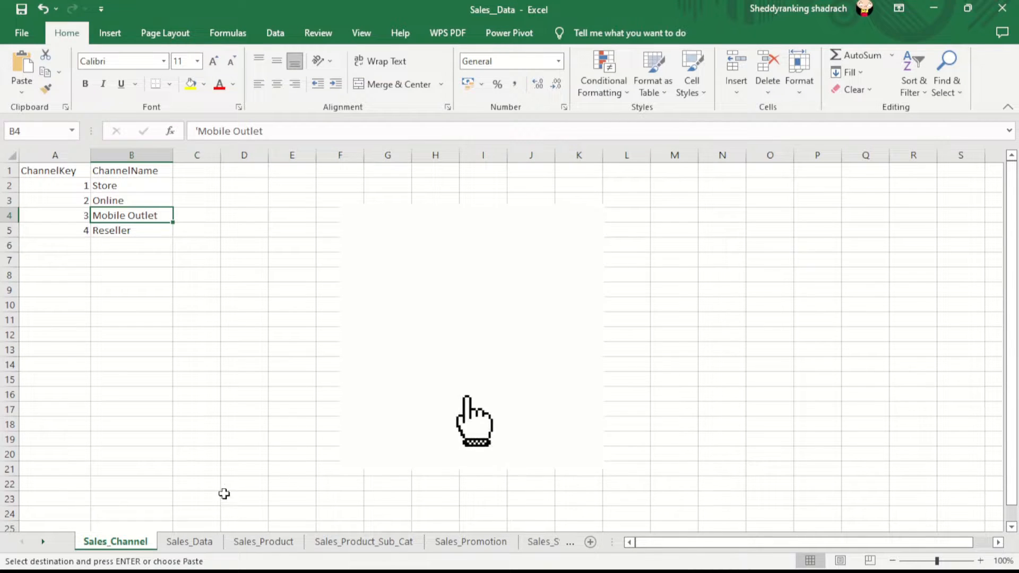
Examine the ChanelKey, PromotionKey, ProductKey, ProductSubCategoryKey and StateID columns on the Sales_Data sheet.
click(201, 542)
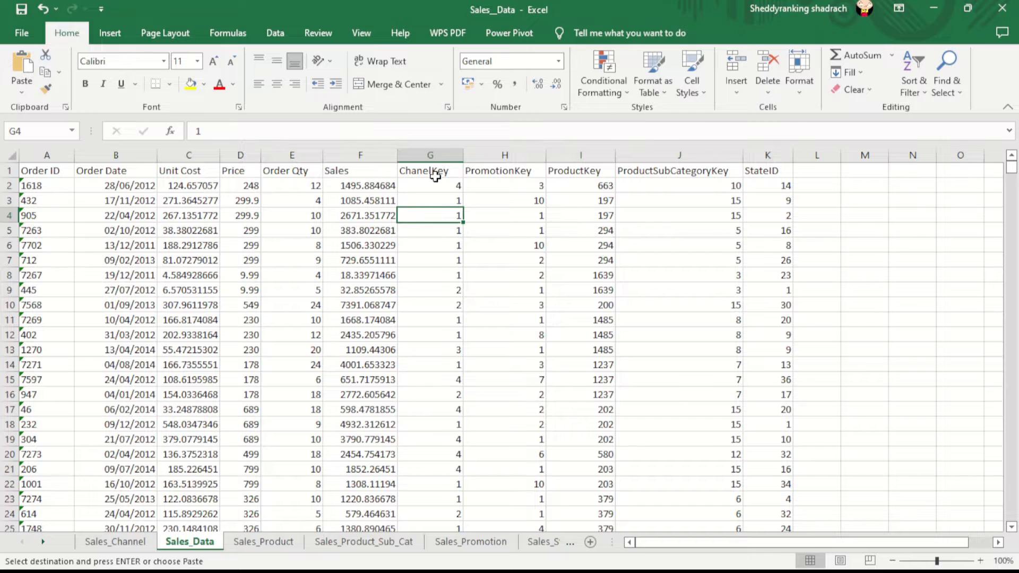
drag(435, 176, 455, 376)
click(513, 187)
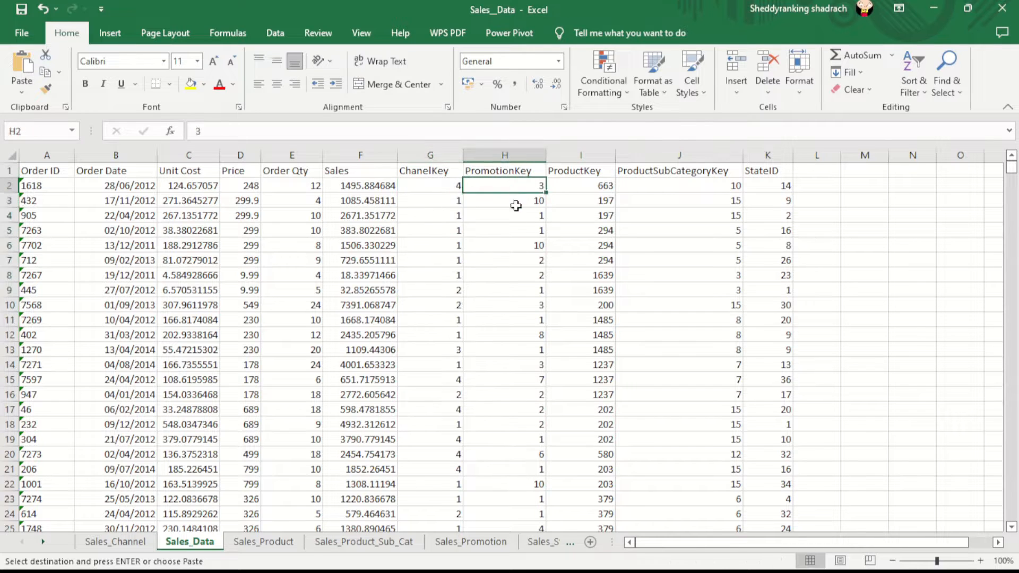
drag(516, 206, 525, 422)
drag(591, 187, 590, 276)
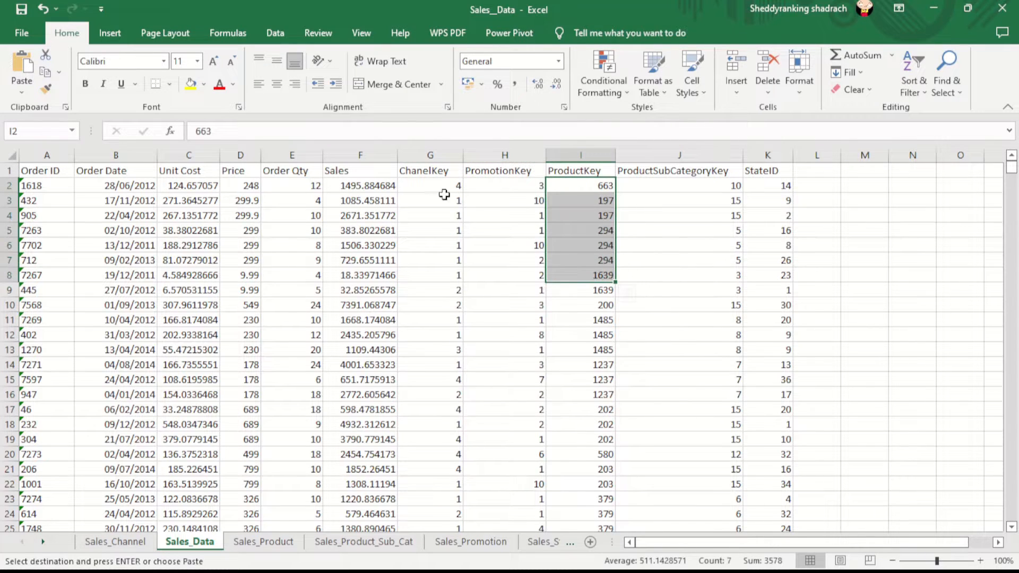
click(428, 171)
click(503, 171)
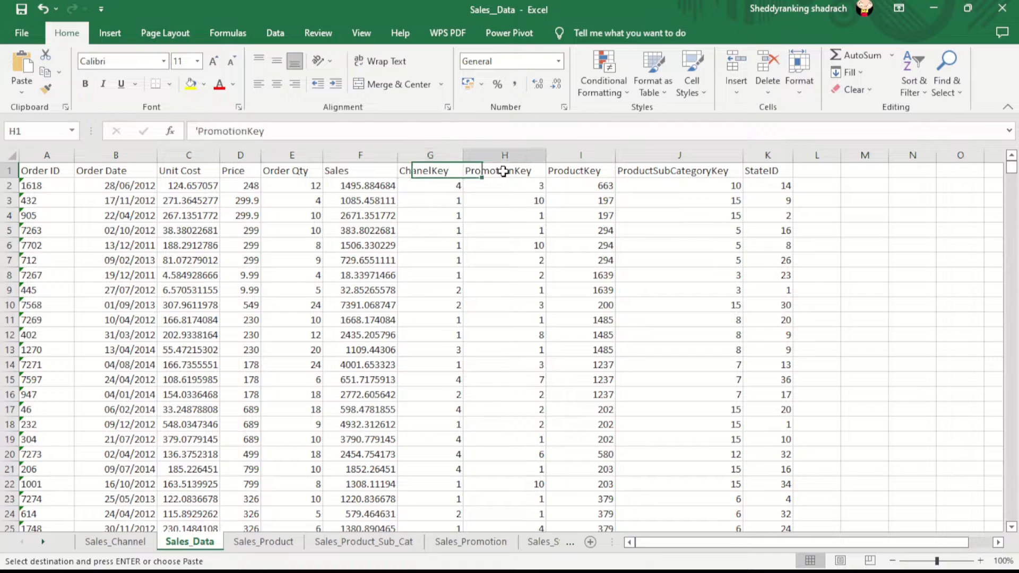
click(552, 170)
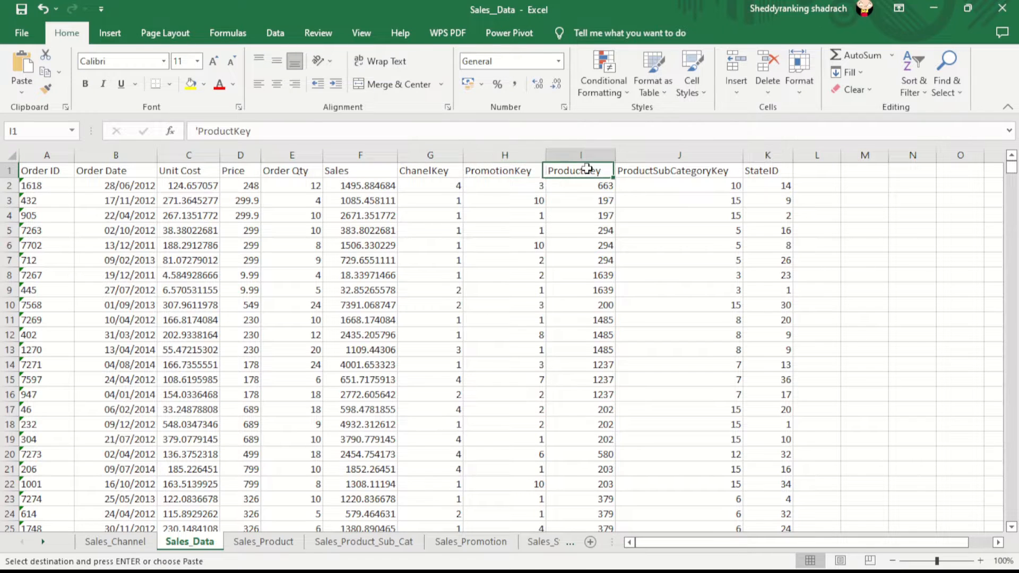
click(701, 175)
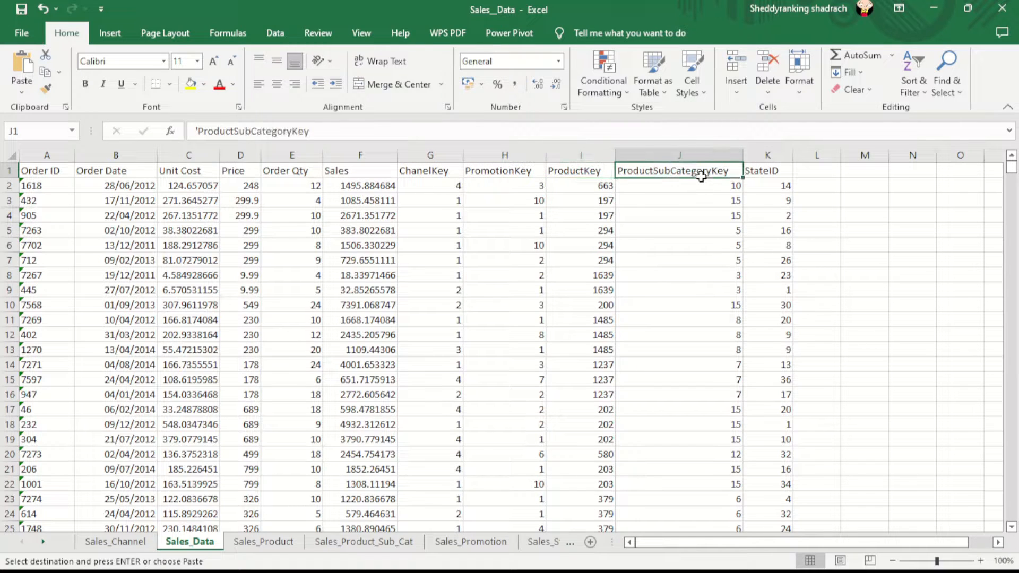
click(766, 174)
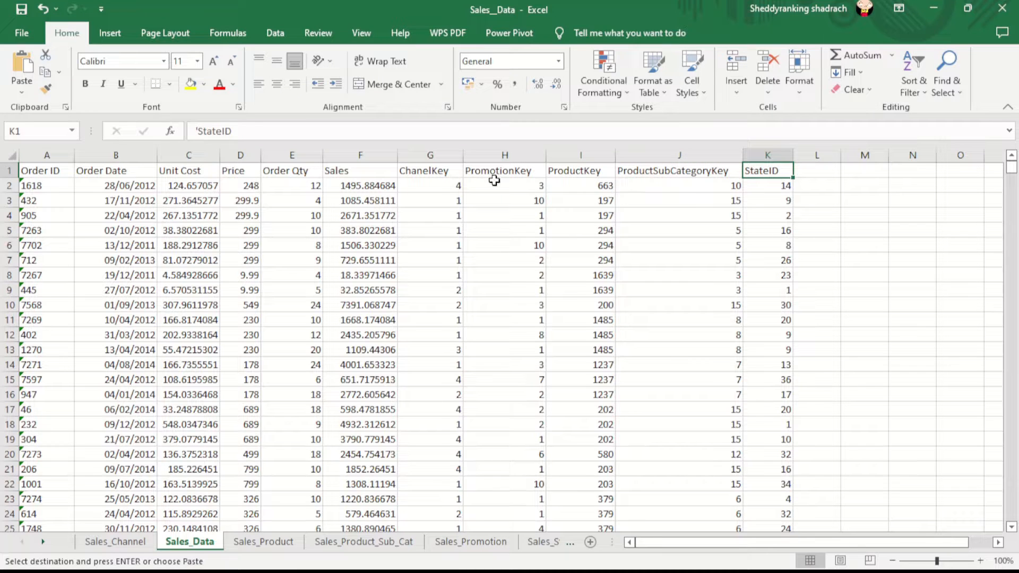
drag(441, 173, 820, 500)
click(662, 393)
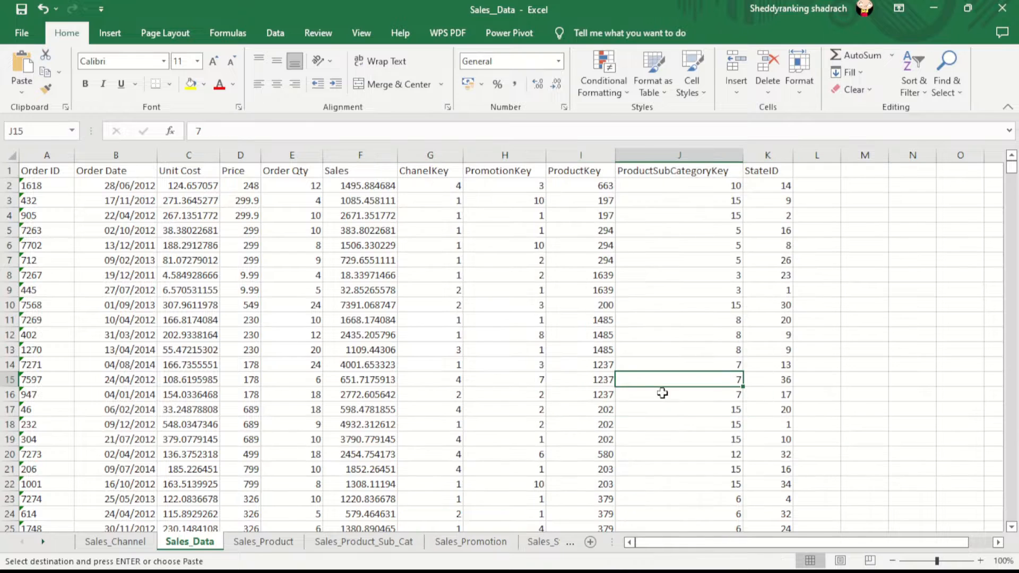
Review the key columns on the Sales_Channel, Sales_Product, Sales_Product_Sub_Cat, Sales_Promotion and Sales_State sheets, ending on Sales_Channel.
click(128, 545)
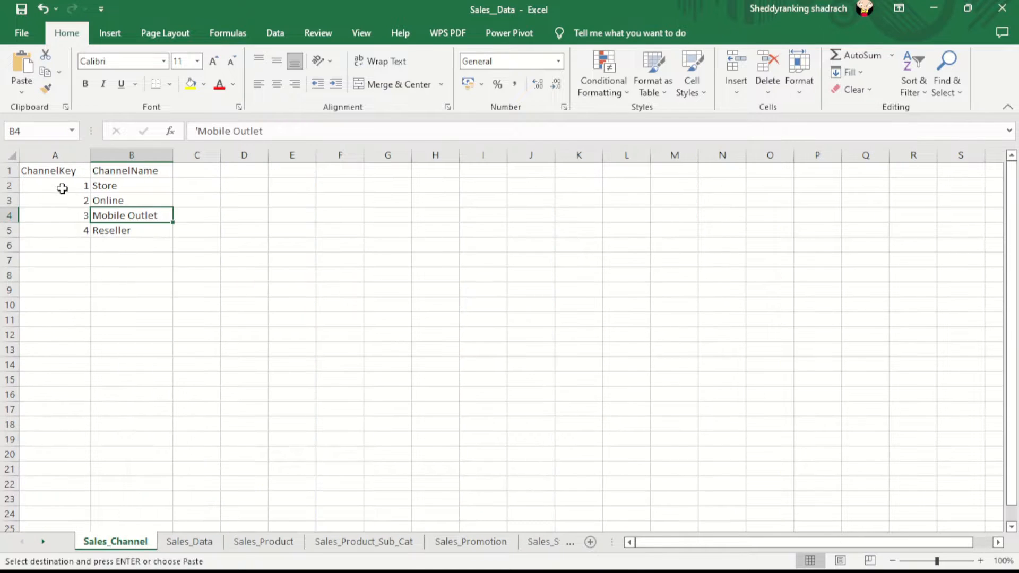
drag(62, 170, 69, 238)
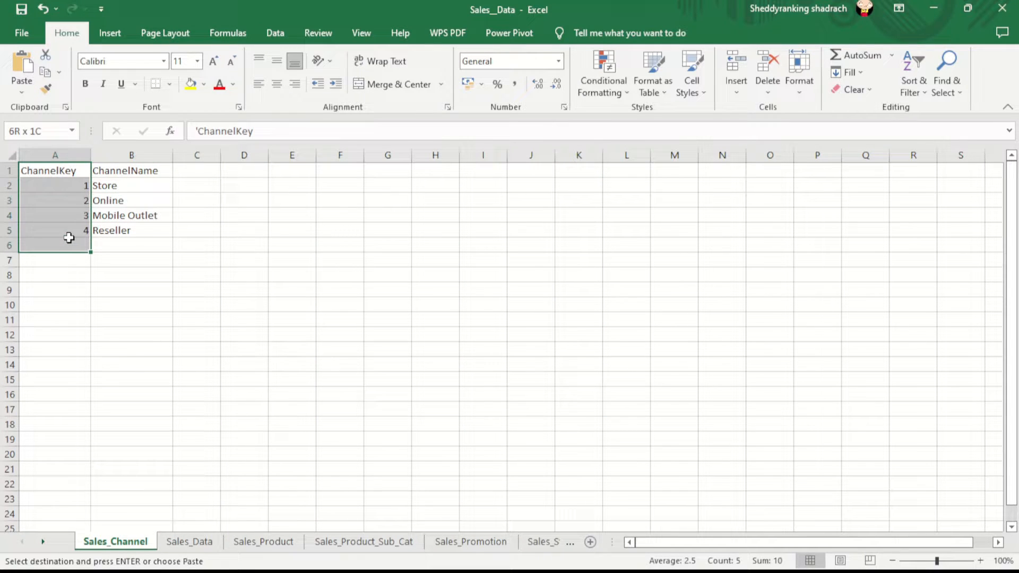
click(277, 545)
drag(50, 173, 48, 528)
click(363, 542)
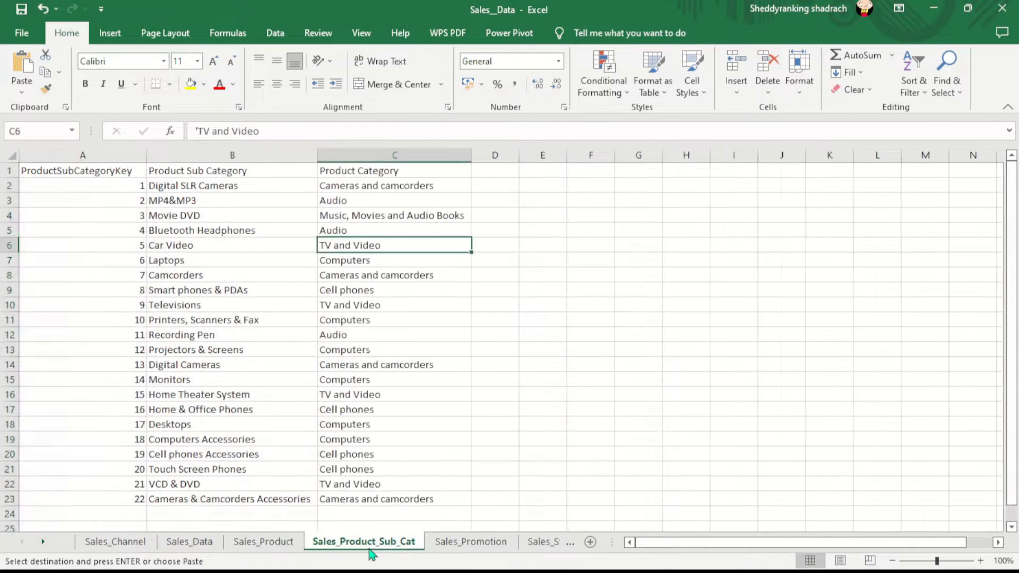
click(470, 542)
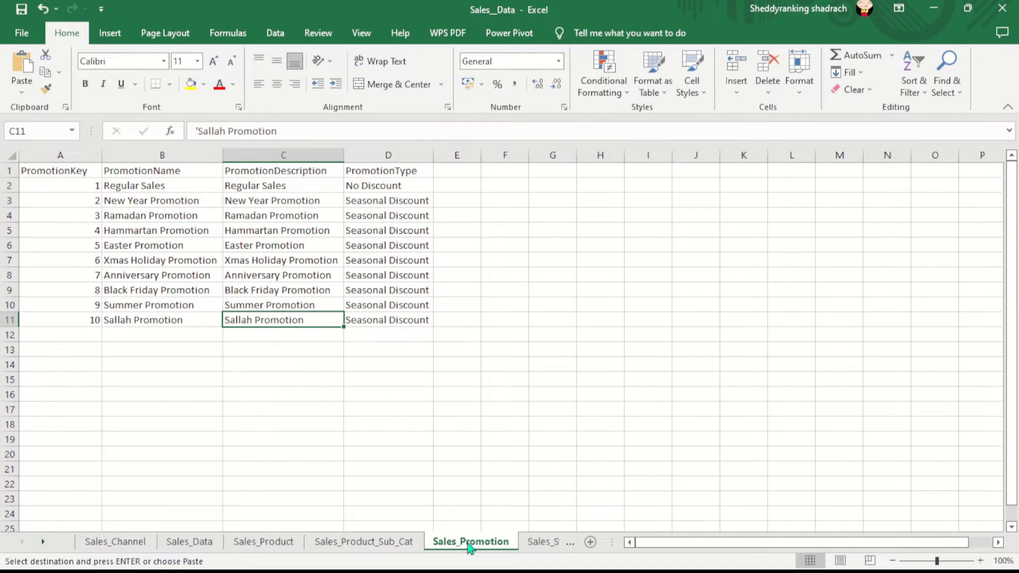
click(540, 544)
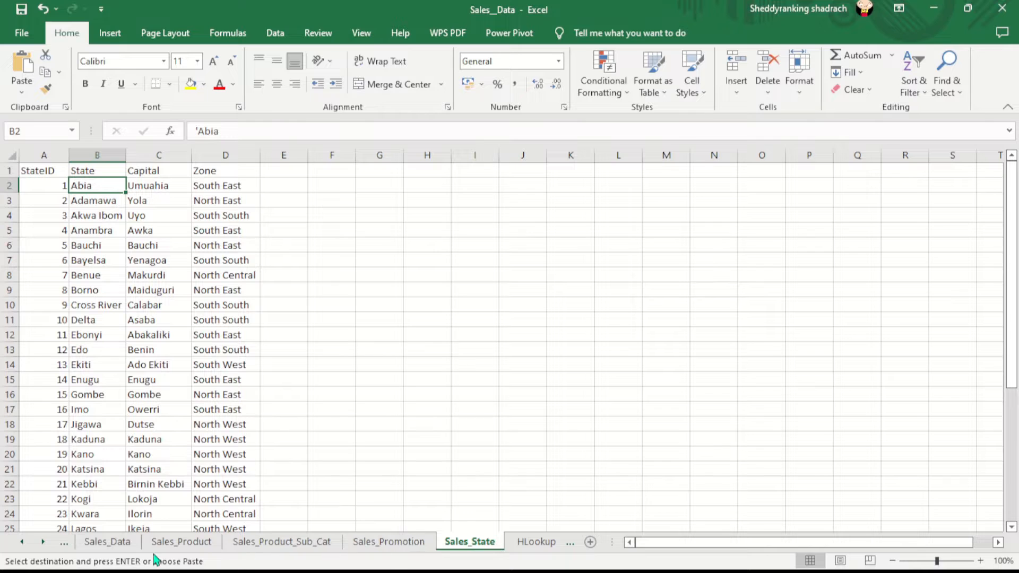
click(67, 547)
click(79, 542)
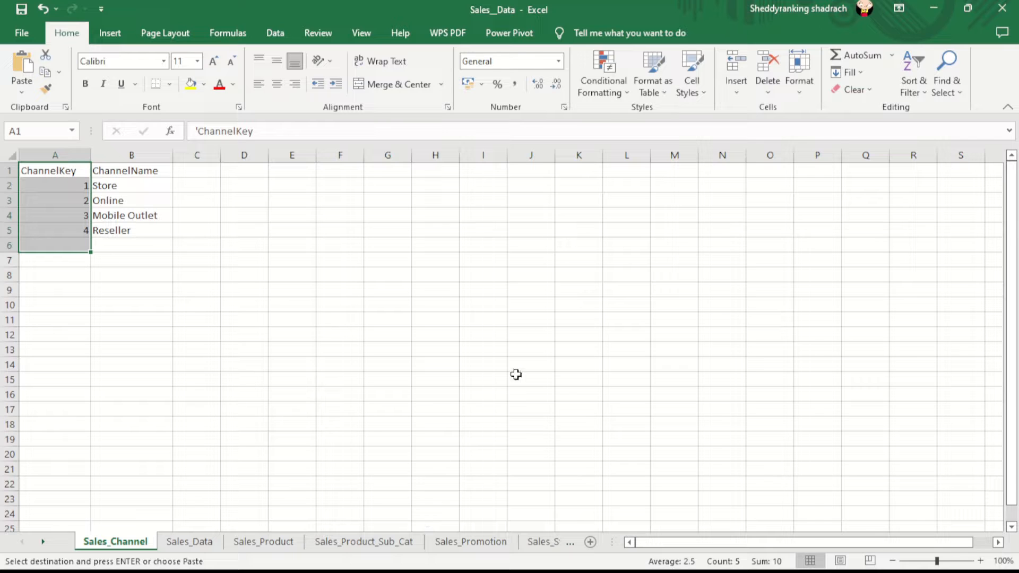
Inspect the first order's channel, promotion, product, subcategory and state key values on the Sales_Data sheet.
click(189, 543)
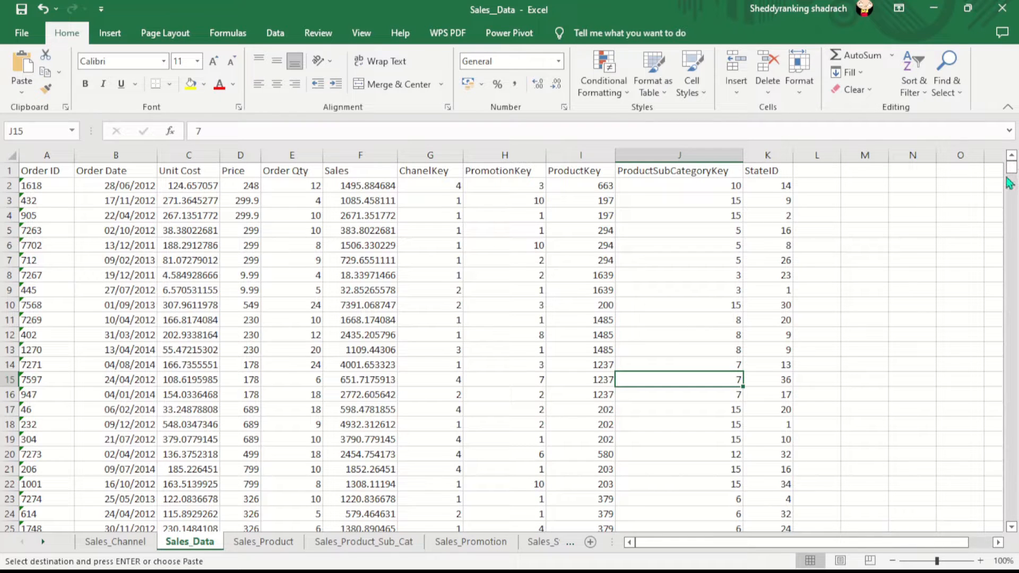
mouse_move(1010, 169)
mouse_down()
mouse_move(1011, 196)
mouse_move(1013, 165)
mouse_up()
click(430, 187)
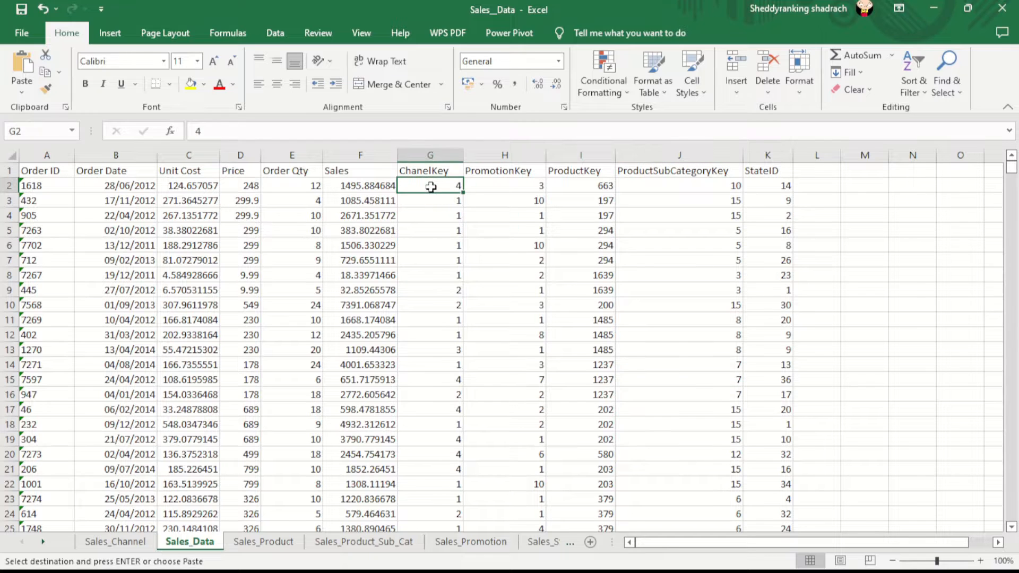
click(532, 190)
click(608, 187)
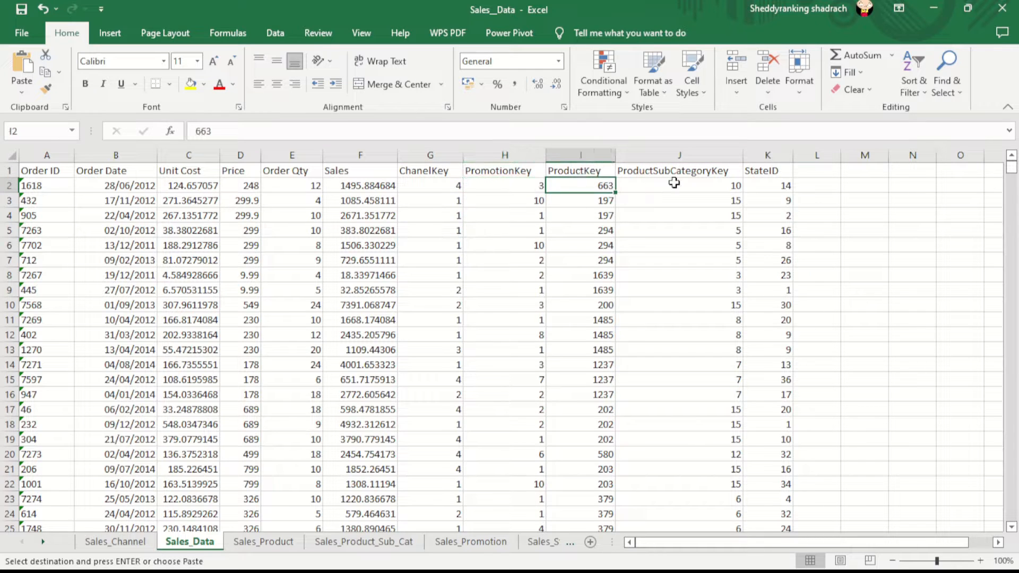
click(721, 184)
click(778, 191)
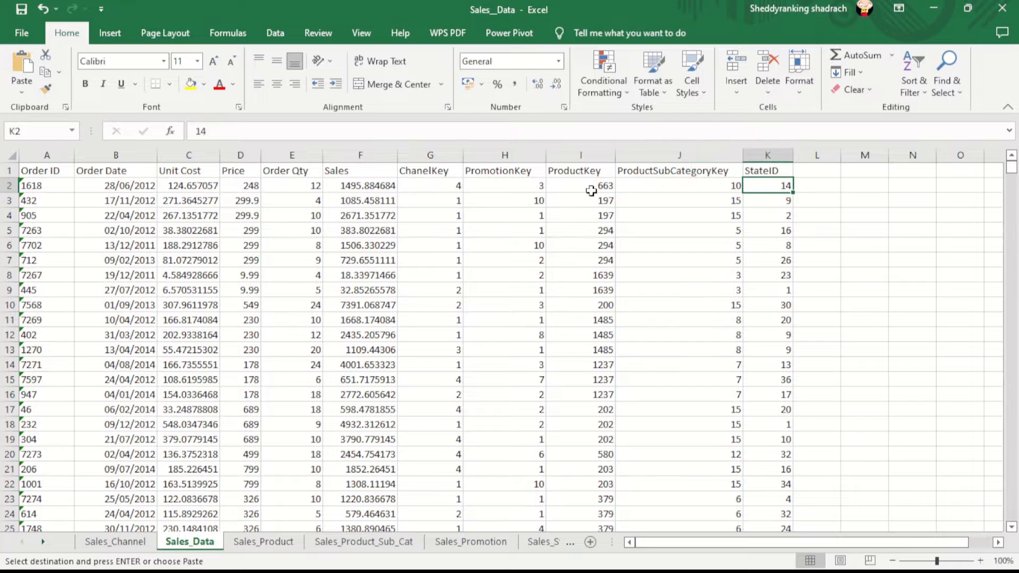
Compare the Sales_Channel and Sales_Data sheets, examining the ChannelKey and ChannelName columns of Sales_Channel.
click(134, 551)
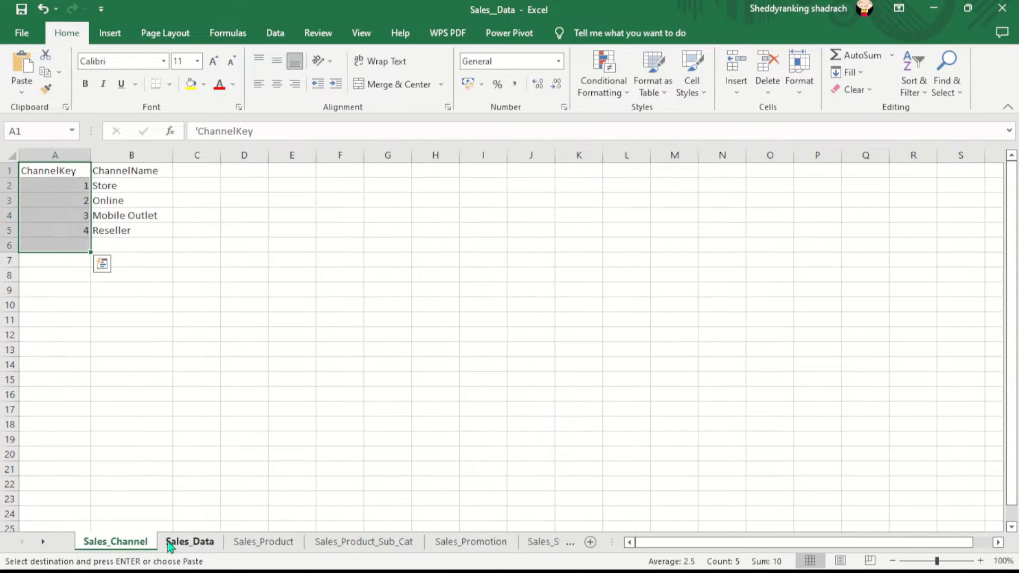
click(188, 546)
click(239, 547)
click(198, 545)
click(134, 547)
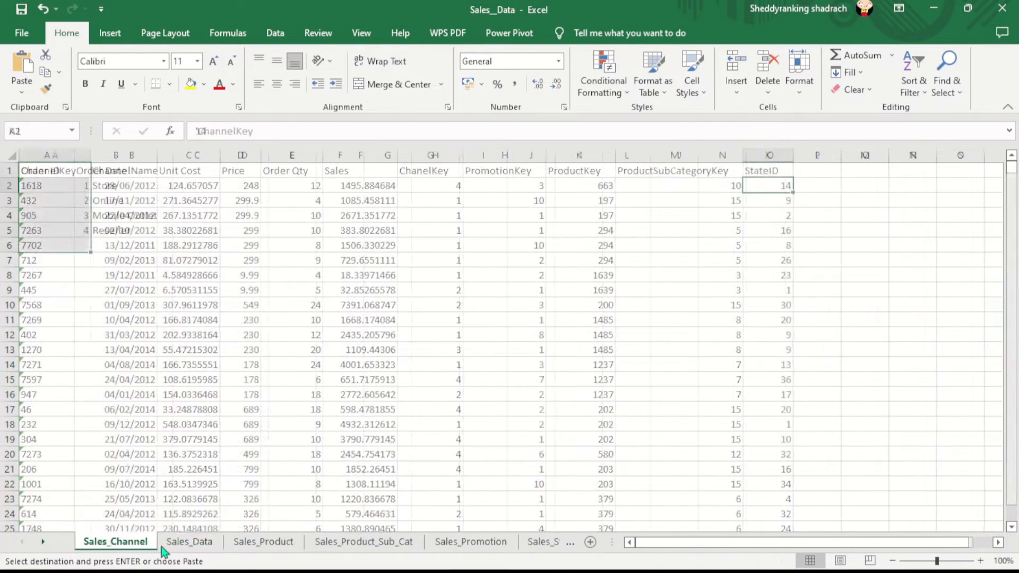
click(190, 542)
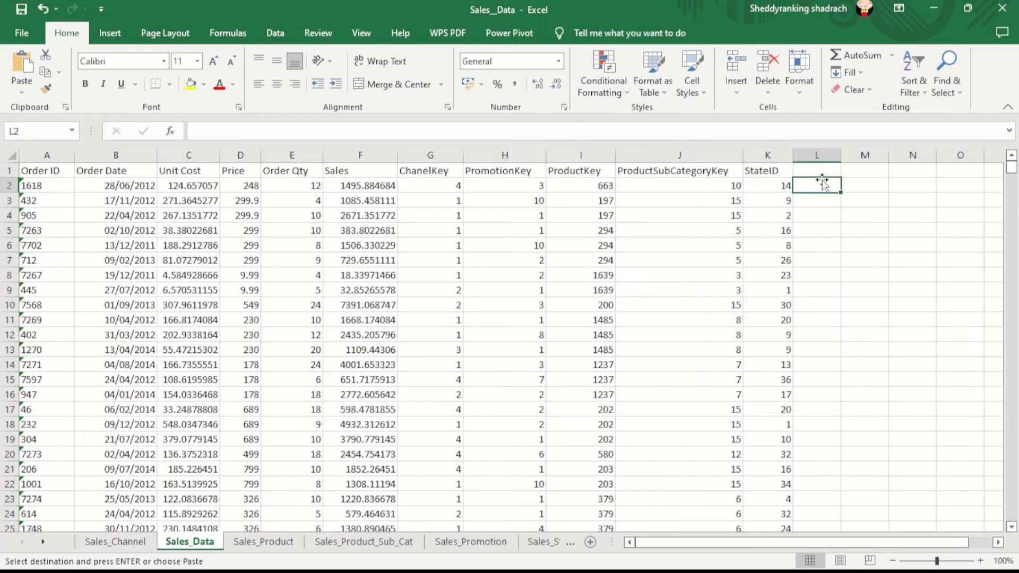
click(130, 545)
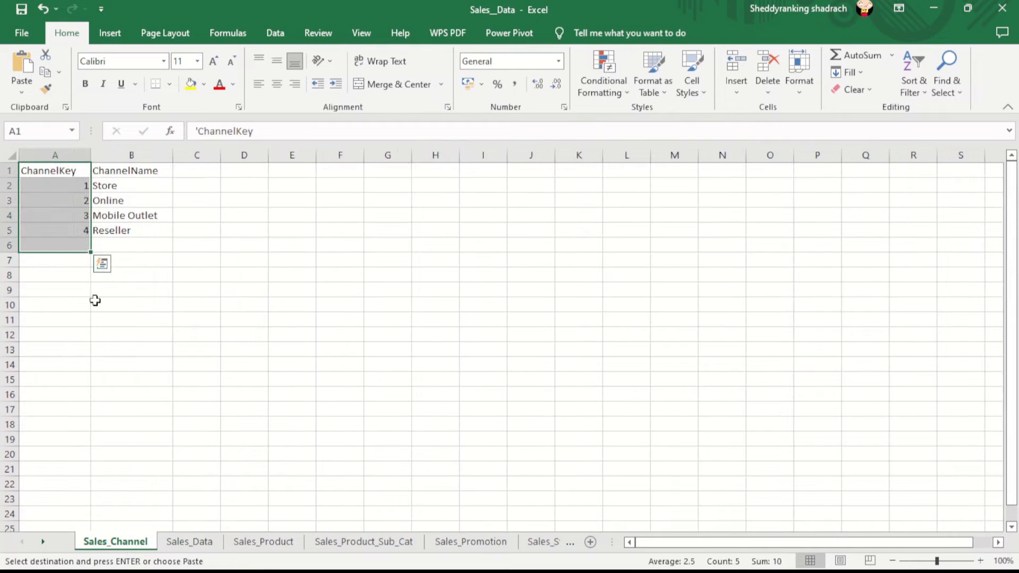
click(126, 170)
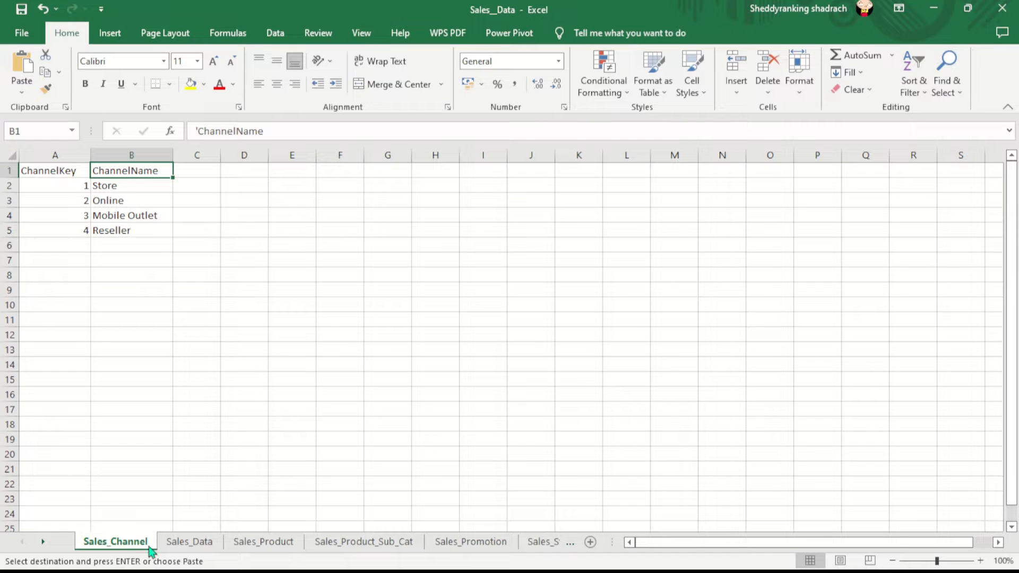
click(183, 228)
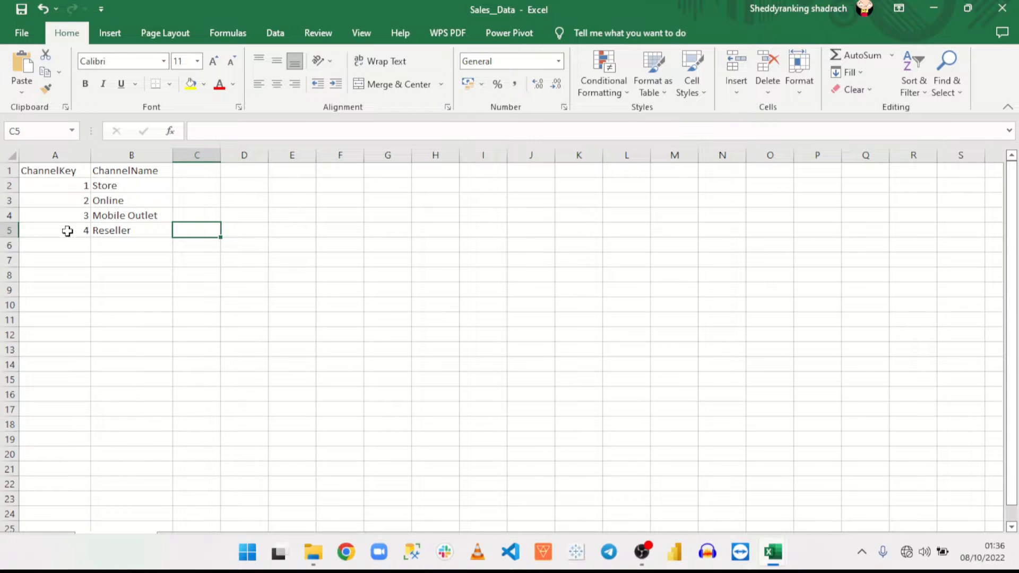
click(46, 172)
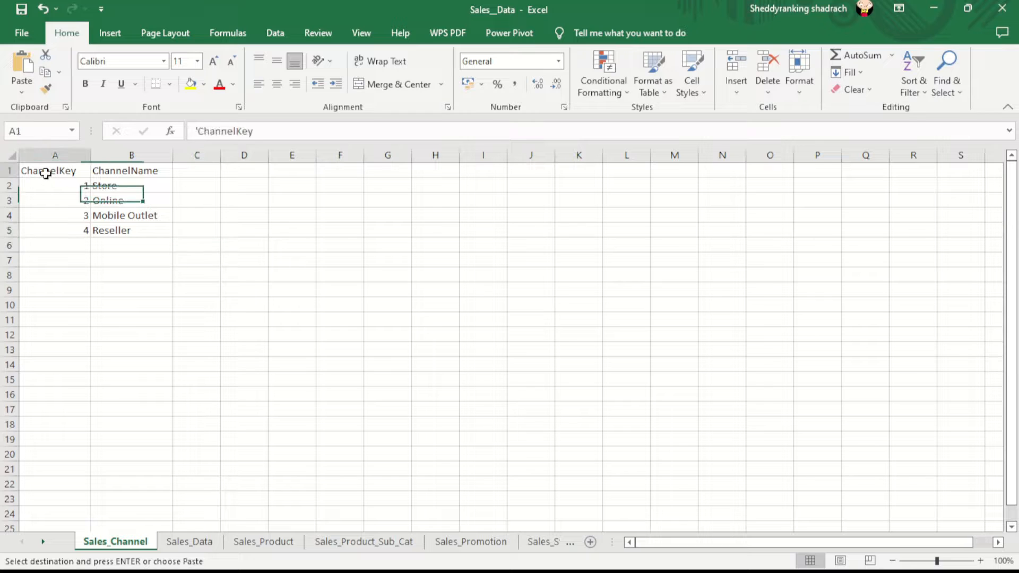
click(150, 170)
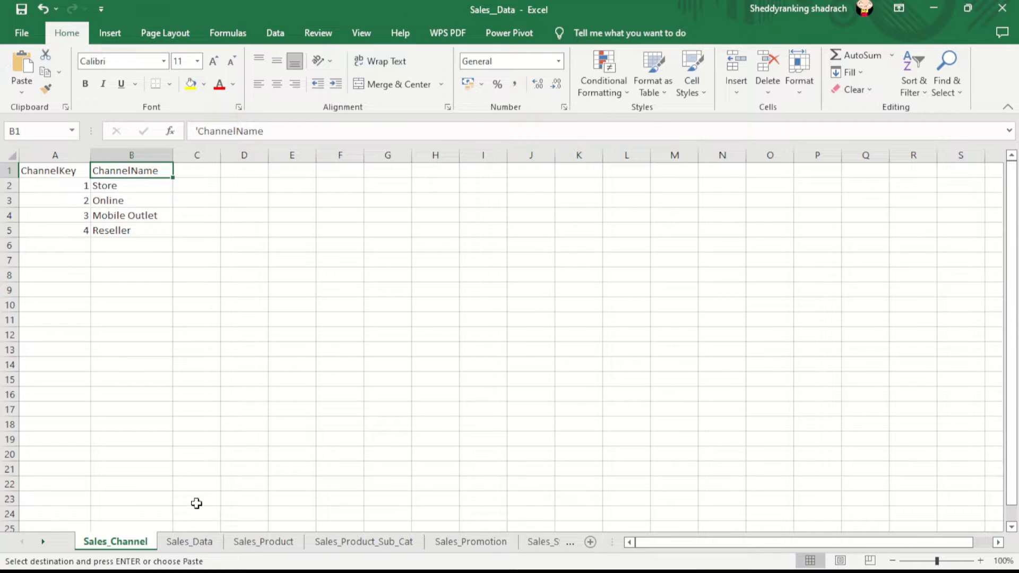
Insert the VLOOKUP function in cell L2 of the Sales_Data sheet and open its arguments.
click(190, 548)
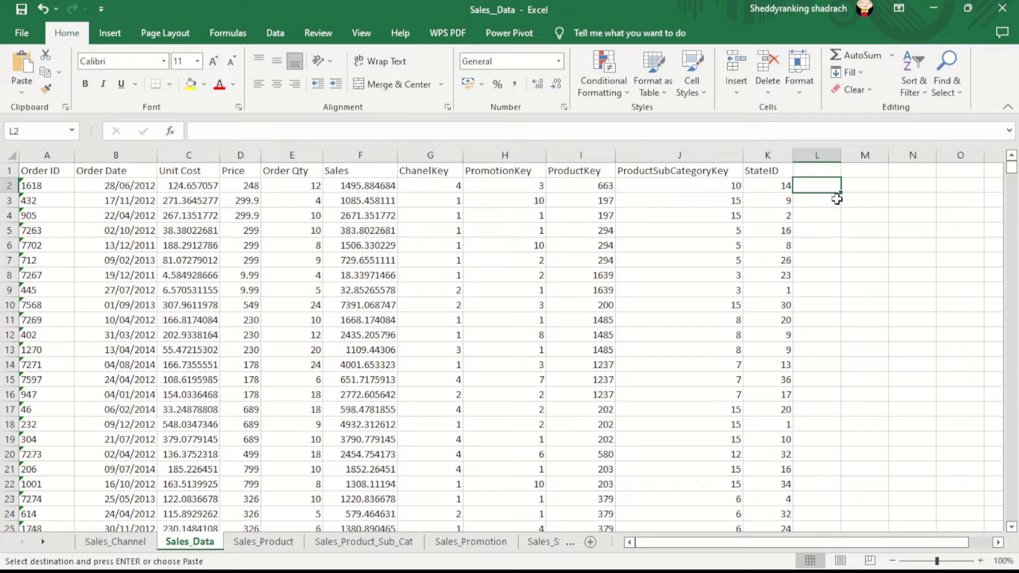
click(171, 133)
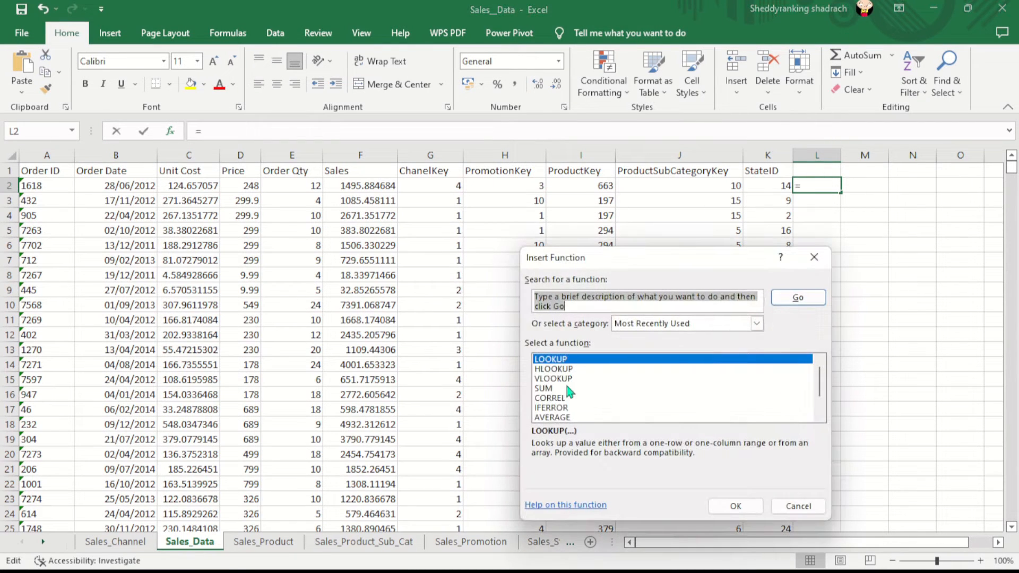
click(566, 379)
click(736, 507)
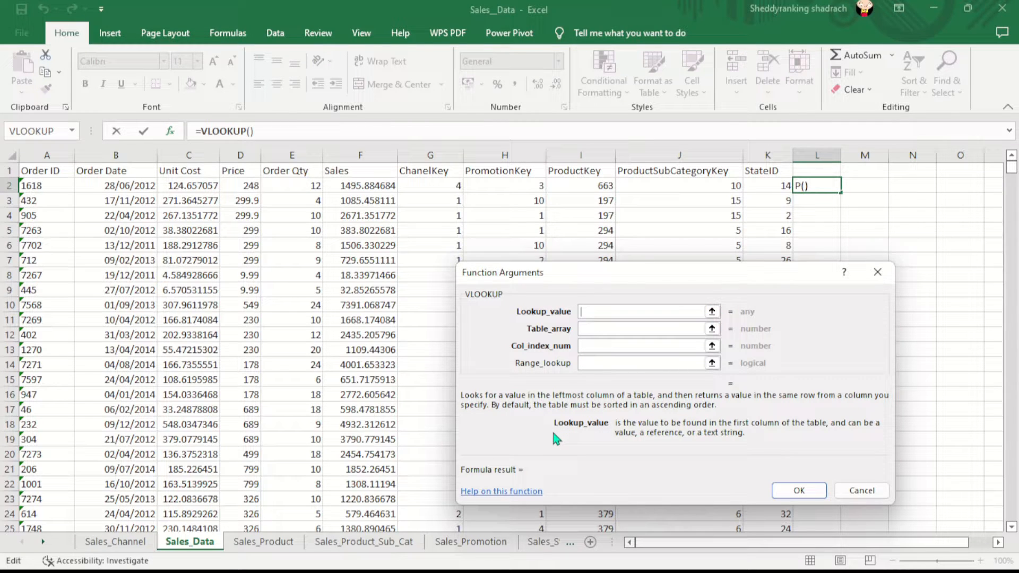
click(118, 542)
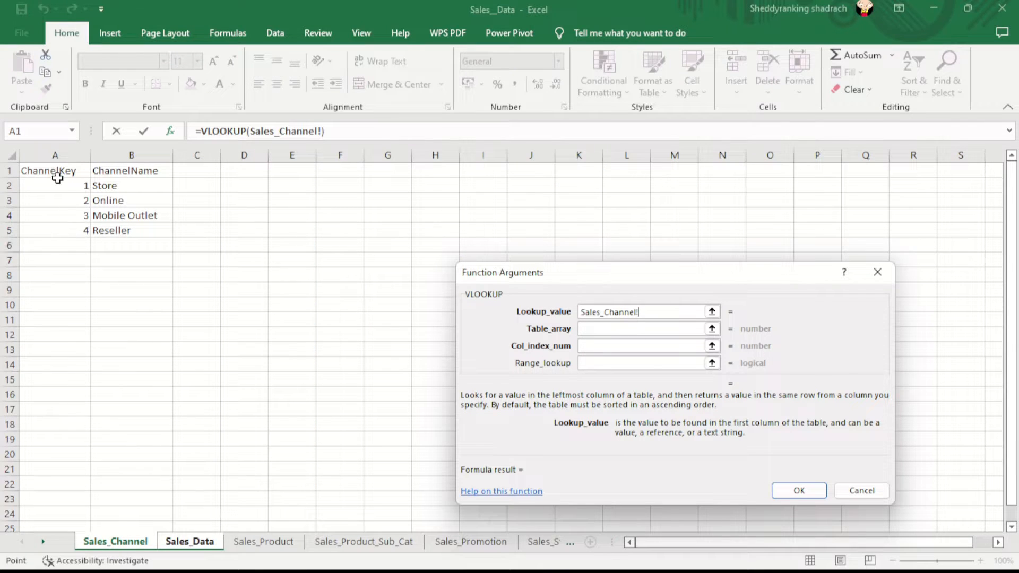
drag(57, 170, 62, 228)
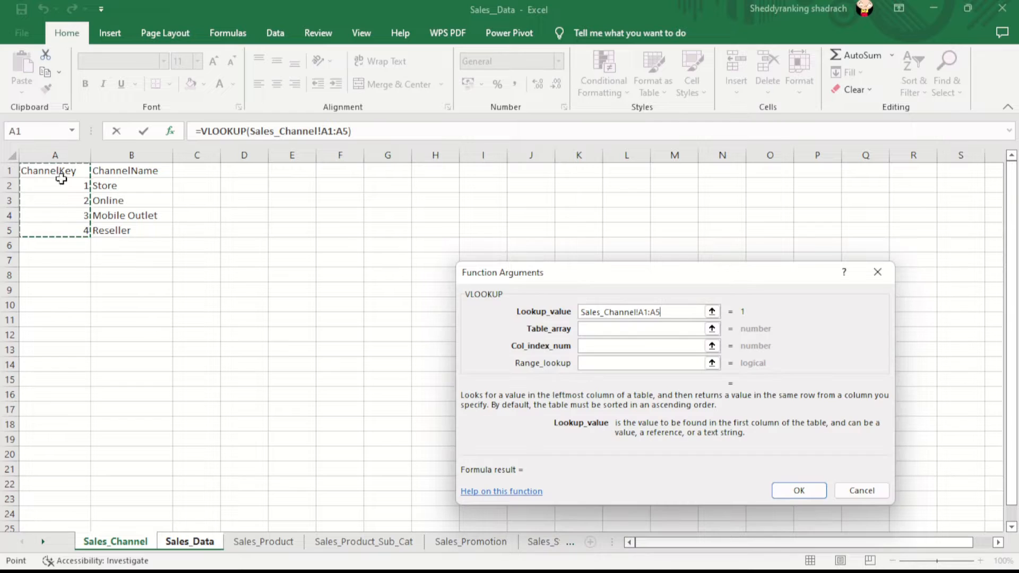
click(675, 312)
key(BackSpace)
key(BackSpace)
key(BackSpace)
key(BackSpace)
key(BackSpace)
key(BackSpace)
key(BackSpace)
key(BackSpace)
key(BackSpace)
key(BackSpace)
key(BackSpace)
key(BackSpace)
key(BackSpace)
key(BackSpace)
key(BackSpace)
key(BackSpace)
key(BackSpace)
key(BackSpace)
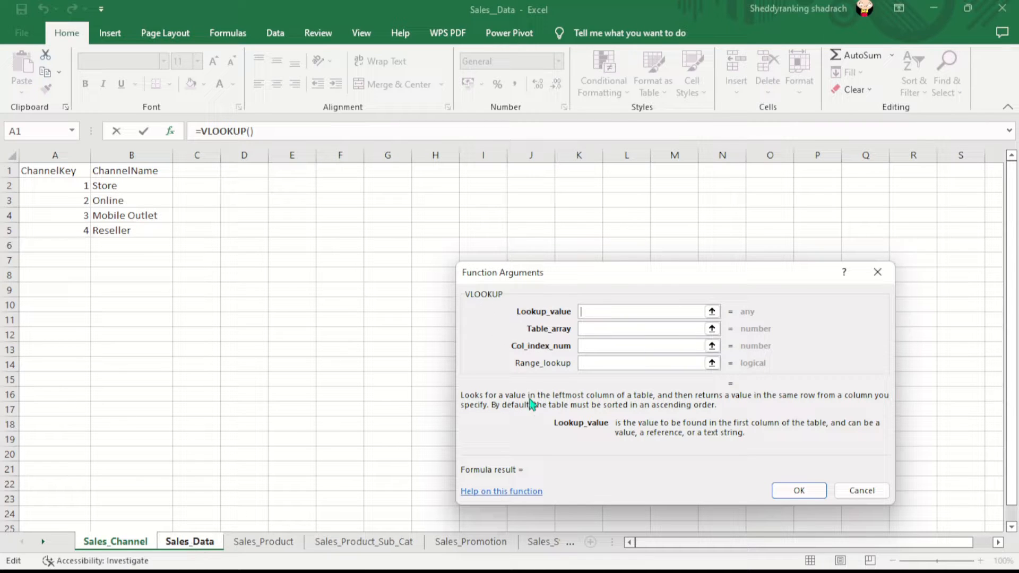
click(591, 331)
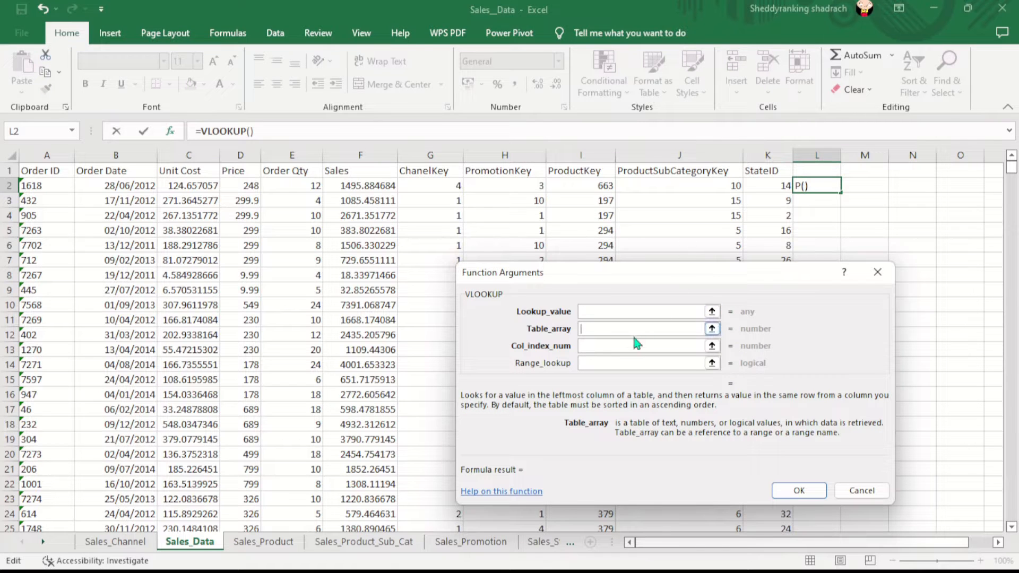
click(595, 346)
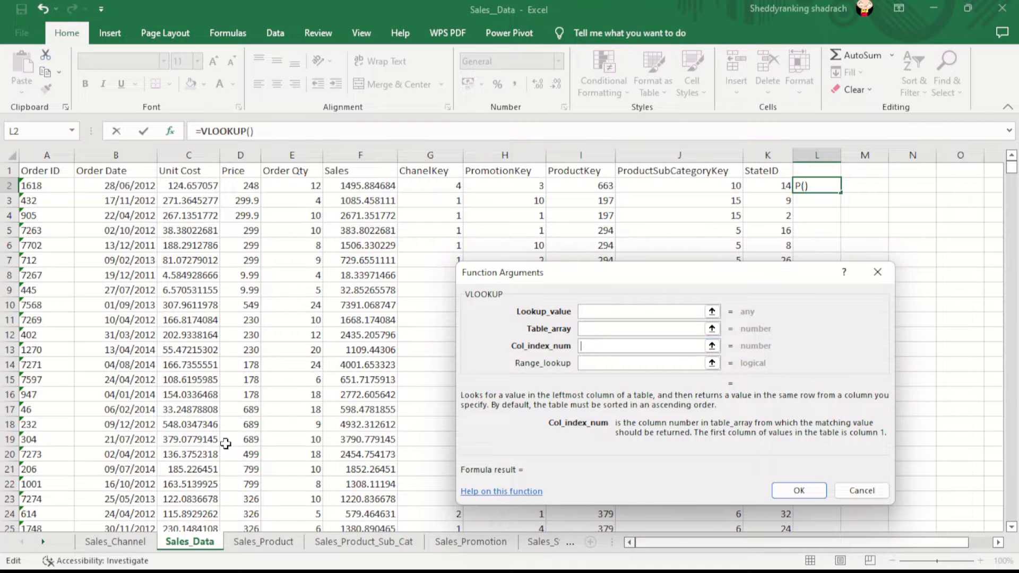
click(112, 541)
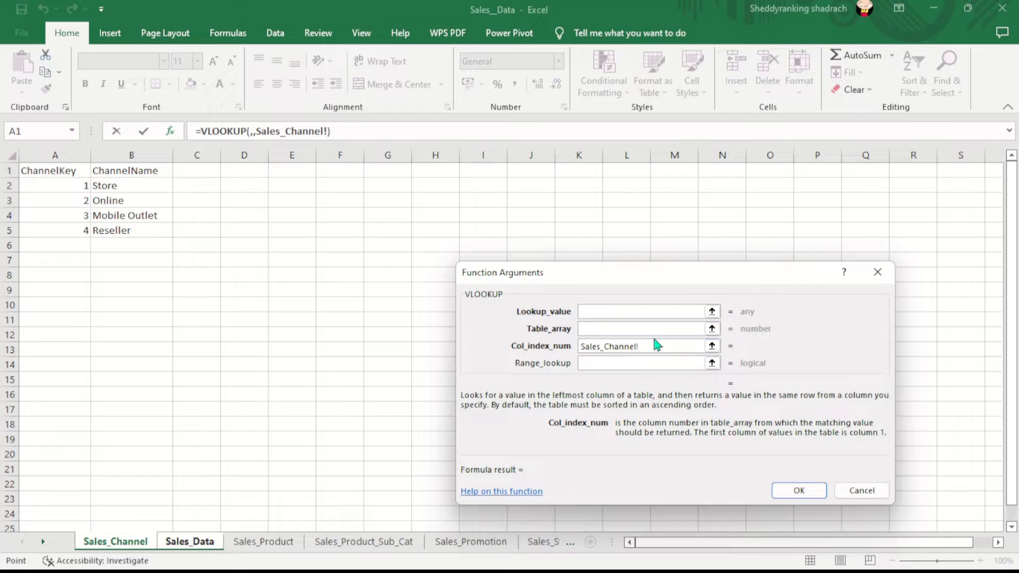
click(648, 349)
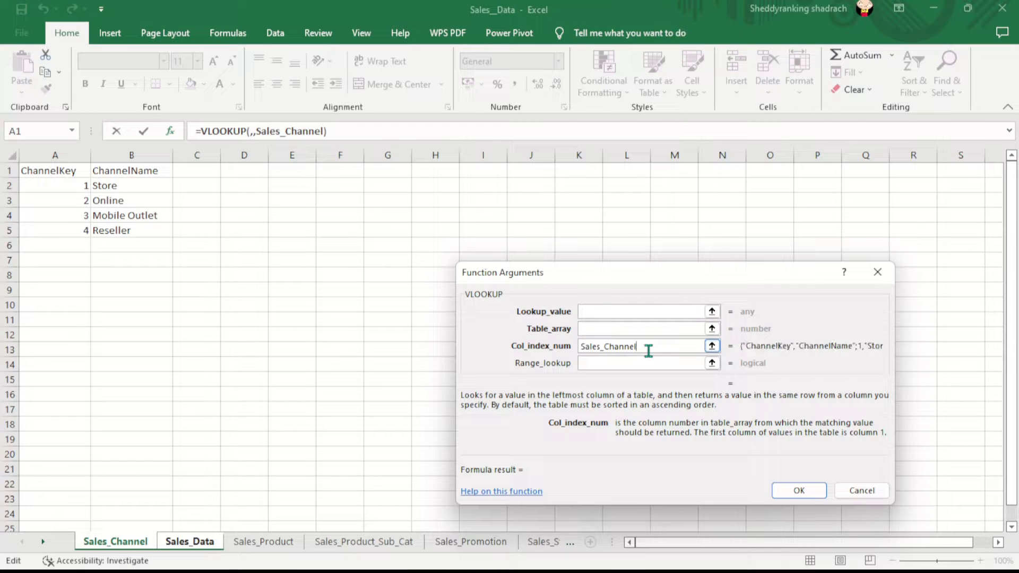
key(BackSpace)
key(BackSpace)
key(BackSpace)
key(BackSpace)
key(BackSpace)
key(BackSpace)
key(BackSpace)
key(BackSpace)
key(BackSpace)
key(BackSpace)
key(BackSpace)
key(BackSpace)
key(BackSpace)
key(BackSpace)
click(630, 364)
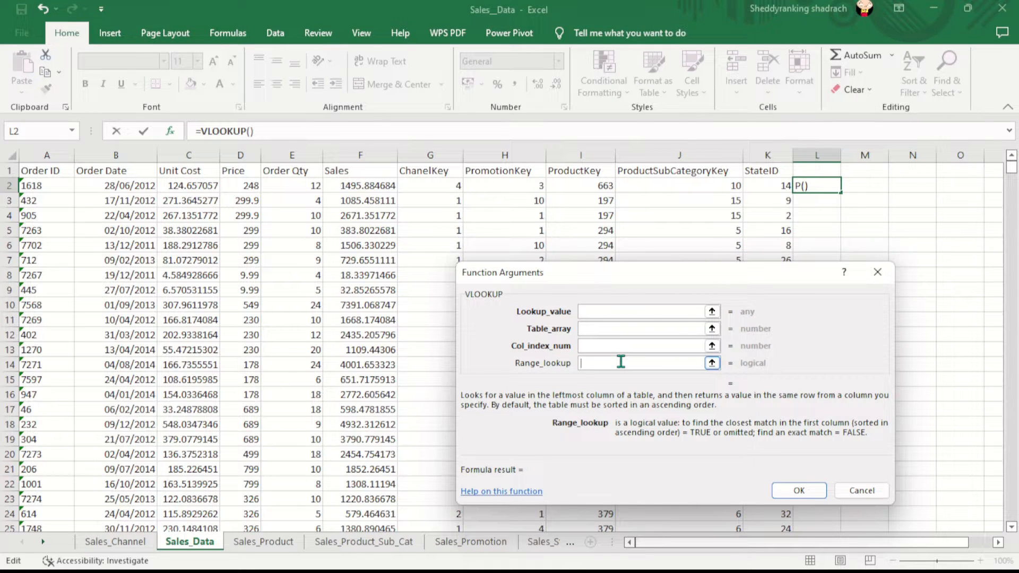
text(1)
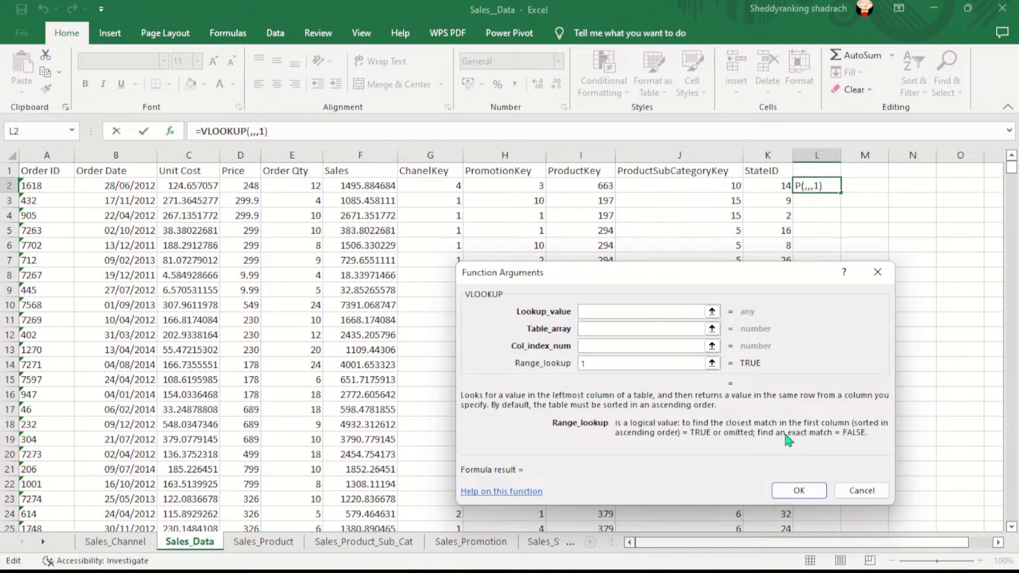
mouse_move(786, 436)
mouse_down()
mouse_move(806, 438)
mouse_move(793, 433)
mouse_up()
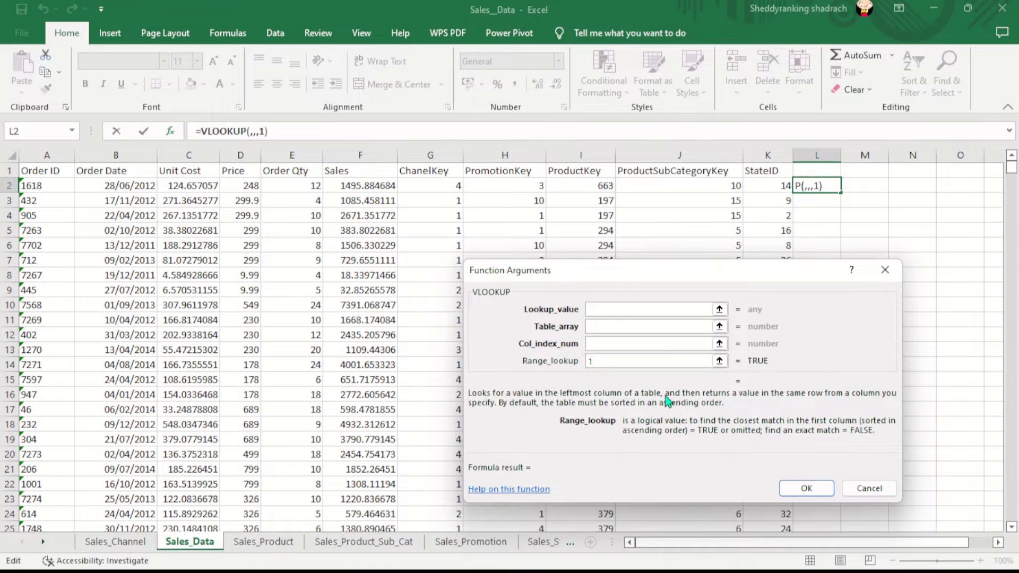
key(BackSpace)
text(0)
key(BackSpace)
text(1)
key(BackSpace)
text(0)
key(BackSpace)
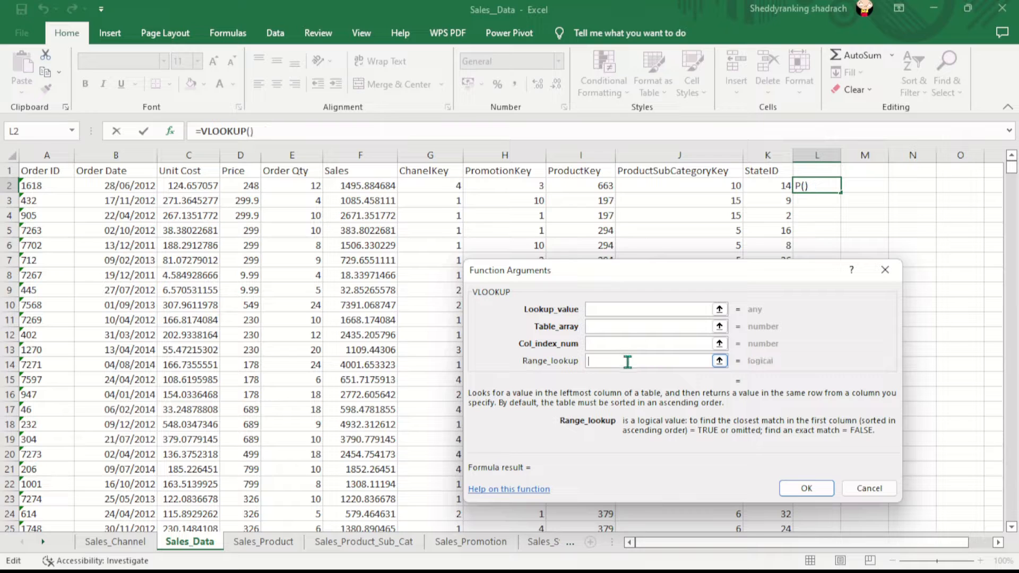
click(868, 489)
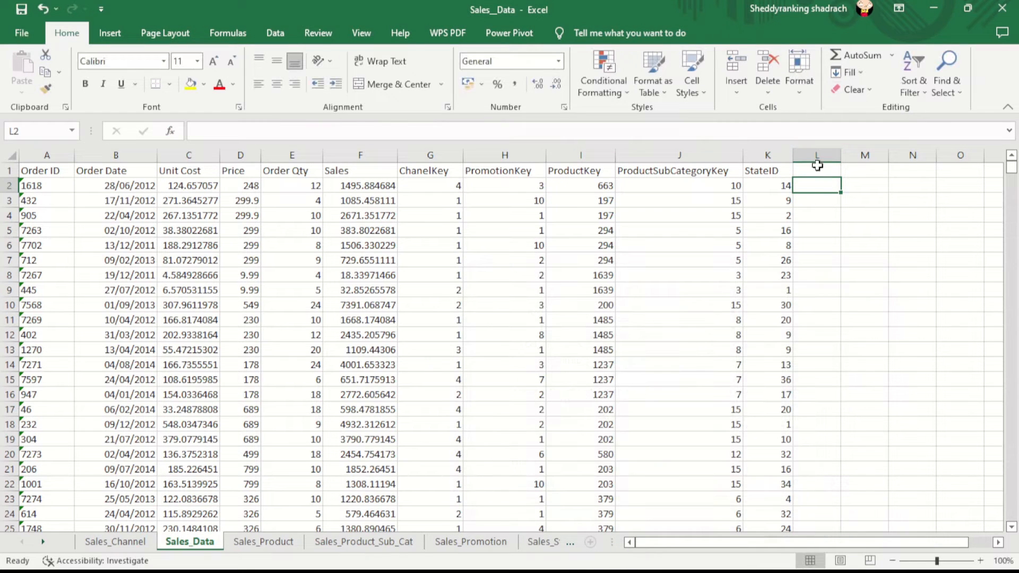
Add the header ChannelName in cell L1 of the Sales_Data sheet and fit column L's width to it.
double_click(818, 167)
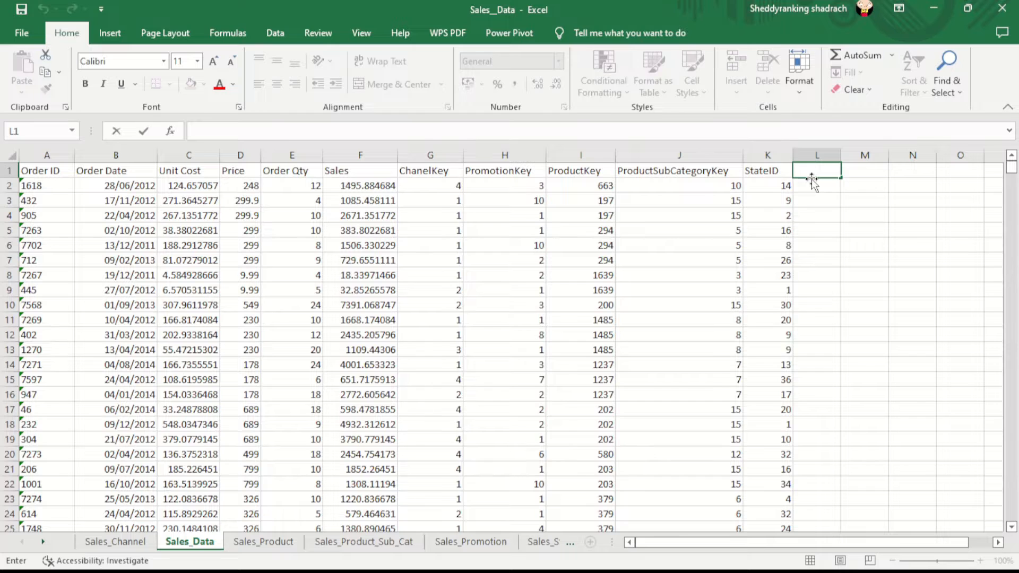
key(Caps_Lock)
text(C)
key(Caps_Lock)
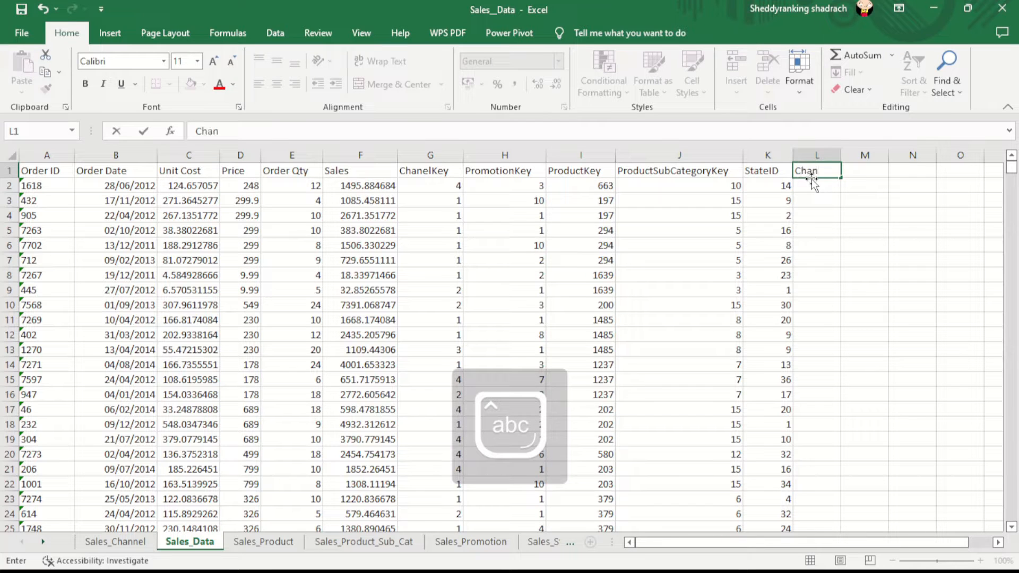
text(hannel)
key(Caps_Lock)
text(N)
key(Caps_Lock)
text(mae)
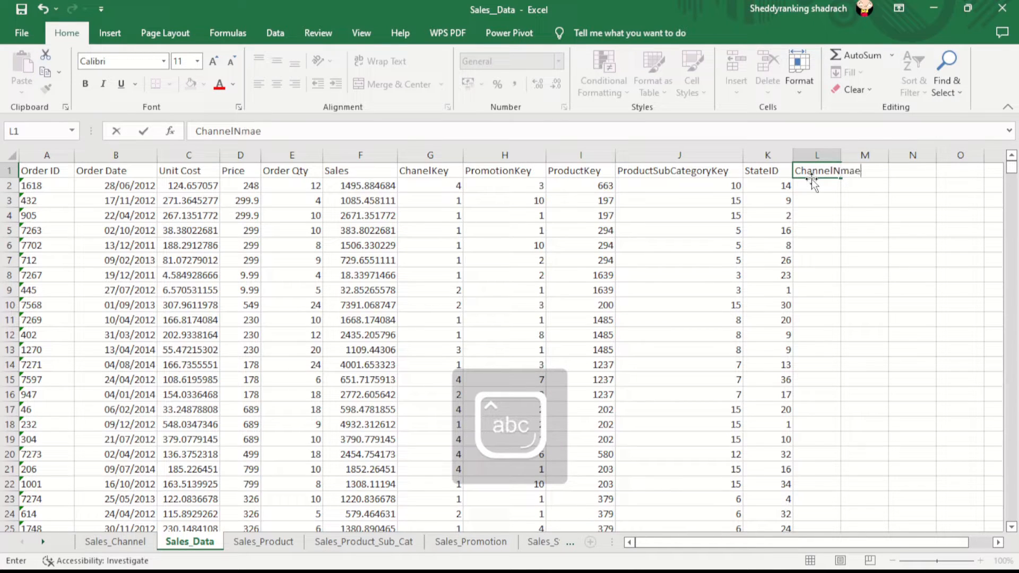
key(BackSpace)
key(BackSpace)
key(BackSpace)
text(ame)
key(Return)
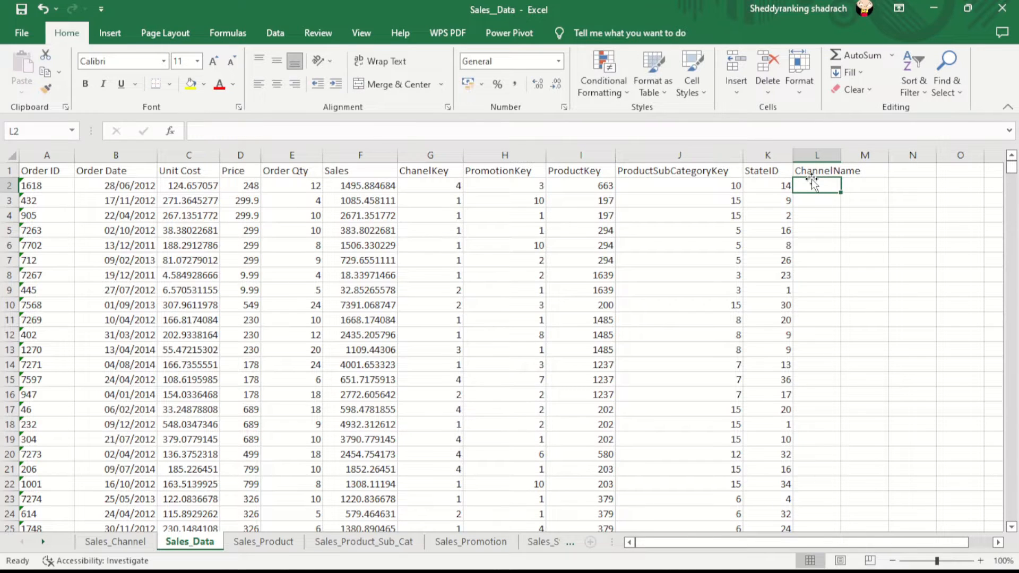
double_click(842, 154)
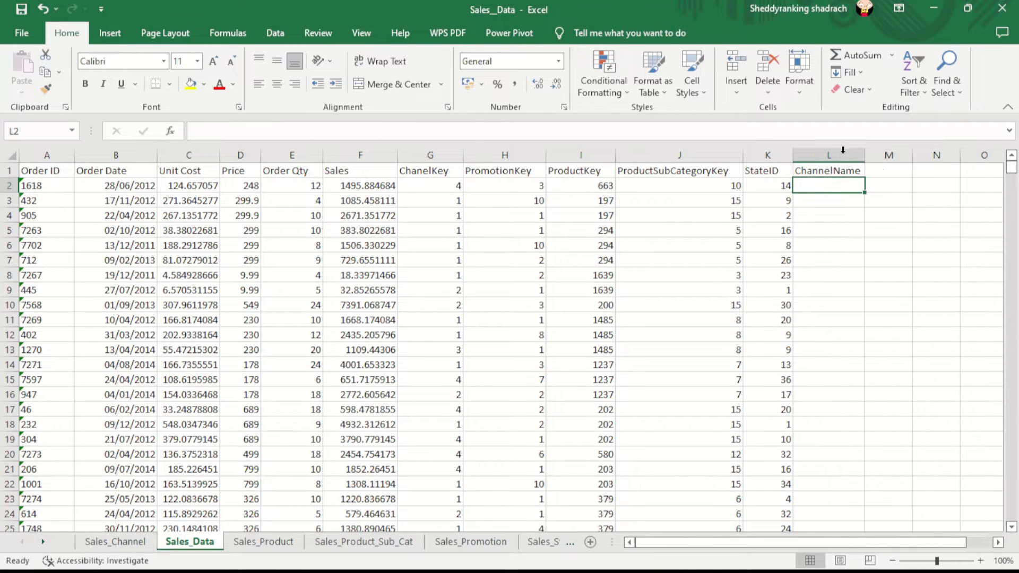
Start a VLOOKUP formula in cell L2 with the first order's channel key in G2 as the lookup value.
double_click(837, 189)
text(=)
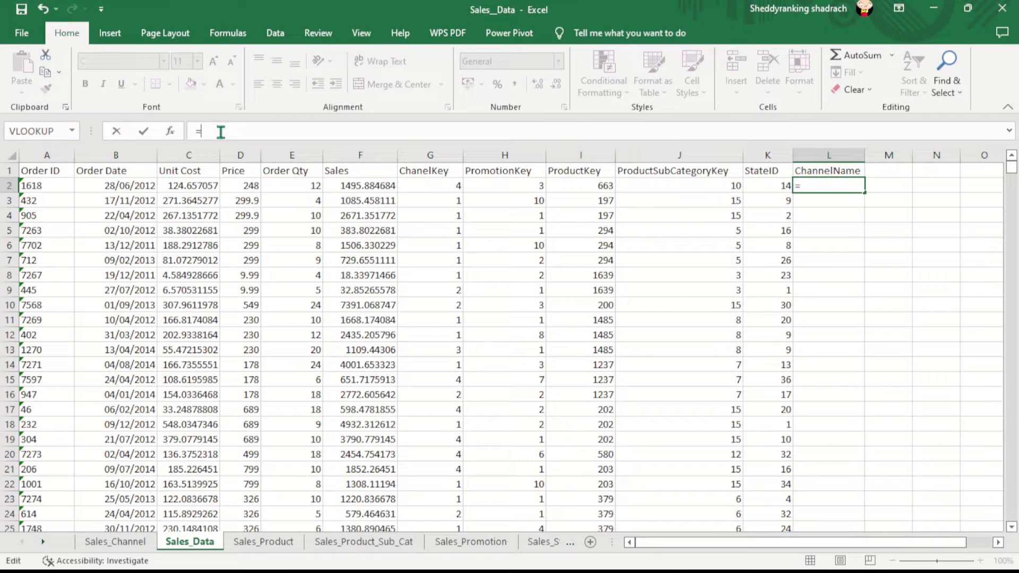
key(Caps_Lock)
text(V)
key(Caps_Lock)
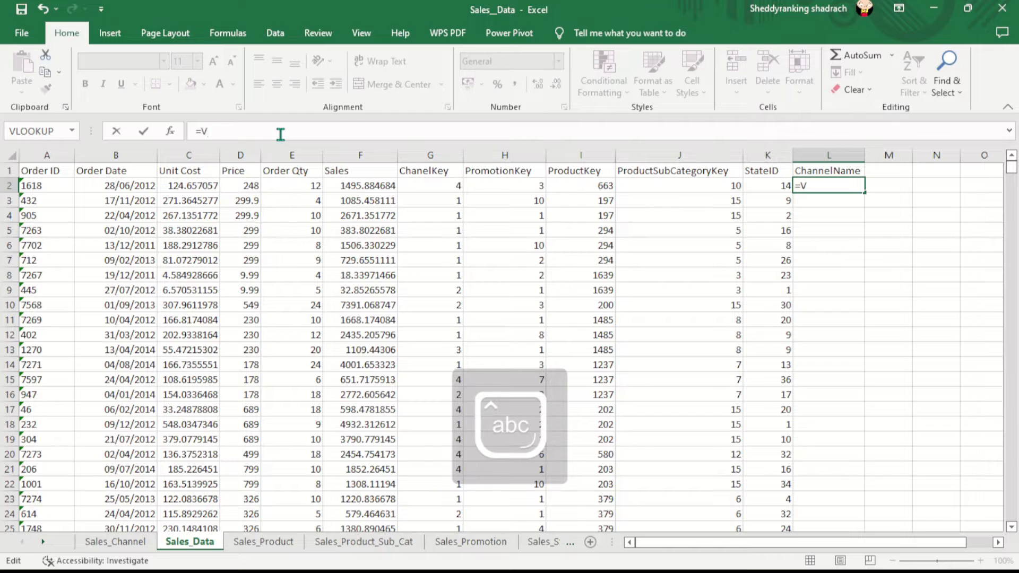
text(lookup)
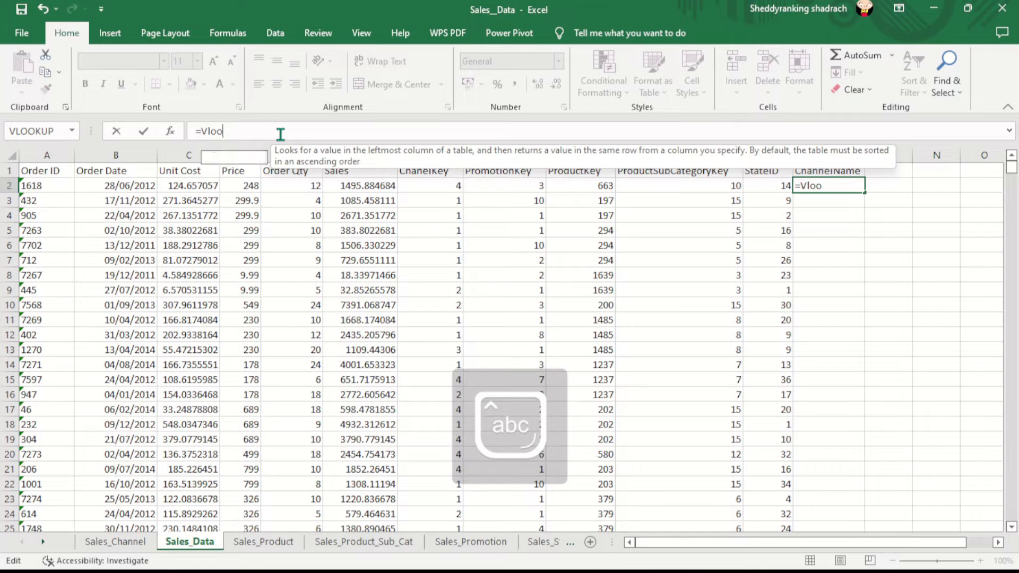
text(()
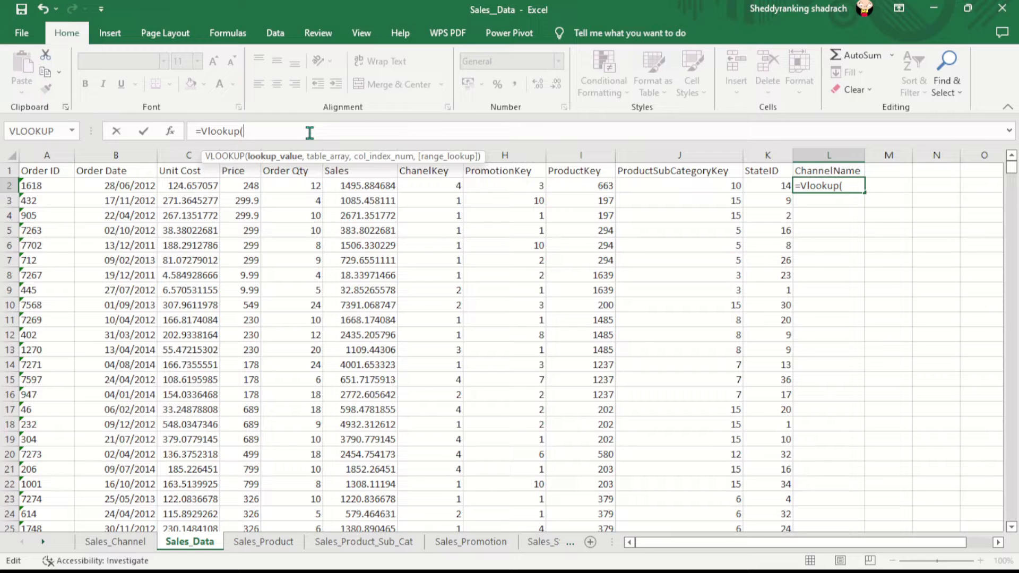
click(441, 190)
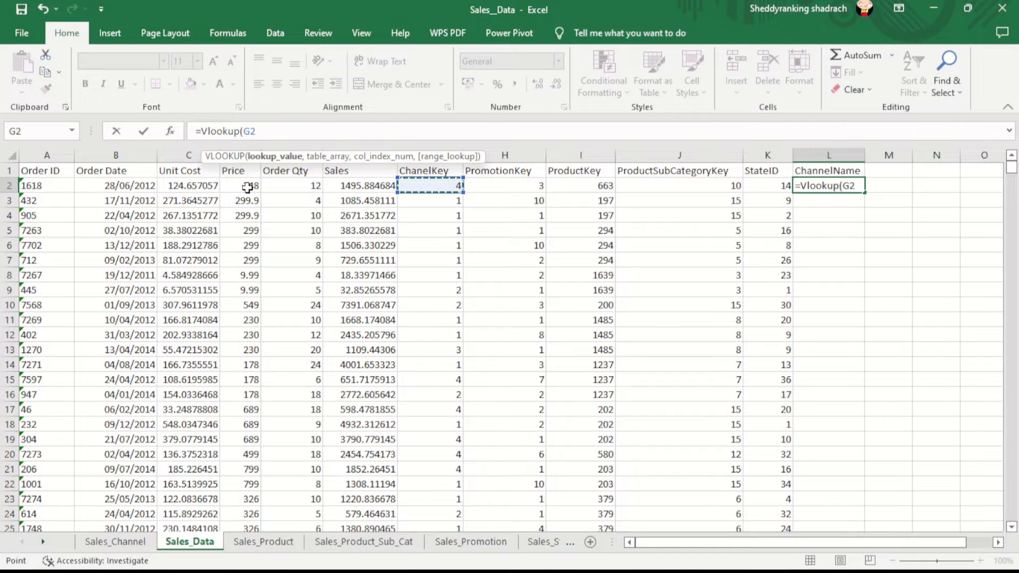
text(,)
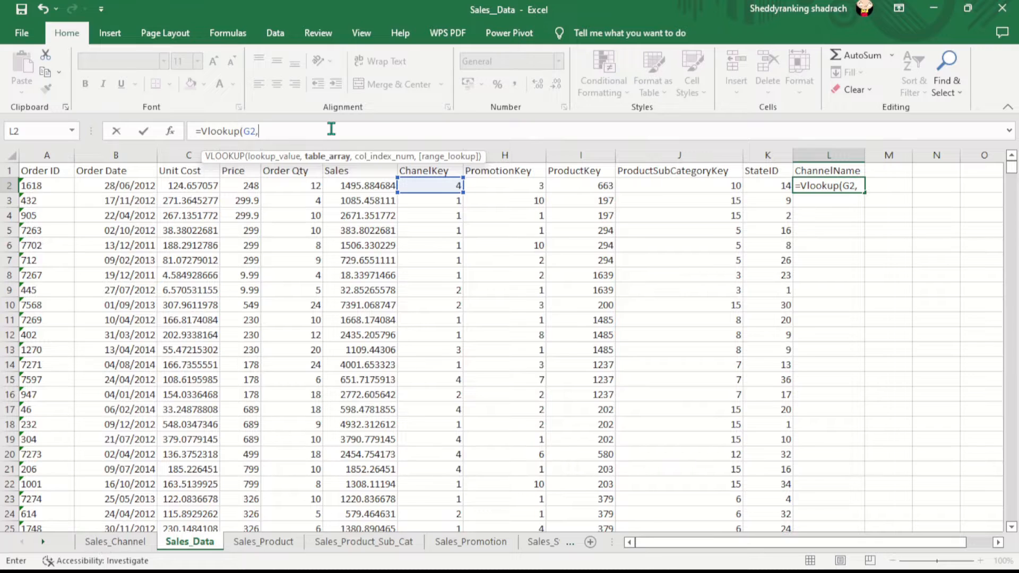
Complete the L2 formula with Sales_Channel as the table array, column index 2 and range lookup 0.
text(sal)
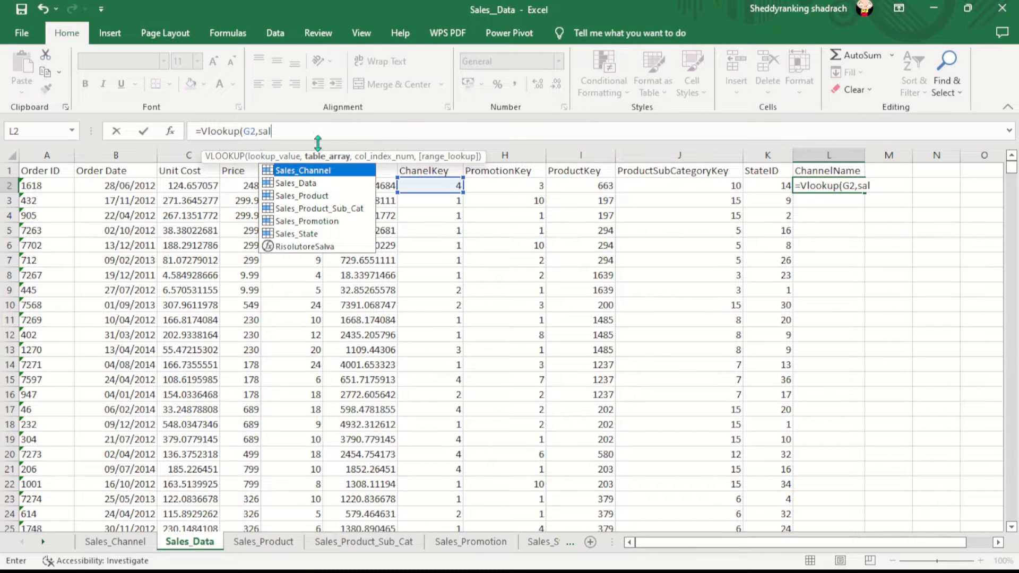
double_click(317, 169)
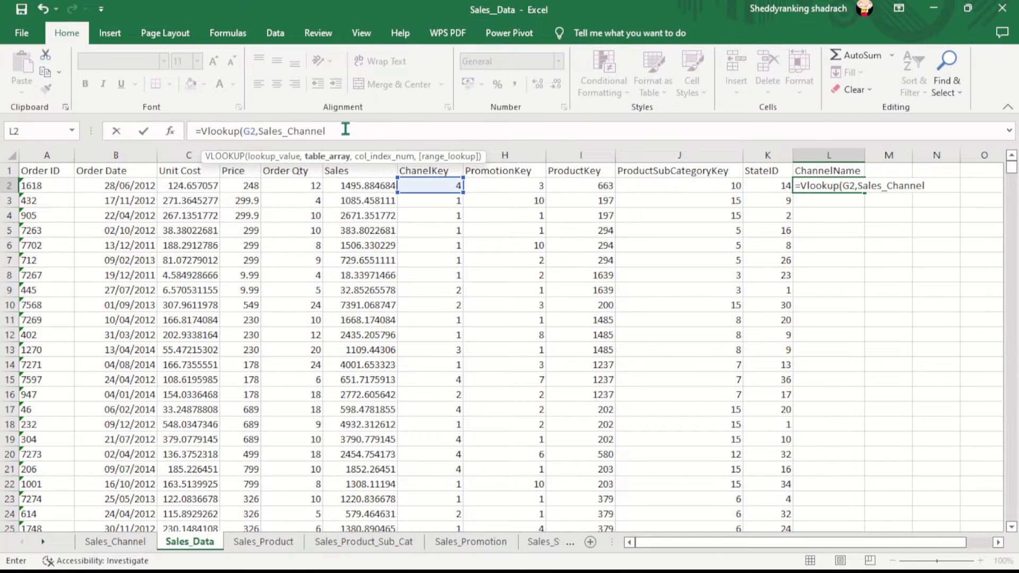
text(,2)
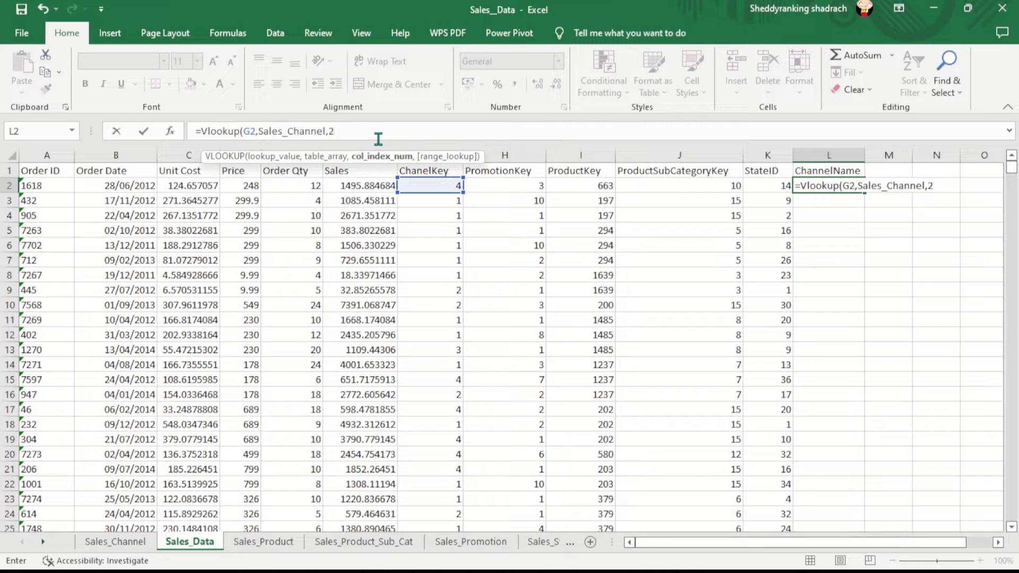
text(,)
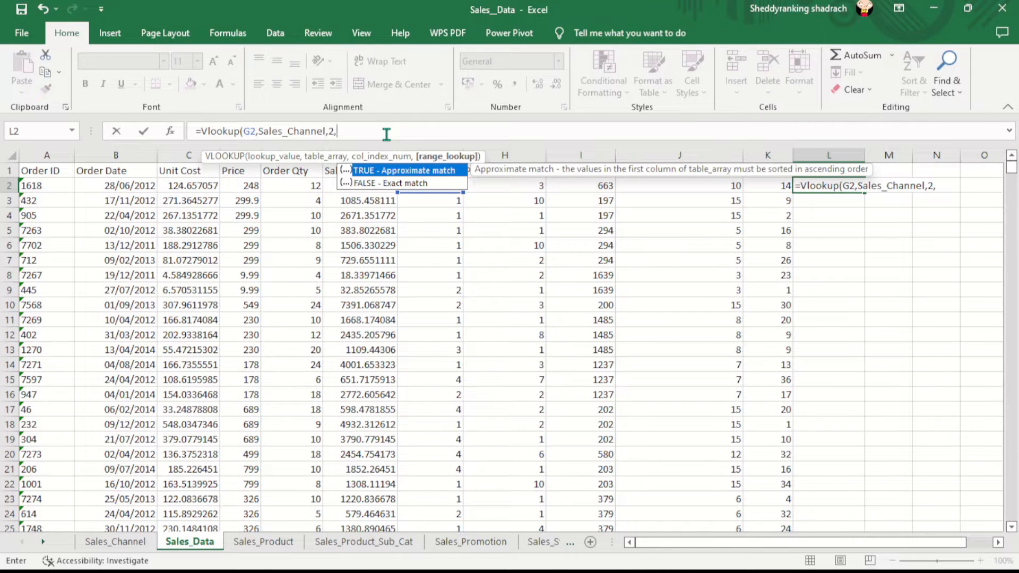
text(0))
key(Return)
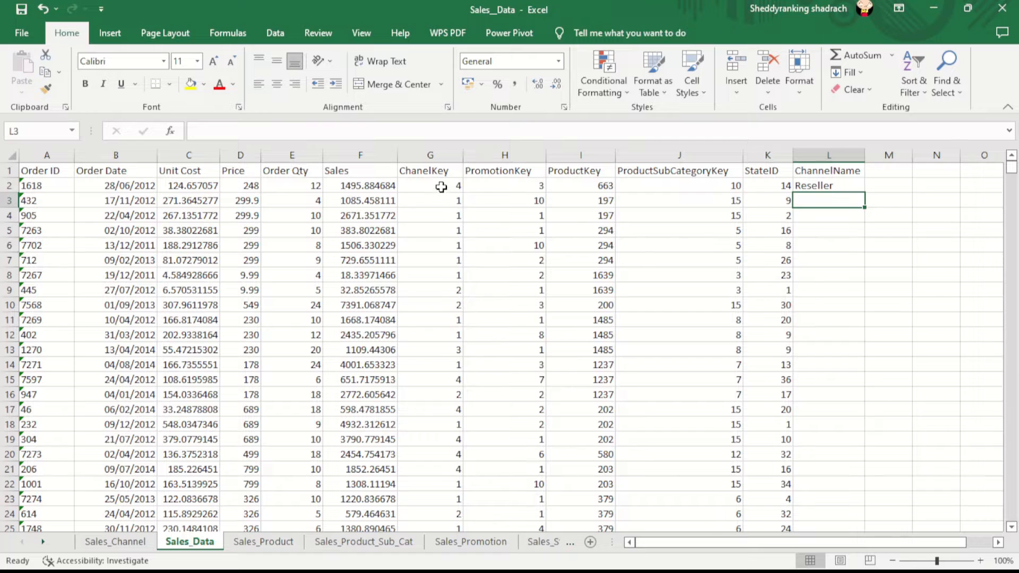
Check the first order's channel key and looked-up name against the matching row on the Sales_Channel sheet.
click(442, 187)
click(830, 193)
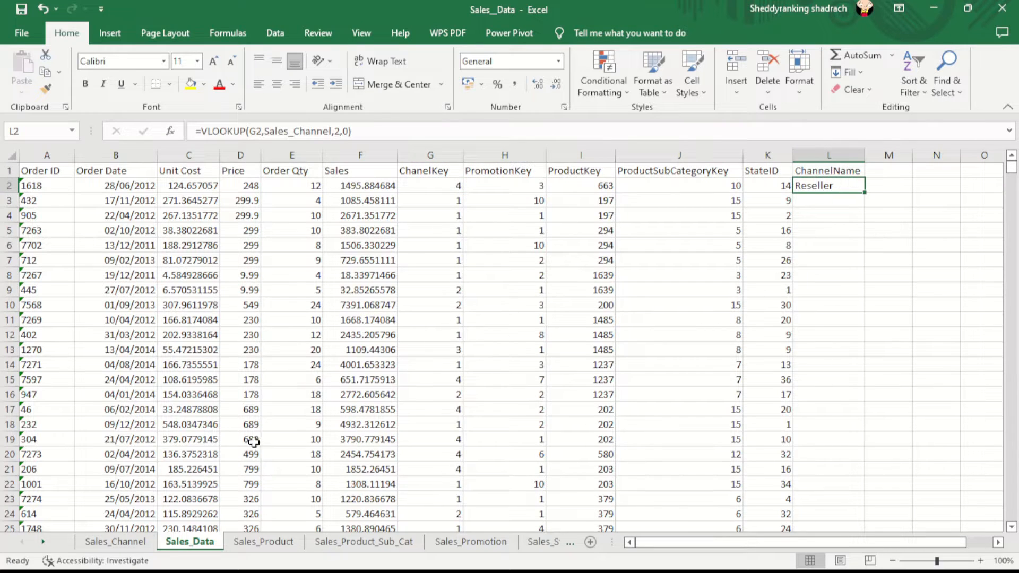
click(116, 542)
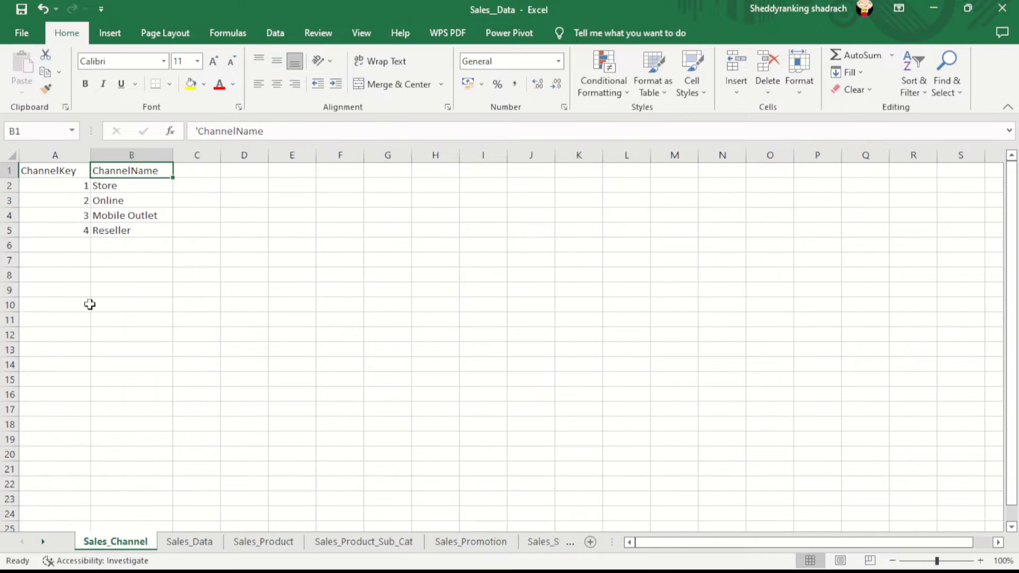
click(74, 234)
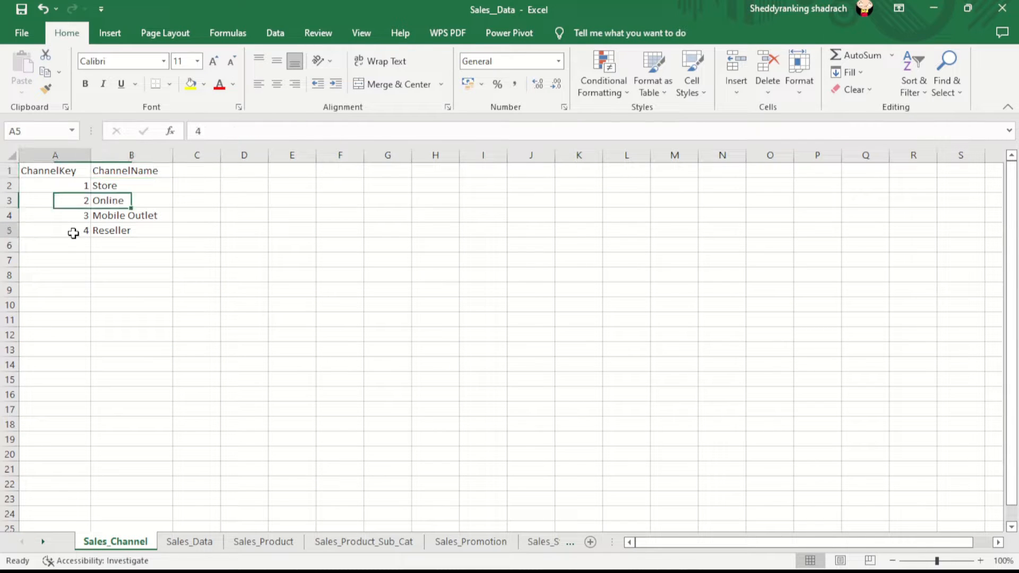
click(131, 232)
click(199, 543)
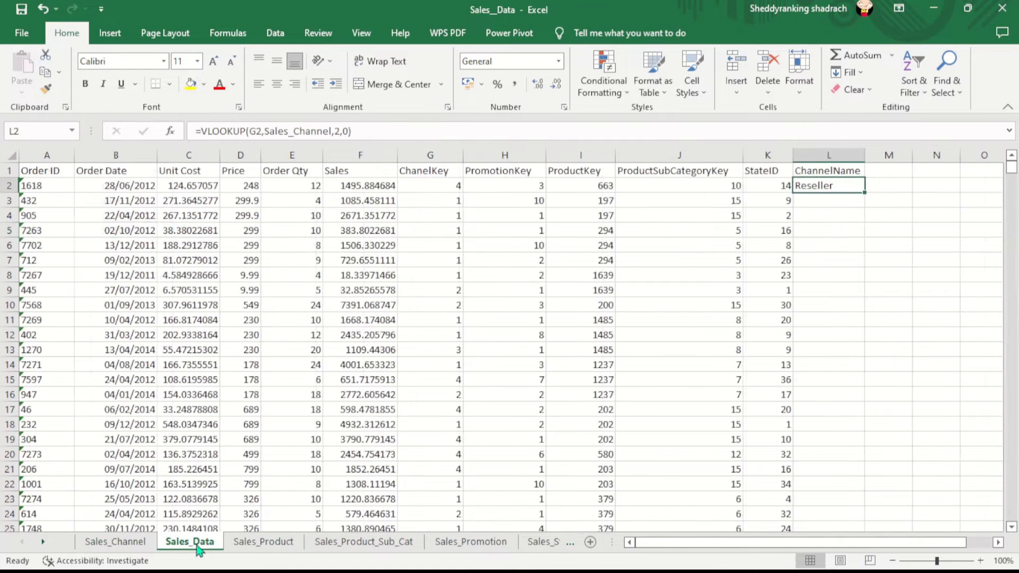
Fill the VLOOKUP formula from L2 down the whole ChannelName column of the Sales_Data sheet.
double_click(865, 191)
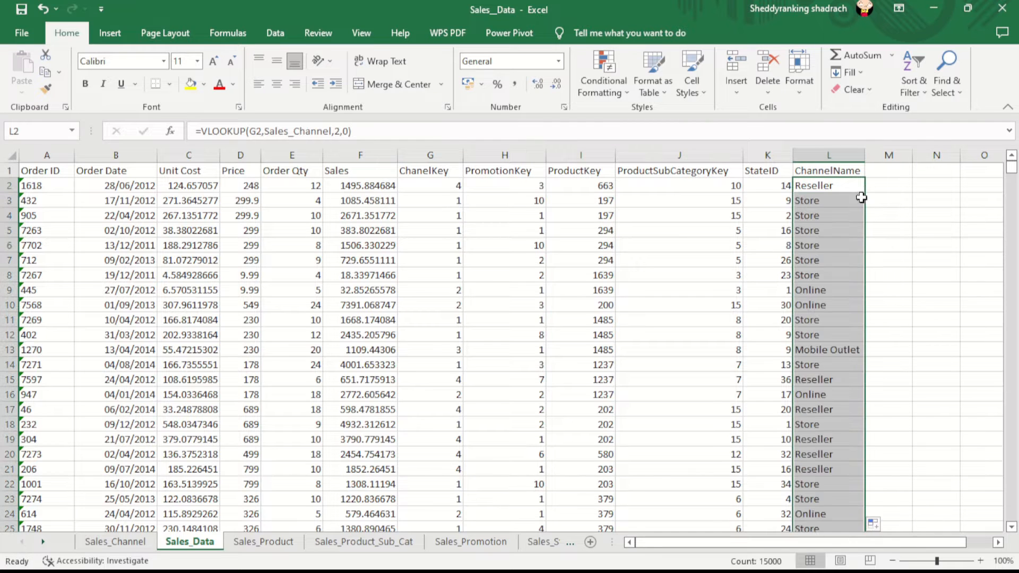
scroll(843, 371, down, 4)
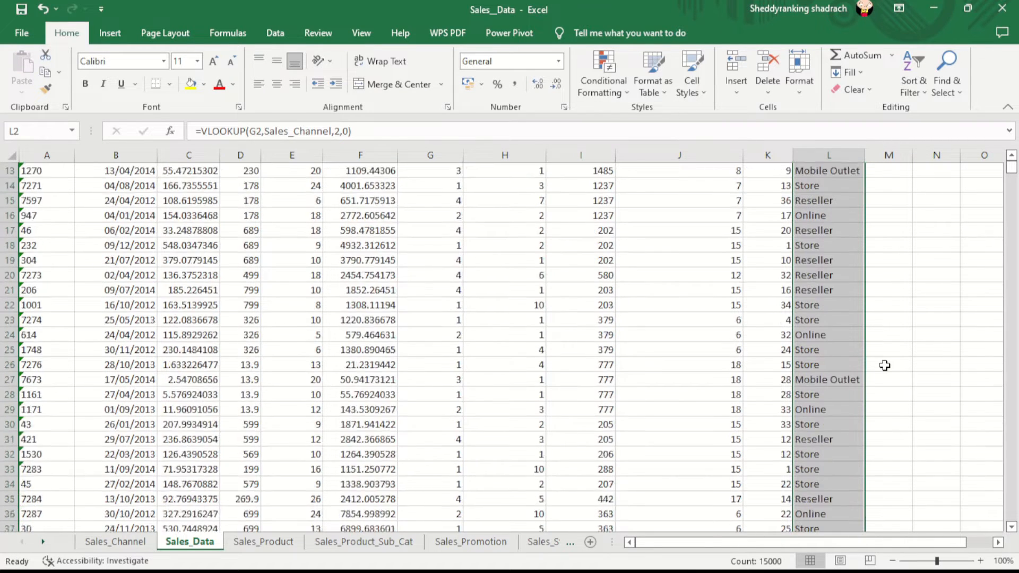
scroll(845, 309, up, 4)
Check the second order's lookup formula in L3 and its channel key against the matching row on the Sales_Channel sheet.
click(817, 203)
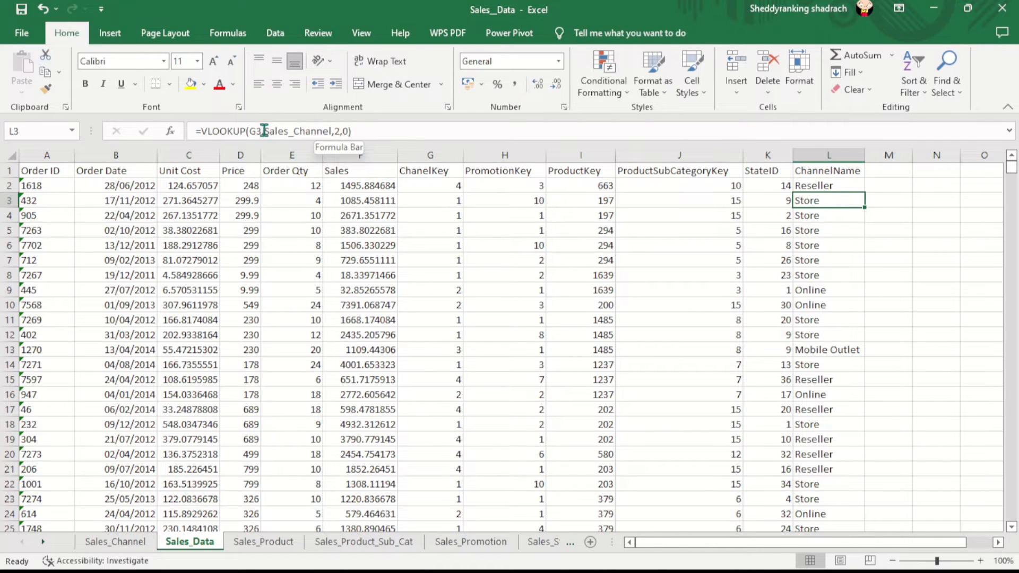
click(451, 205)
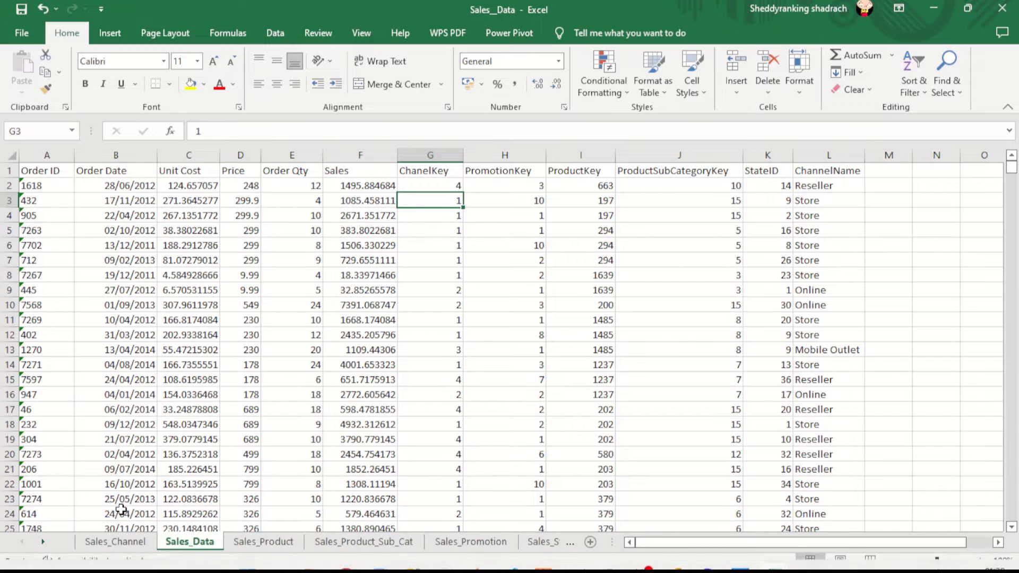
click(116, 543)
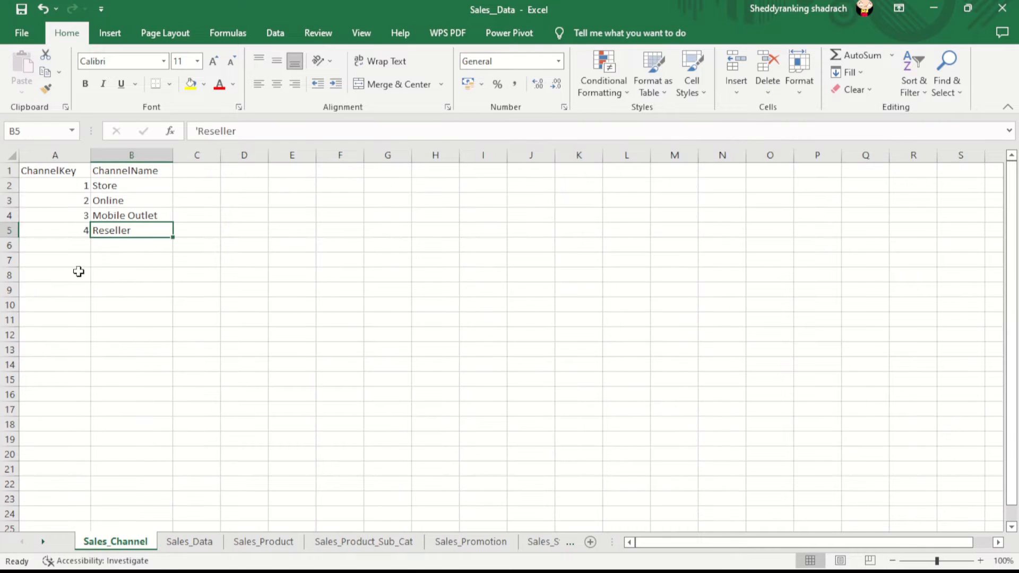
click(68, 194)
click(103, 184)
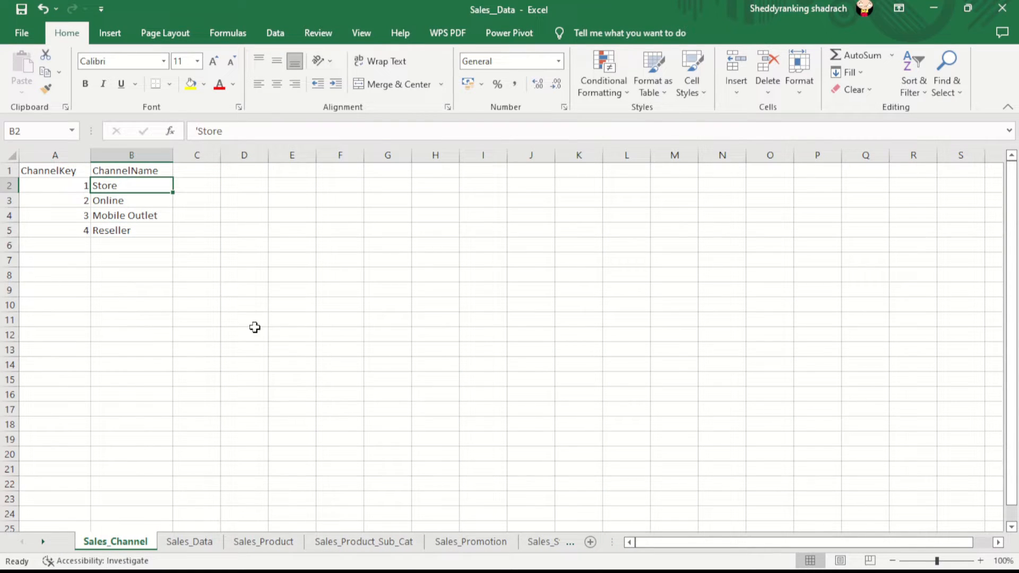
Compare the Sales_Data, Sales_Channel and Sales_Product sheets to see which product fields can be looked up next.
click(179, 545)
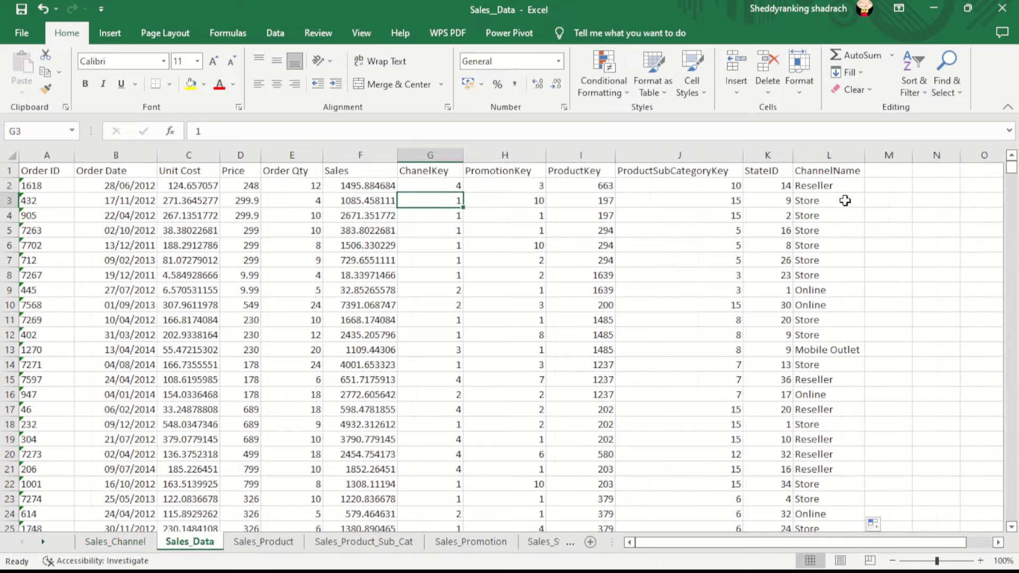
click(273, 542)
click(190, 542)
click(262, 543)
click(115, 542)
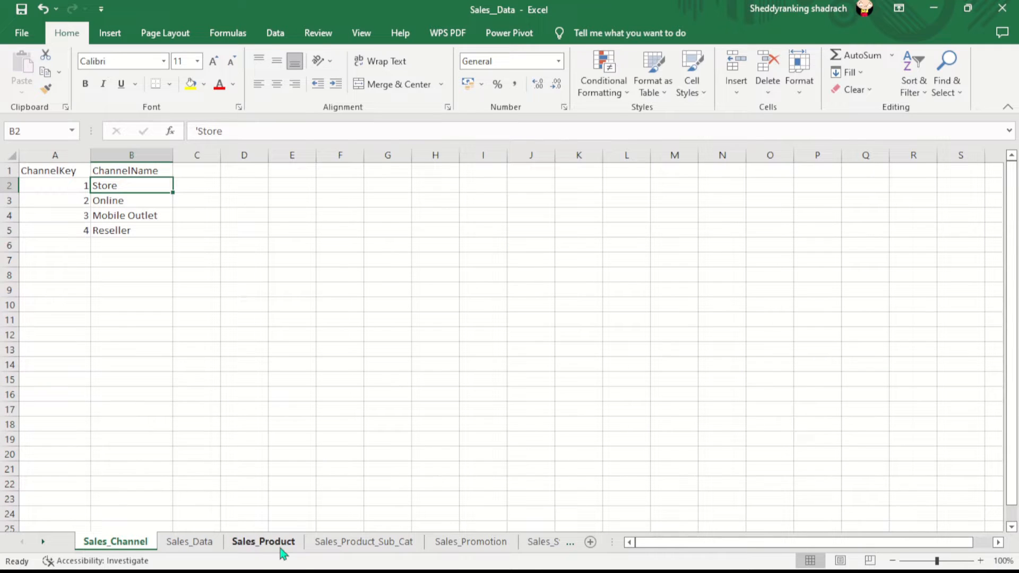
click(184, 542)
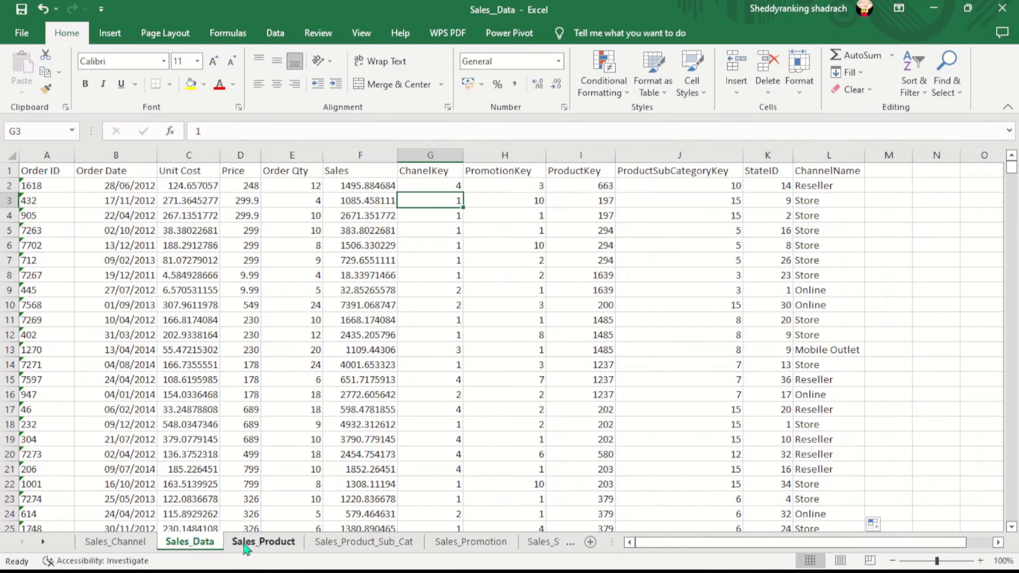
click(273, 543)
click(183, 542)
click(270, 543)
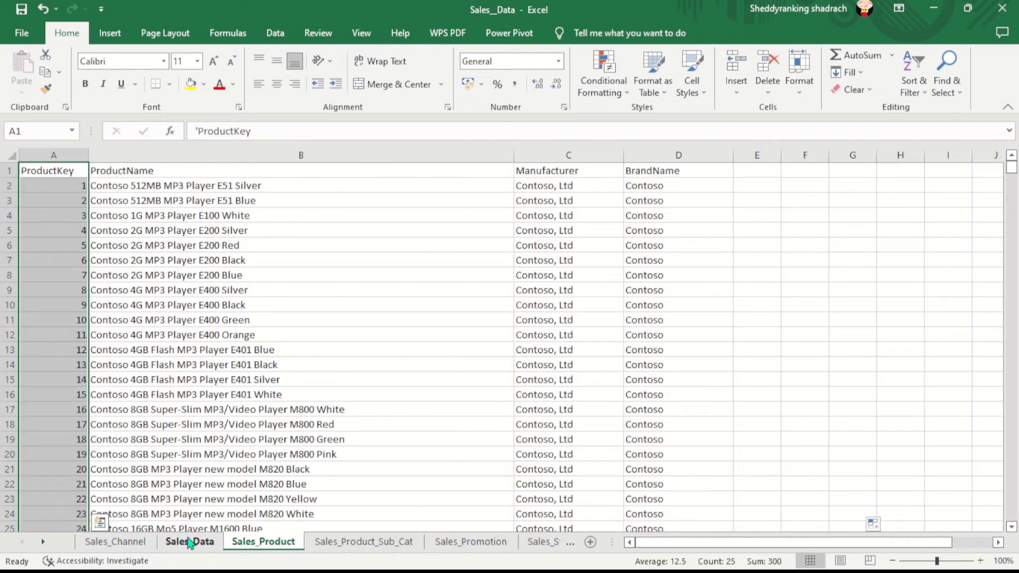
click(189, 542)
click(881, 173)
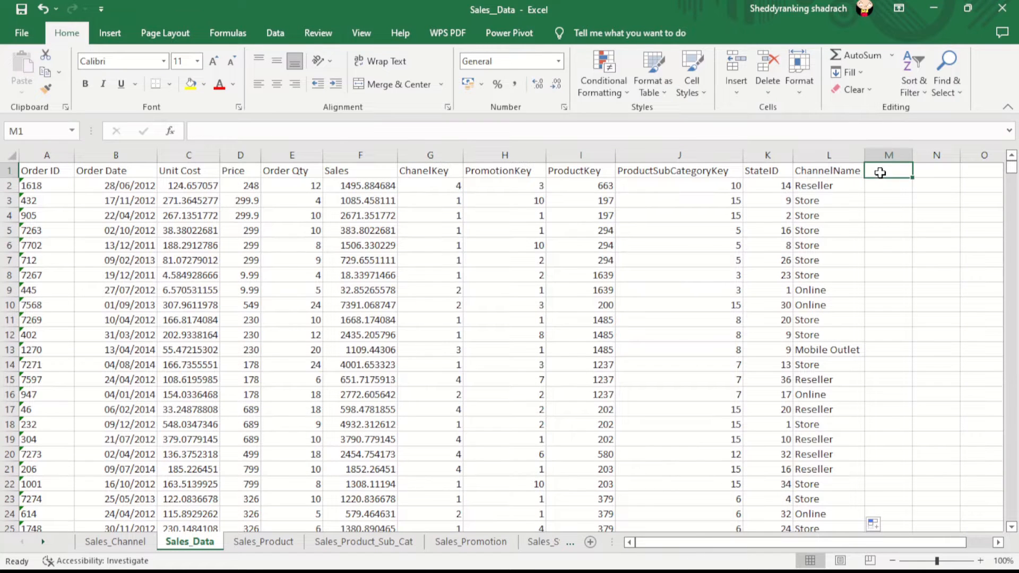
Examine the ProductKey, ProductName, Manufacturer and BrandName columns on the Sales_Product sheet.
click(268, 541)
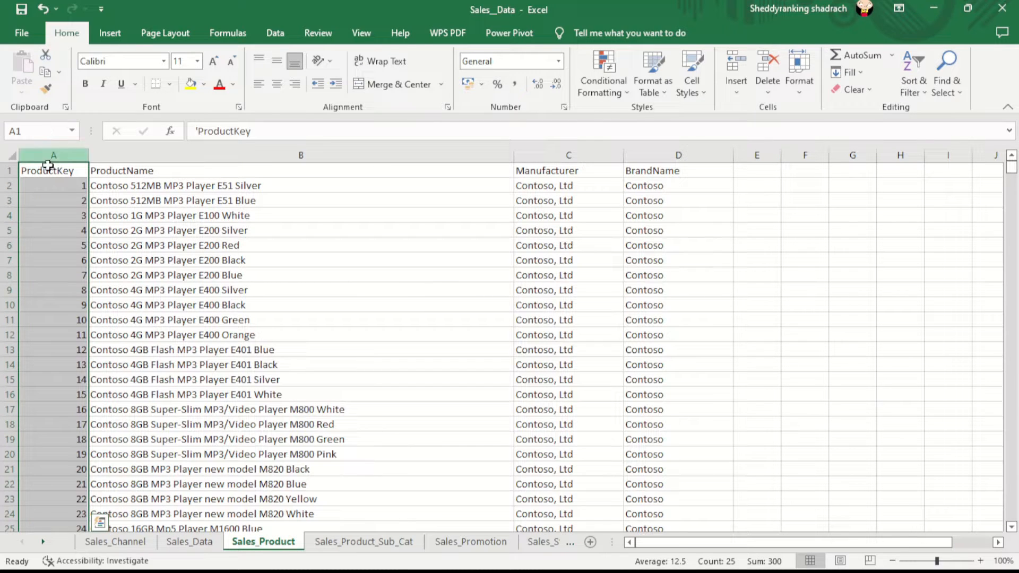
click(44, 183)
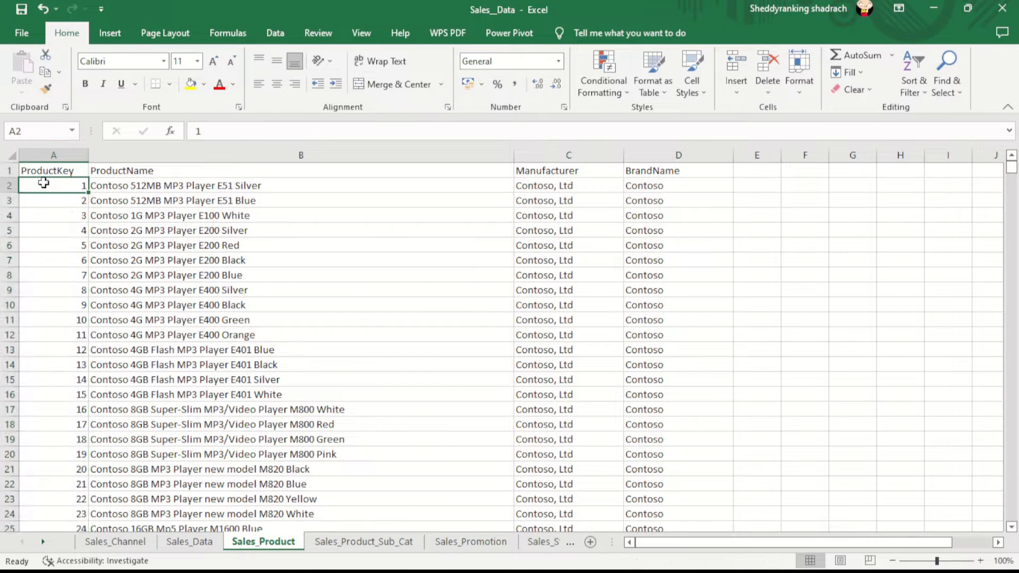
click(259, 176)
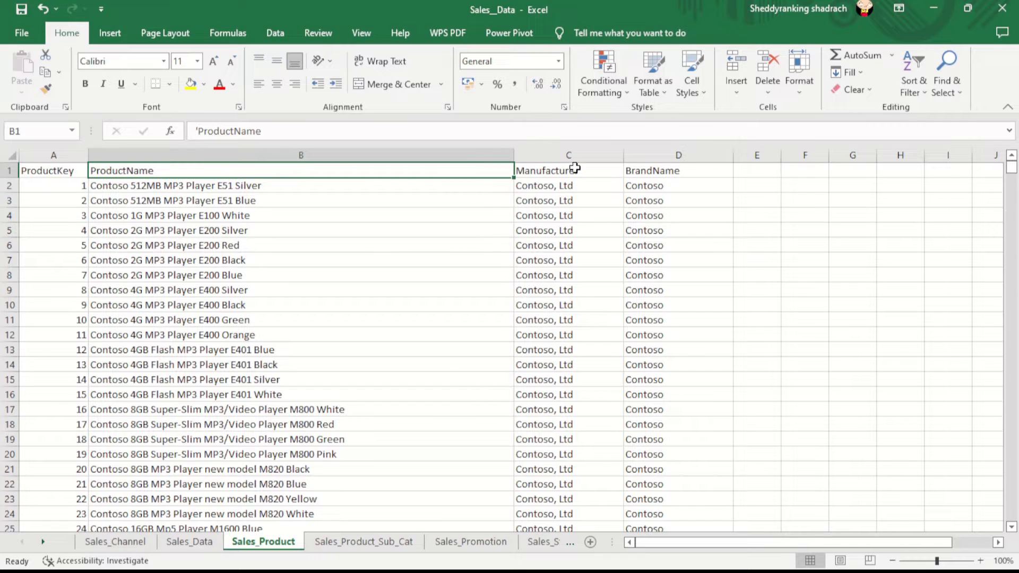
click(576, 168)
click(691, 170)
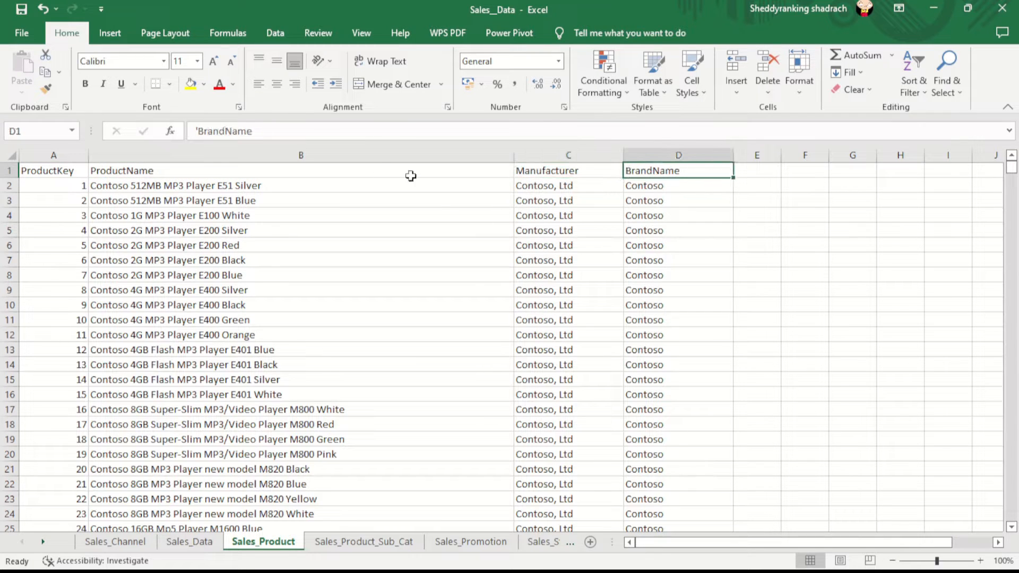
click(186, 174)
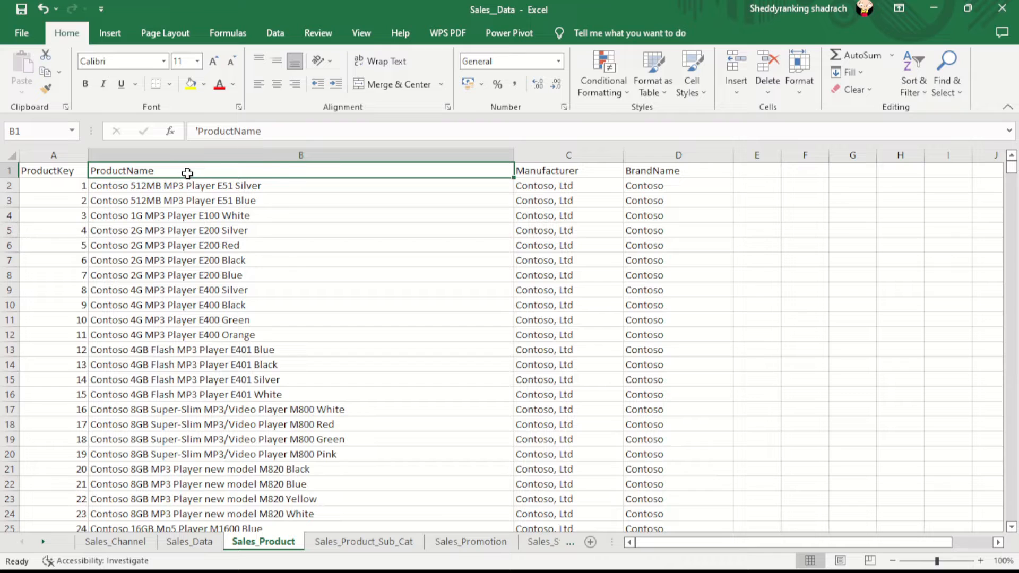
click(580, 174)
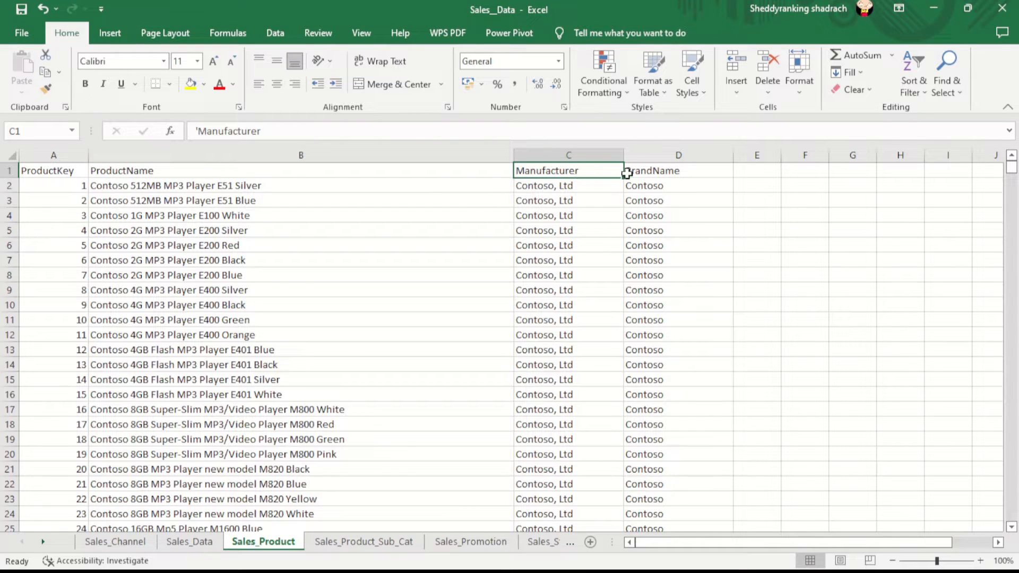
click(674, 171)
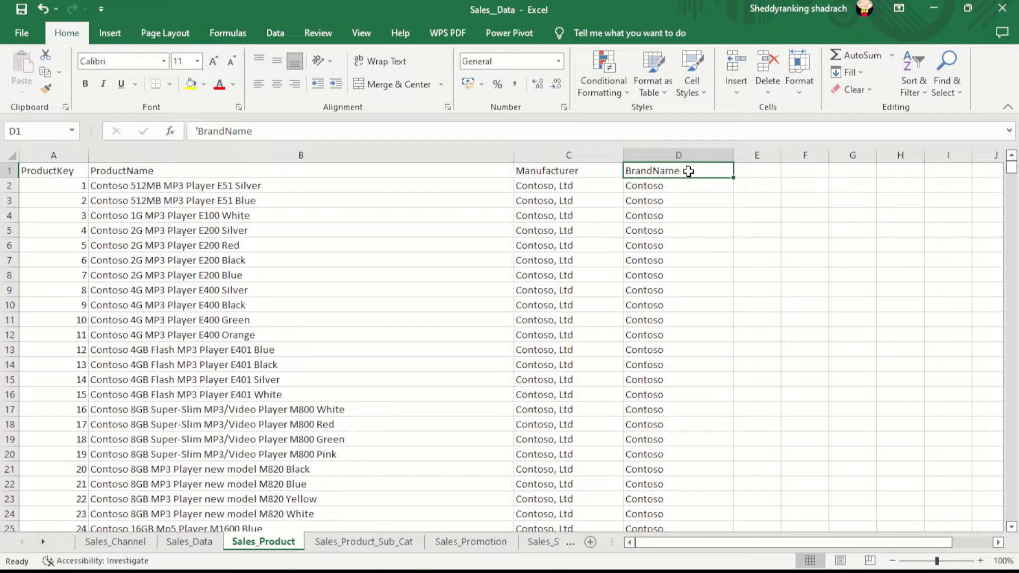
Add the header ProductName in cell M1 of the Sales_Data sheet and widen column M to fit it.
click(188, 542)
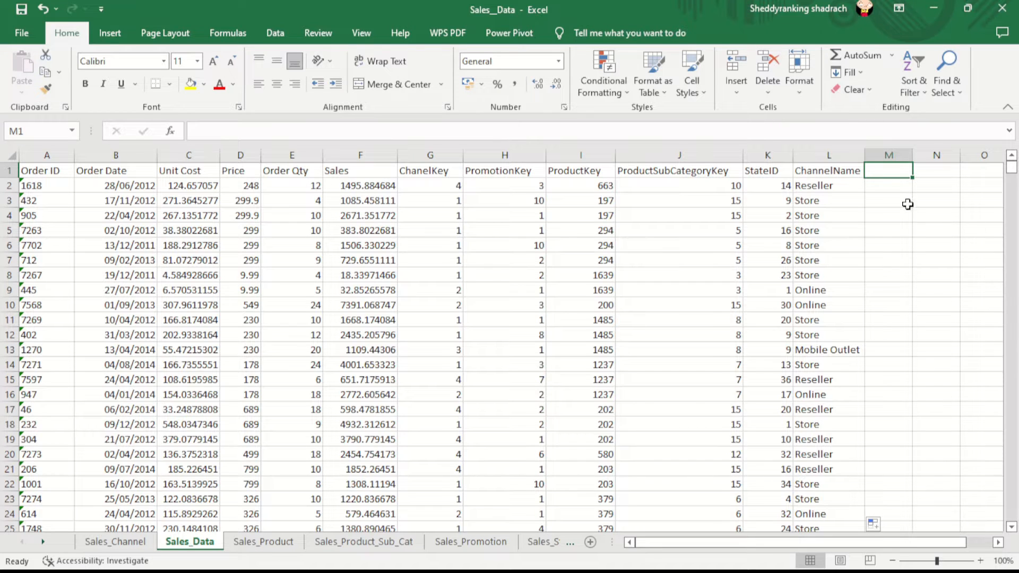
double_click(891, 170)
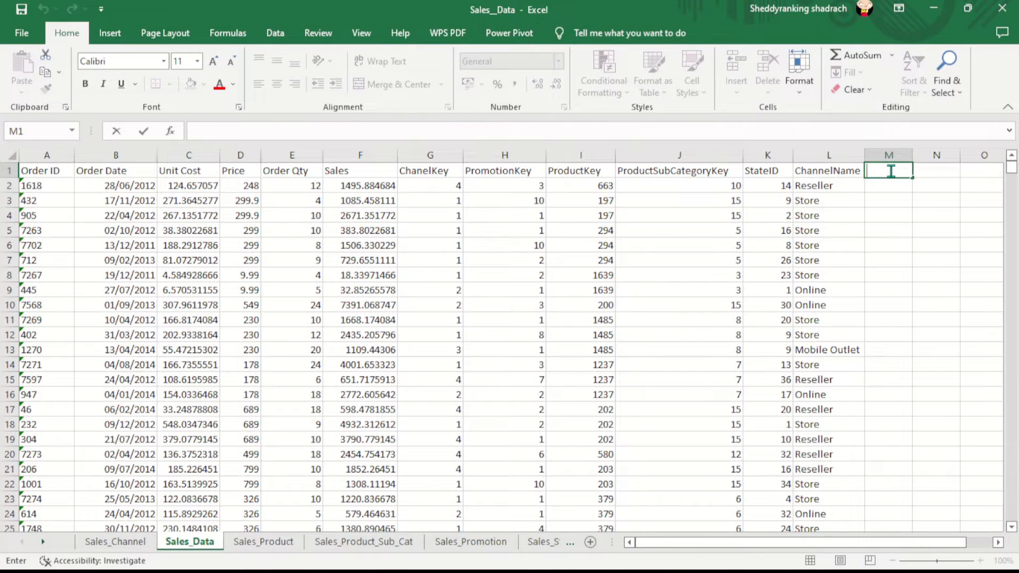
text(=)
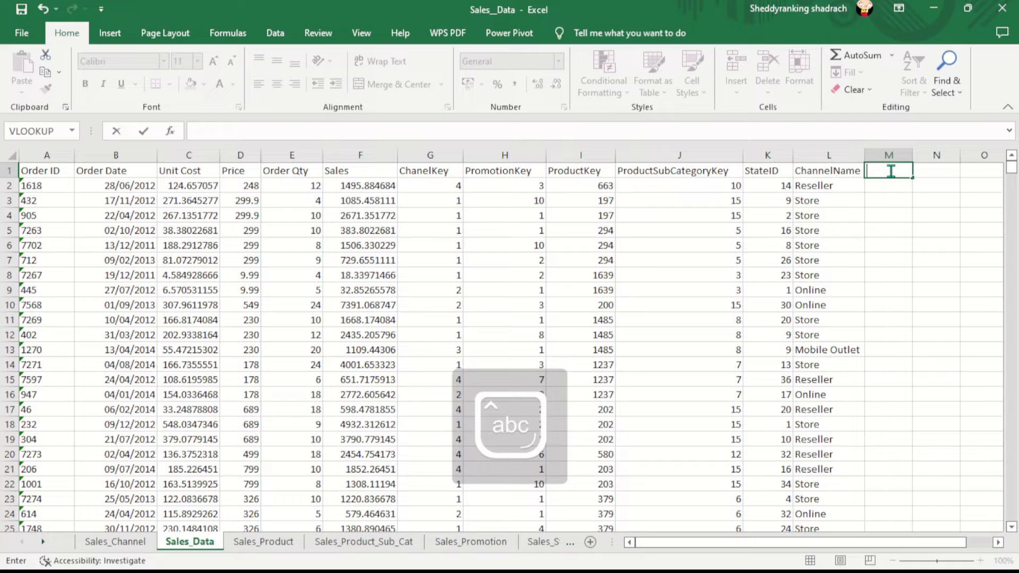
text(Pro)
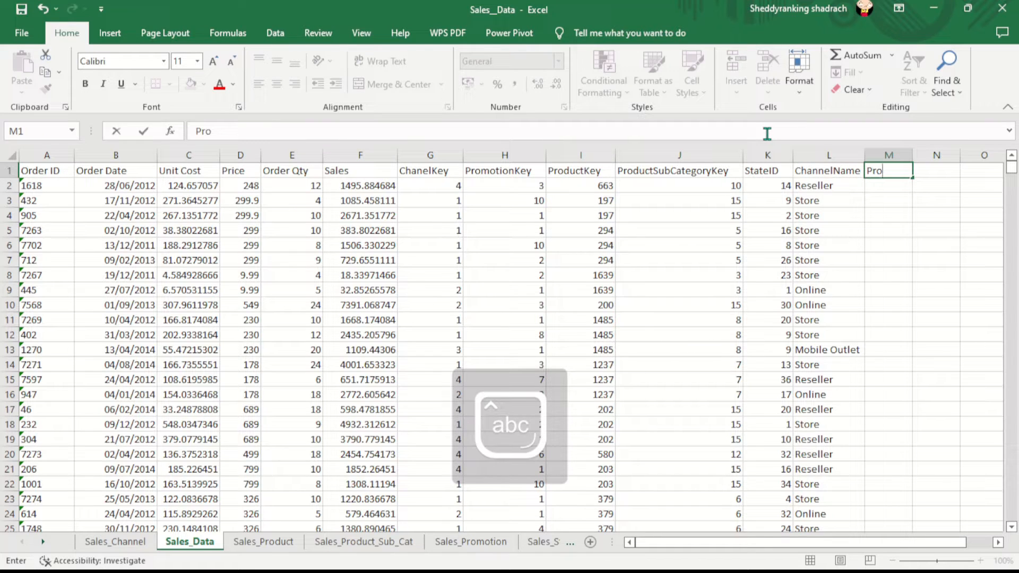
text(ductNmae)
key(BackSpace)
key(BackSpace)
text(ame)
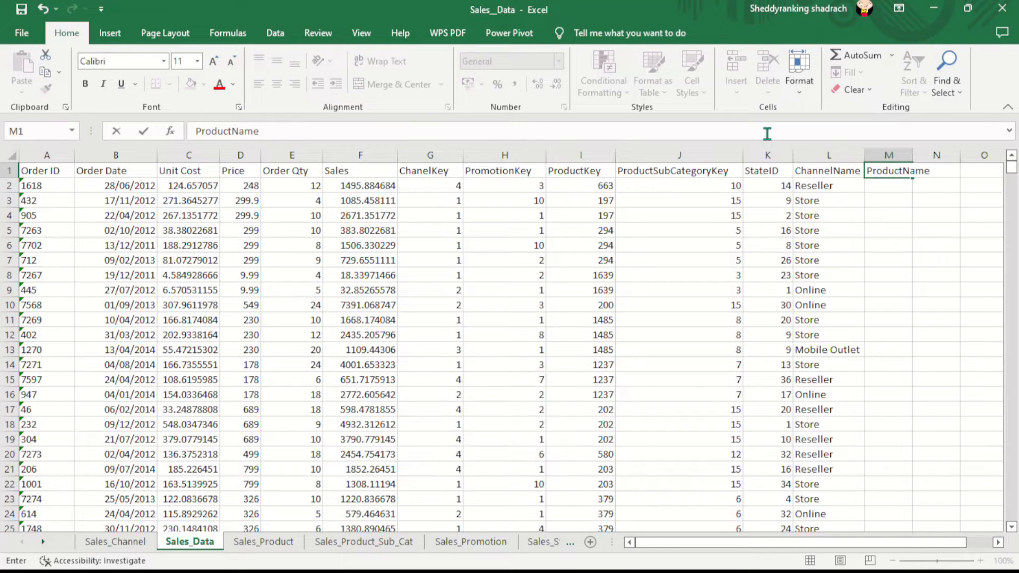
key(Return)
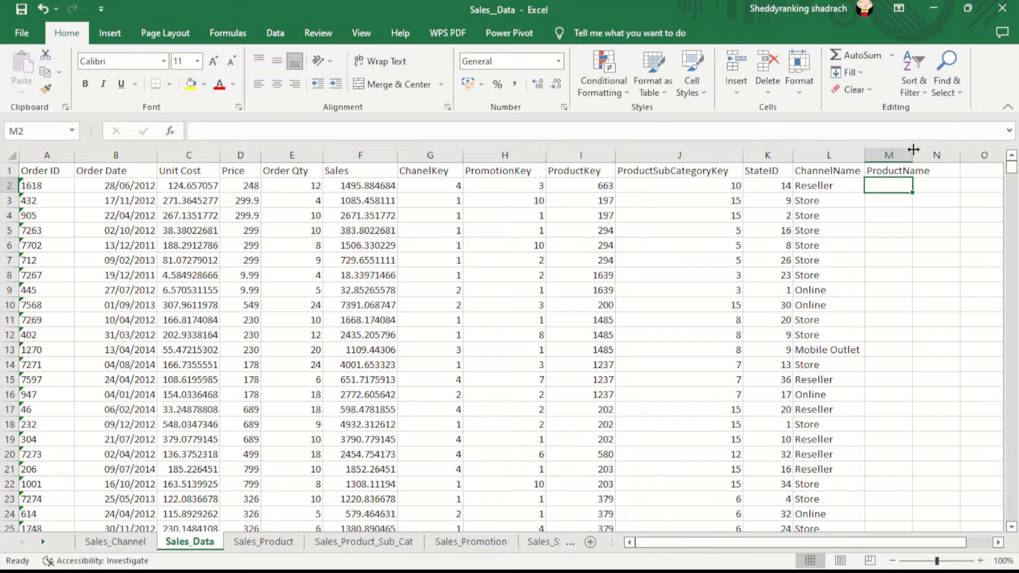
drag(913, 150, 934, 156)
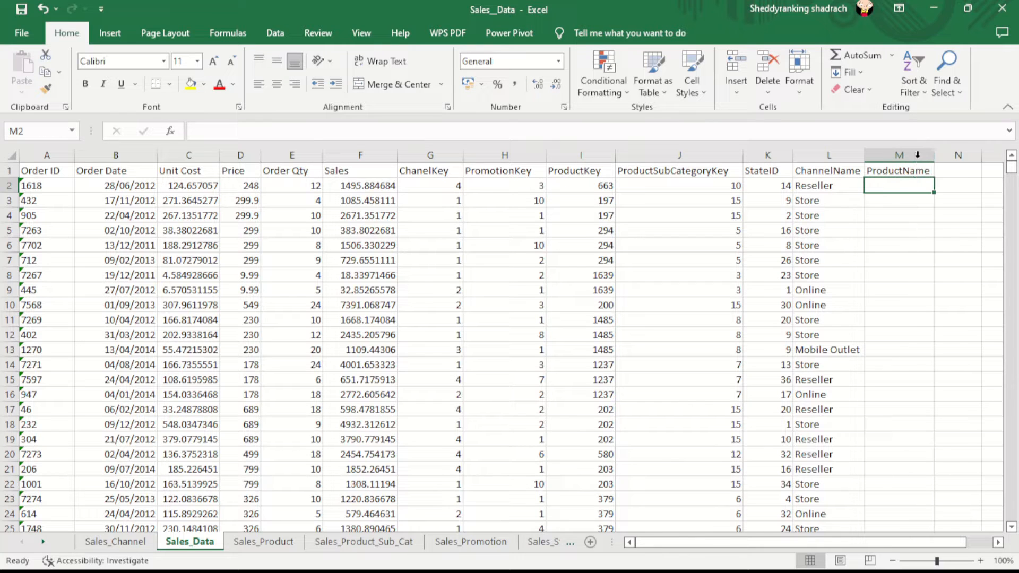
Start a VLOOKUP formula in M2 with the first order's ProductKey cell, I2, as the lookup value.
double_click(899, 185)
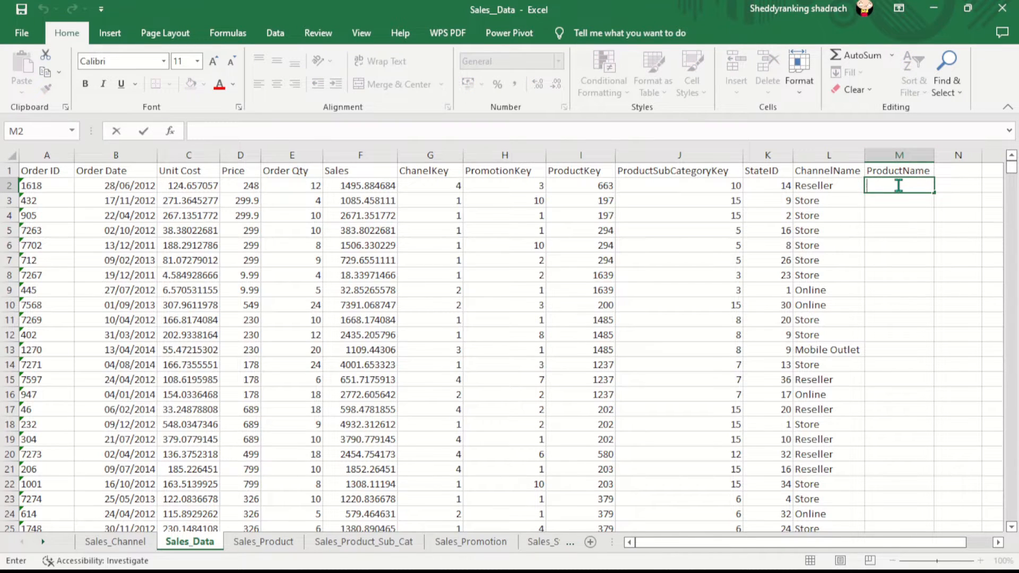
text(=)
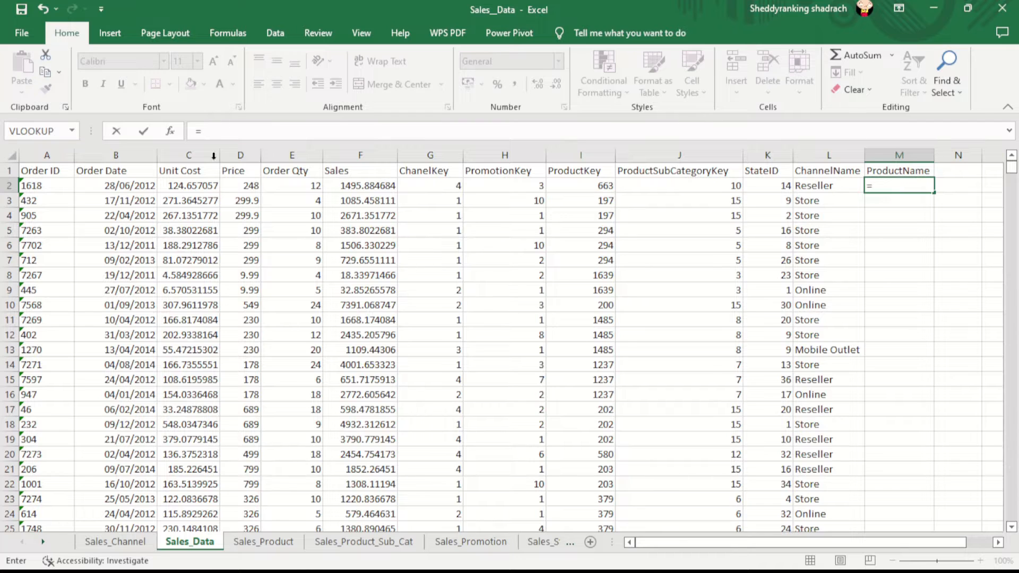
text(V)
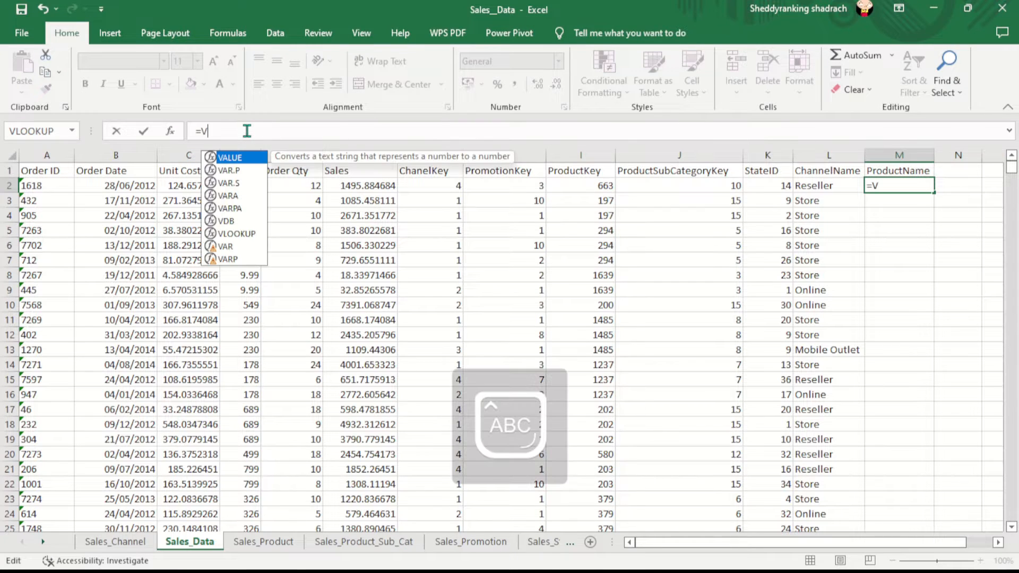
text(LOOKU)
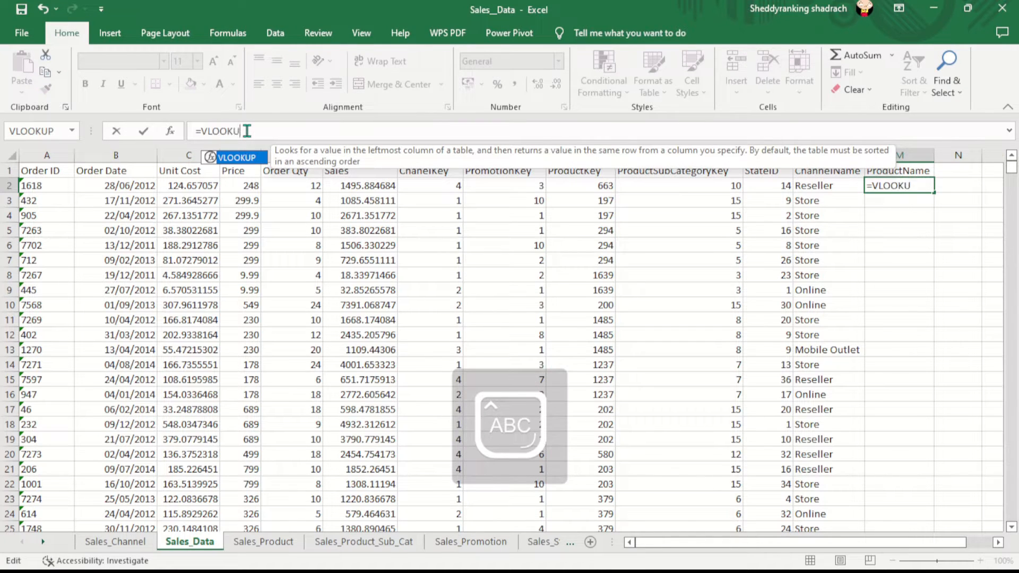
text(P()
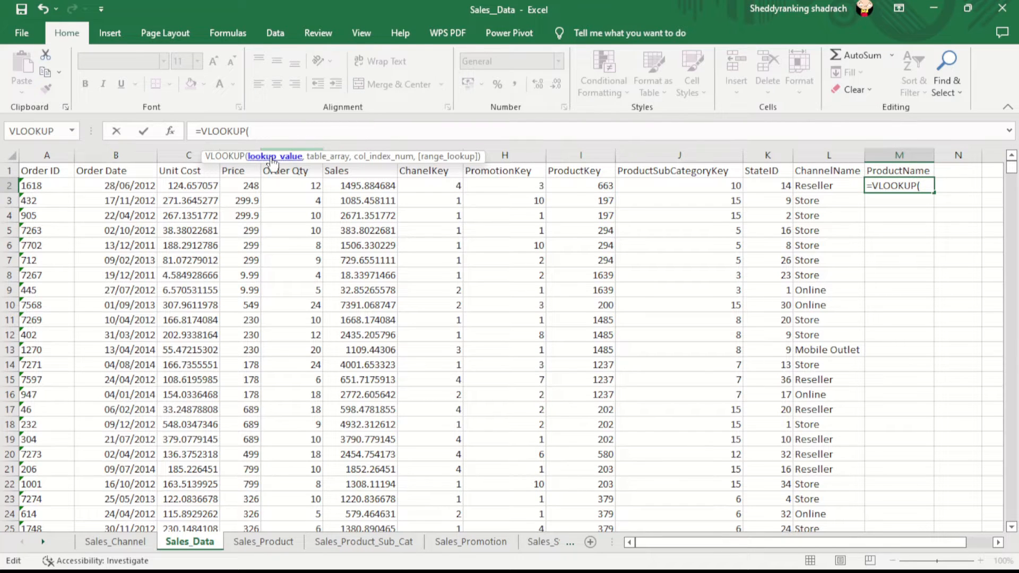
click(602, 187)
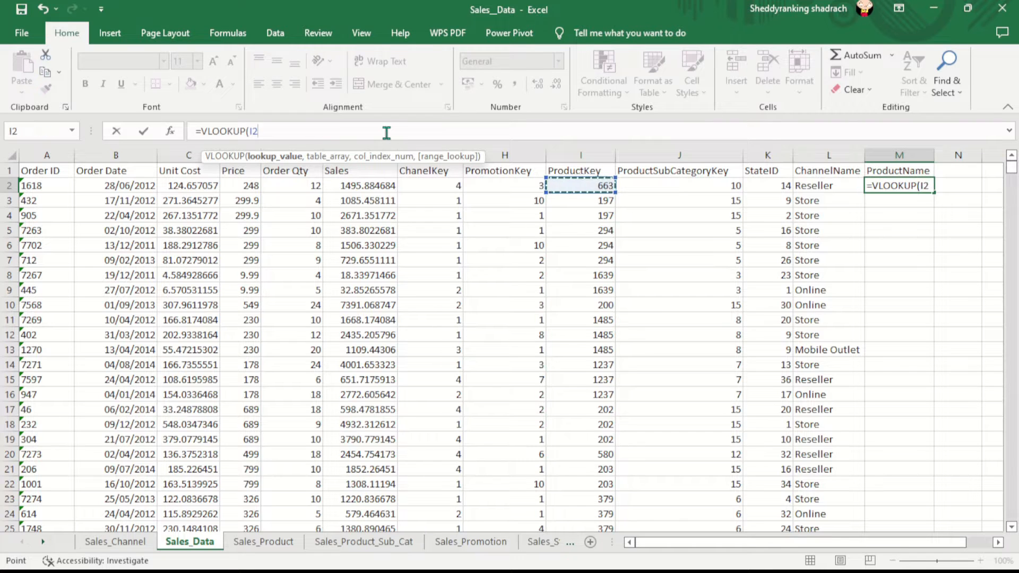
text(,)
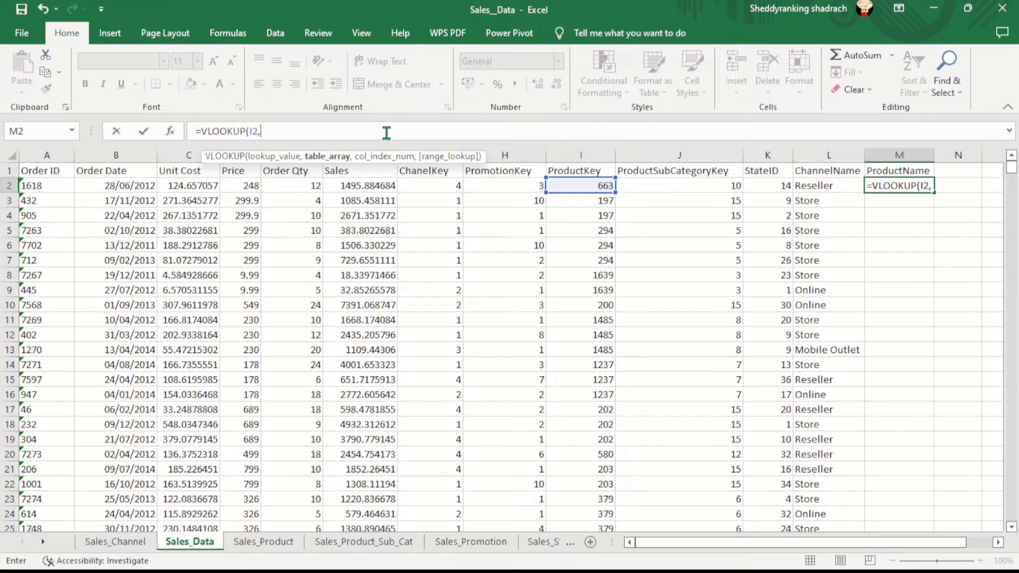
Complete the M2 formula arguments with Sales_Product as the table array, column index 2 and range lookup 0.
text(sa)
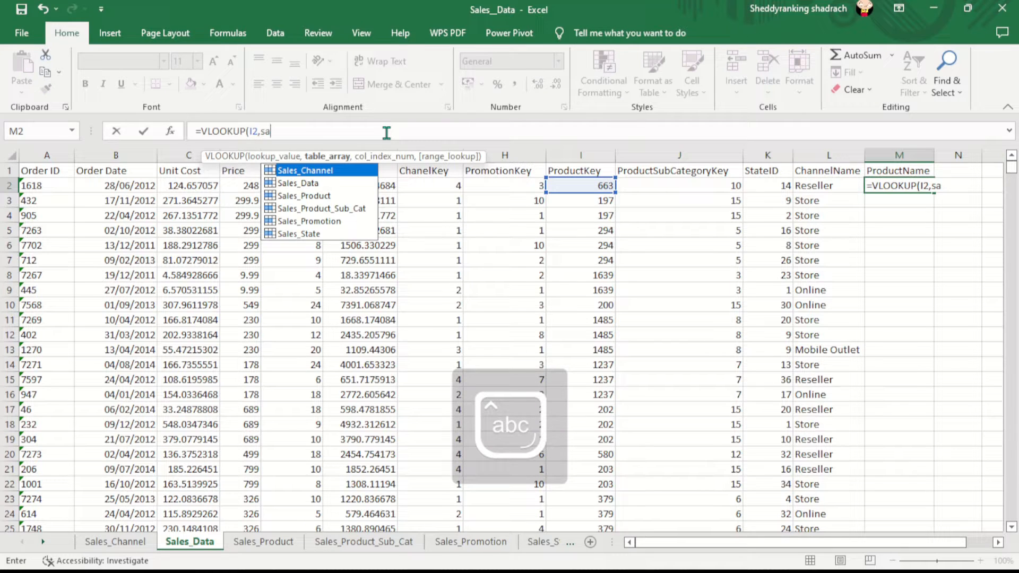
double_click(297, 196)
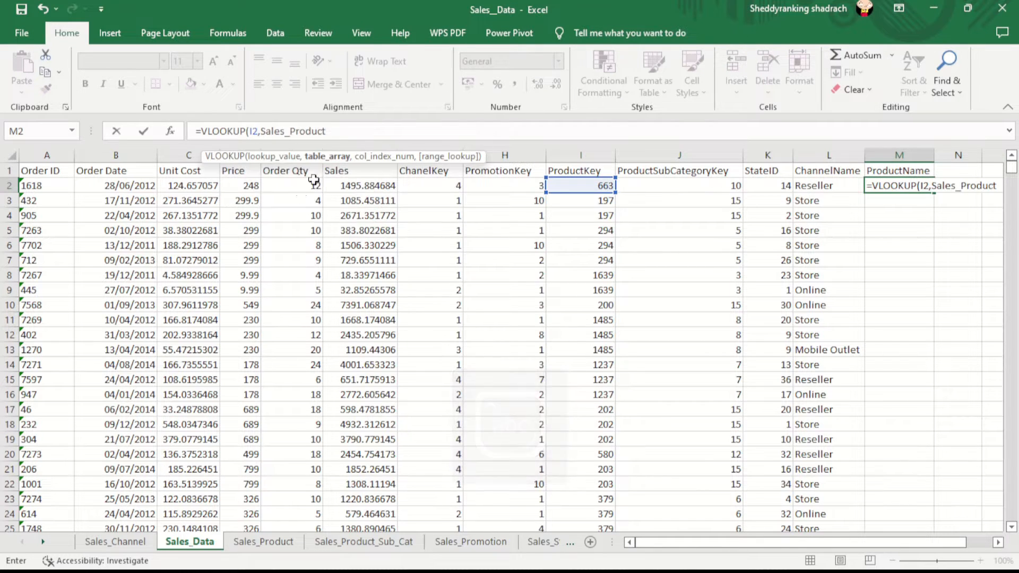
text(,)
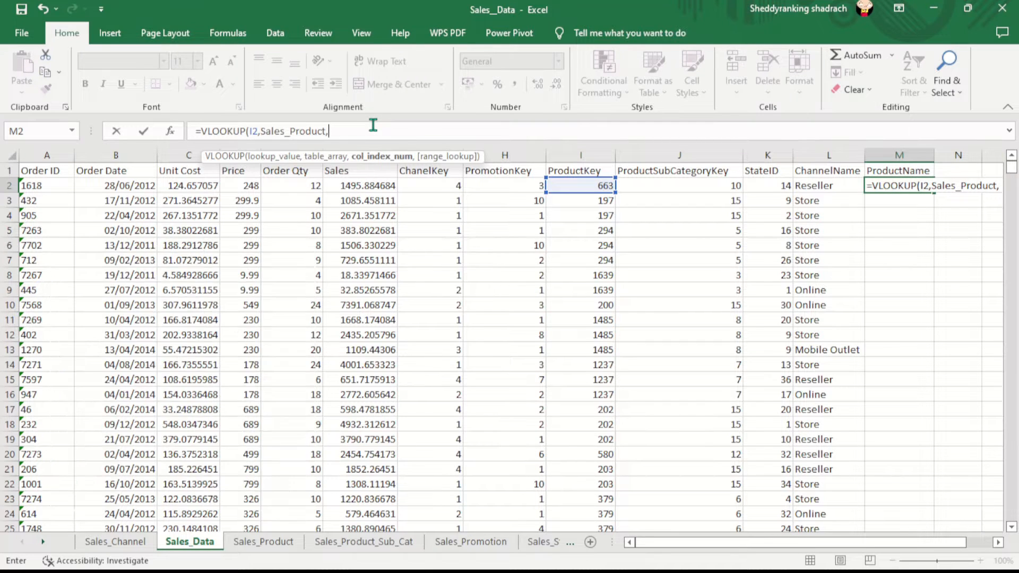
text(2,)
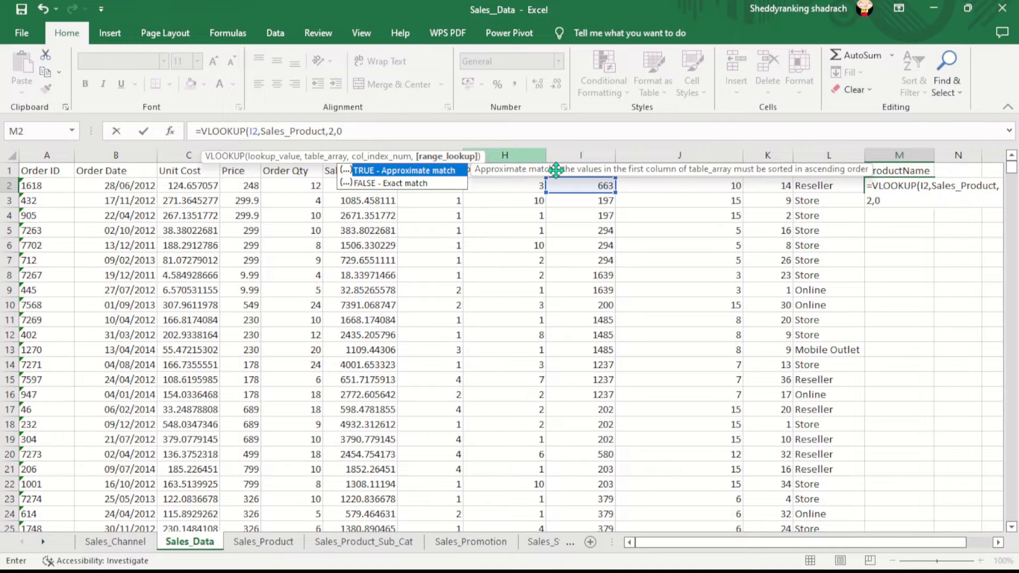
text(0))
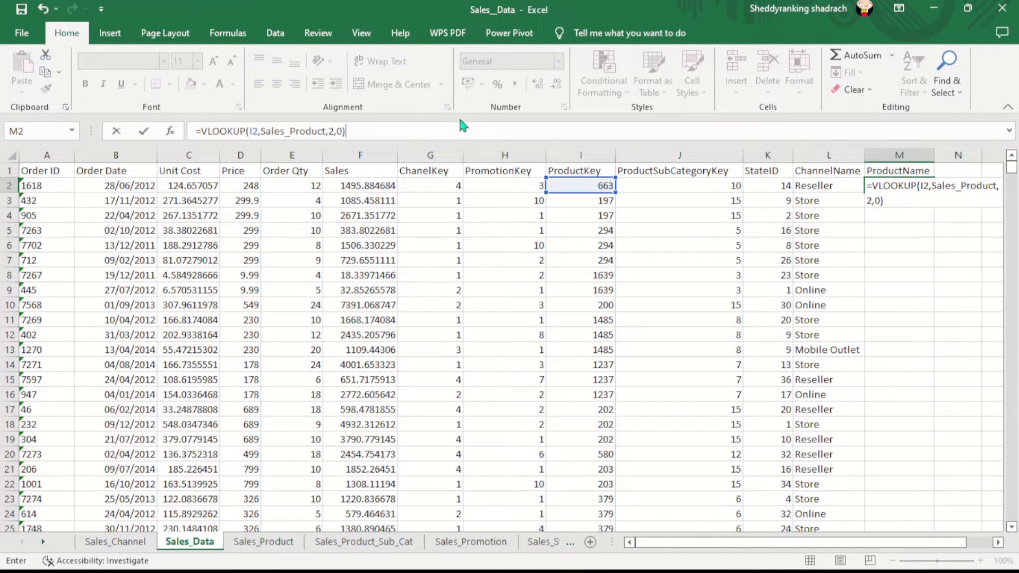
Copy the full M2 formula text, commit the formula and autofit the ProductName column to its contents.
triple_click(414, 122)
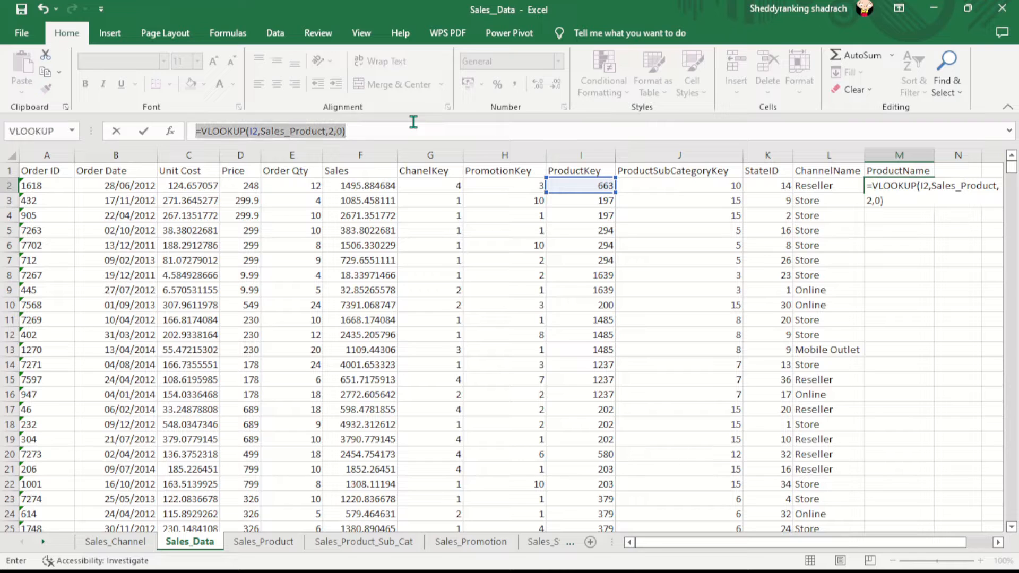
key(ctrl+c)
click(400, 130)
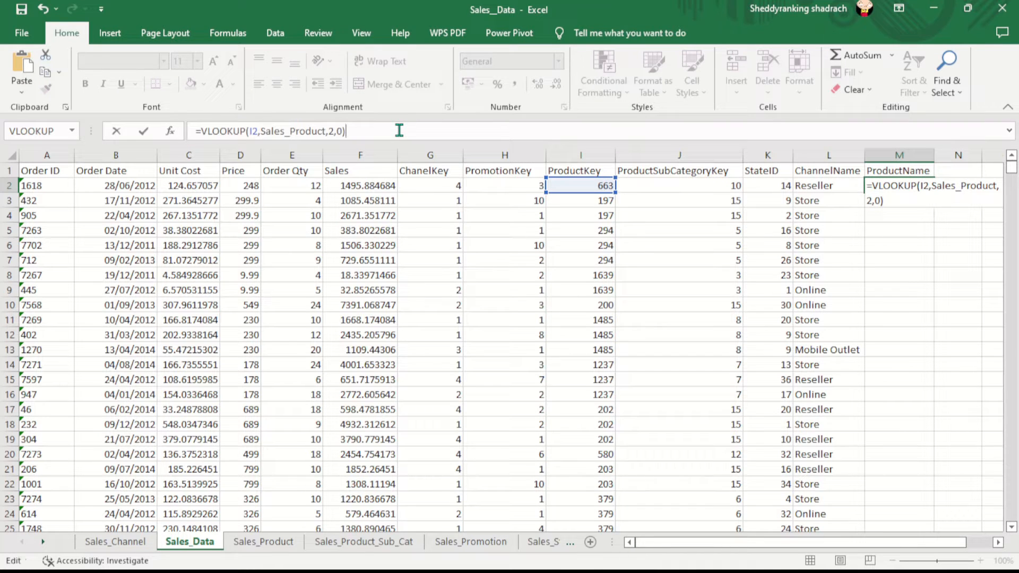
key(Return)
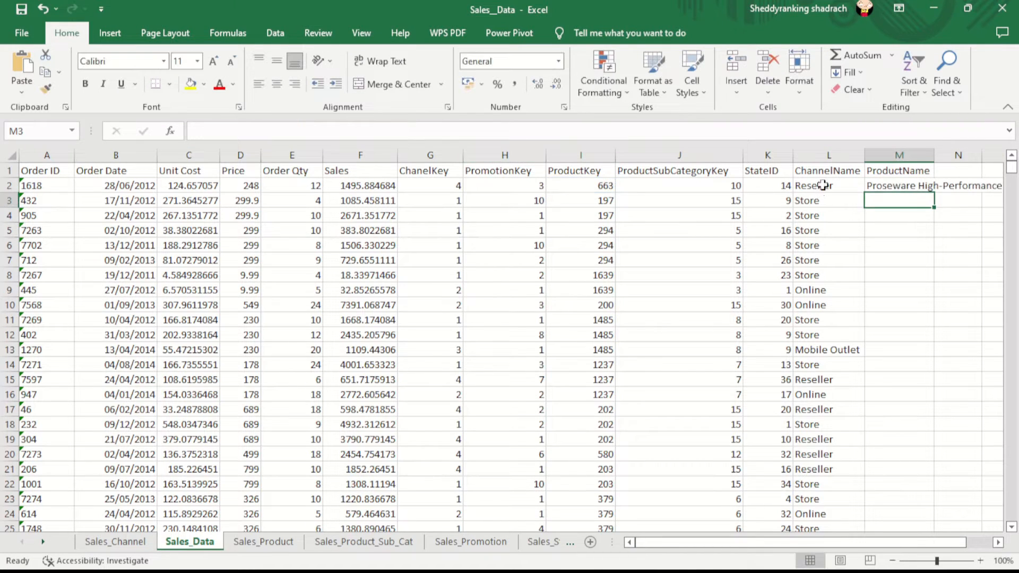
drag(933, 153, 933, 154)
double_click(934, 153)
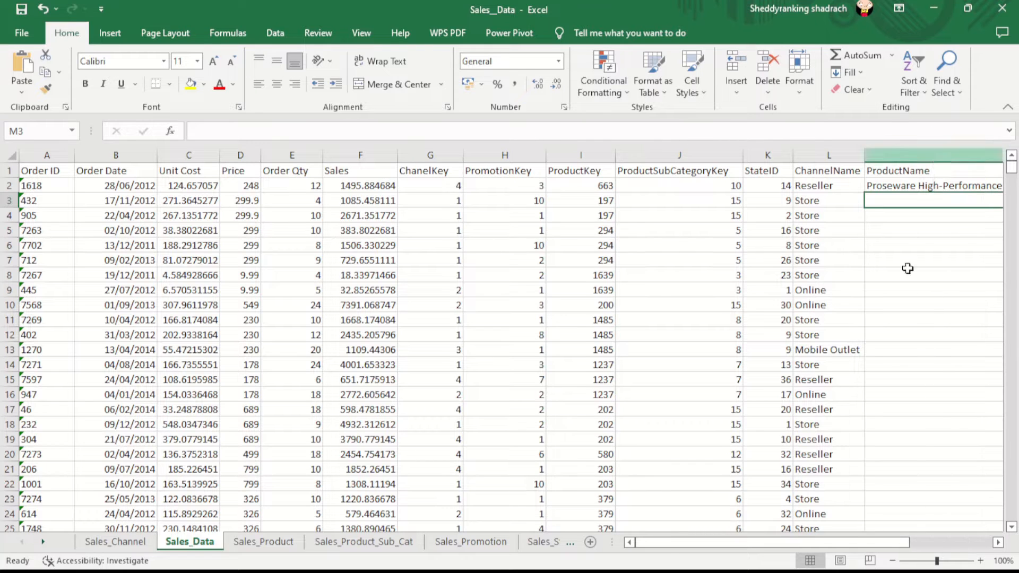
Fill the ProductName lookup formula from M2 down the column for all orders in Sales_Data.
drag(830, 542, 883, 550)
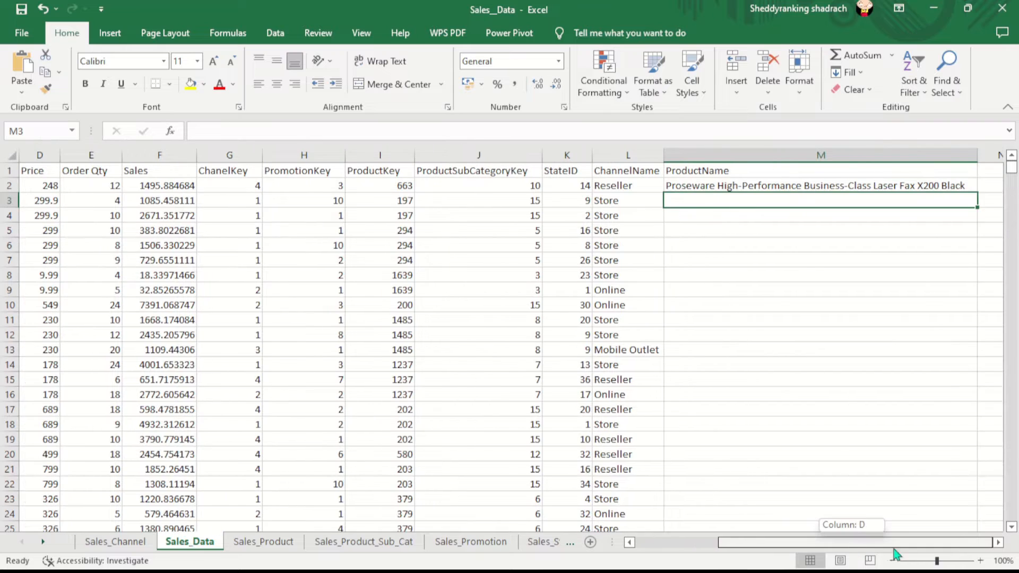
click(900, 184)
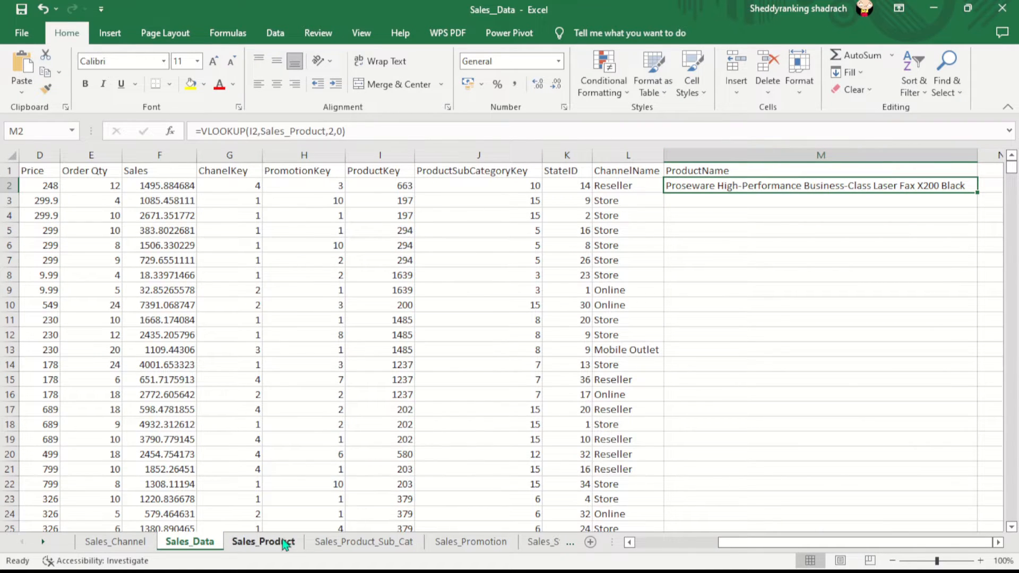
click(404, 187)
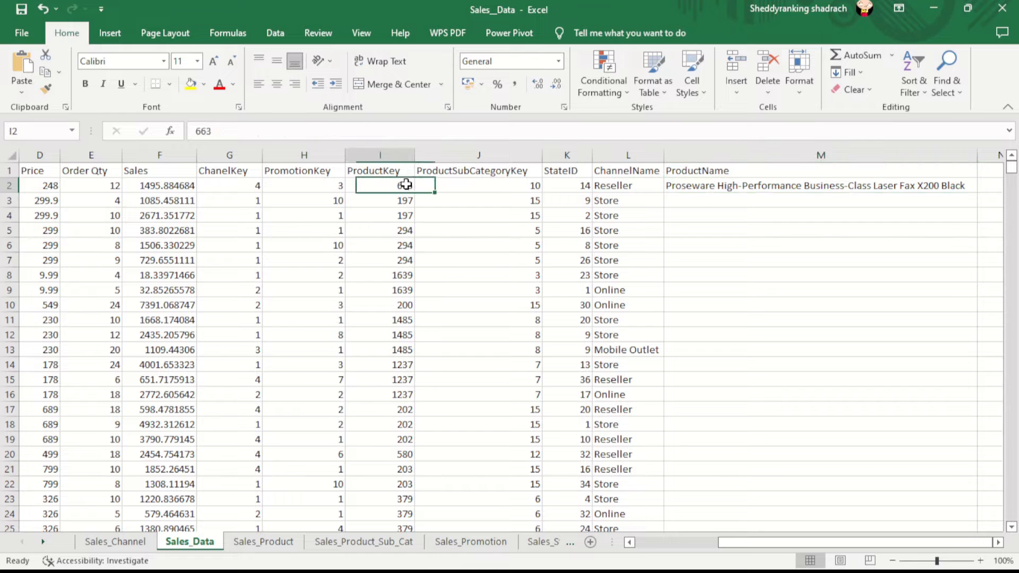
click(264, 541)
scroll(272, 382, down, 6)
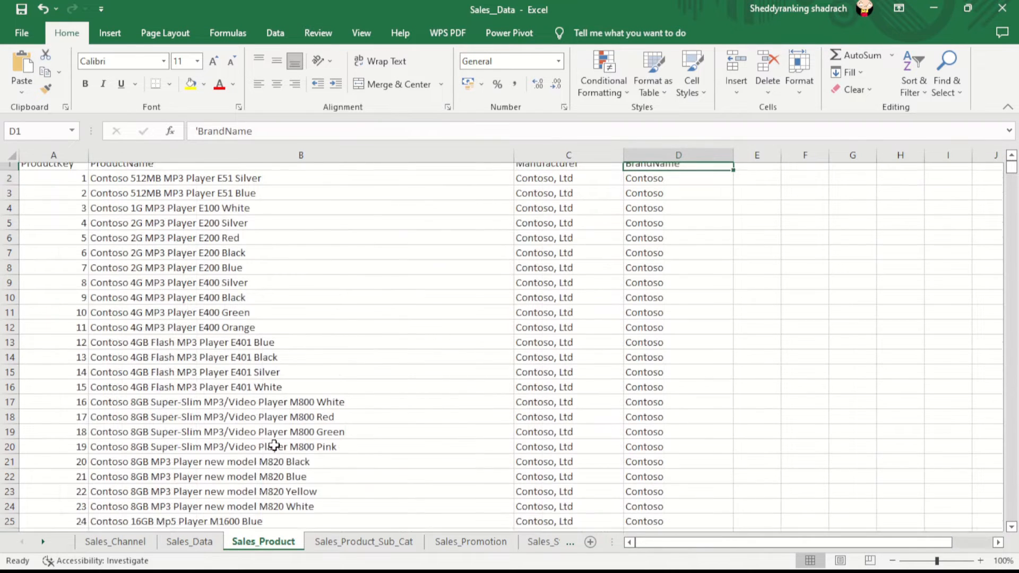
scroll(271, 441, up, 6)
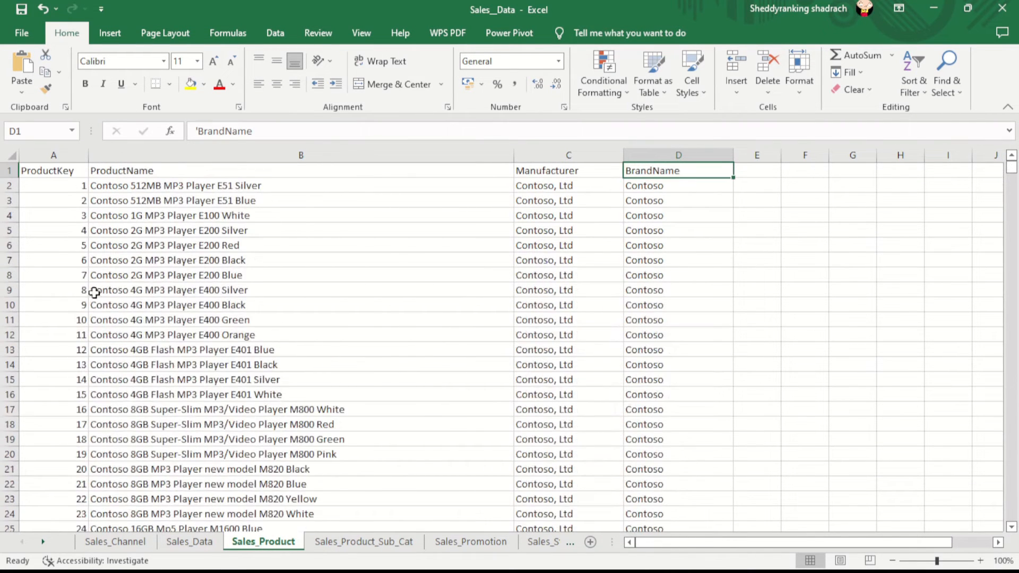
click(186, 541)
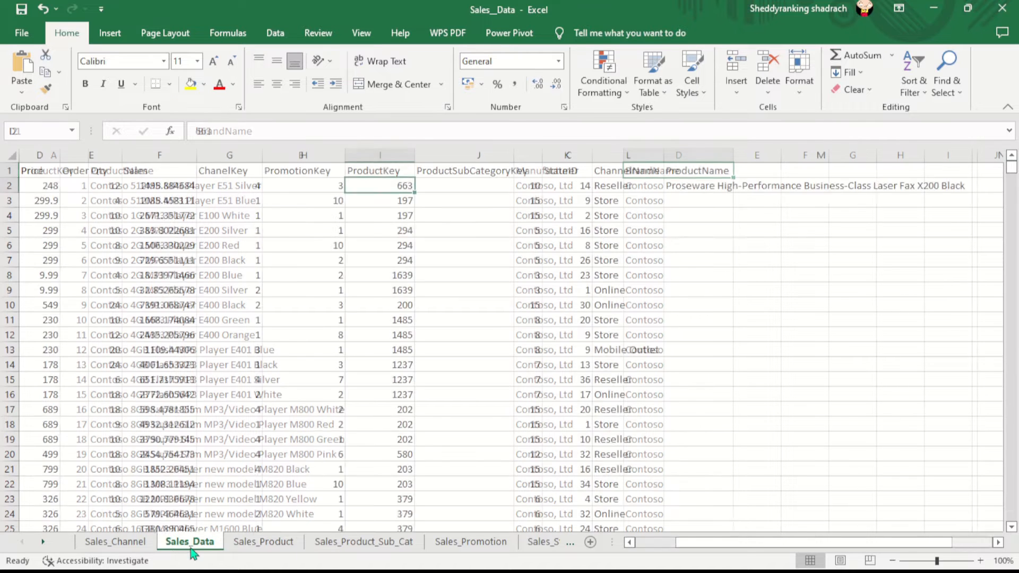
click(971, 187)
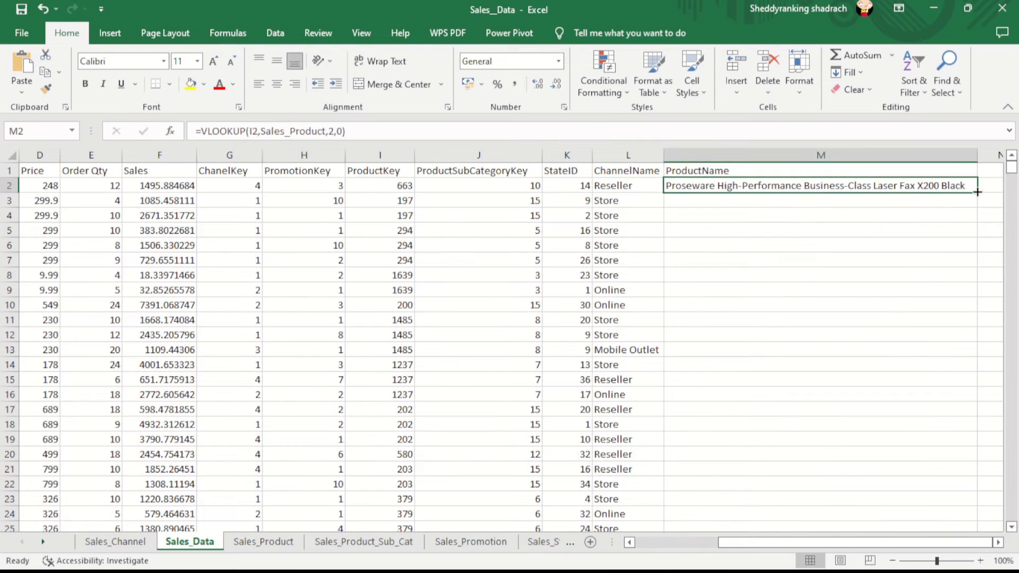
double_click(977, 192)
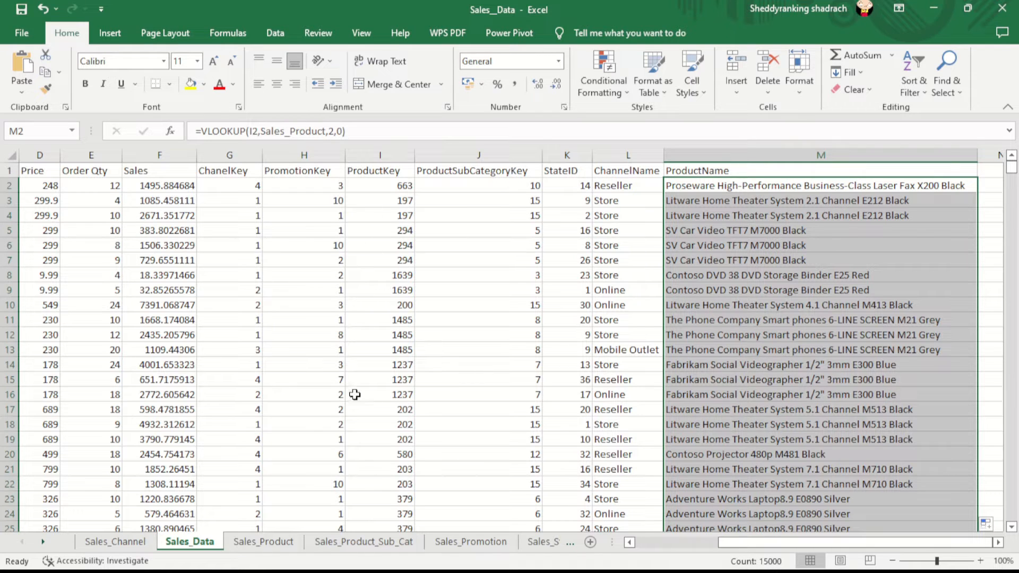
Review the filled ProductName values against the ProductKey column through the Sales_Data rows.
scroll(397, 491, down, 1)
scroll(397, 491, down, 4)
scroll(397, 491, up, 5)
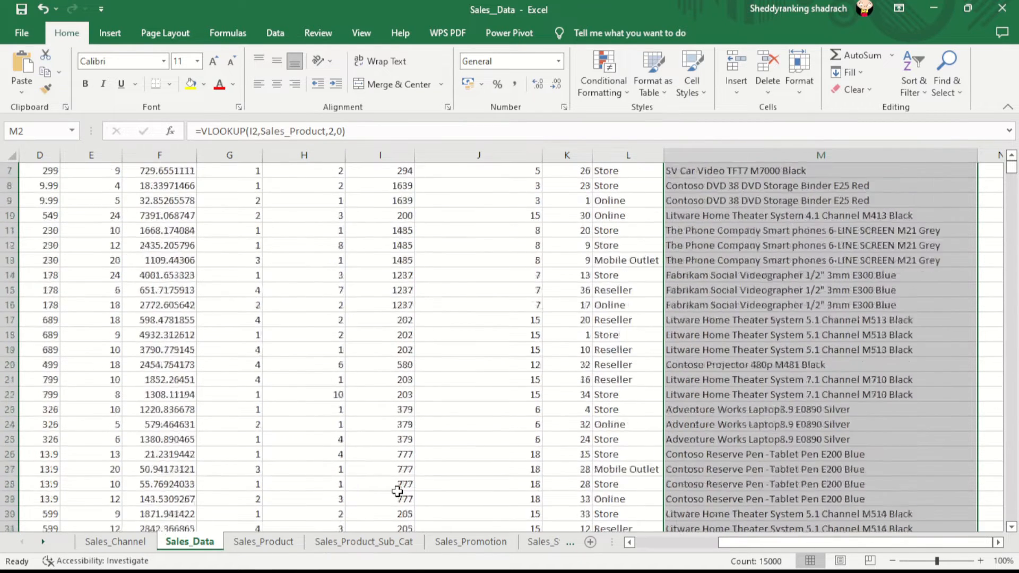
scroll(398, 311, down, 20)
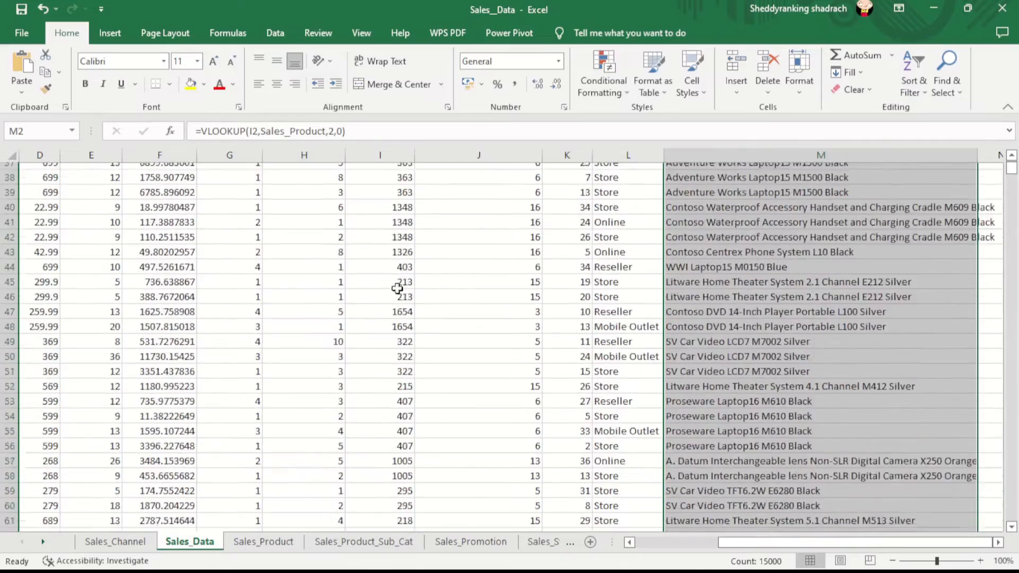
scroll(397, 303, down, 20)
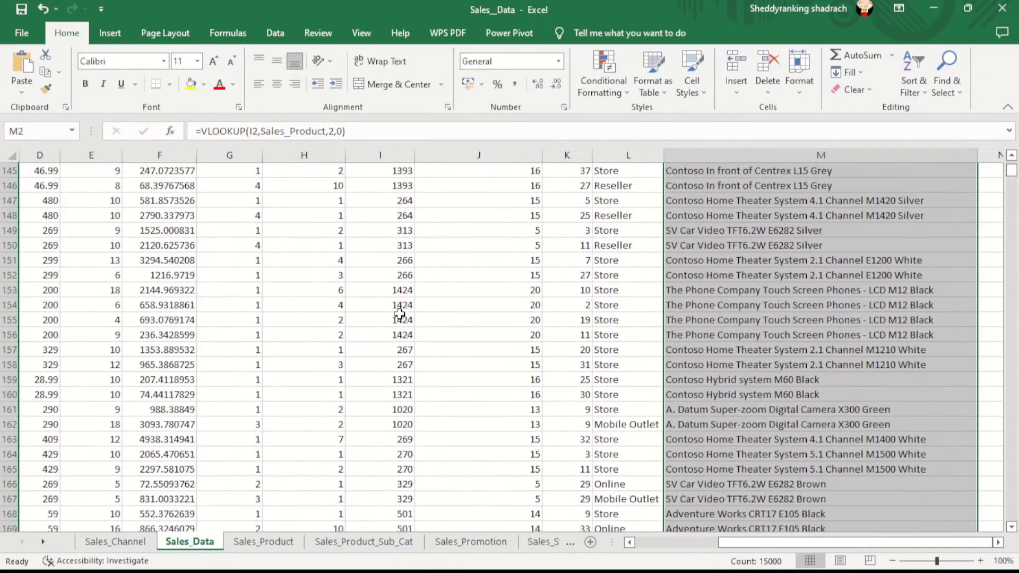
scroll(400, 314, down, 20)
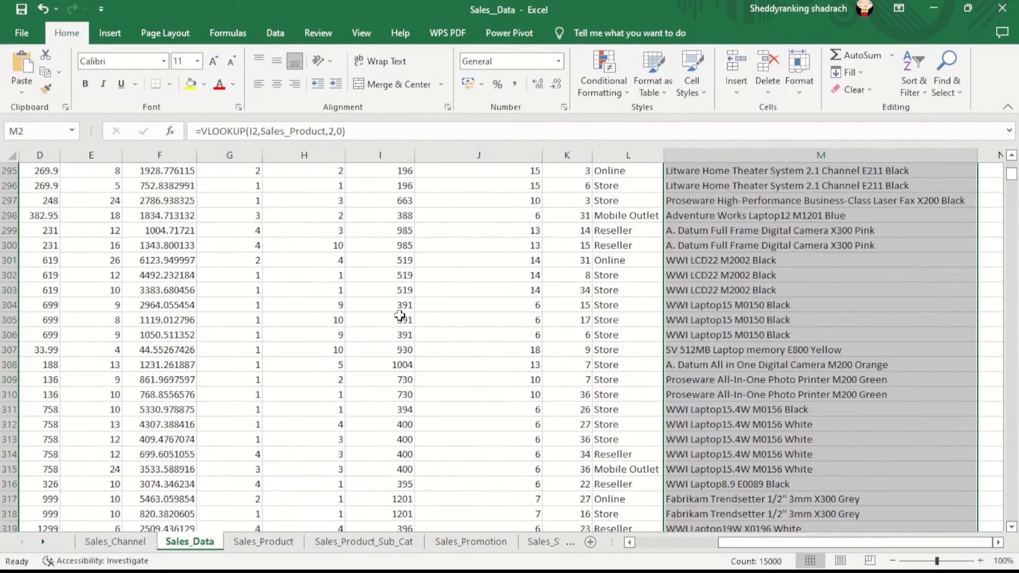
scroll(399, 316, down, 20)
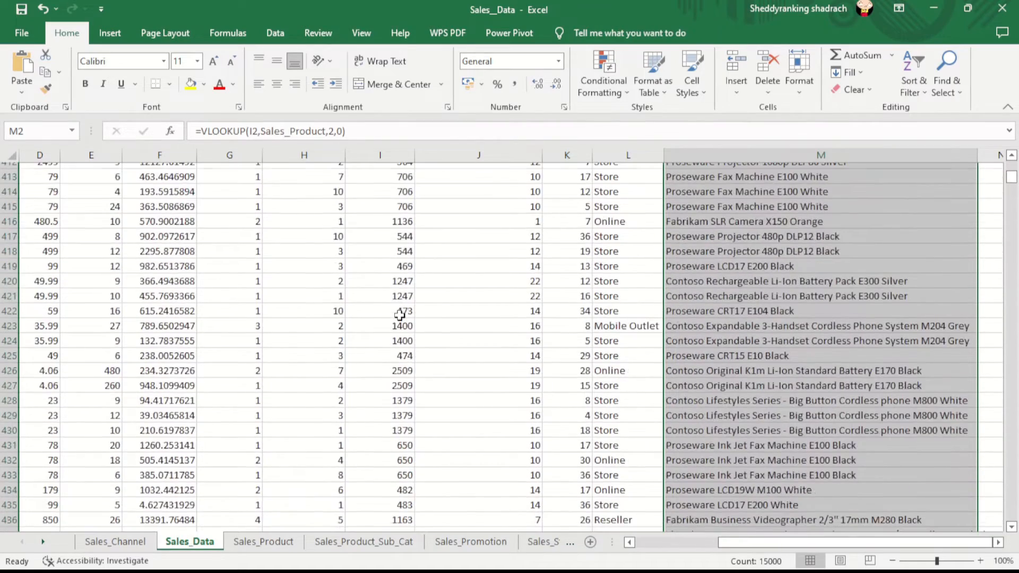
scroll(399, 316, down, 7)
scroll(399, 313, up, 16)
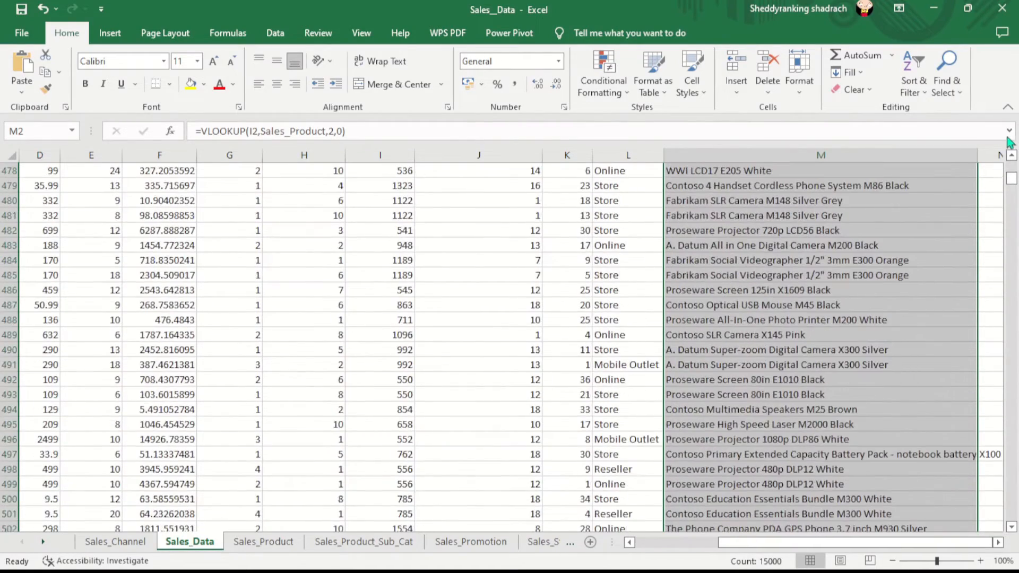
drag(1014, 181, 1011, 167)
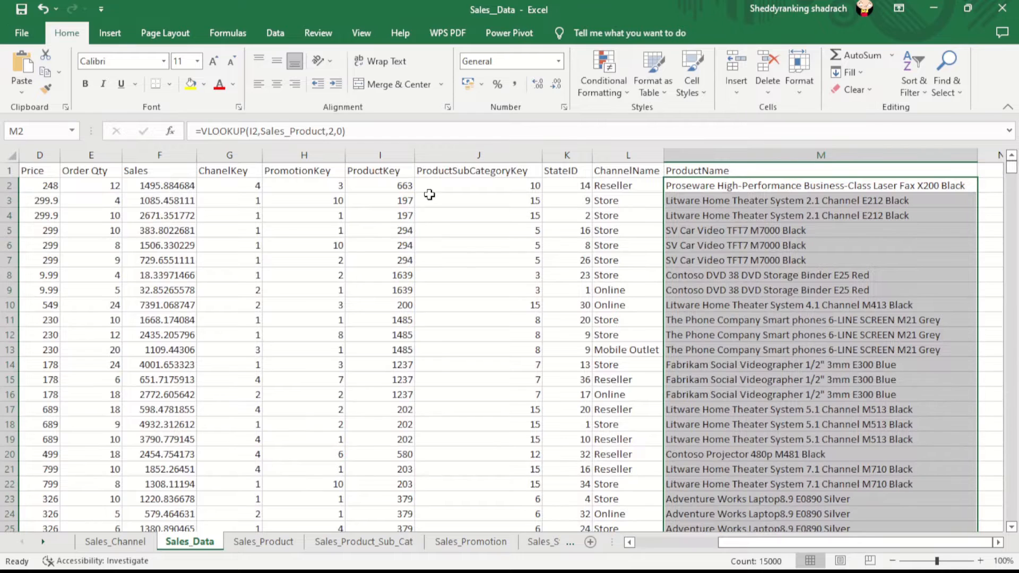
Search the Sales_Product sheet for product key 663 and compare its product name with cell M2 in Sales_Data.
click(405, 187)
click(263, 541)
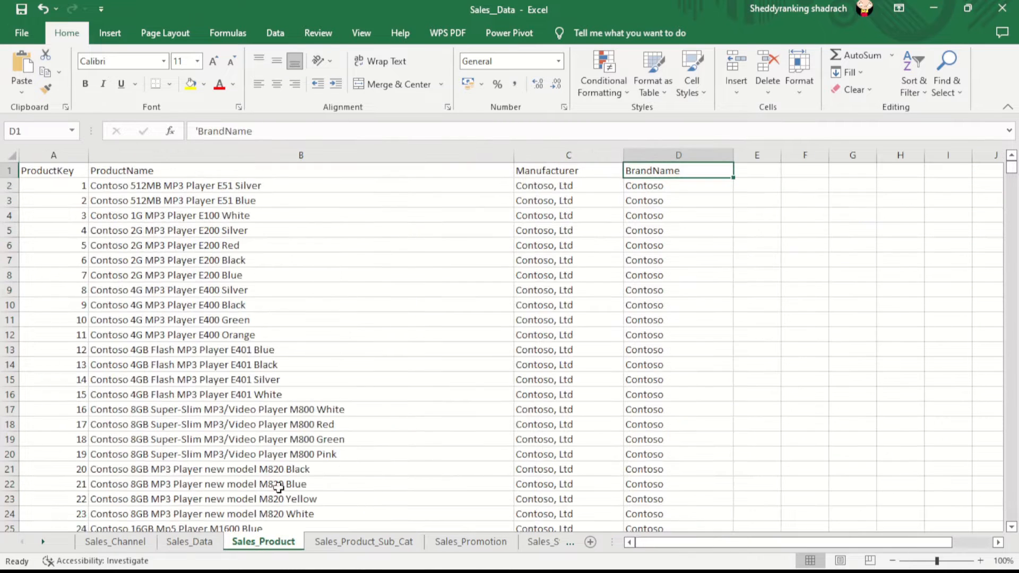
click(369, 333)
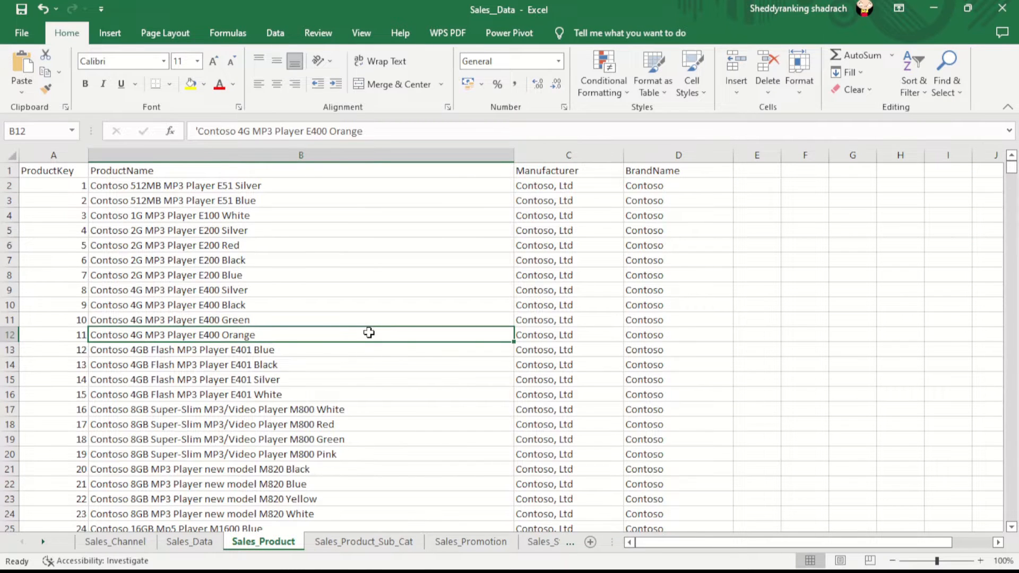
key(ctrl+f)
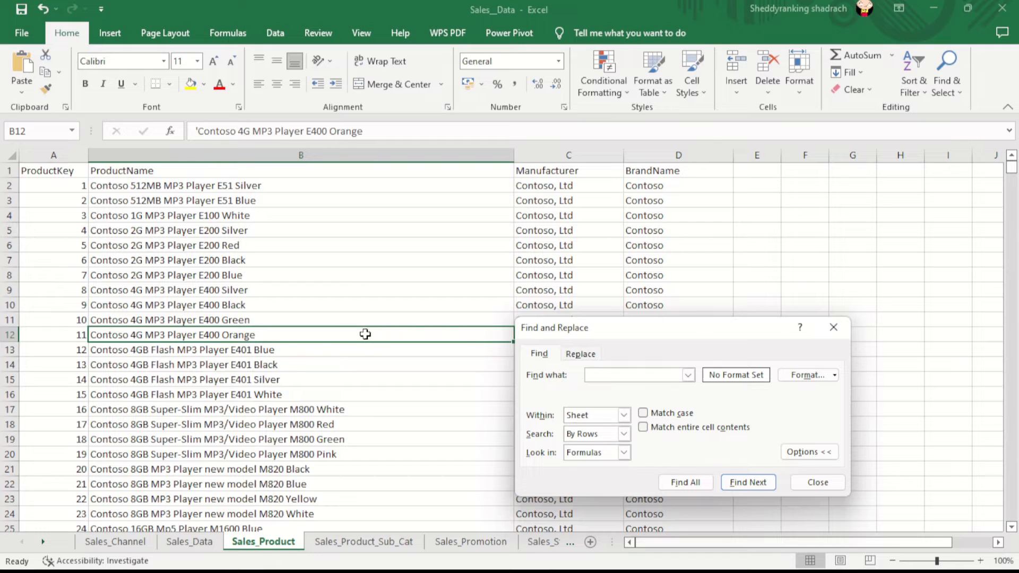
key(Return)
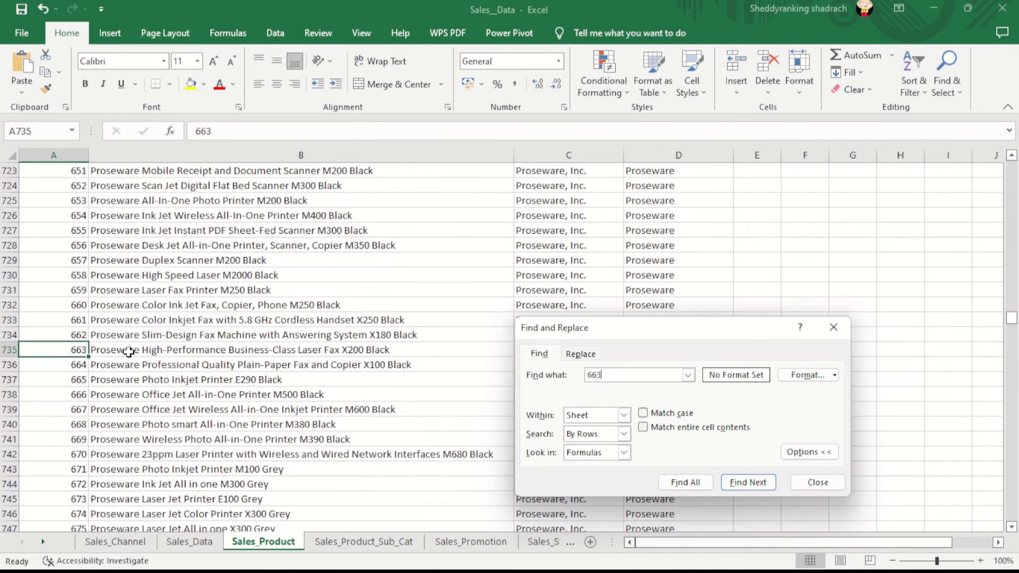
drag(642, 332, 795, 332)
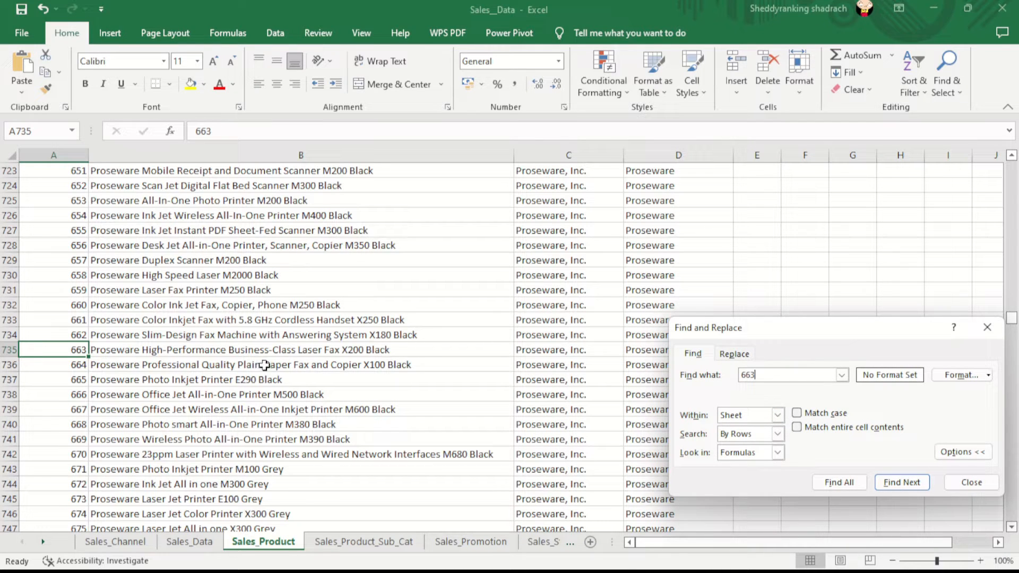
click(351, 352)
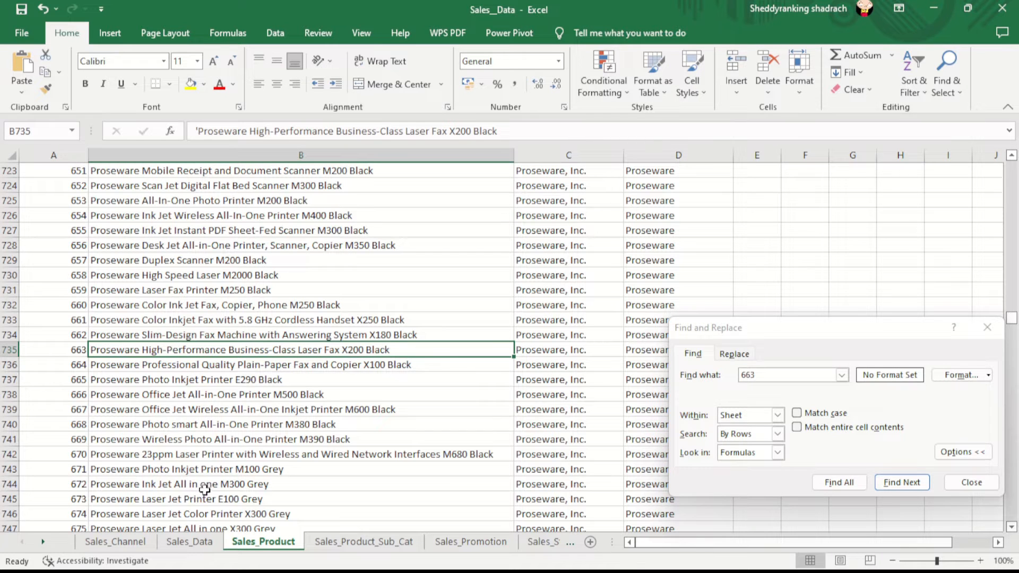
click(190, 541)
click(721, 188)
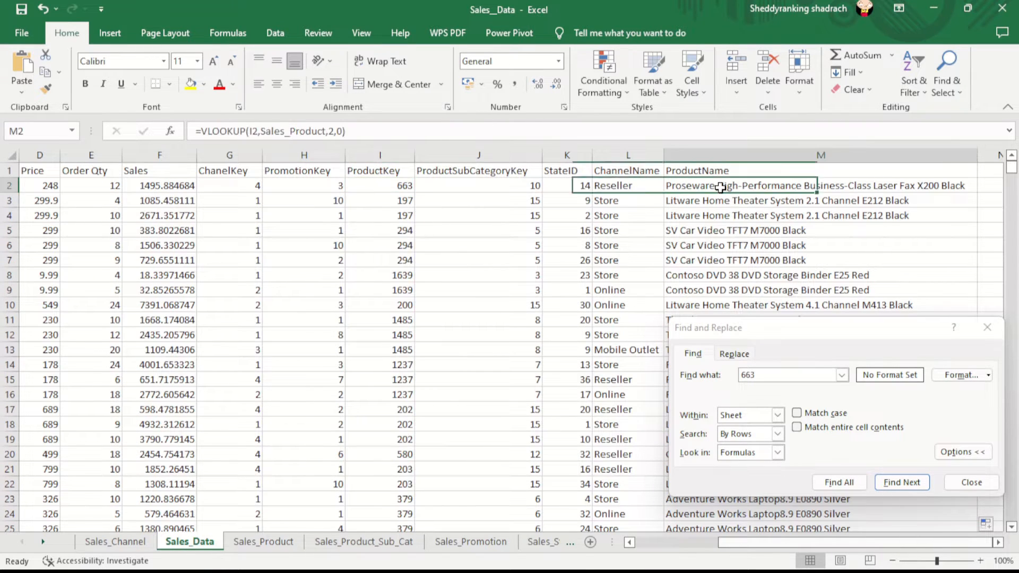
click(970, 484)
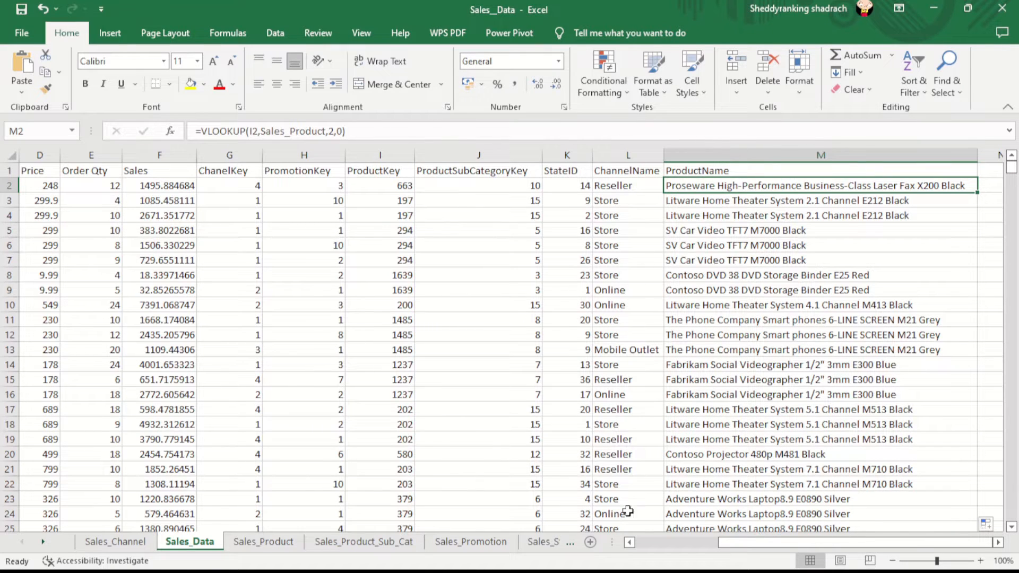
Add the header Manufacturer in cell N1 of Sales_Data and autofit column N to it.
click(993, 172)
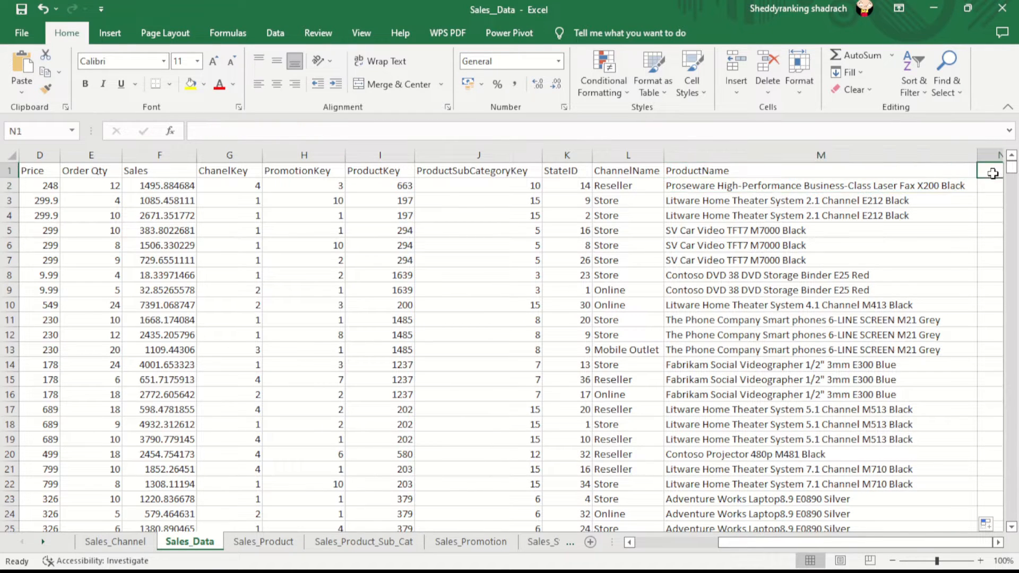
key(Right)
key(Right)
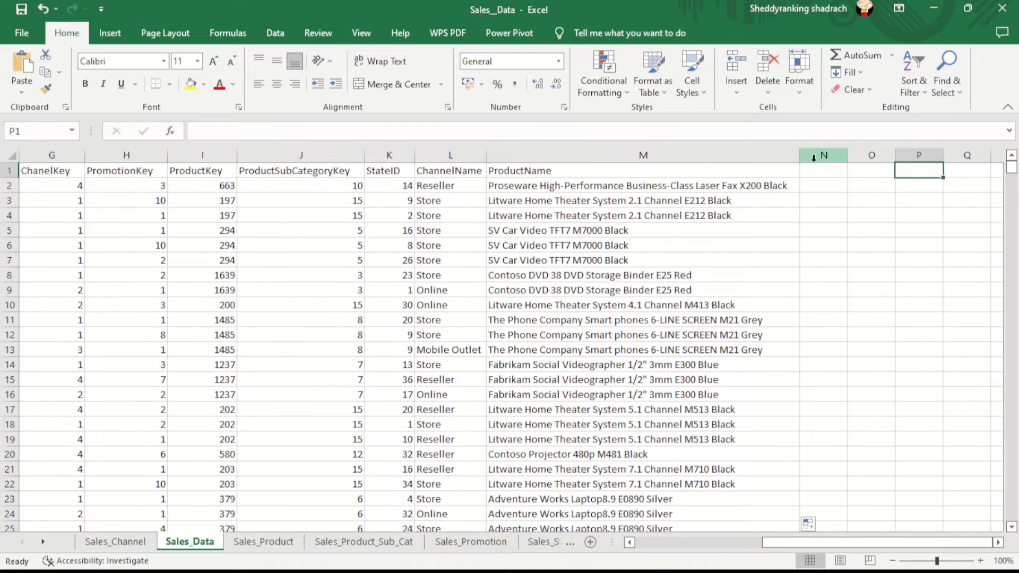
click(824, 172)
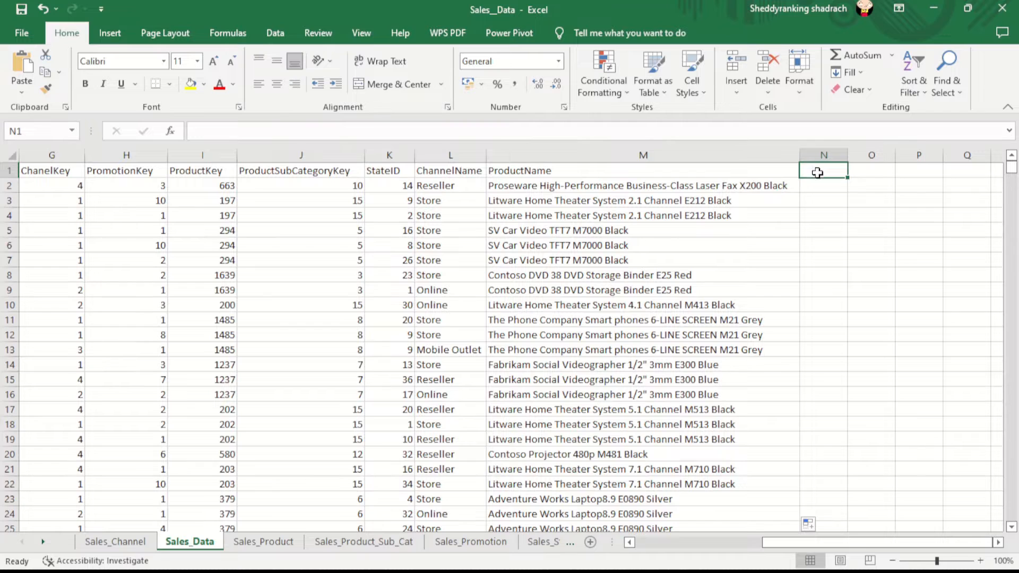
key(Caps_Lock)
text(M)
key(Caps_Lock)
text(anufac)
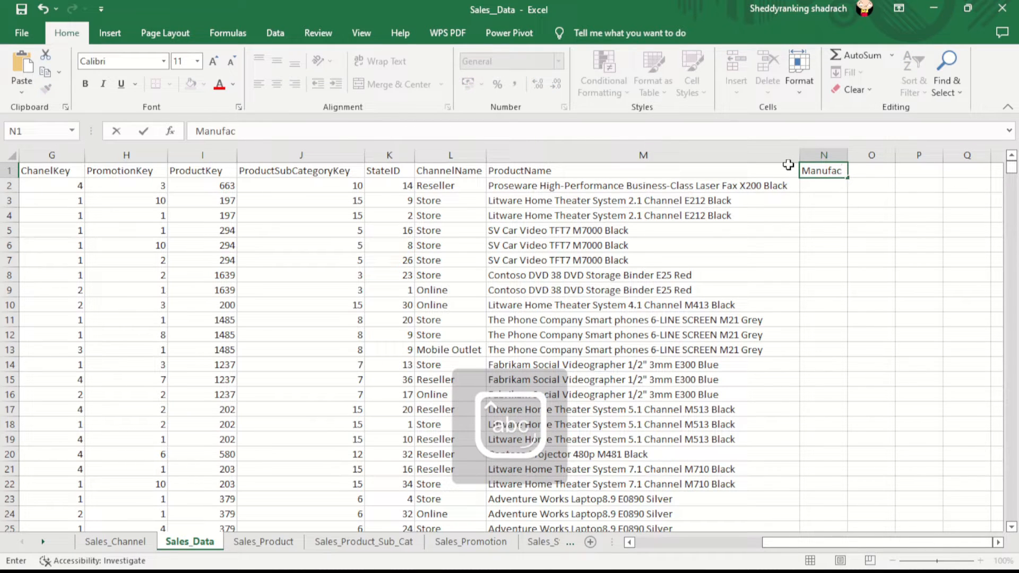
text(tuere)
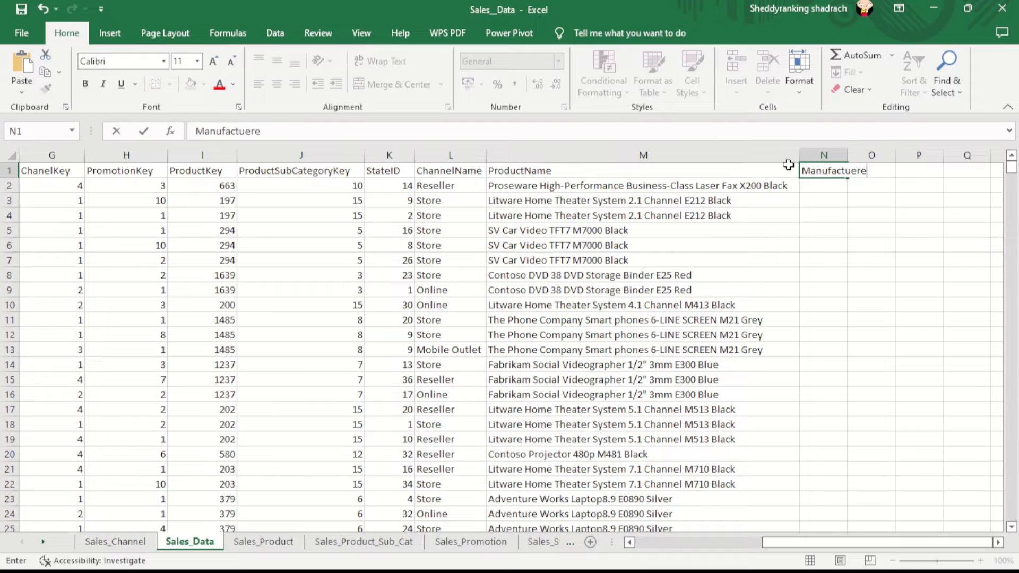
key(BackSpace)
key(BackSpace)
key(BackSpace)
text(rer)
key(Return)
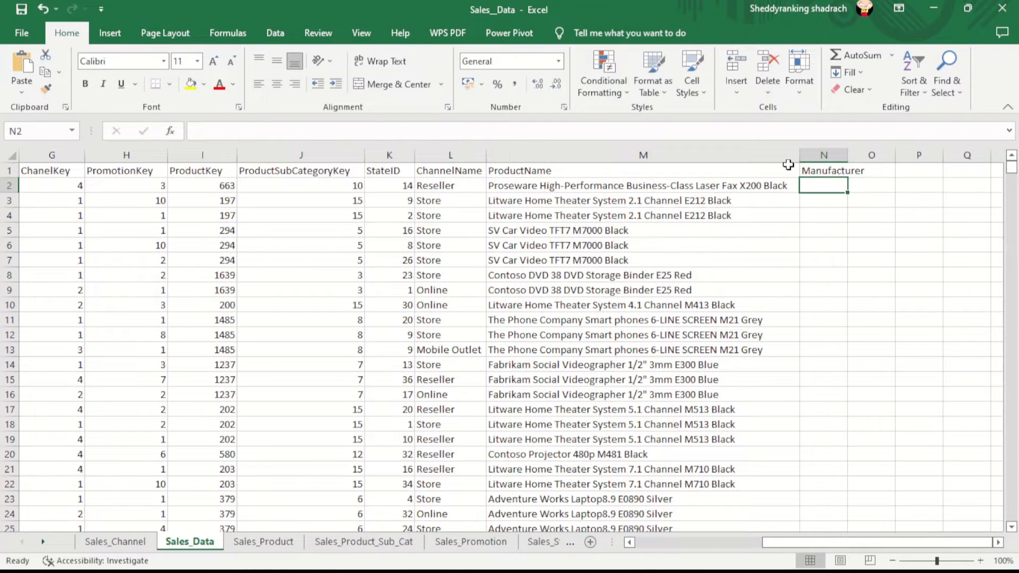
double_click(847, 157)
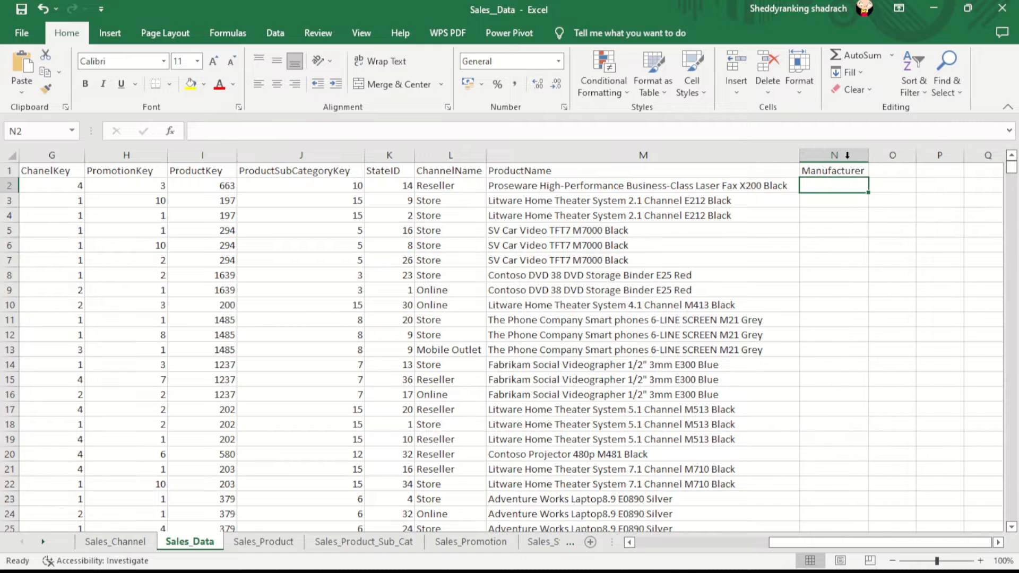
Reuse the copied lookup formula in N2 with column index 3, giving =VLOOKUP(I2,Sales_Product,3,0).
double_click(828, 189)
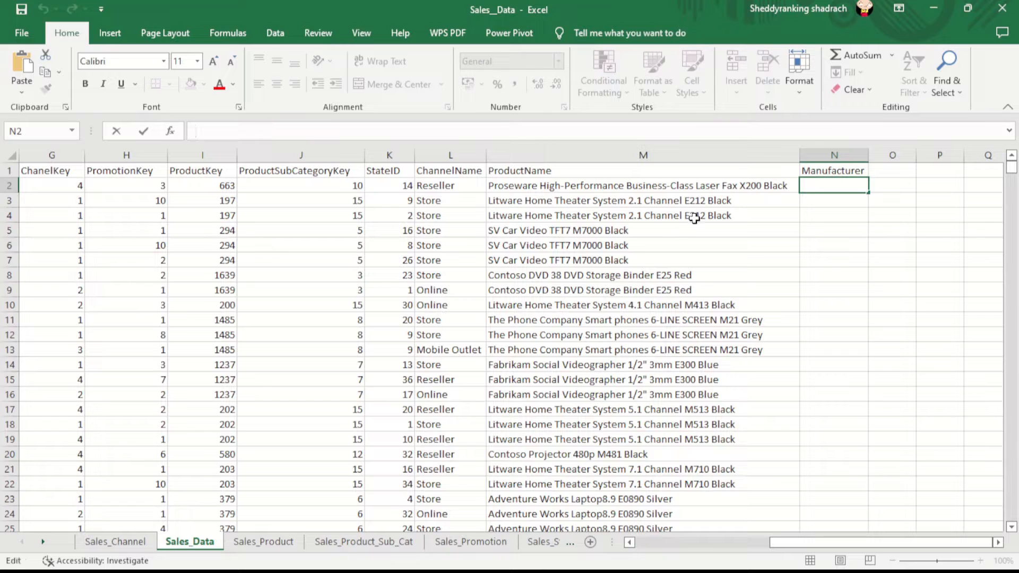
click(818, 189)
text(=VLOOKUP(I2,Sales_Product,2,0))
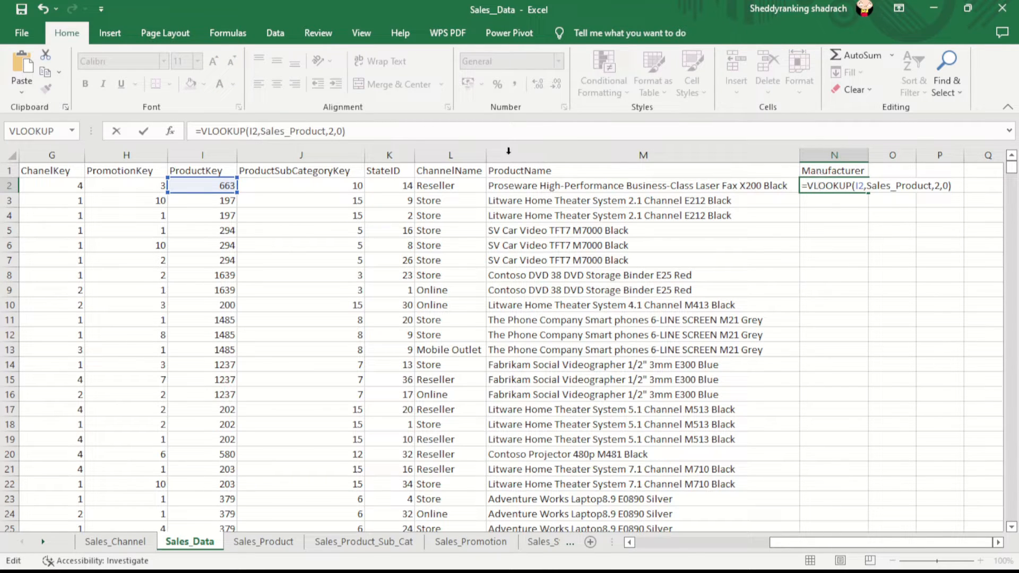
click(336, 130)
key(BackSpace)
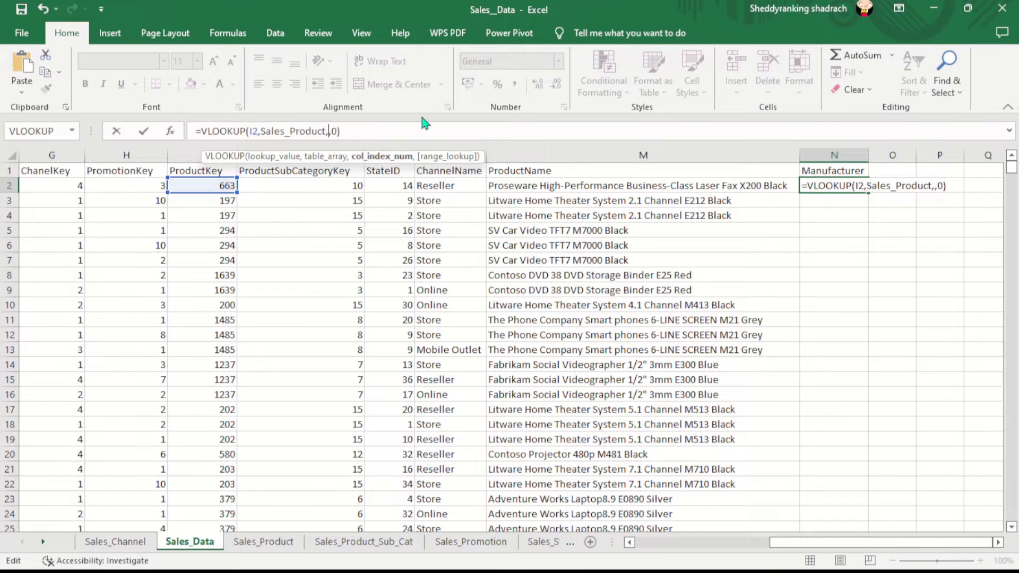
text(3)
click(356, 130)
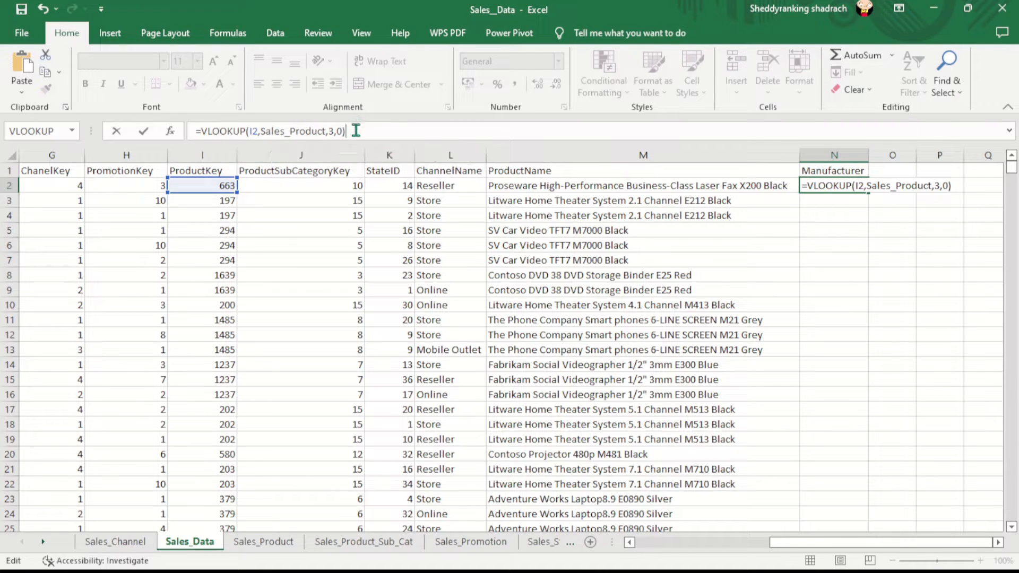
key(Return)
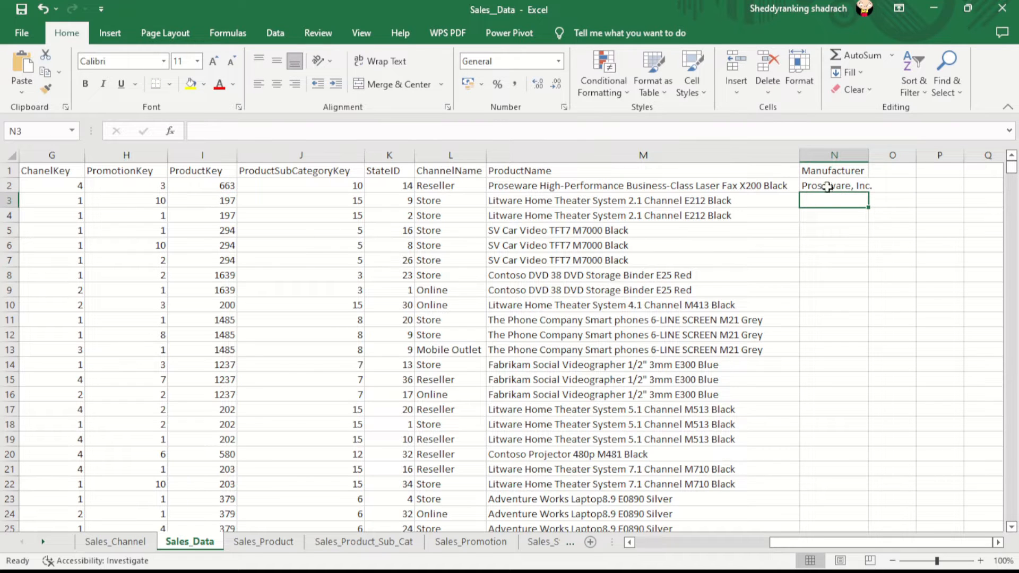
Fill the Manufacturer lookup from N2 down all data rows and fit column N to its contents.
drag(863, 158, 871, 158)
click(871, 185)
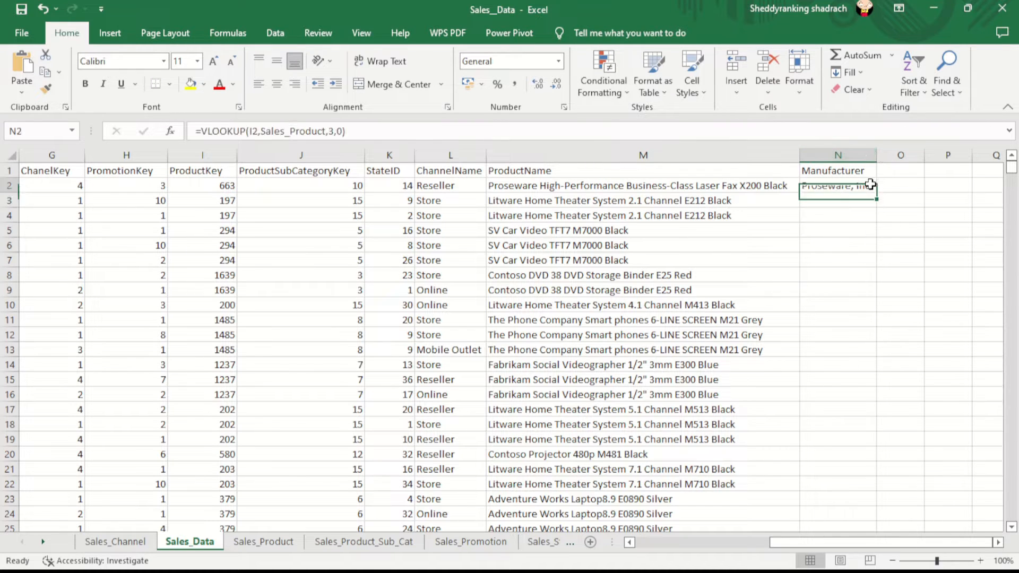
double_click(876, 191)
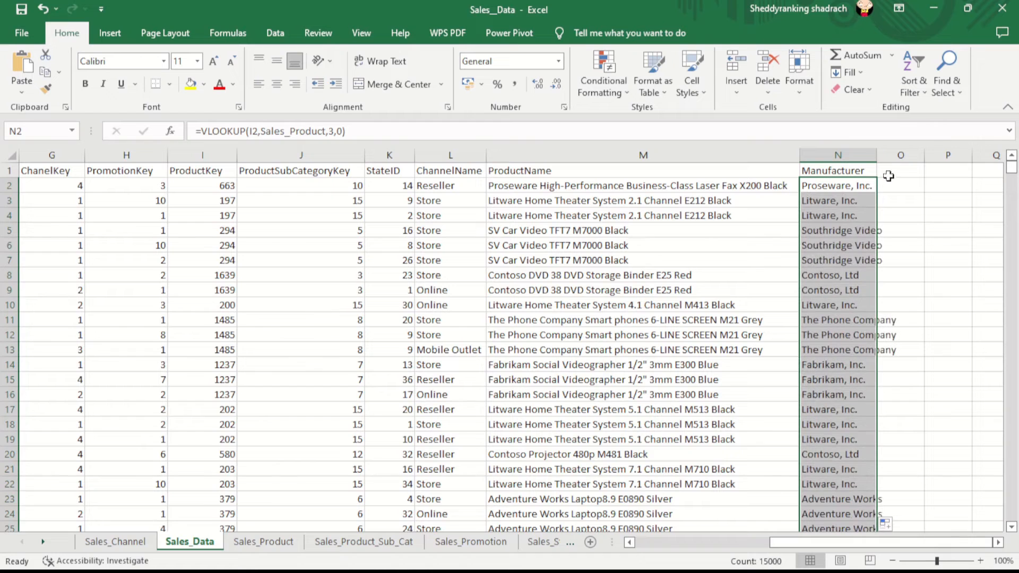
double_click(876, 154)
Add the header BrandName in cell O1 and autofit column O to it.
double_click(924, 170)
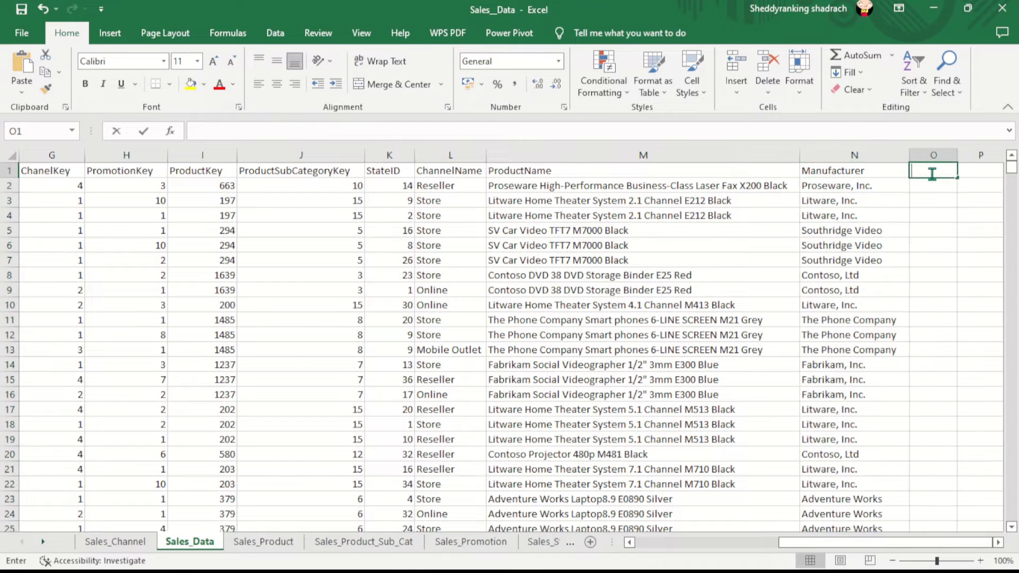
key(Caps_Lock)
text(Bran)
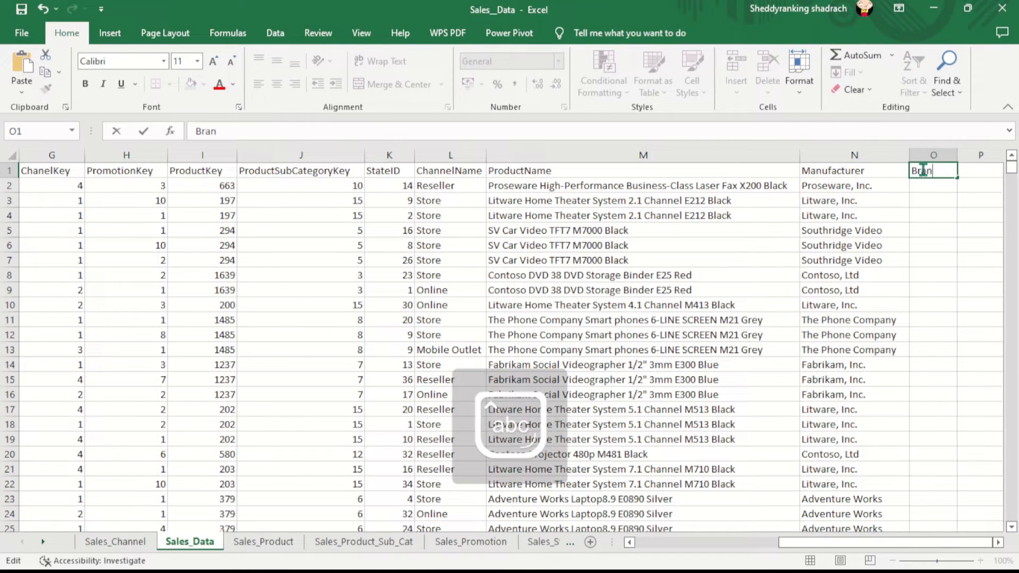
text(dn)
key(Caps_Lock)
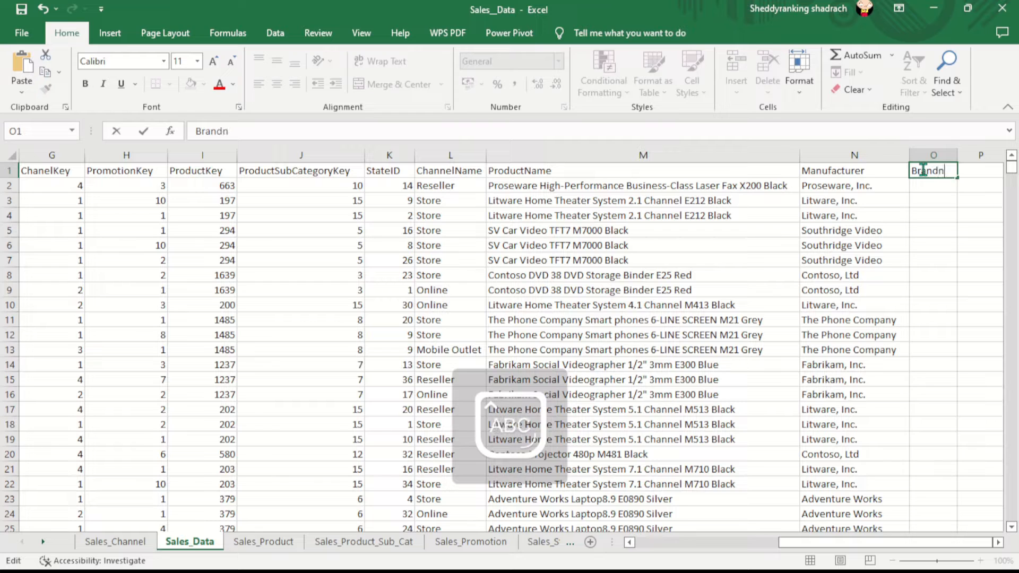
text(N)
key(Caps_Lock)
text(ame)
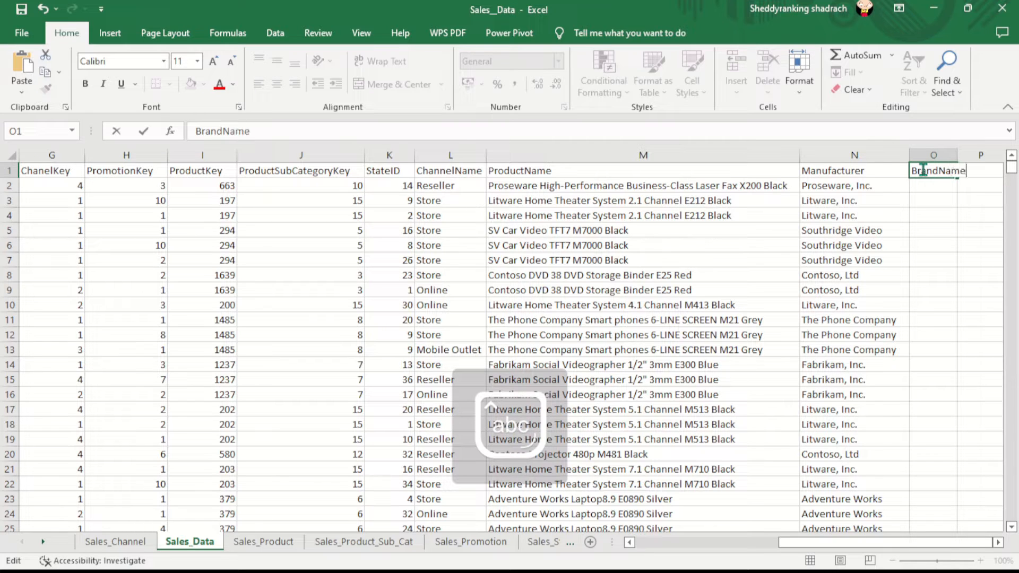
key(Return)
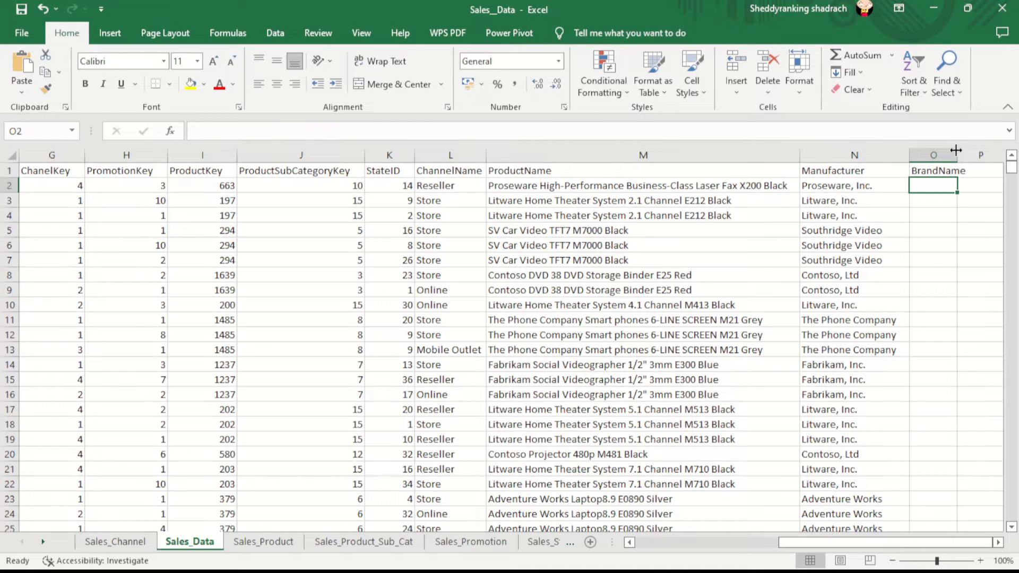
double_click(956, 147)
click(950, 171)
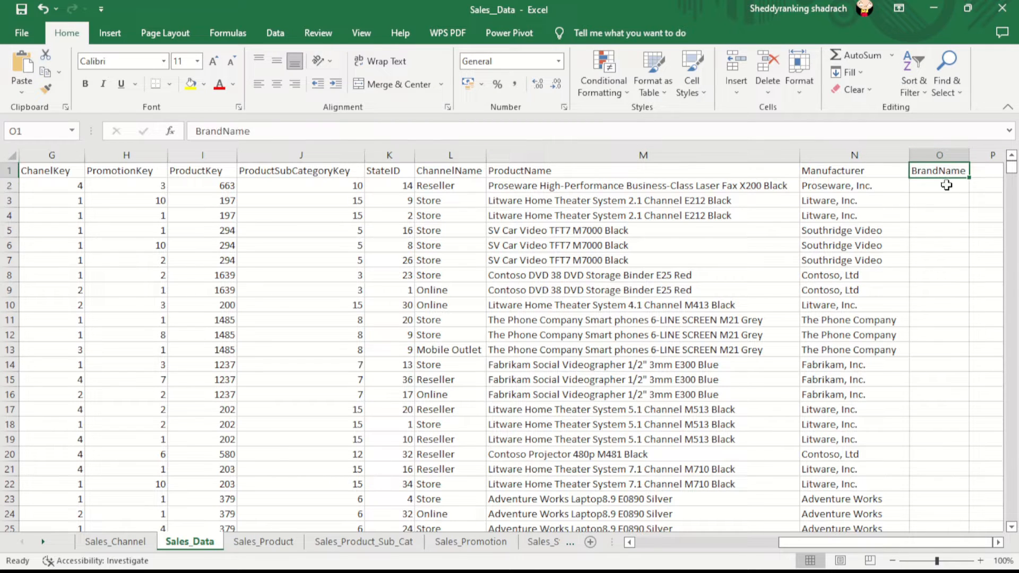
Reuse the copied lookup formula in O2 with column index 4, giving =VLOOKUP(I2,Sales_Product,4,0).
click(935, 184)
text(=VLOOKUP(I2,Sales_Product,2,0)
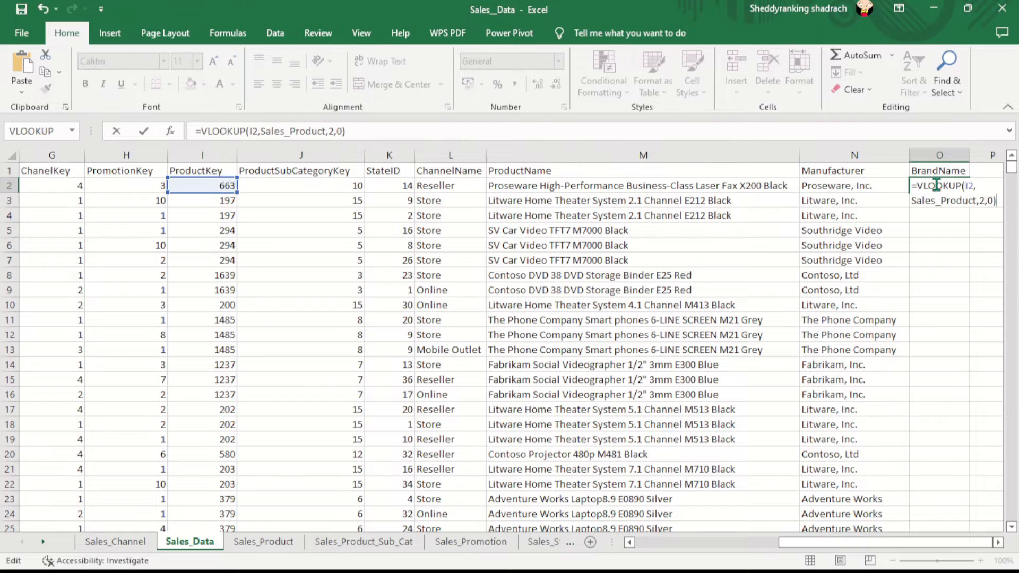
click(333, 130)
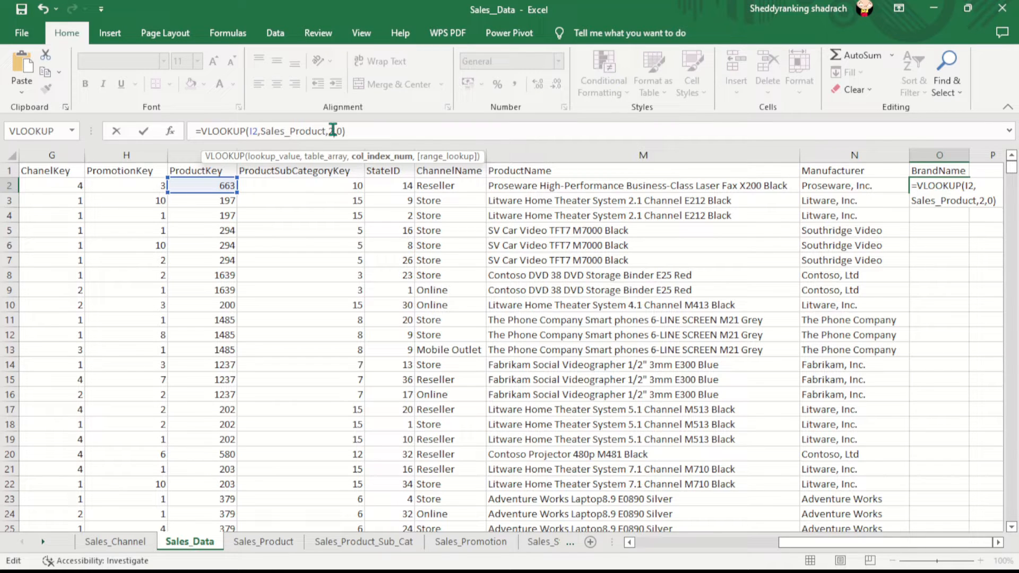
key(BackSpace)
text(4)
key(ctrl+Return)
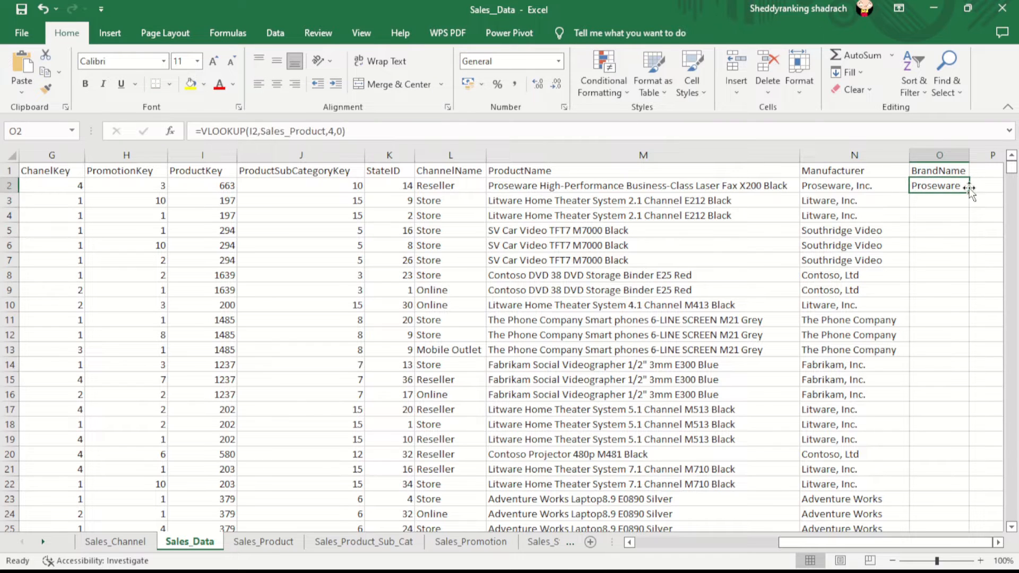
Fill the BrandName lookup from O2 down all data rows and autofit column O.
double_click(970, 190)
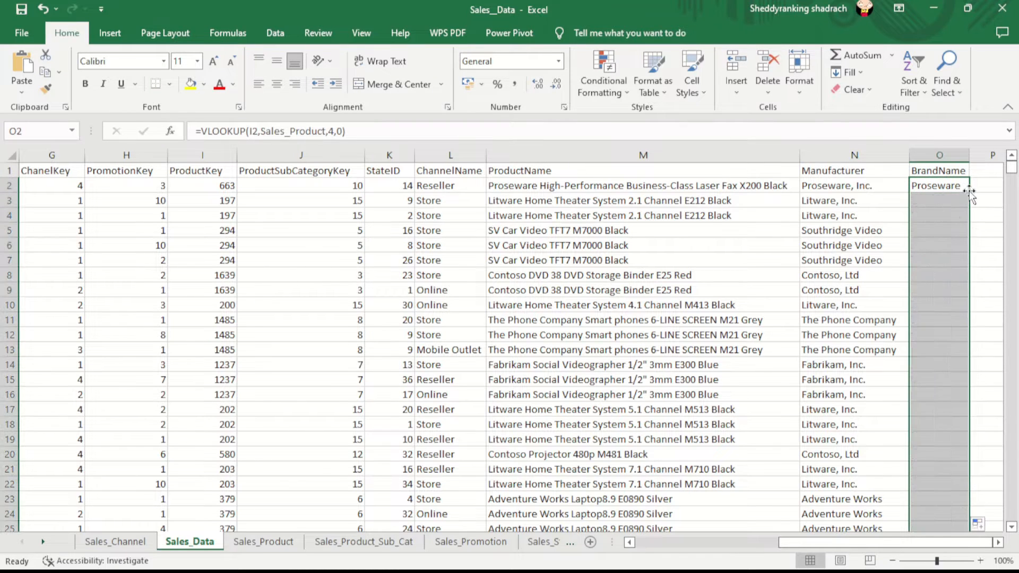
double_click(969, 155)
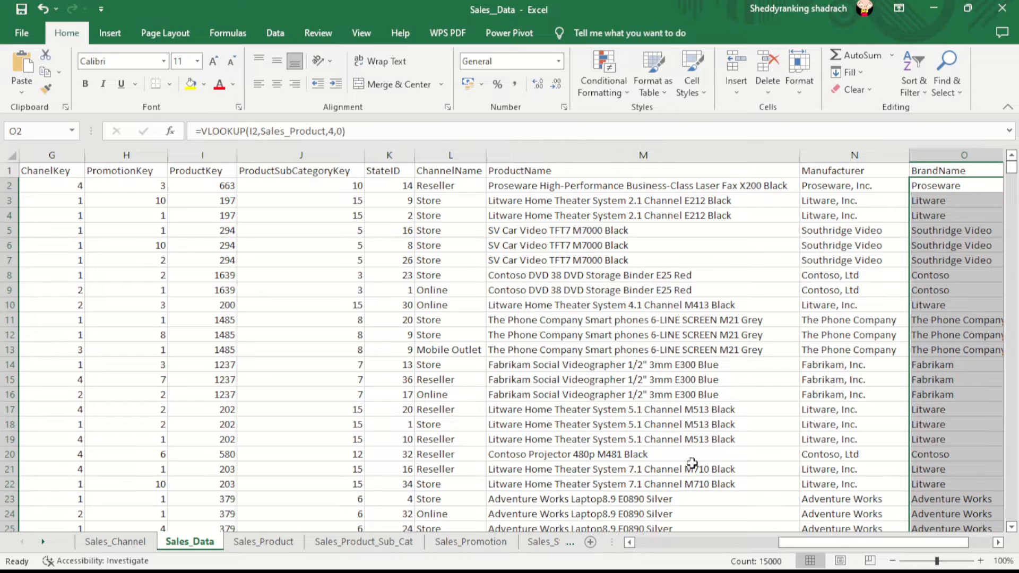
drag(873, 544, 930, 546)
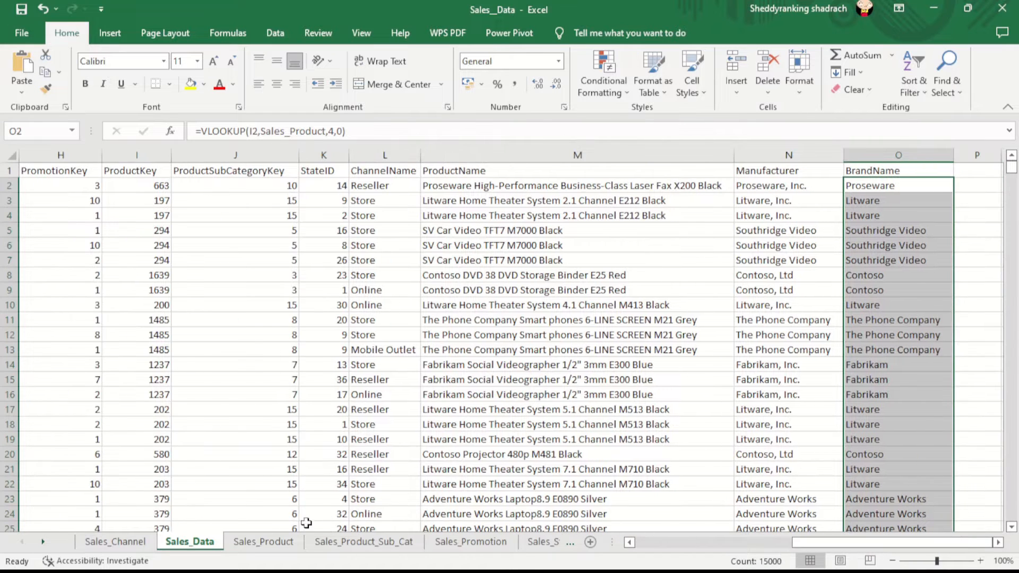
Check the Product Sub Category and Product Category columns in the Sales_Product_Sub_Cat sheet.
click(290, 543)
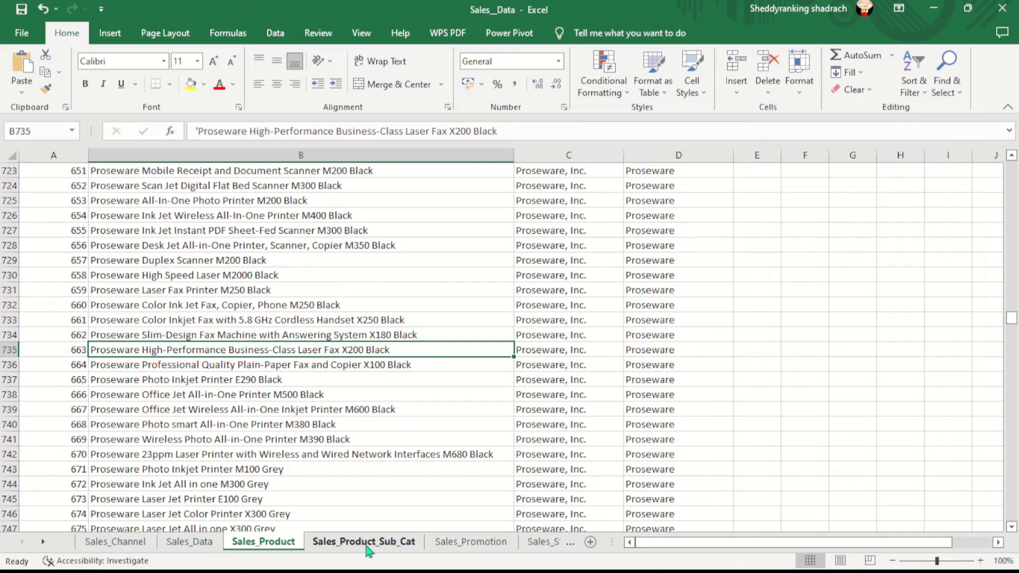
click(364, 543)
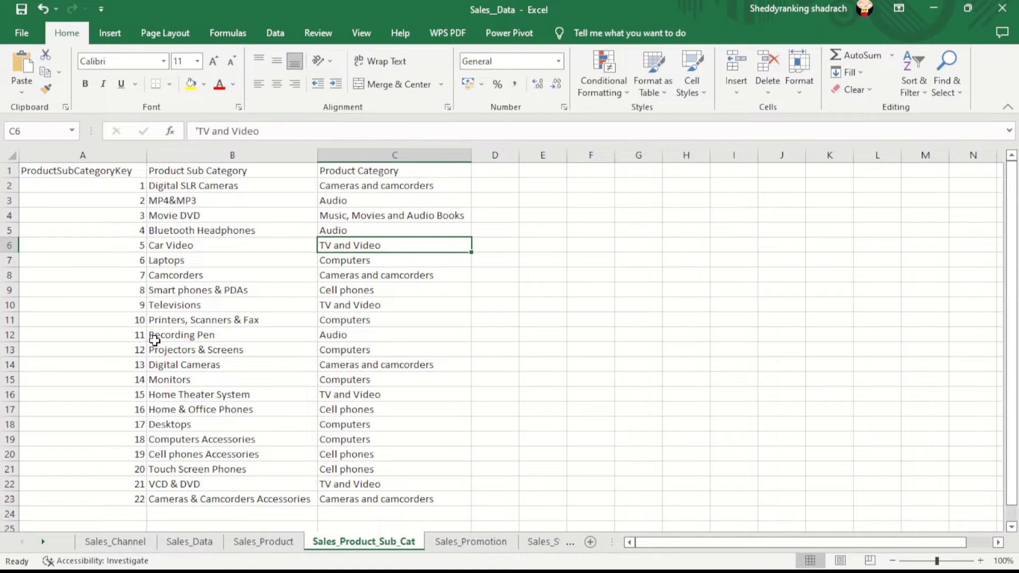
click(213, 172)
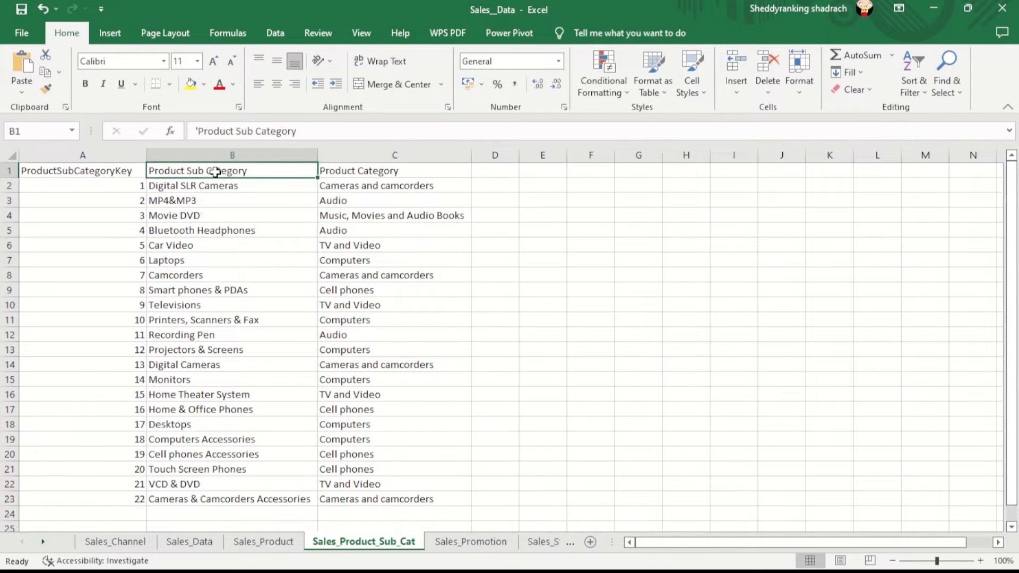
click(400, 170)
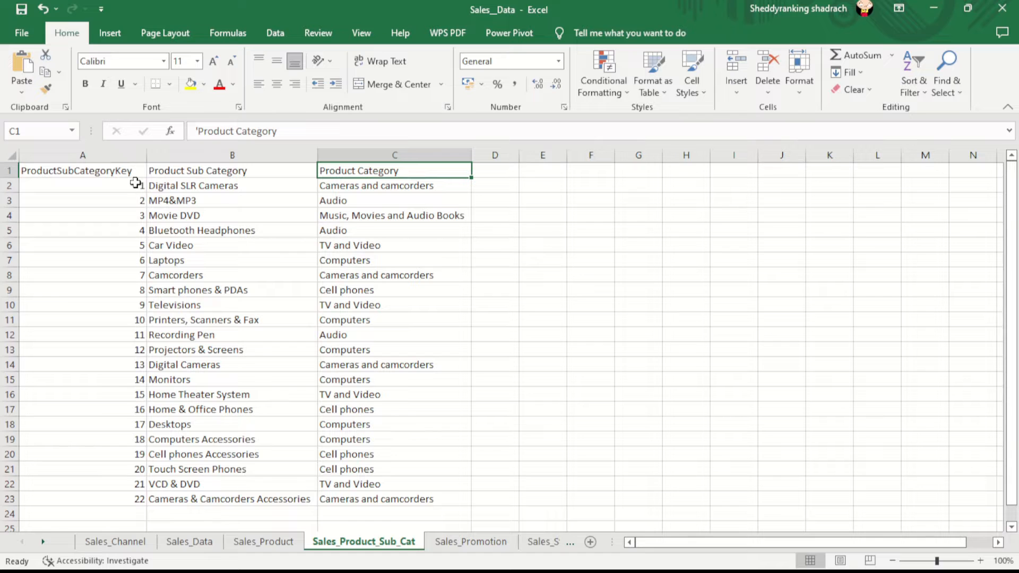
Add the header "Product sub category" in cell P1 of Sales_Data and widen column P to fit it.
click(197, 544)
click(980, 170)
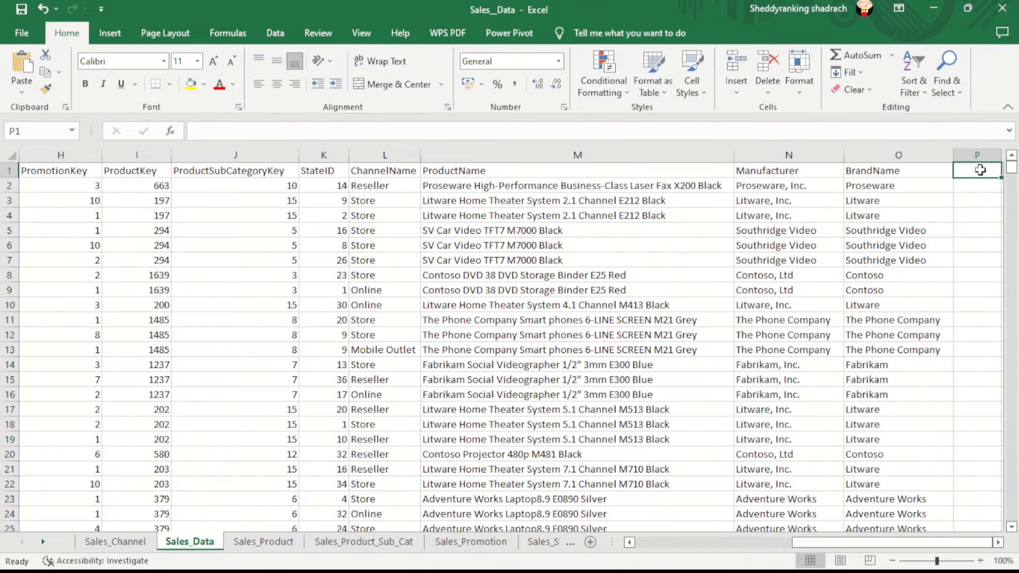
key(Right)
key(Right)
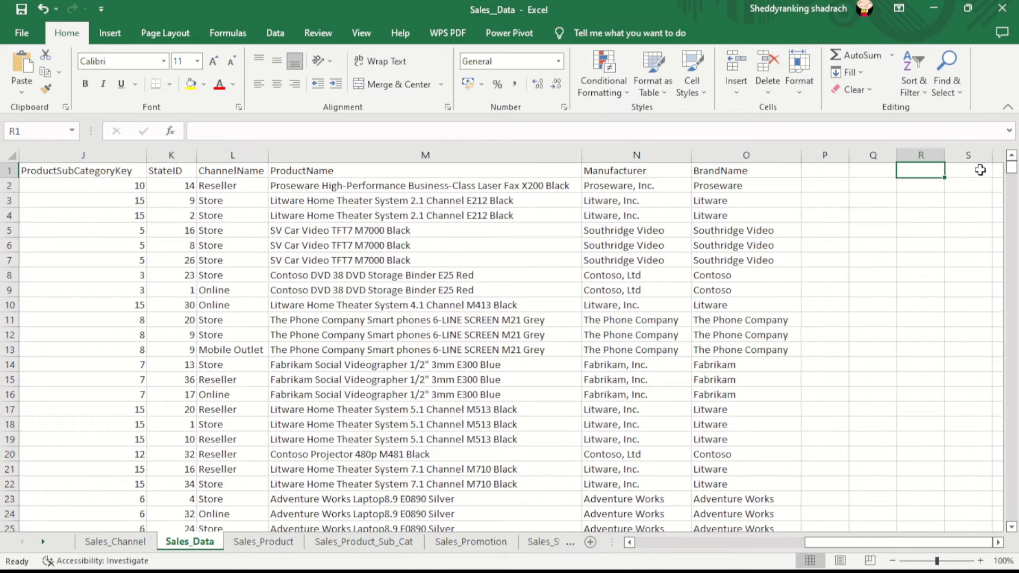
double_click(830, 170)
text(Pr)
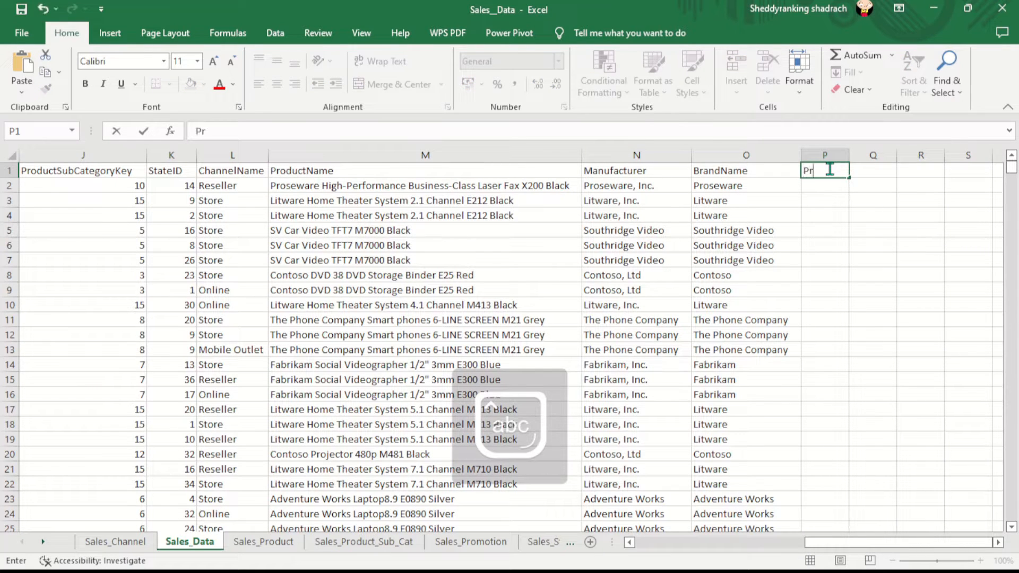
text(oduct Cate)
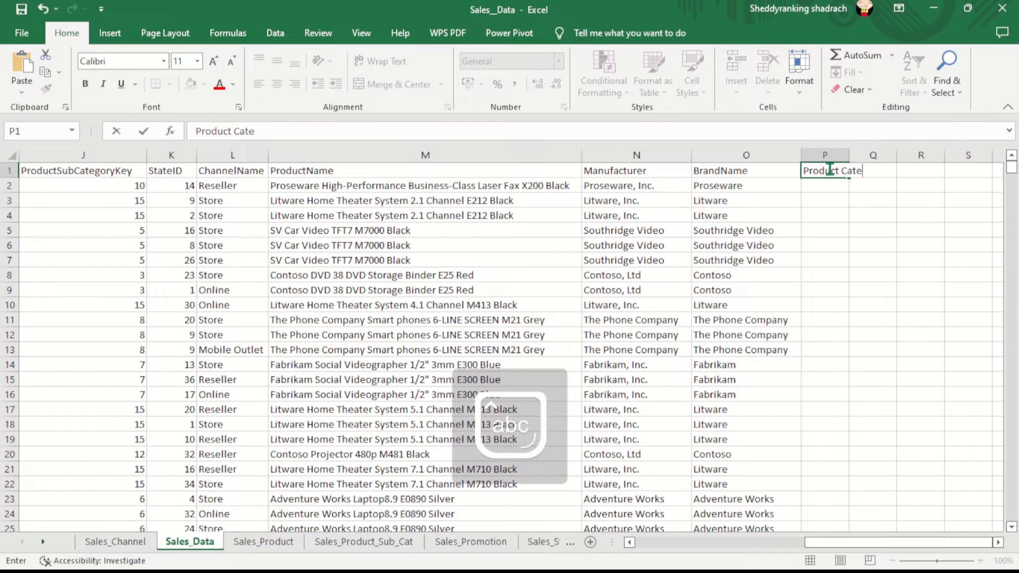
text(got)
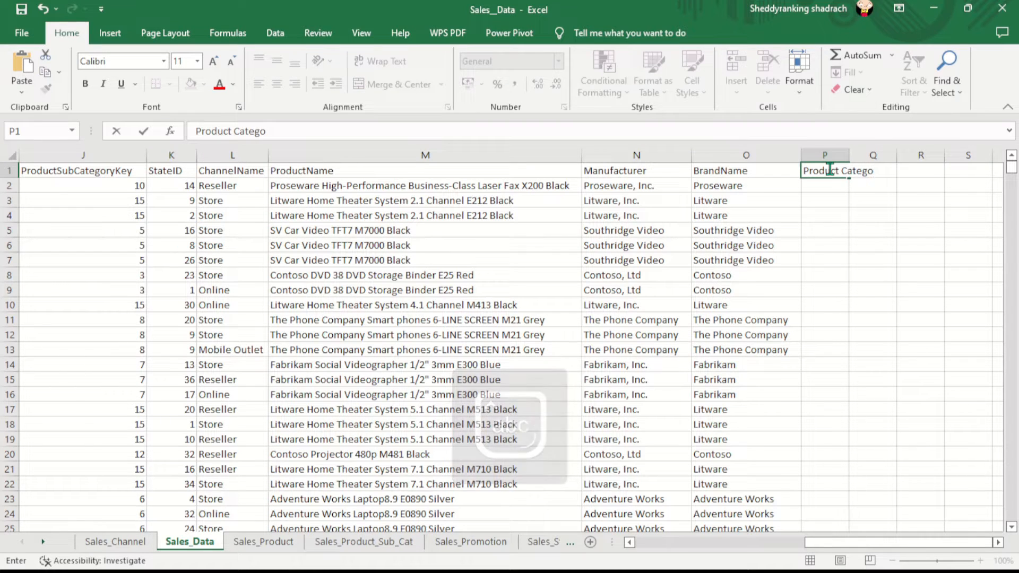
key(BackSpace)
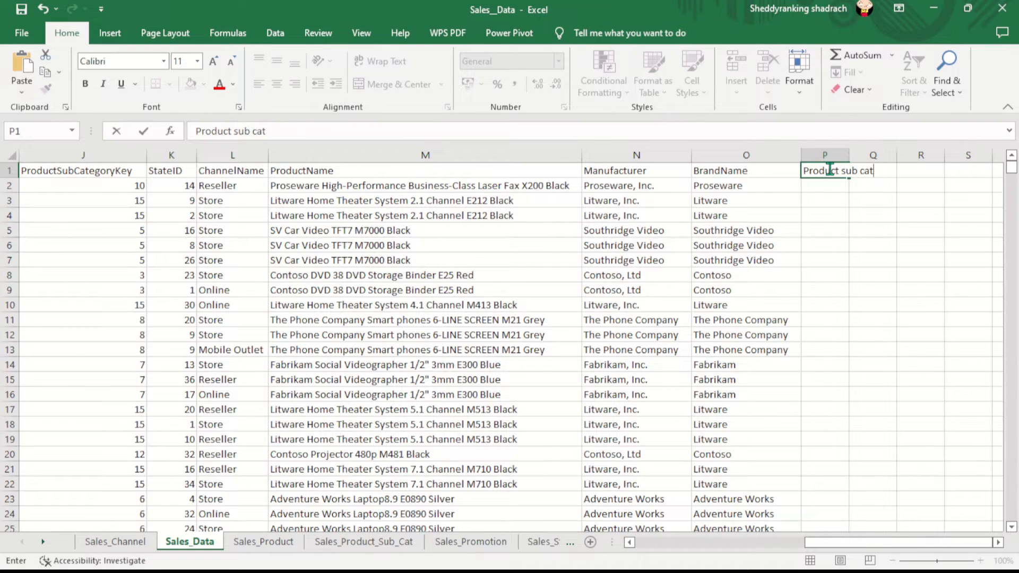
text(gory)
key(Return)
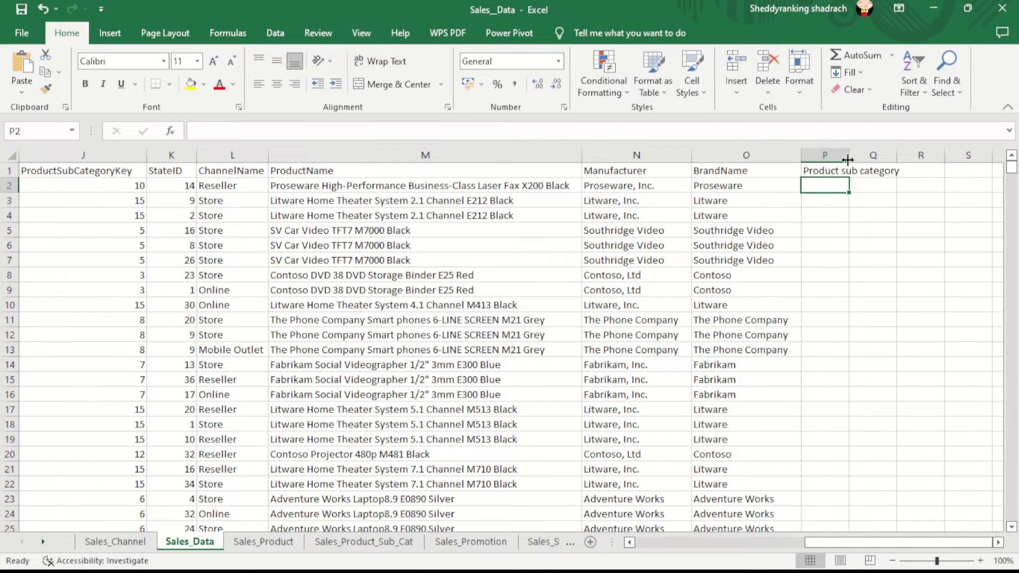
drag(849, 146, 904, 146)
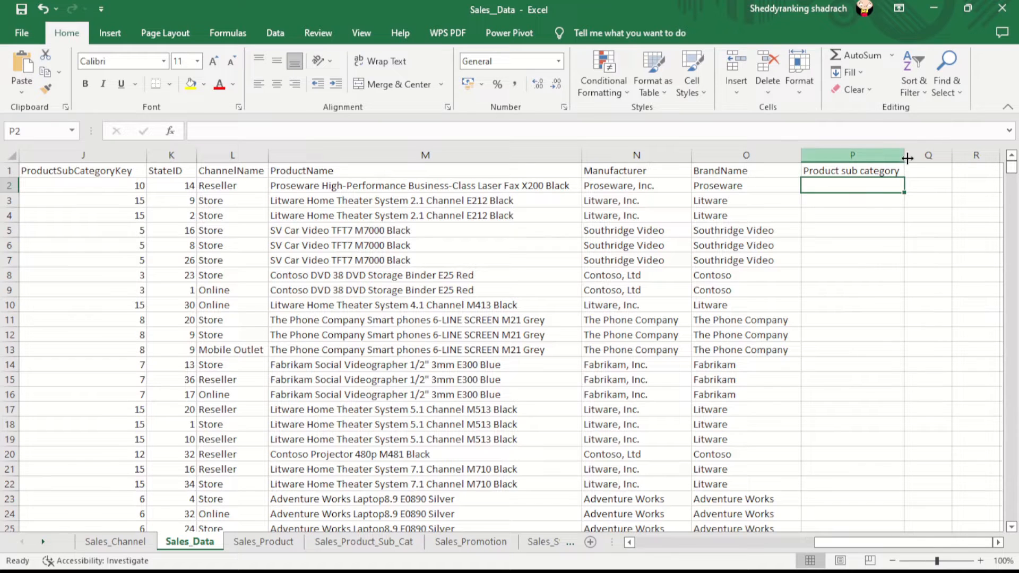
Add the header "product category" in cell Q1 and autofit column Q to it.
double_click(935, 172)
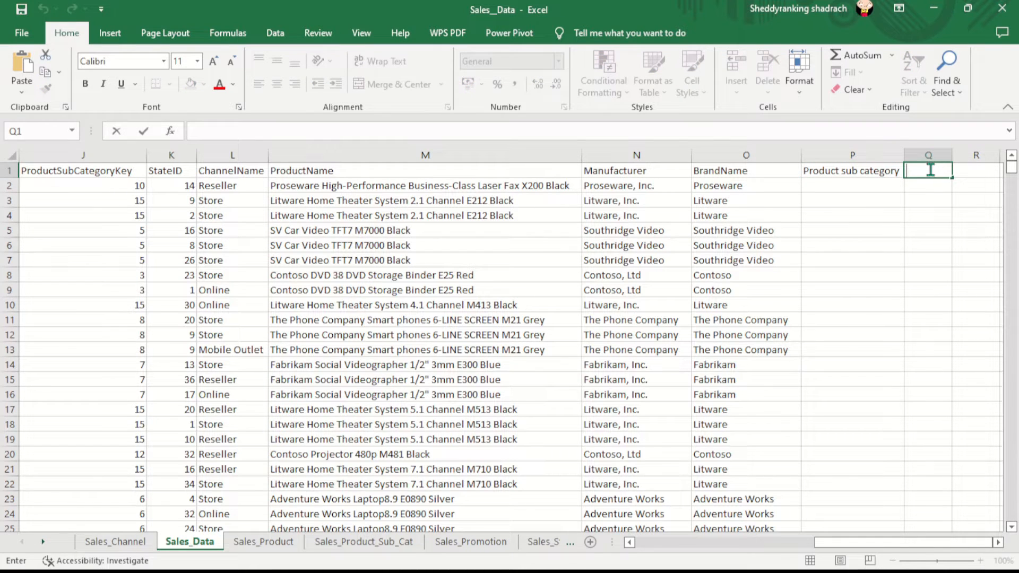
text(product category)
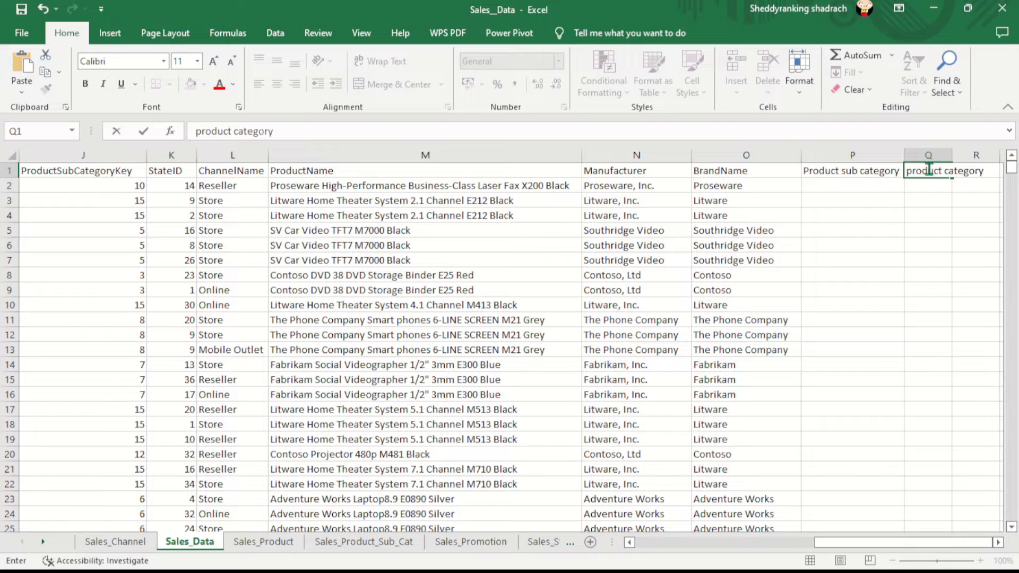
key(Return)
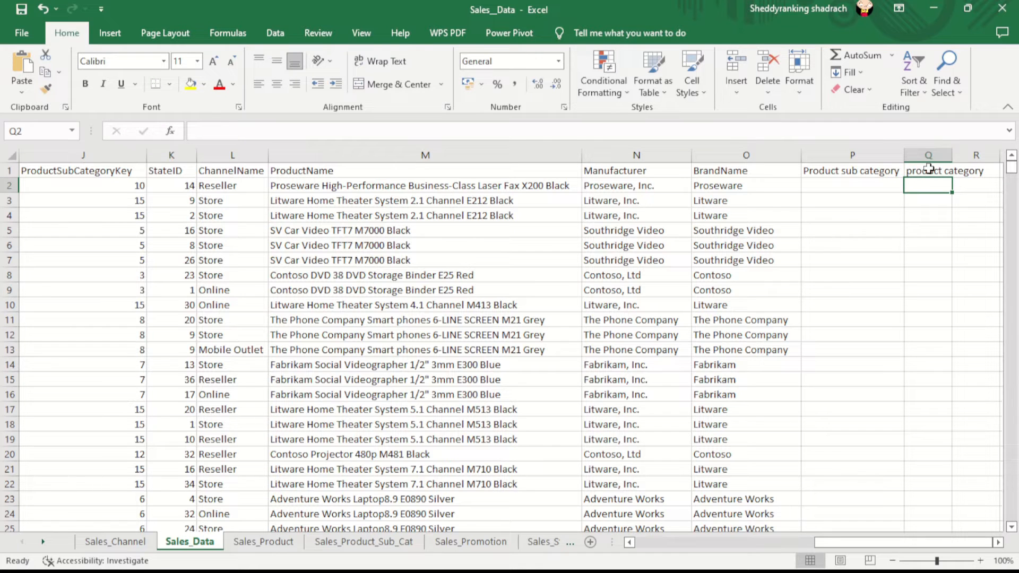
double_click(952, 154)
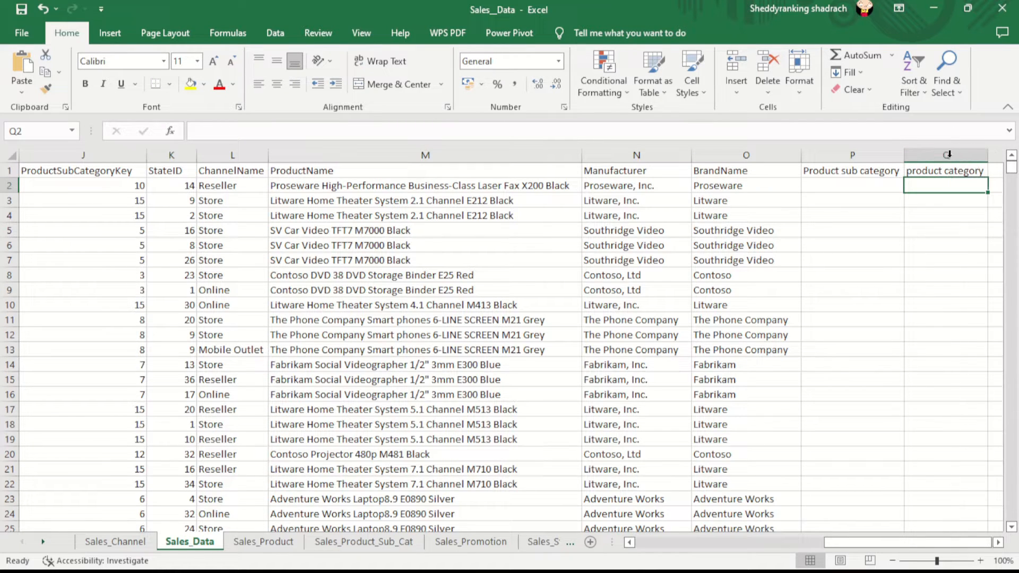
Enter =VLOOKUP(J2,Sales_Product_Sub_Cat,2,0) in cell P2 to look up the product sub category.
click(840, 189)
text(=)
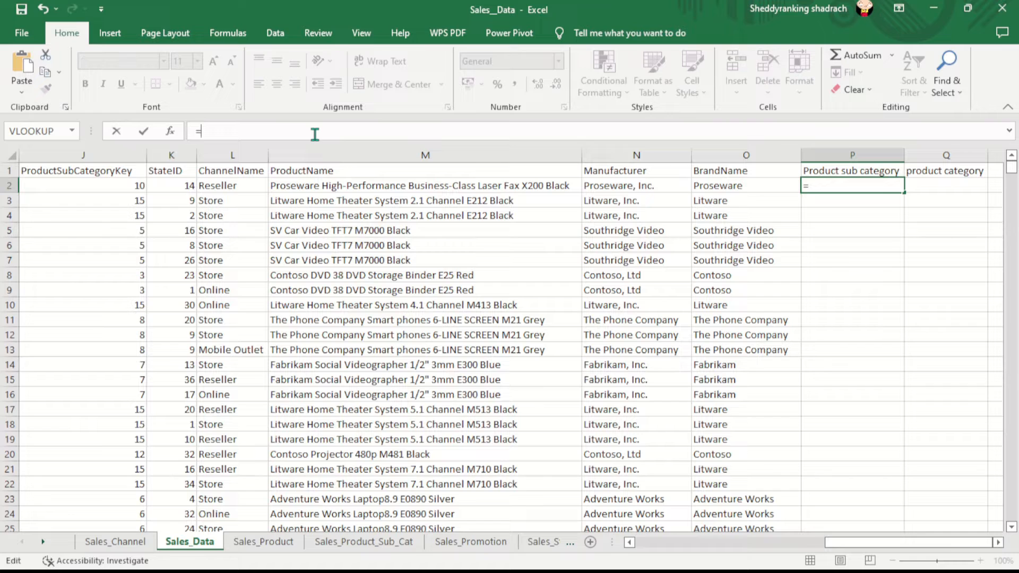
text(V)
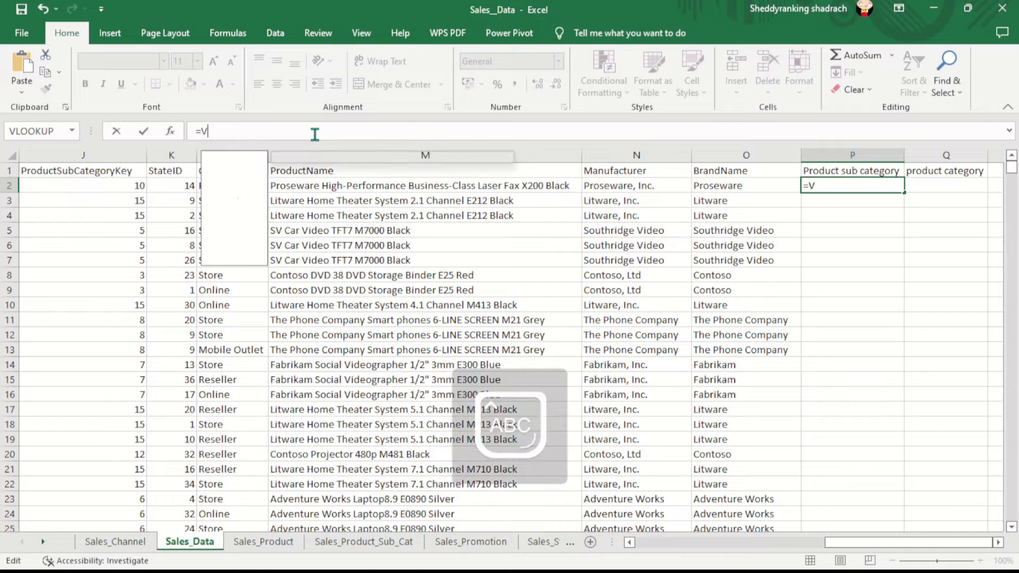
text(LOOK)
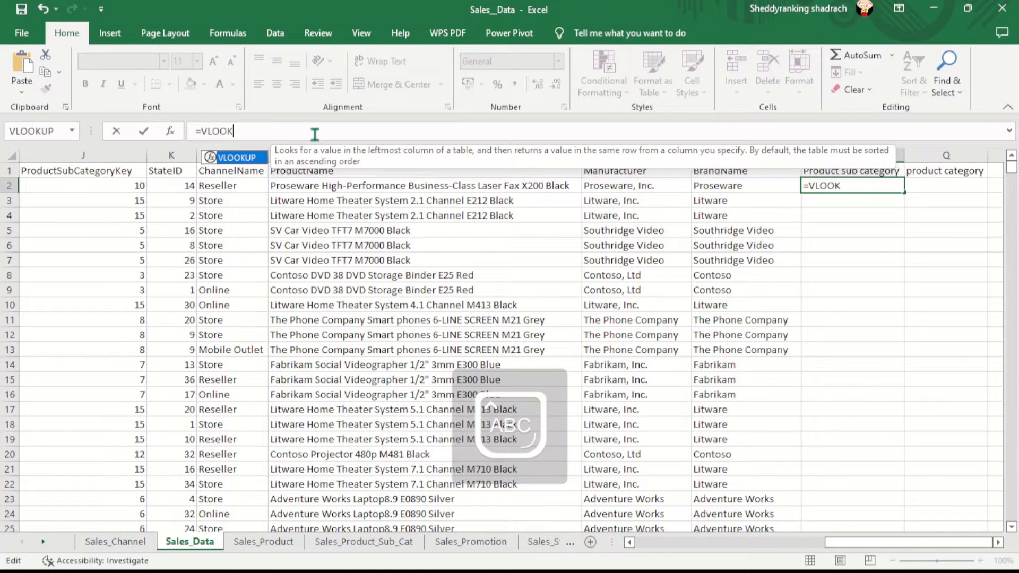
text(UP()
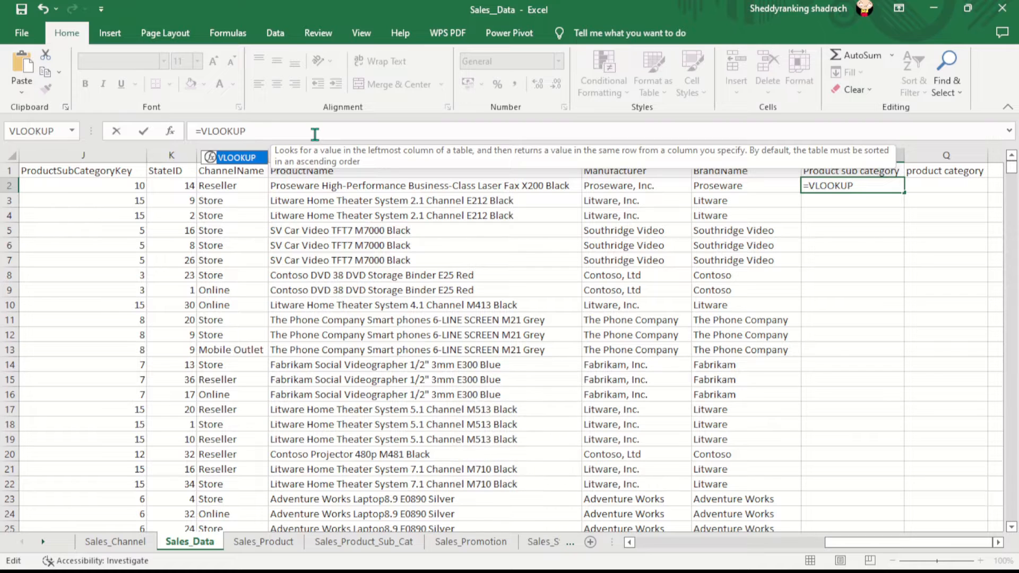
click(125, 186)
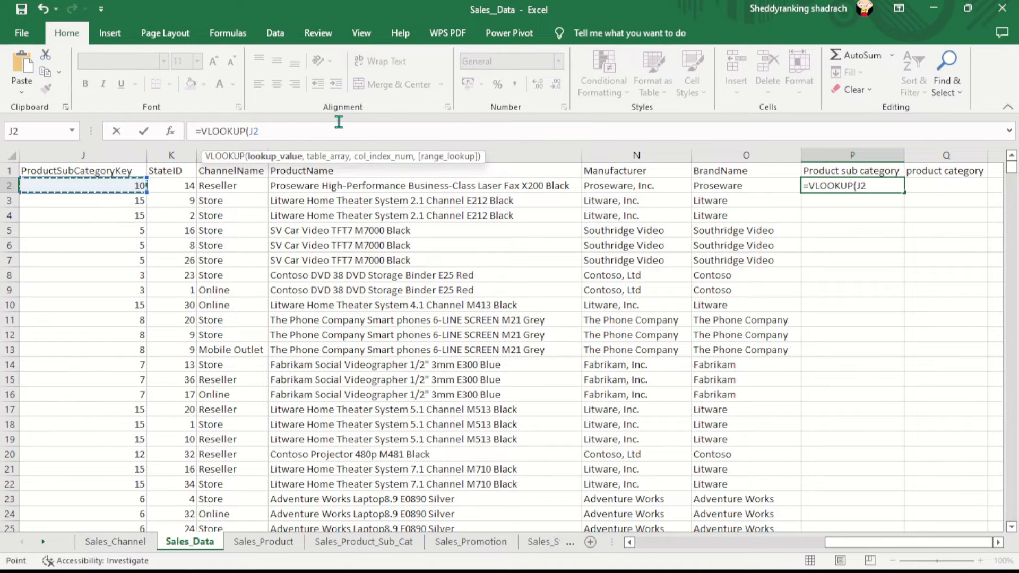
text(,)
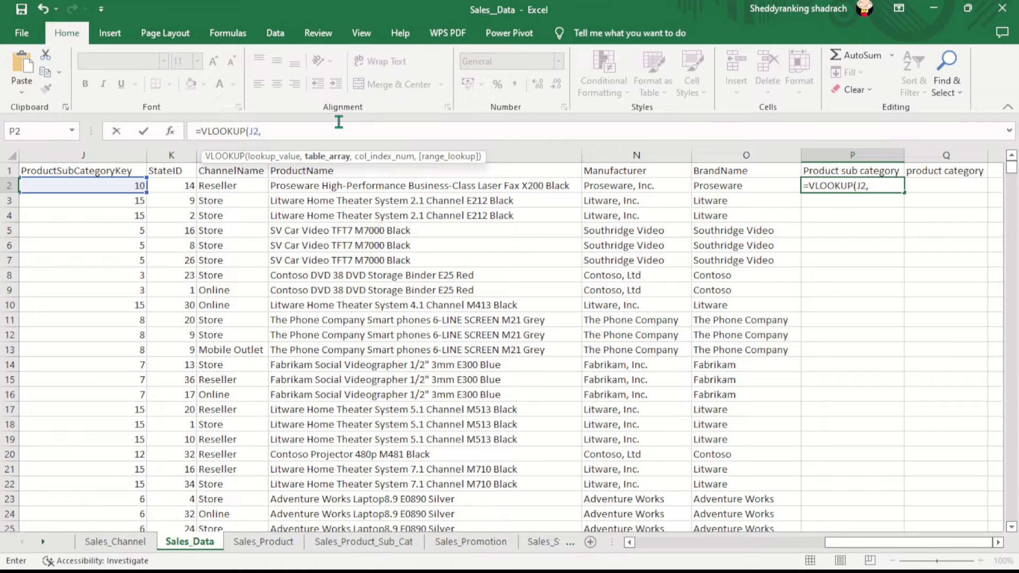
text(sa)
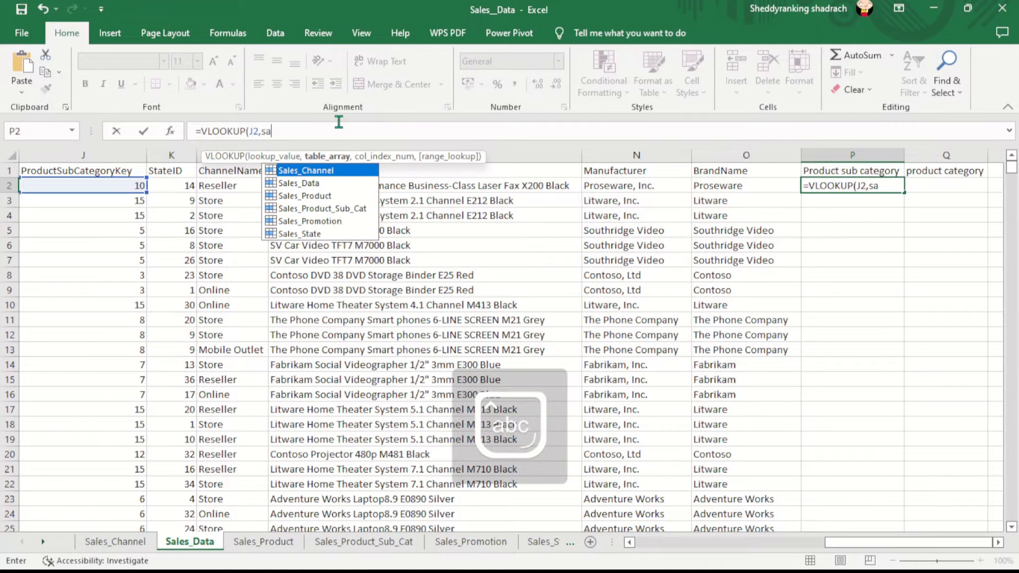
double_click(351, 209)
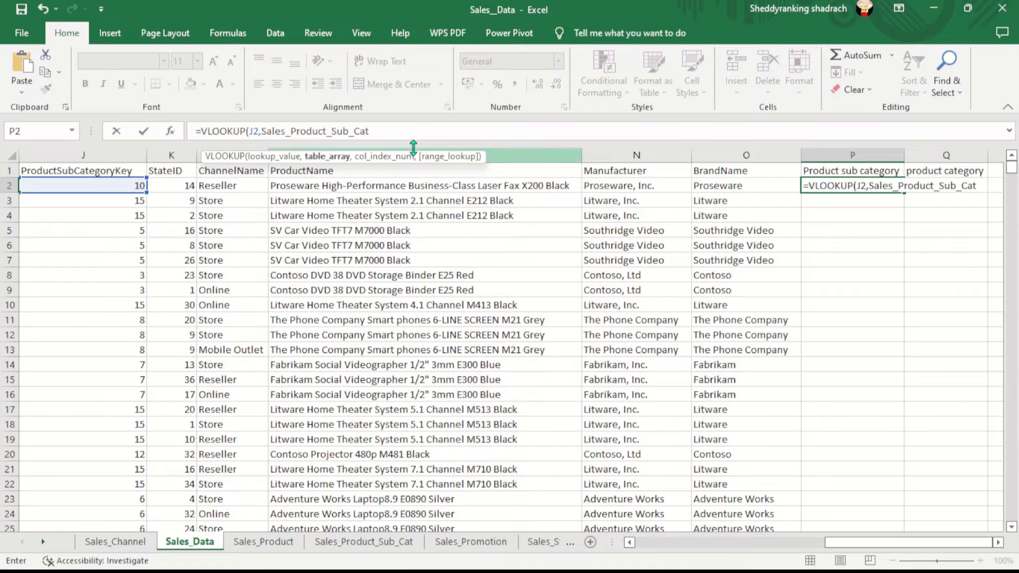
text(,)
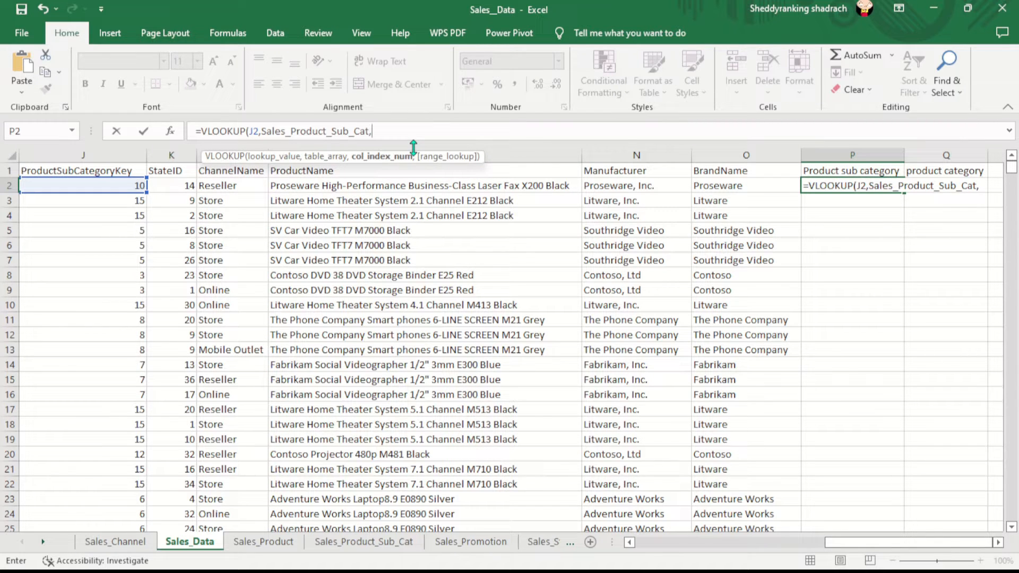
text(2,)
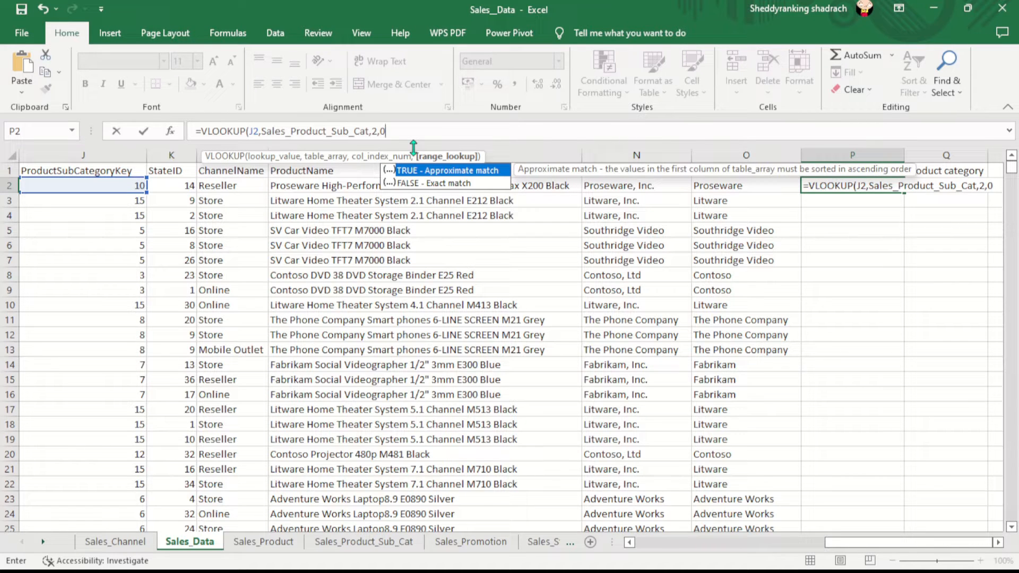
text(0))
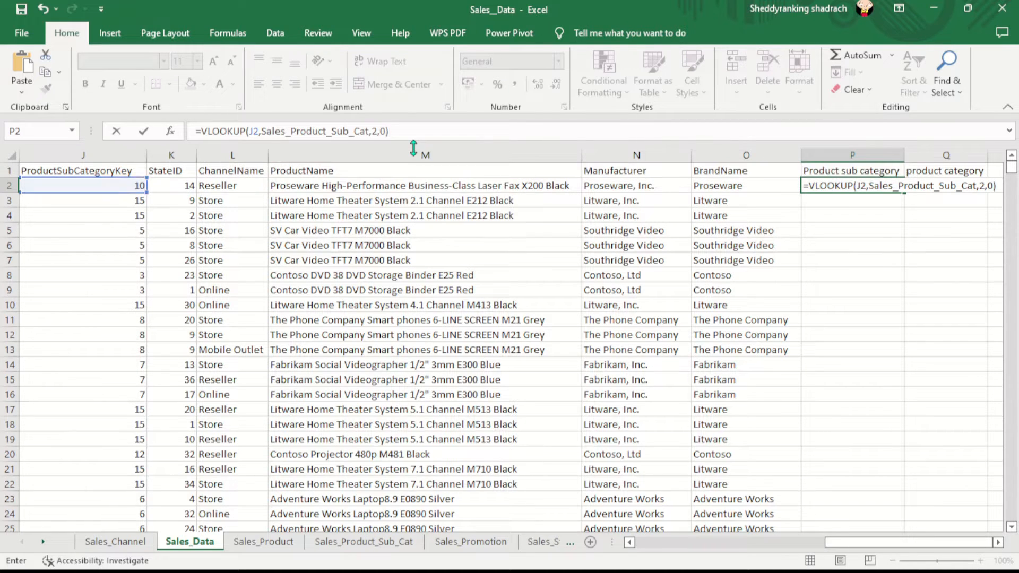
key(Return)
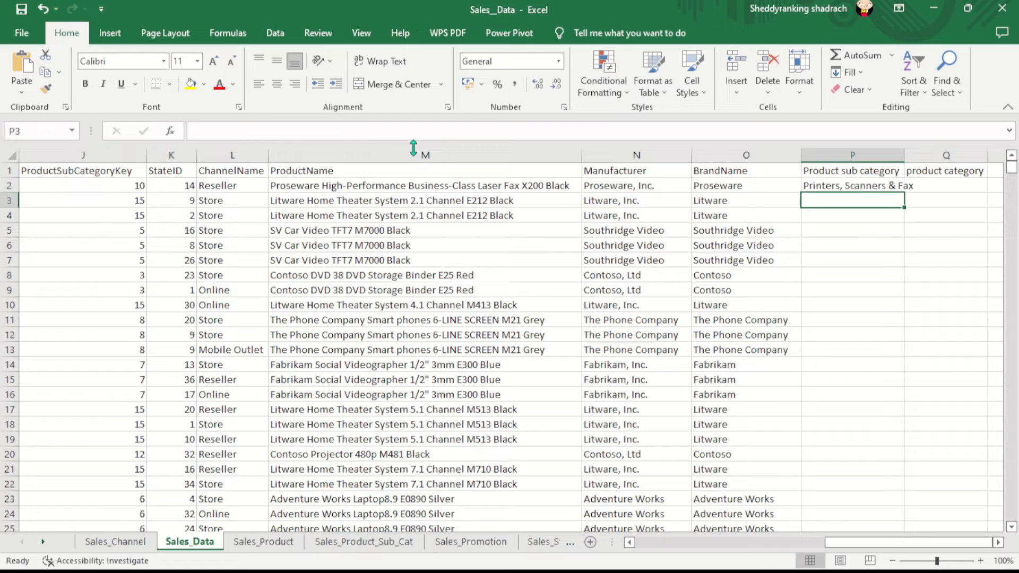
Widen column P to fit its lookup result and fill the P2 formula down all data rows.
drag(904, 149, 919, 149)
click(899, 185)
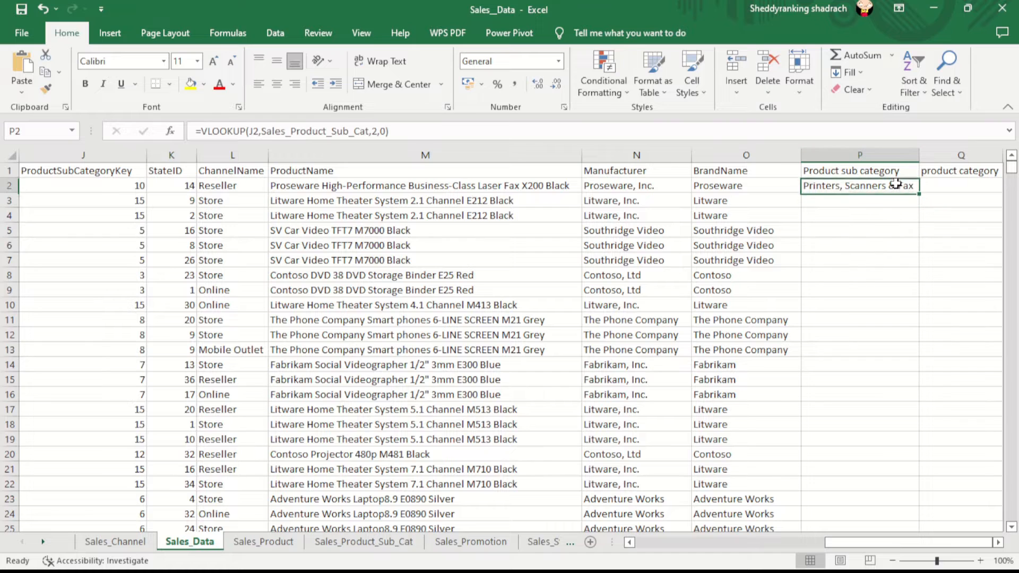
double_click(921, 193)
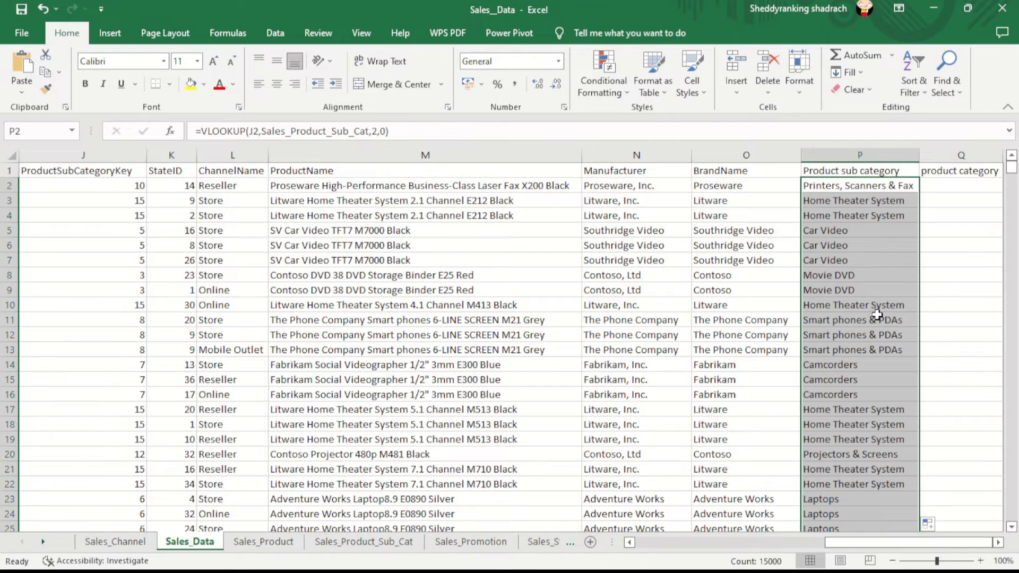
Copy the P2 formula text into Q2 and set its column index to 3, giving =VLOOKUP(J2,Sales_Product_Sub_Cat,3,0).
double_click(944, 187)
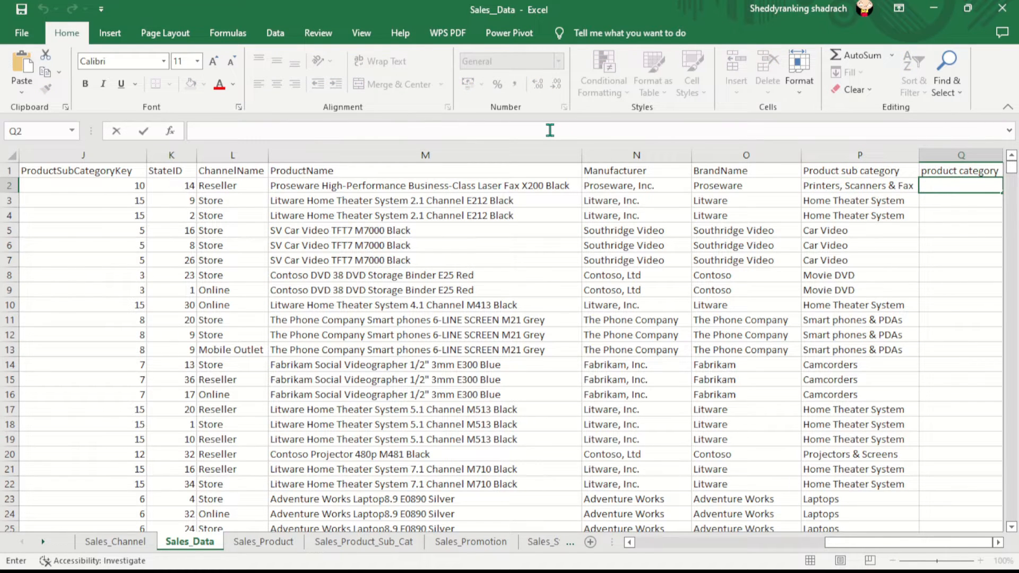
click(855, 186)
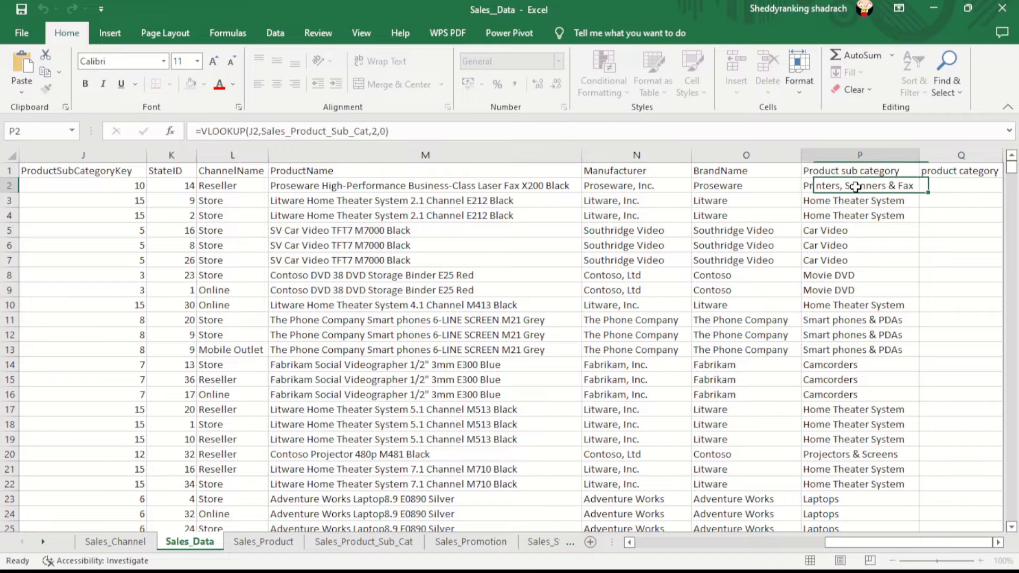
click(426, 130)
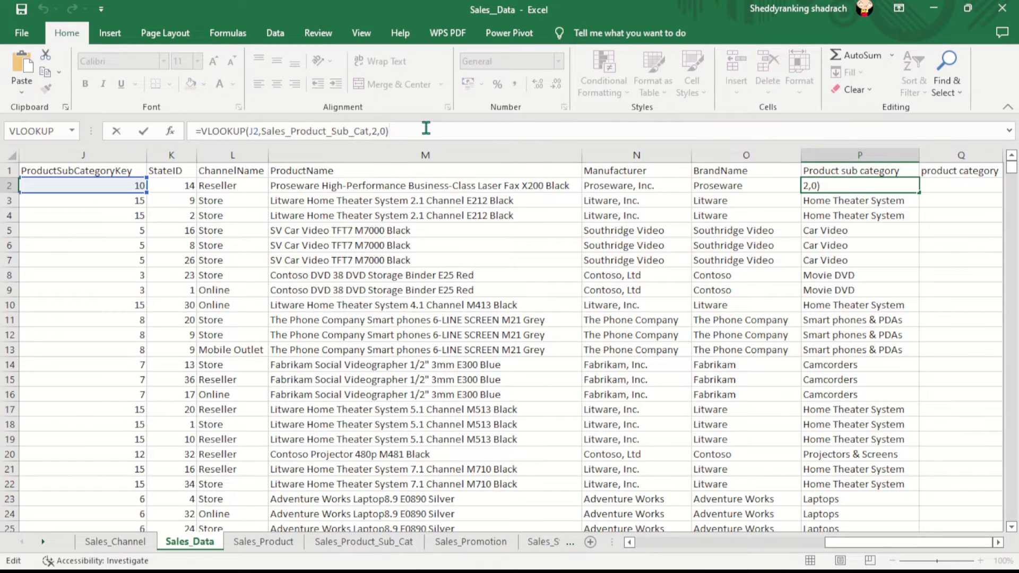
key(ctrl+a)
key(ctrl+c)
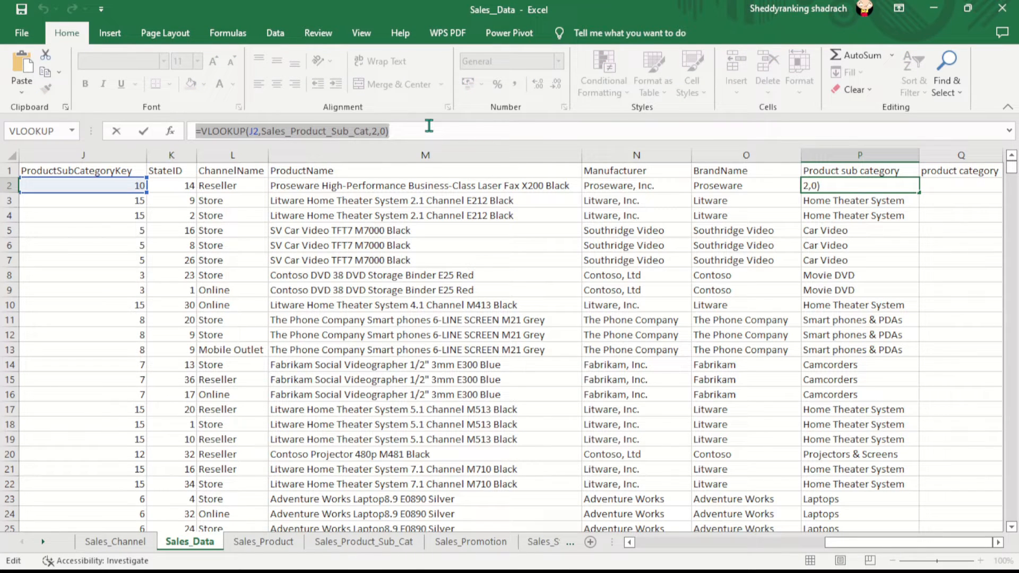
key(Return)
click(965, 191)
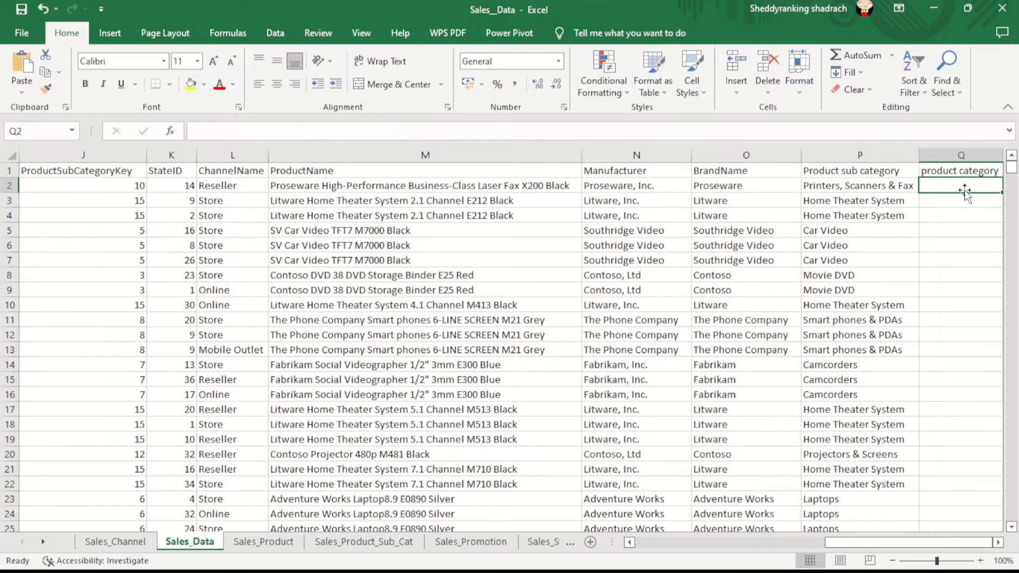
click(516, 133)
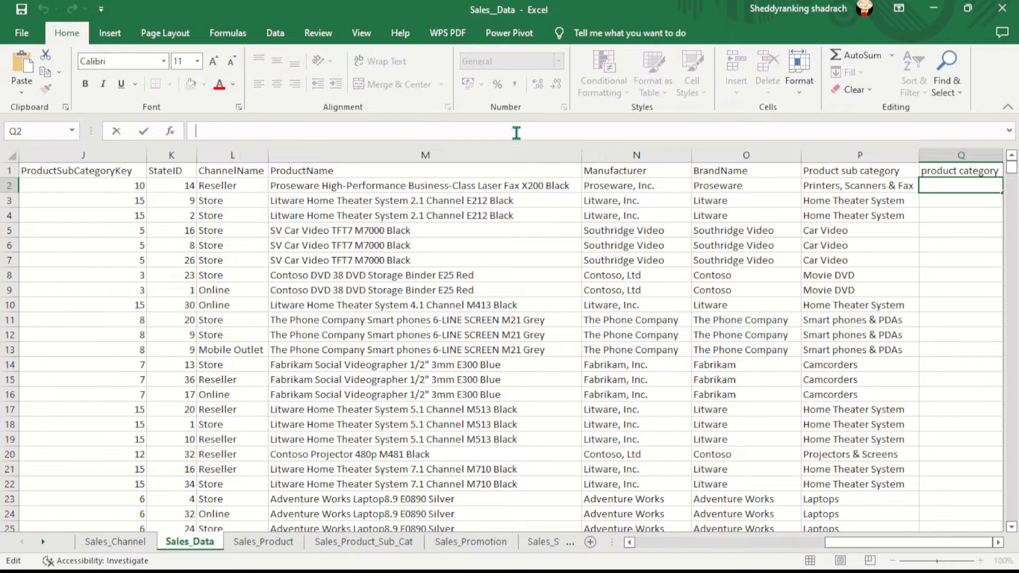
key(ctrl+v)
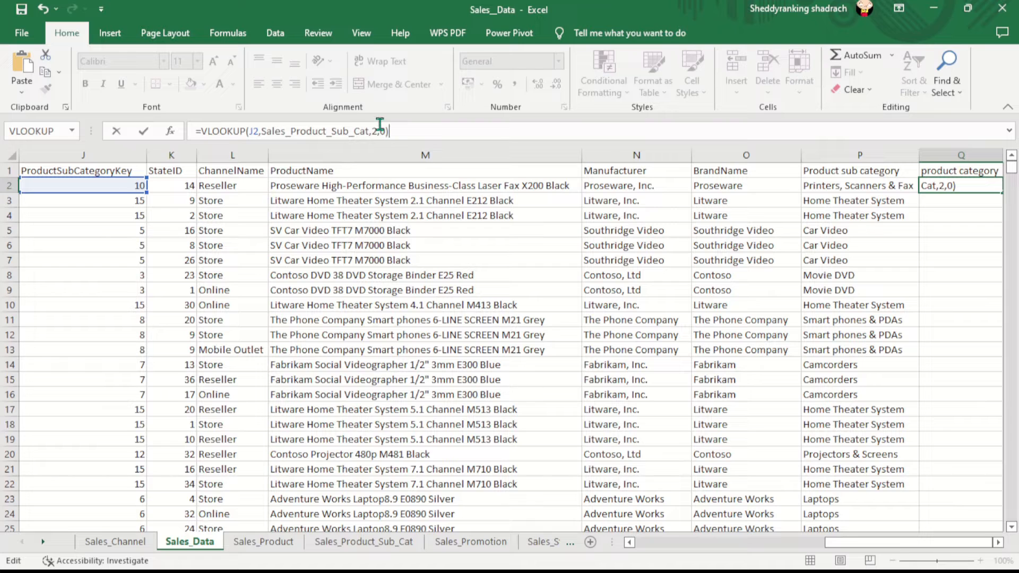
click(378, 131)
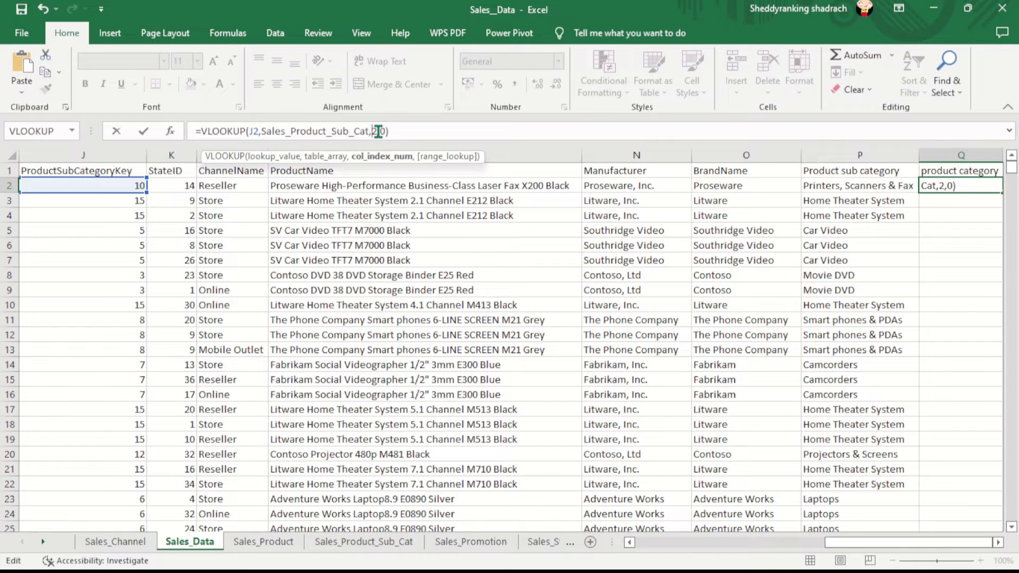
text(3)
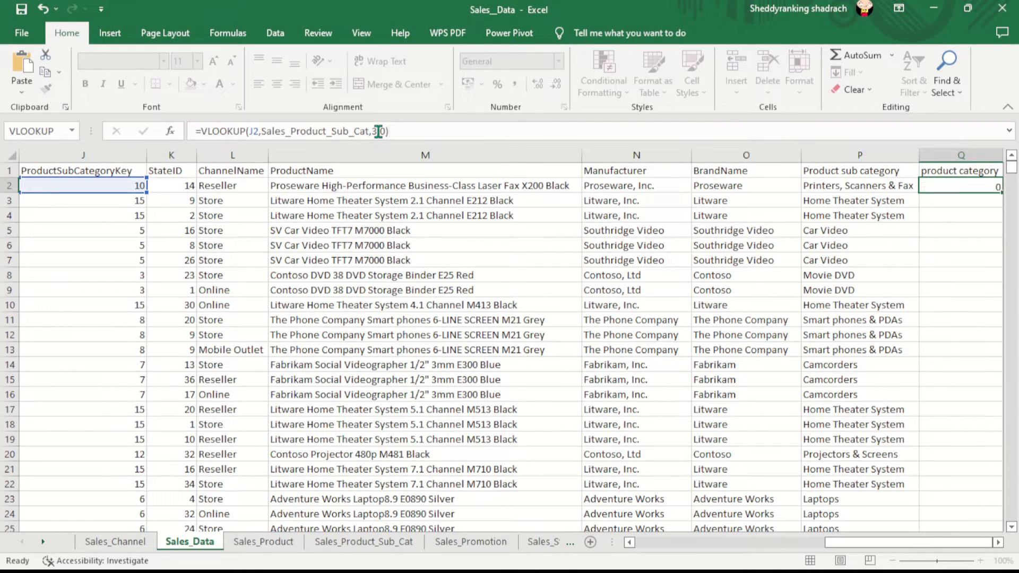
key(Return)
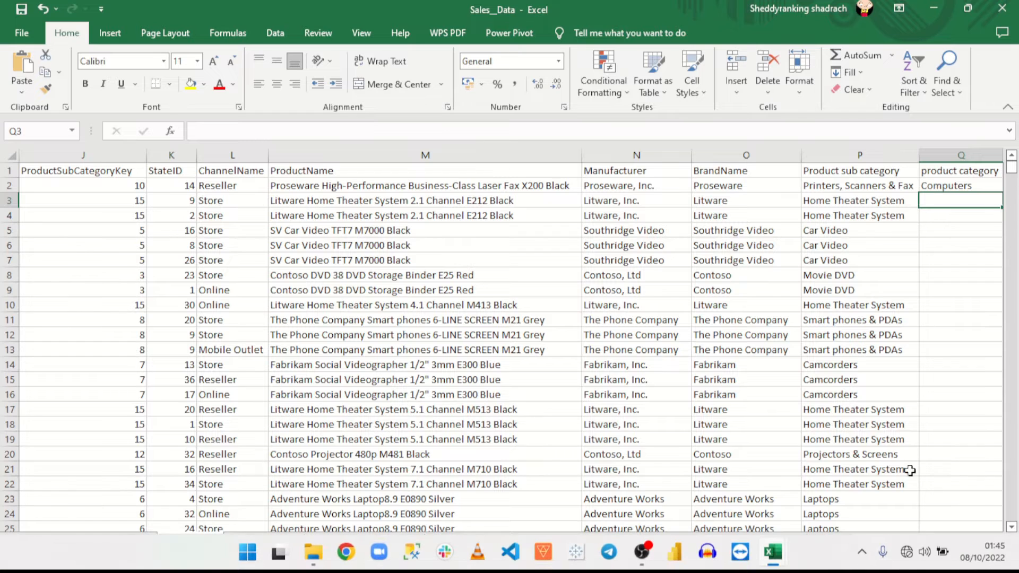
Fill the product category lookup from Q2 down all data rows.
click(958, 222)
key(Right)
key(Right)
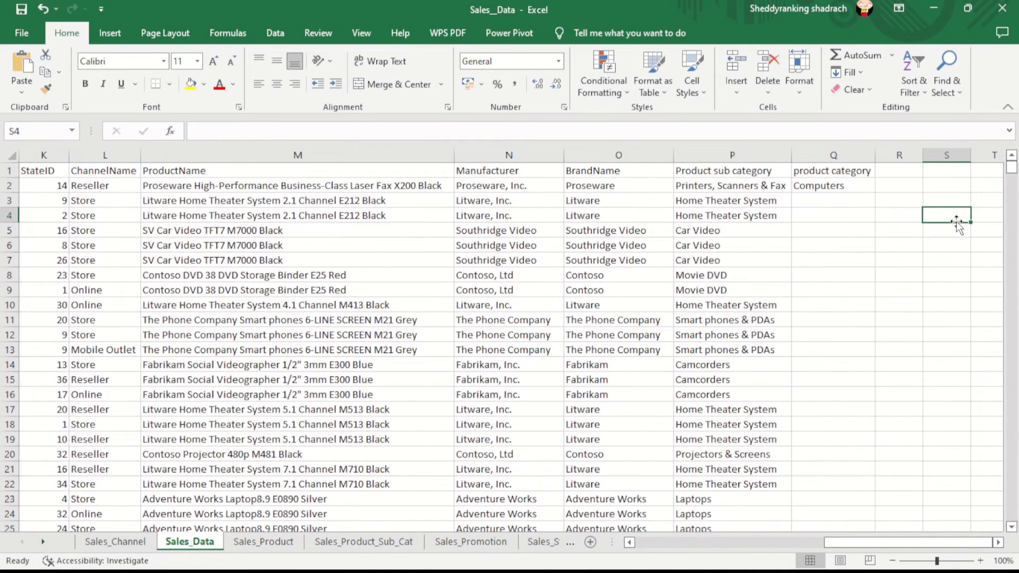
click(849, 186)
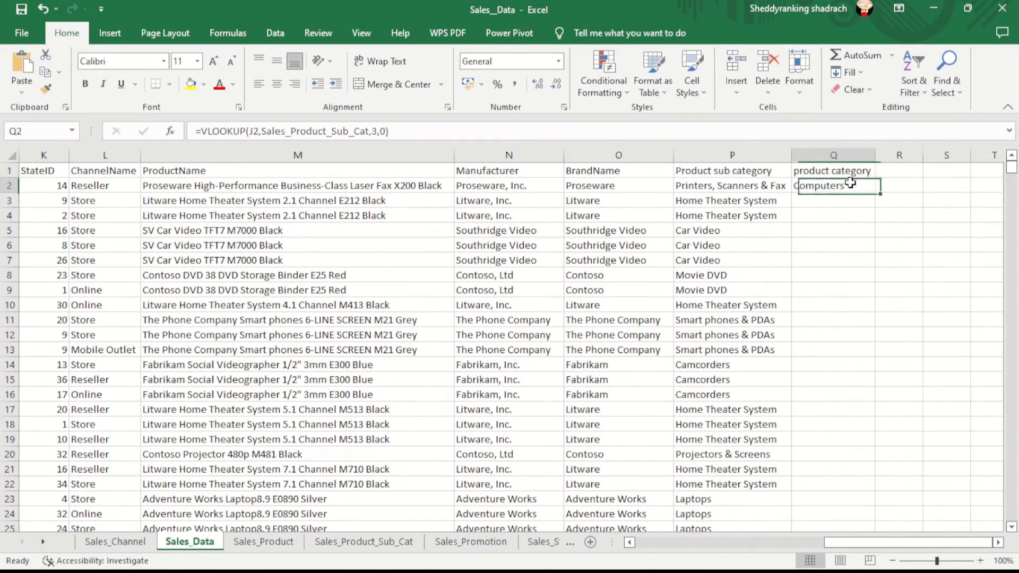
double_click(875, 193)
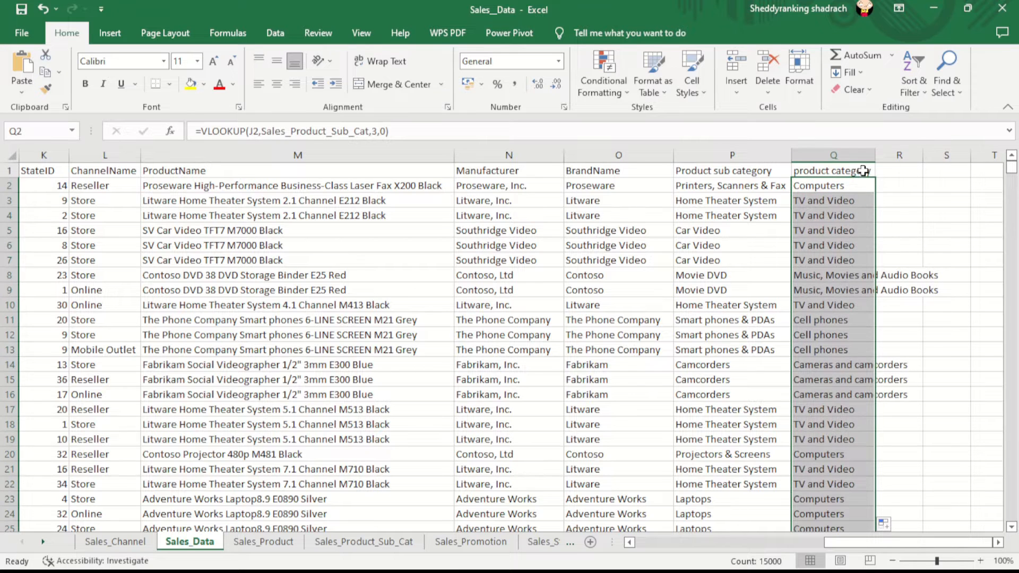
Copy the PromotionName, PromotionDescription and PromotionType headers from Sales_Promotion into row 1 of Sales_Data, starting at R1.
click(861, 171)
key(Right)
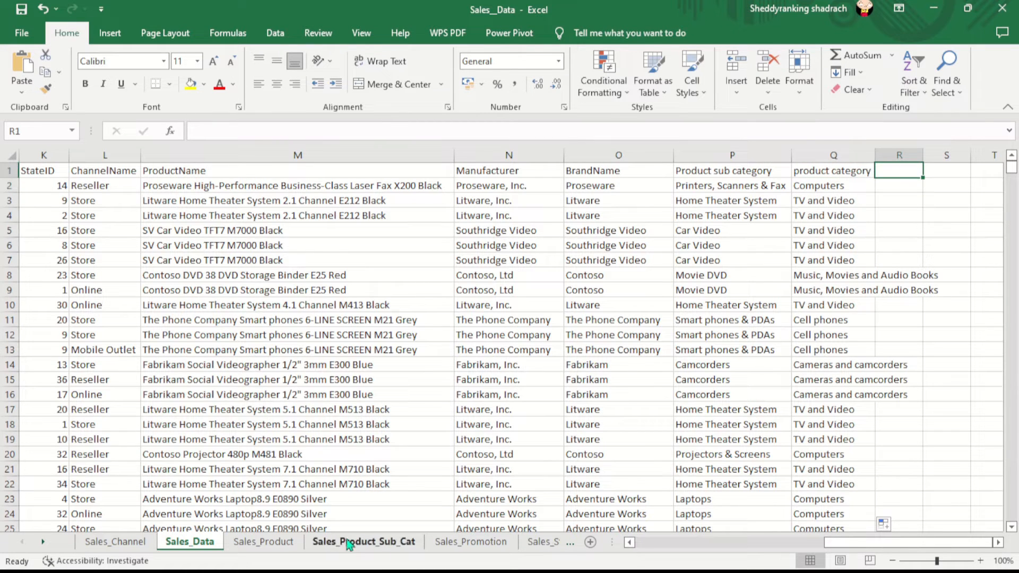
click(355, 543)
click(468, 543)
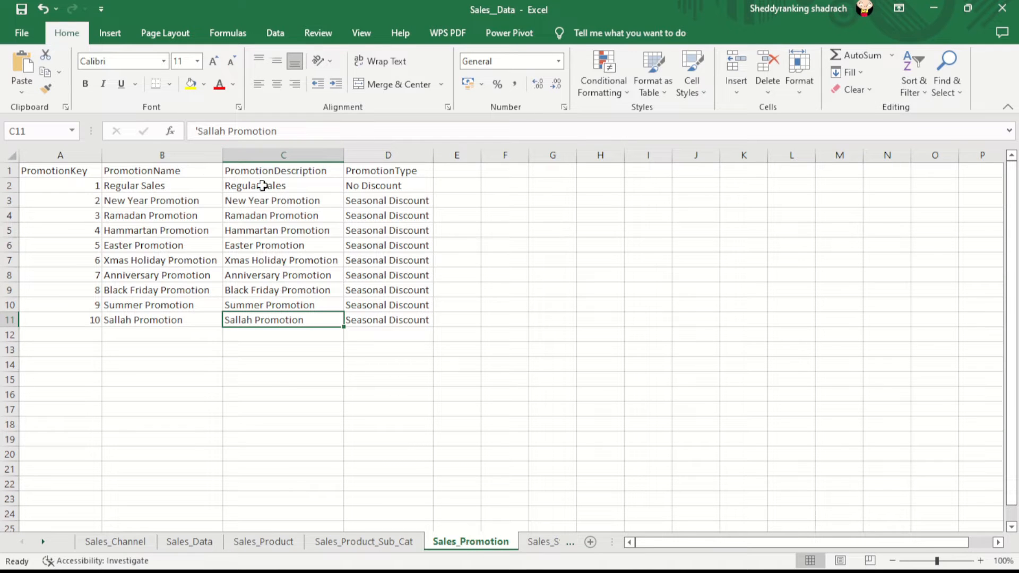
click(149, 173)
click(292, 174)
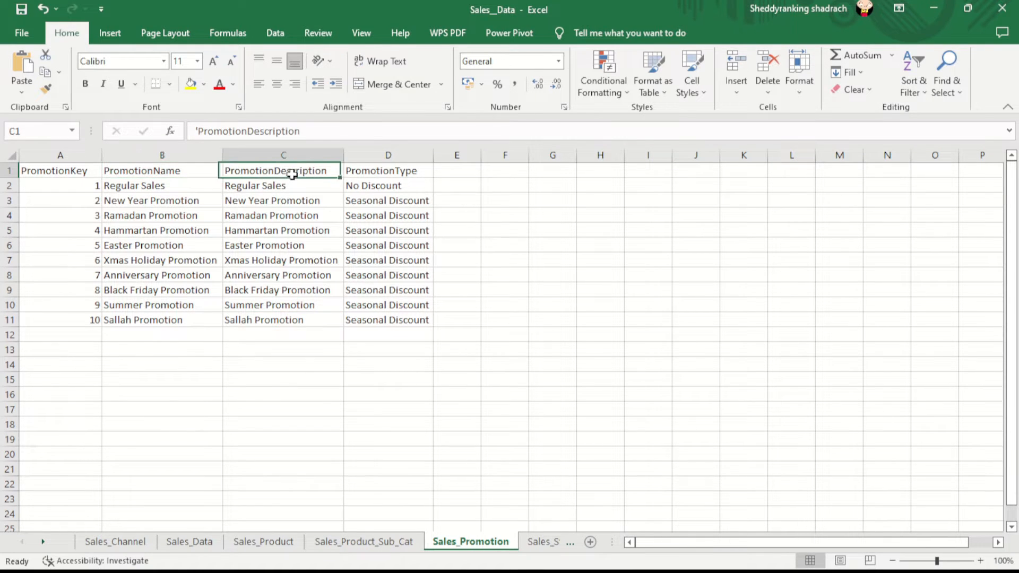
drag(106, 170, 412, 169)
key(ctrl+c)
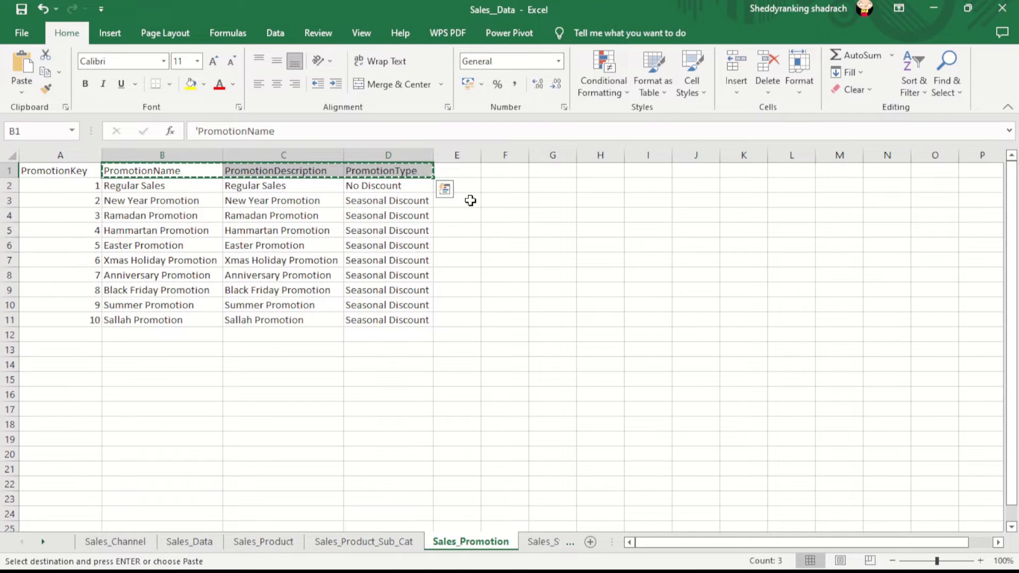
click(189, 543)
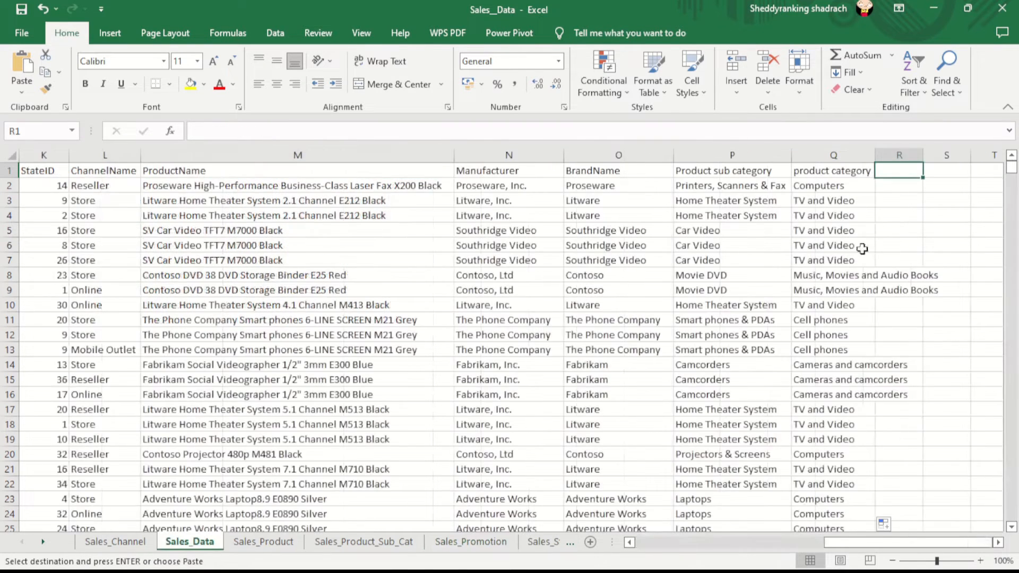
key(ctrl+v)
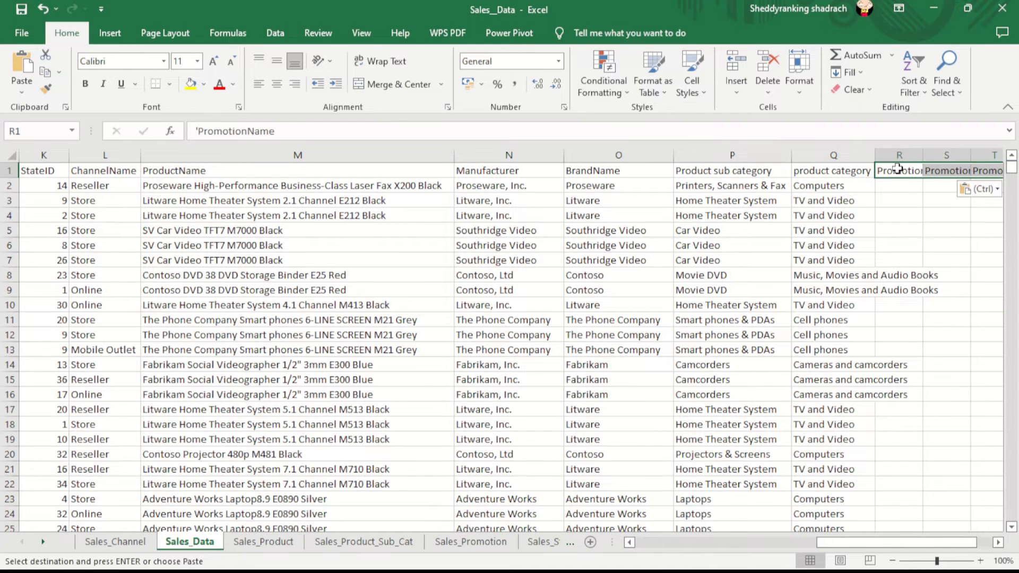
Widen column R in Sales_Data to fit the PromotionName header.
drag(880, 544, 902, 550)
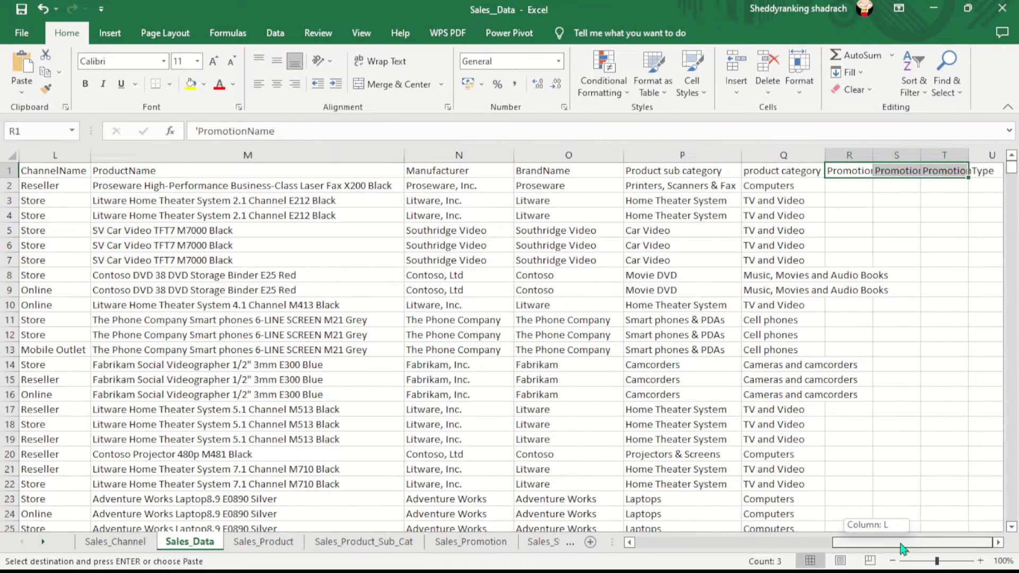
click(927, 249)
drag(872, 150, 909, 150)
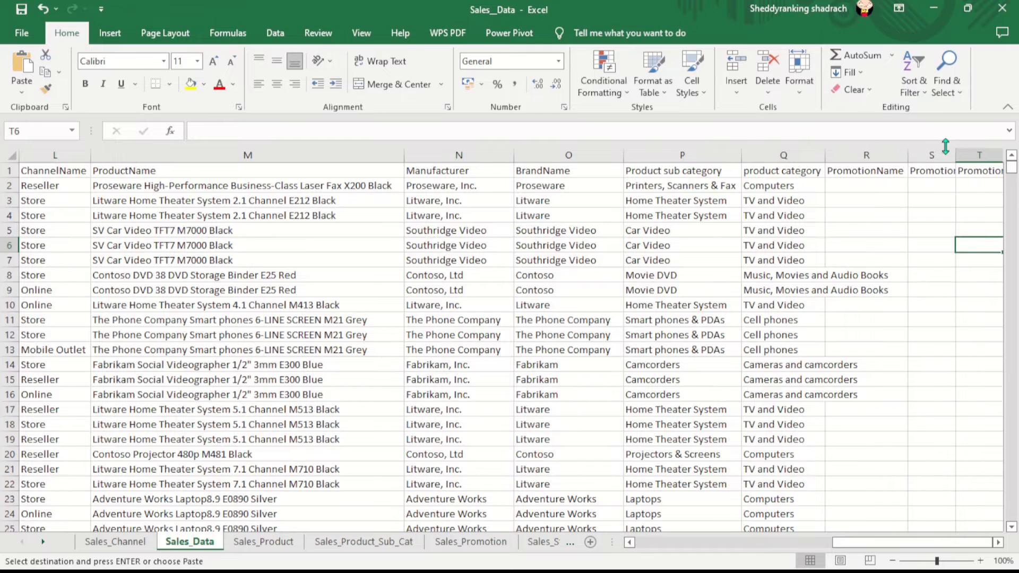
Autofit column S to the PromotionDescription header and column Q to the product category entries in Sales_Data.
double_click(955, 153)
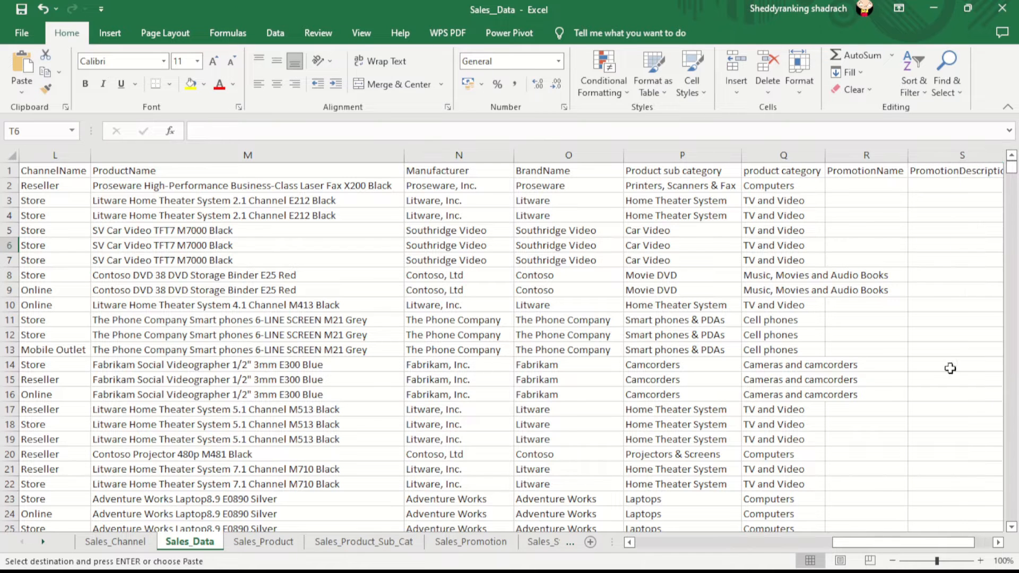
click(905, 543)
click(949, 215)
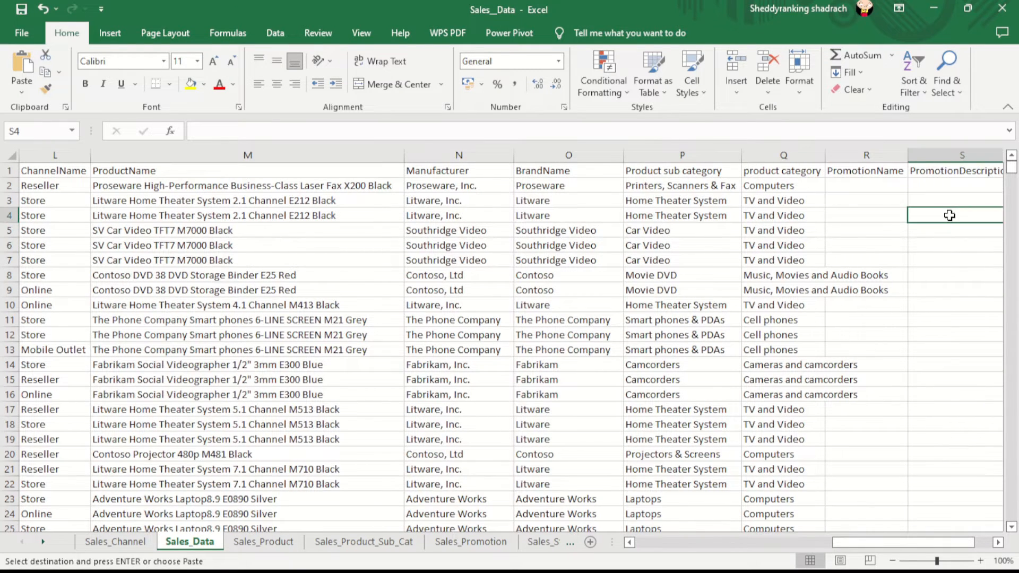
key(Right)
key(Right)
key(Right)
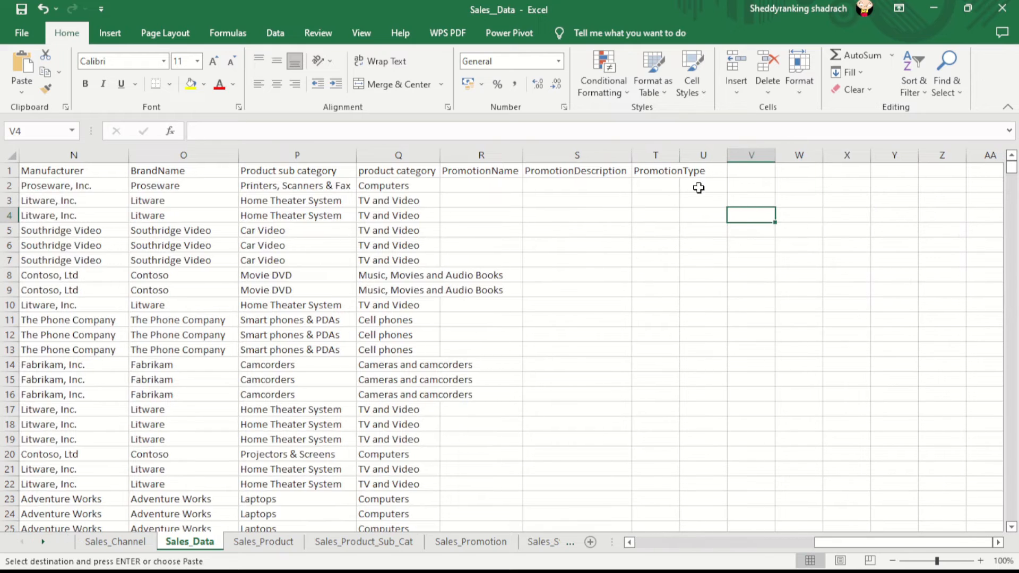
double_click(440, 155)
Check the Sales_Promotion table, and start a VLOOKUP in R2 of Sales_Data with the PromotionKey cell H2 as lookup value.
click(560, 185)
double_click(560, 186)
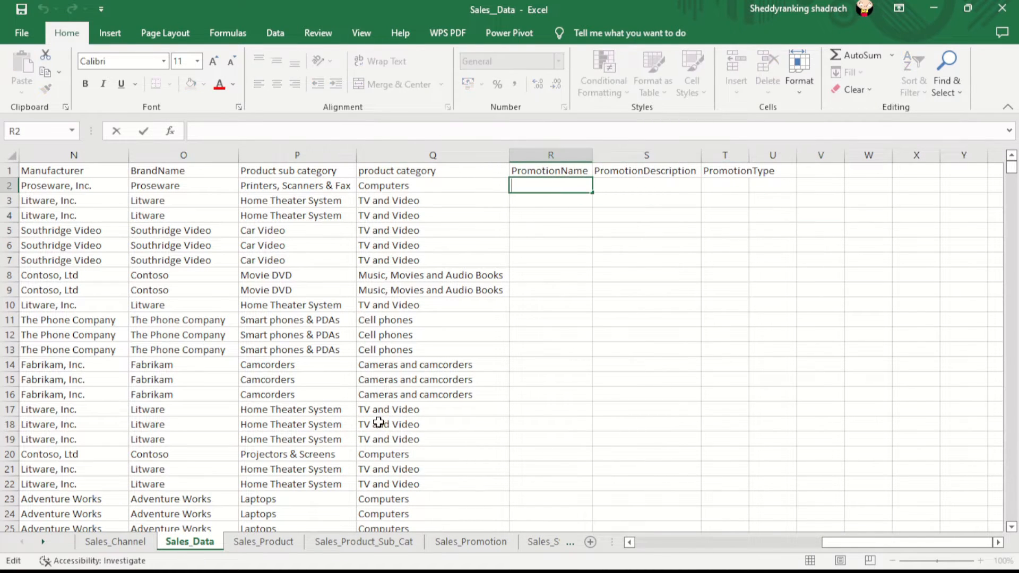
click(472, 547)
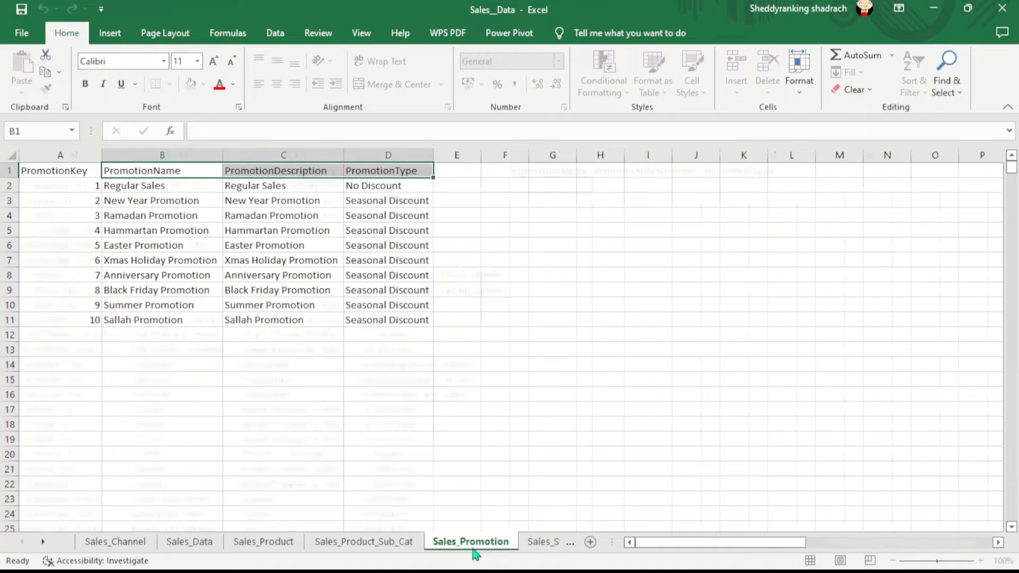
click(201, 543)
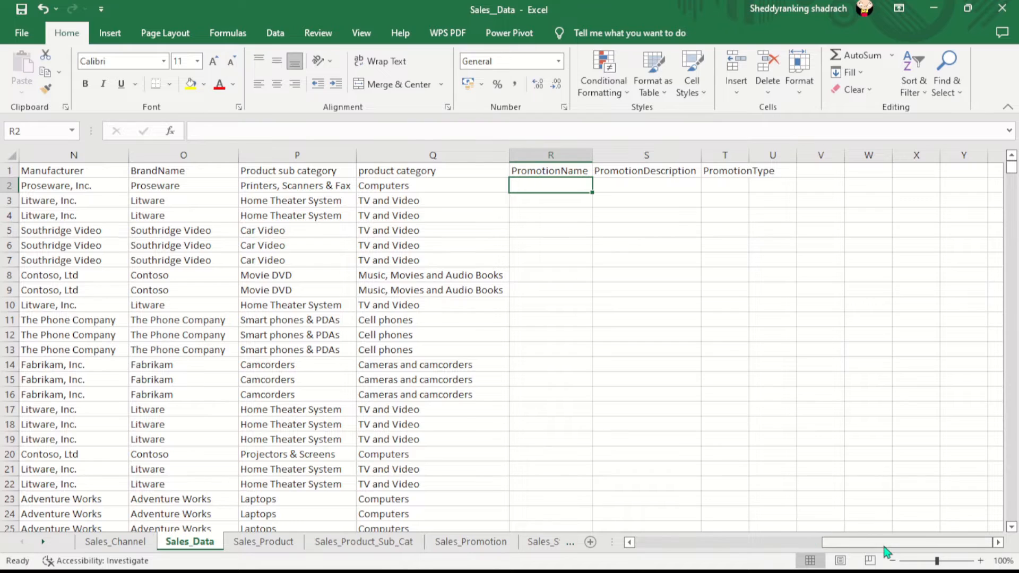
drag(886, 547, 915, 558)
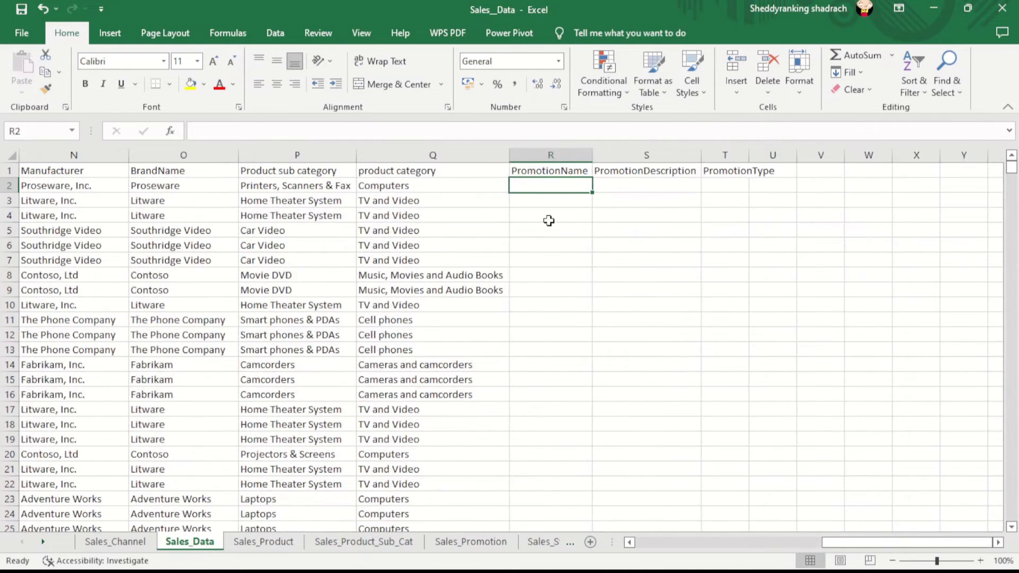
double_click(536, 185)
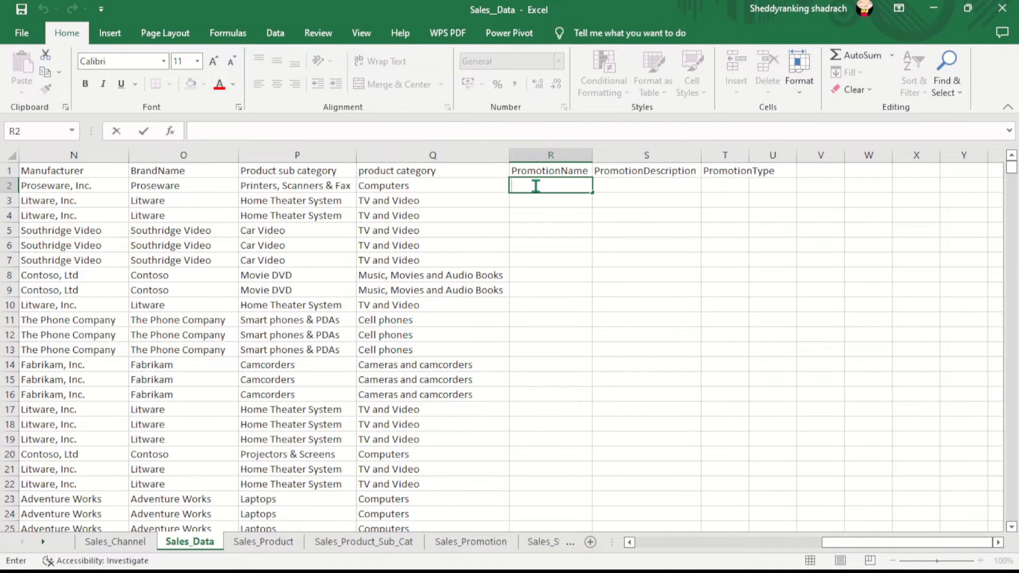
text(=V)
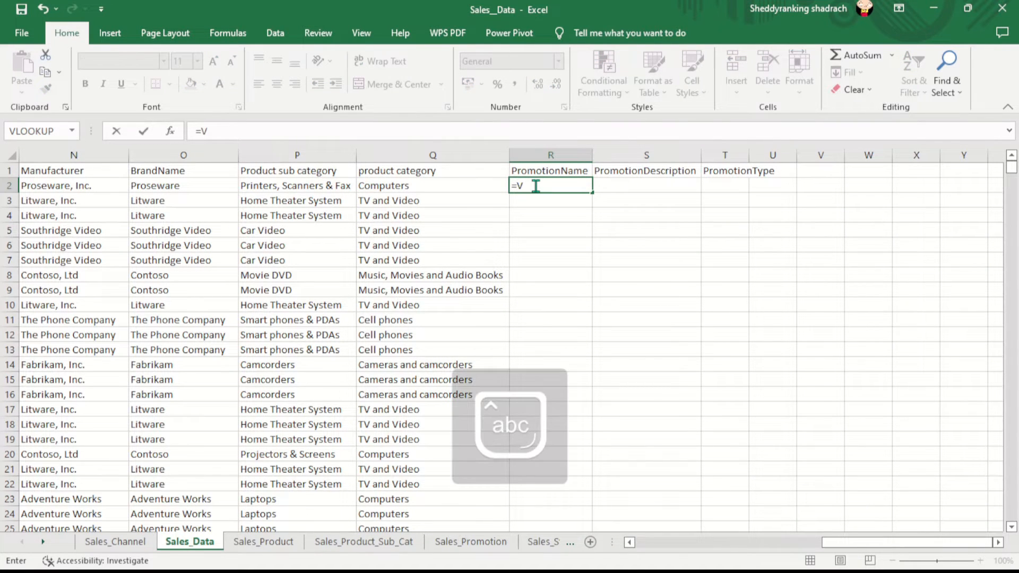
text(lookup)
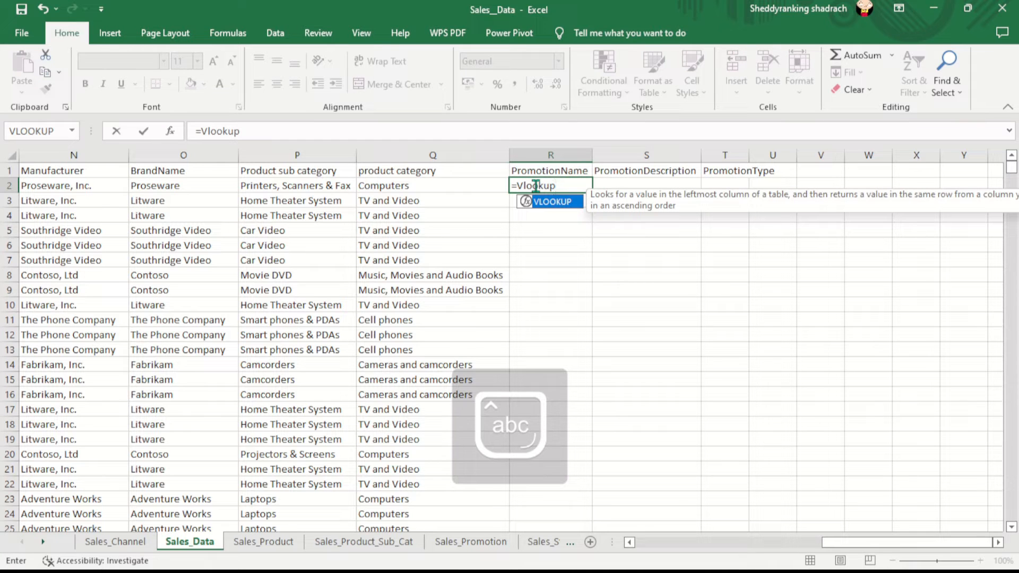
text(()
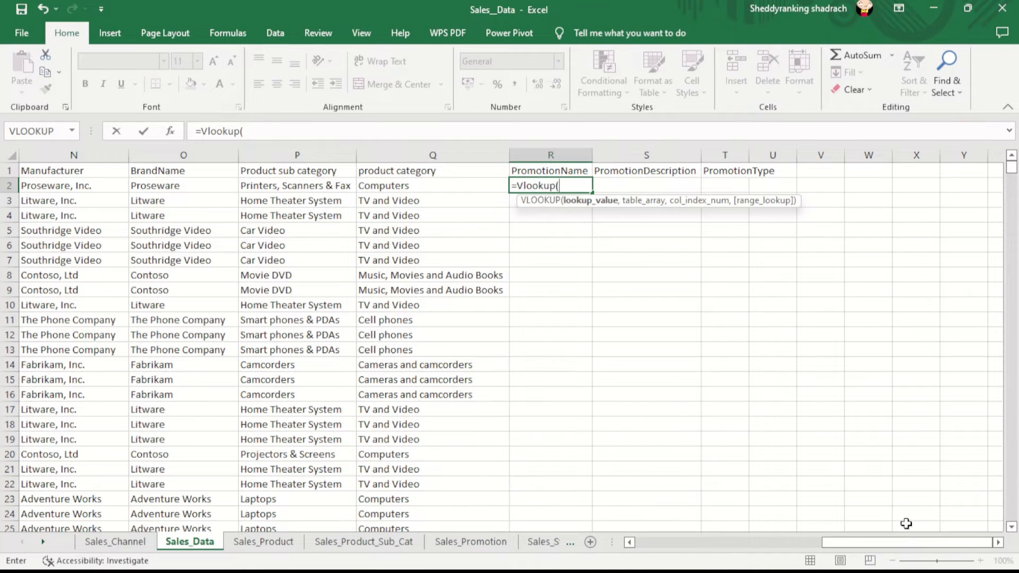
drag(909, 542, 777, 545)
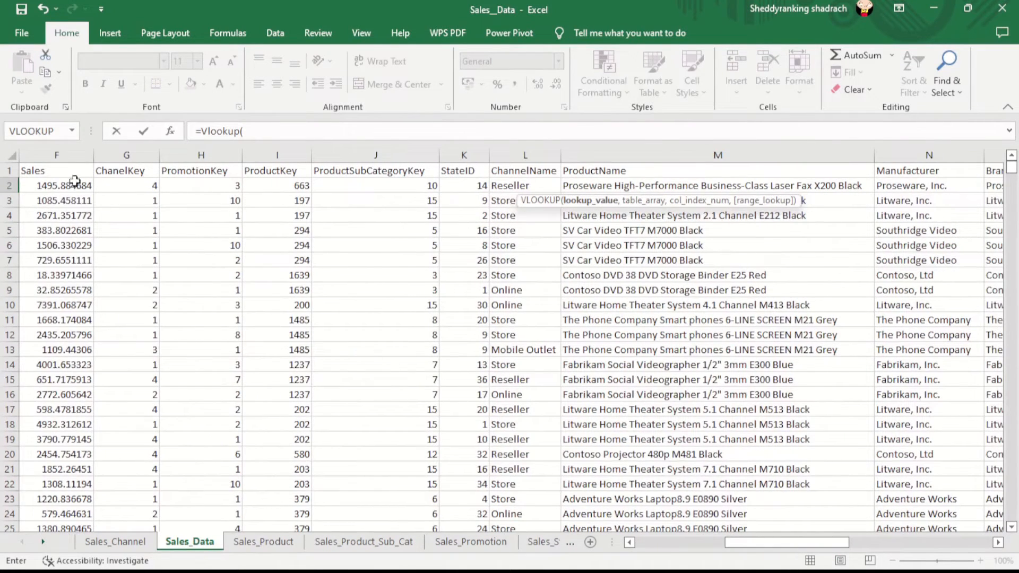
click(218, 189)
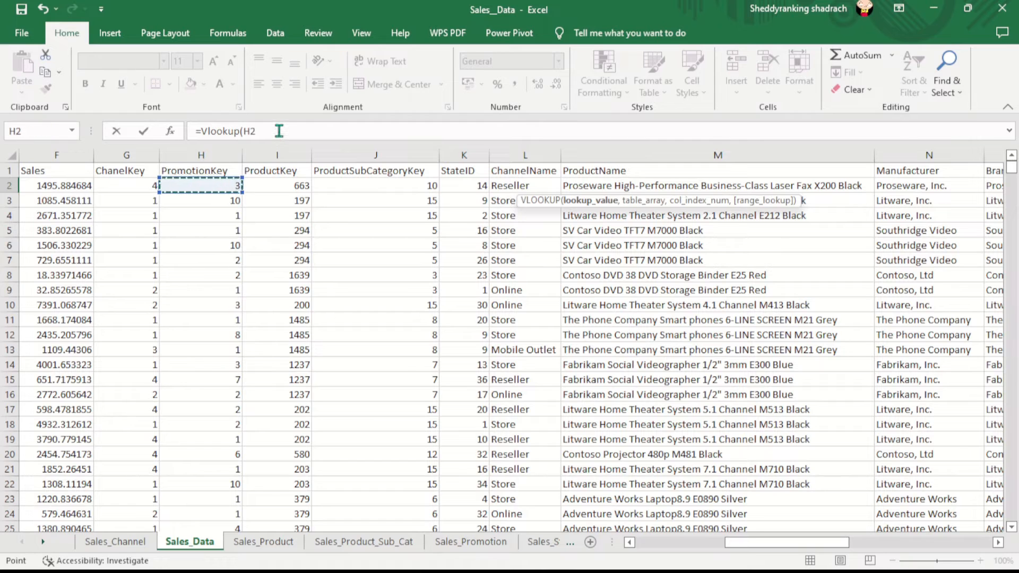
Complete the R2 formula with table Sales_Promotion, column index 2 and range lookup 0, giving =VLOOKUP(H2,Sales_Promotion,2,0).
click(278, 131)
text(,)
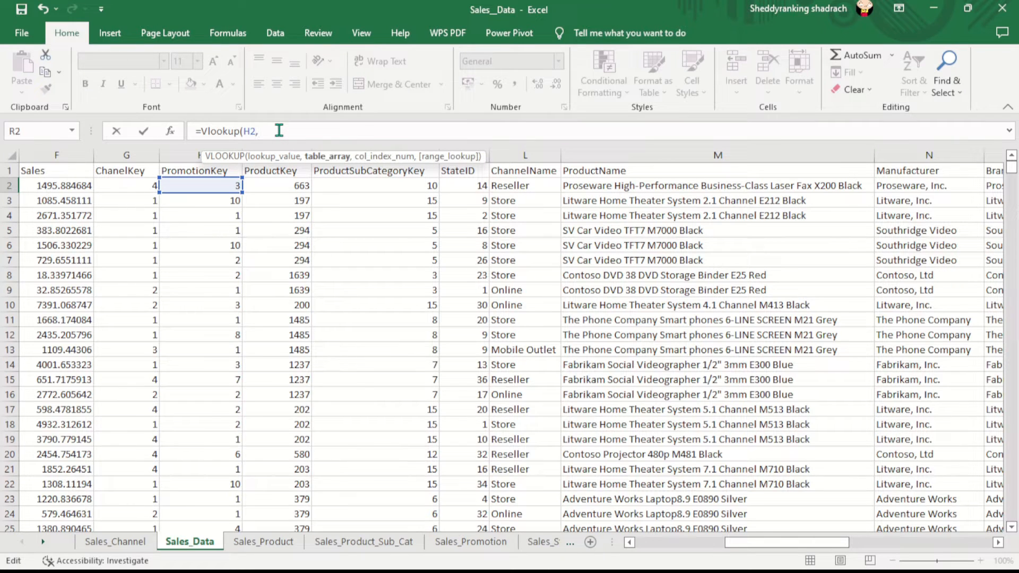
text(sa)
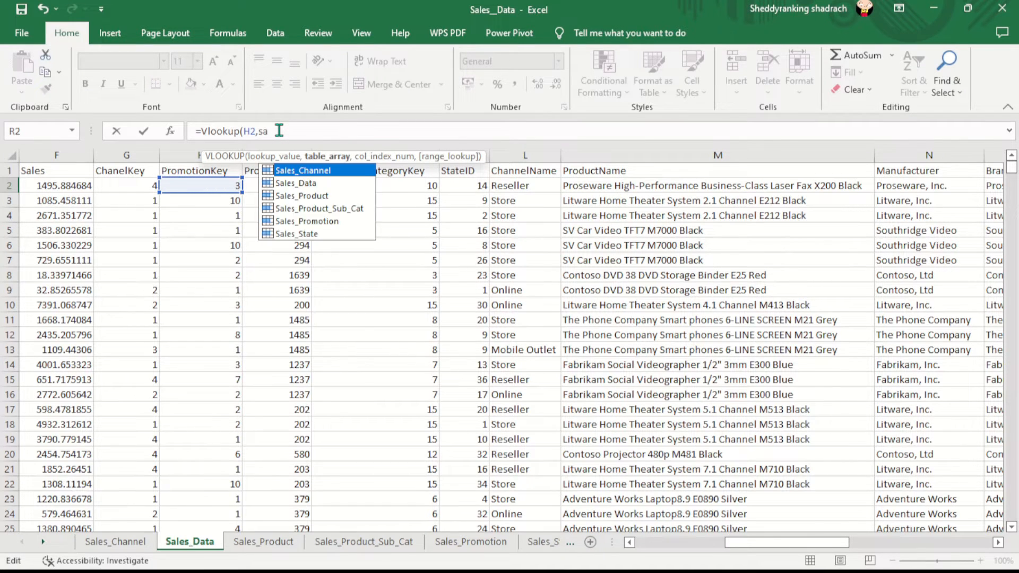
double_click(309, 221)
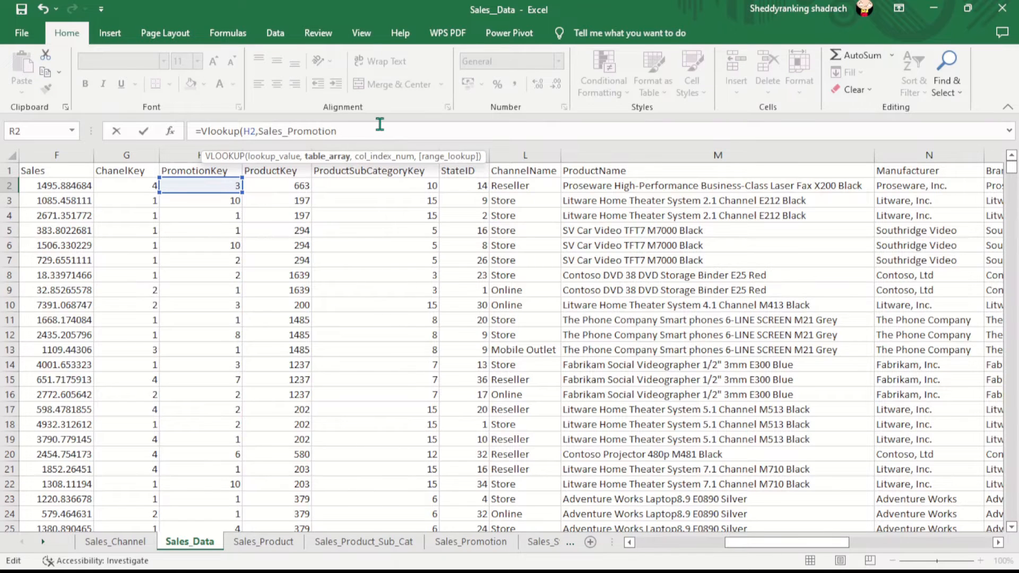
text(,)
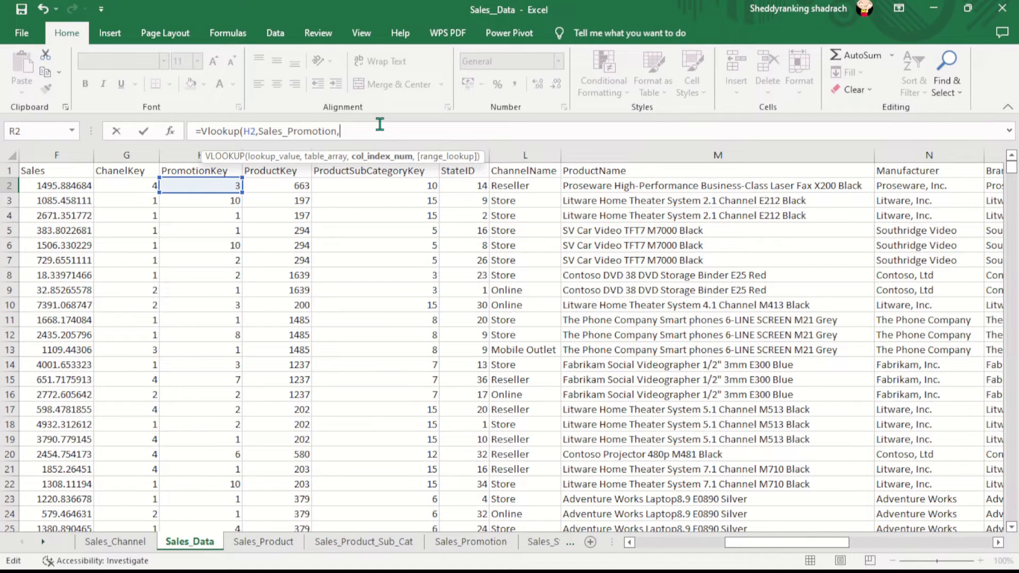
text(2,0))
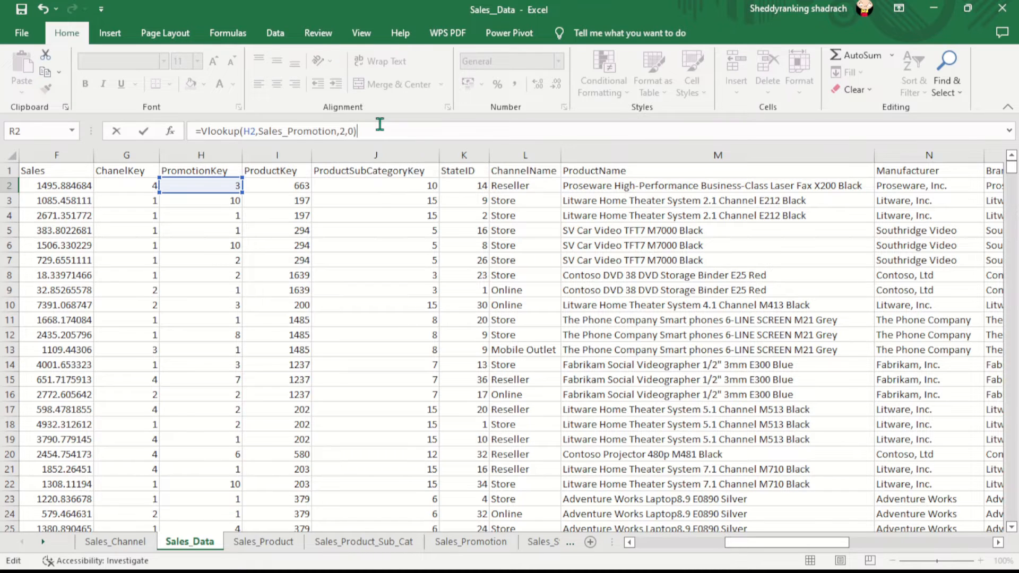
key(Return)
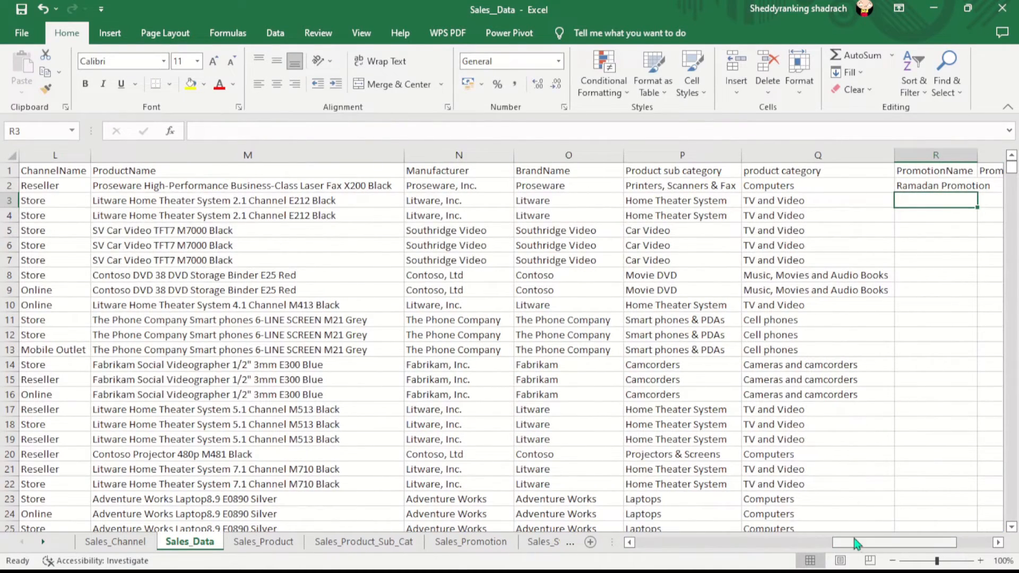
Autofit column R and fill the PromotionName lookup from R2 down all data rows.
drag(867, 543, 886, 544)
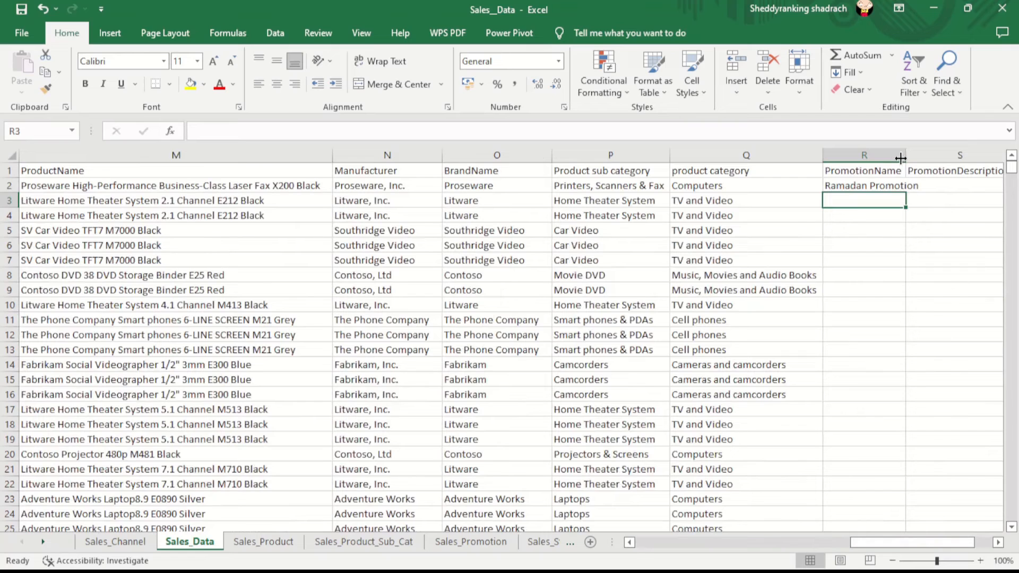
double_click(907, 153)
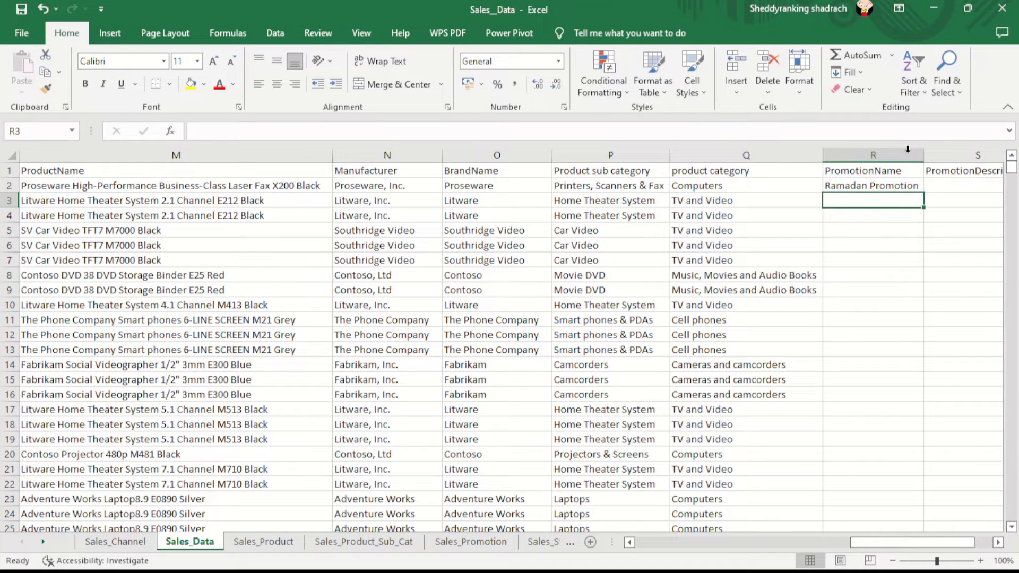
click(903, 186)
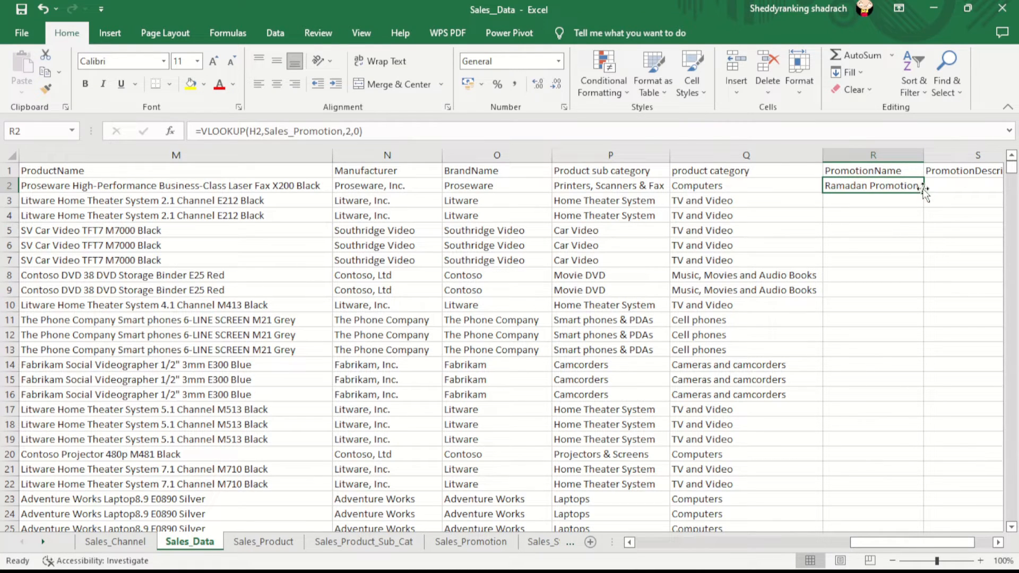
double_click(923, 193)
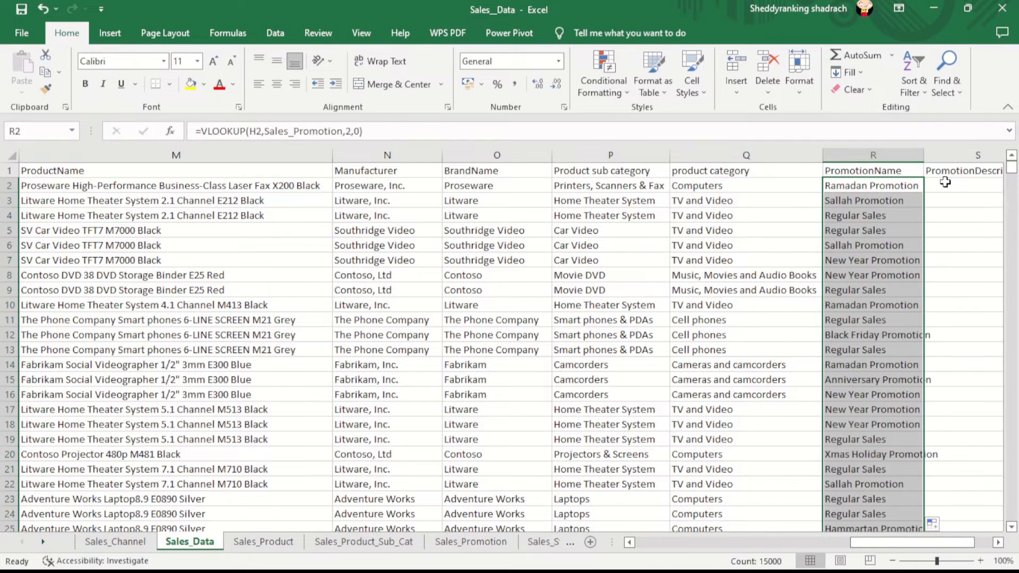
Copy the R2 formula text into S2 and set its column index to 3, giving =VLOOKUP(H2,Sales_Promotion,3,0).
click(944, 183)
key(Escape)
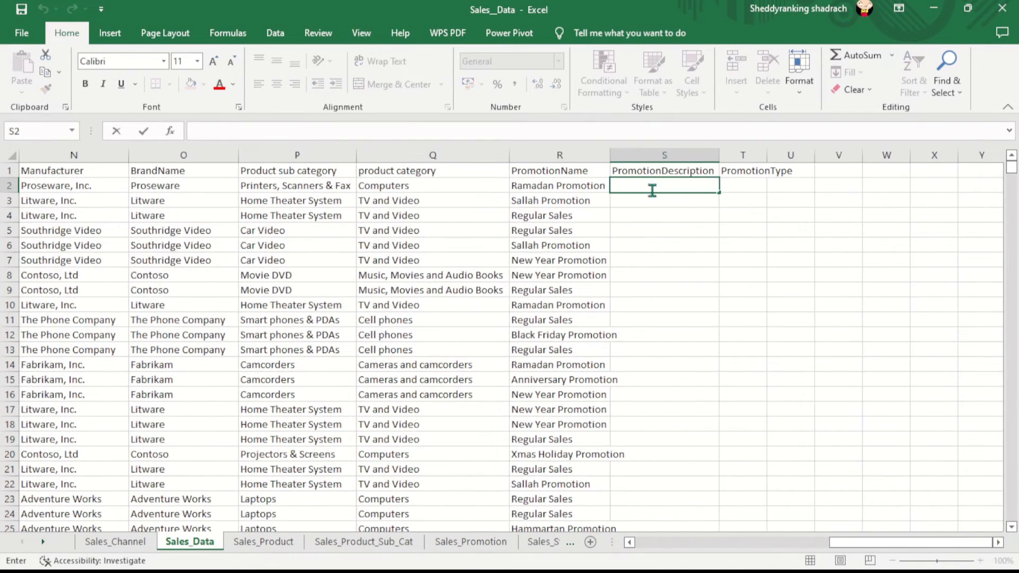
click(554, 183)
click(387, 130)
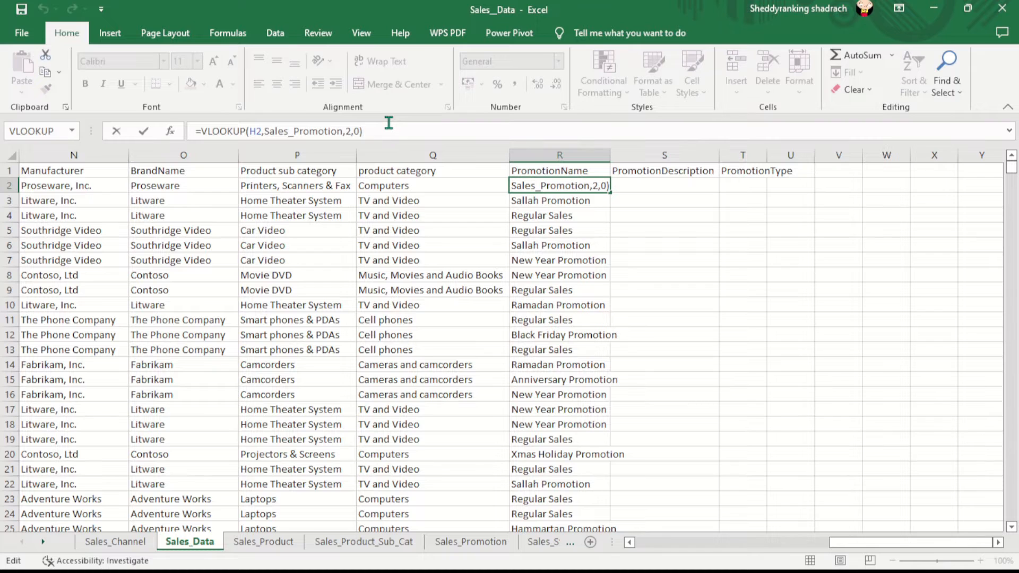
triple_click(389, 122)
key(ctrl+c)
key(Return)
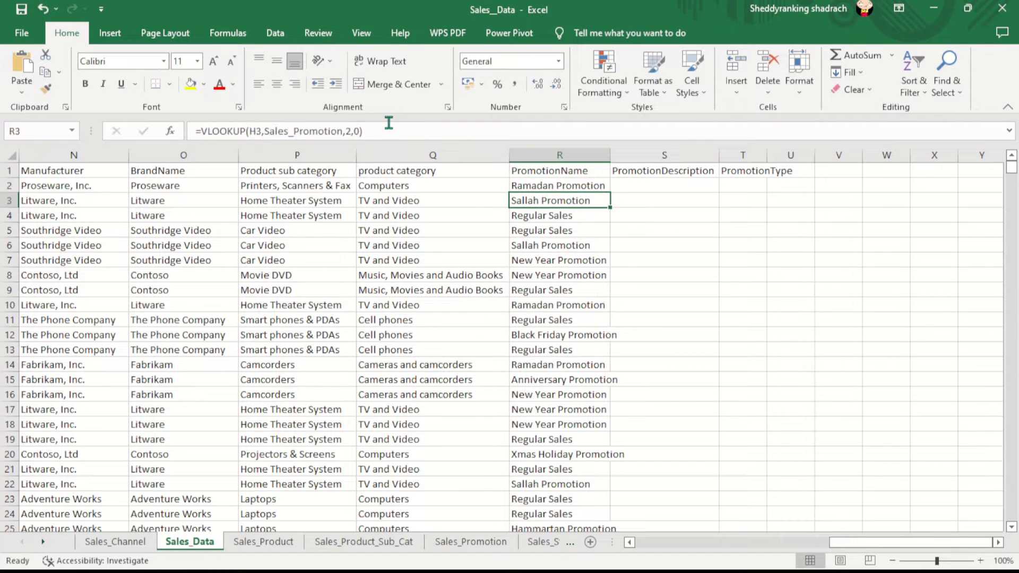
click(616, 185)
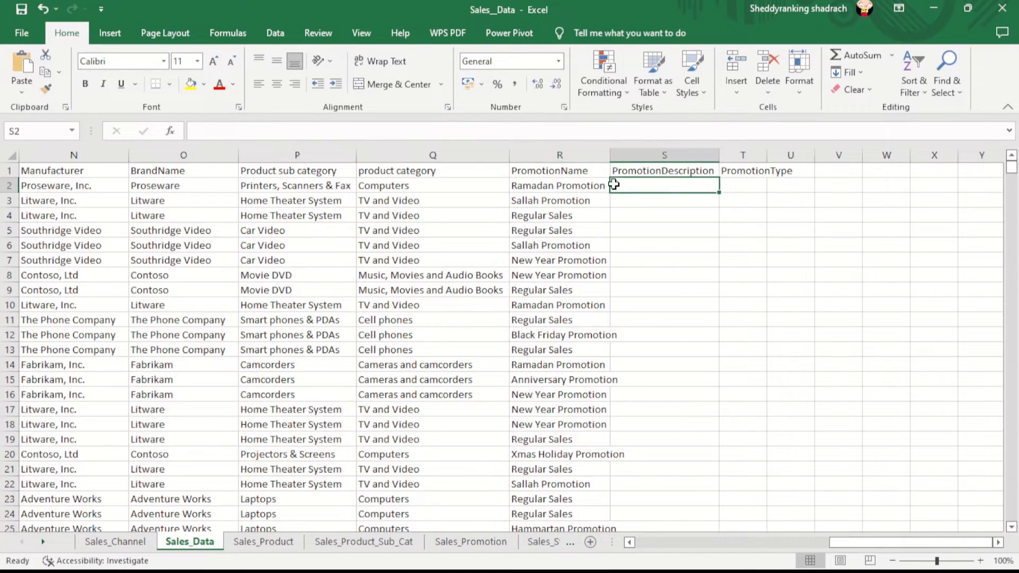
click(413, 129)
key(ctrl+v)
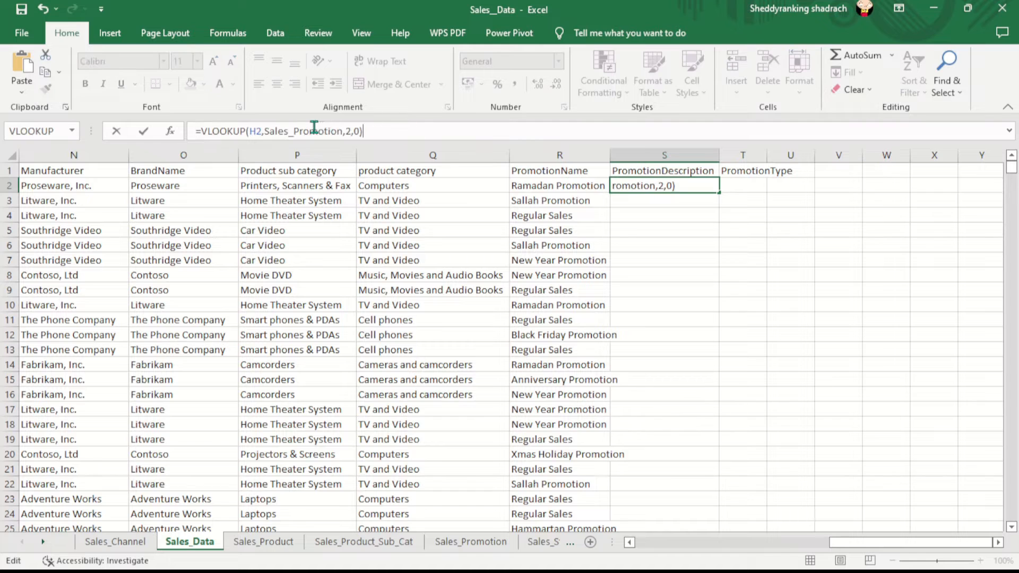
click(350, 130)
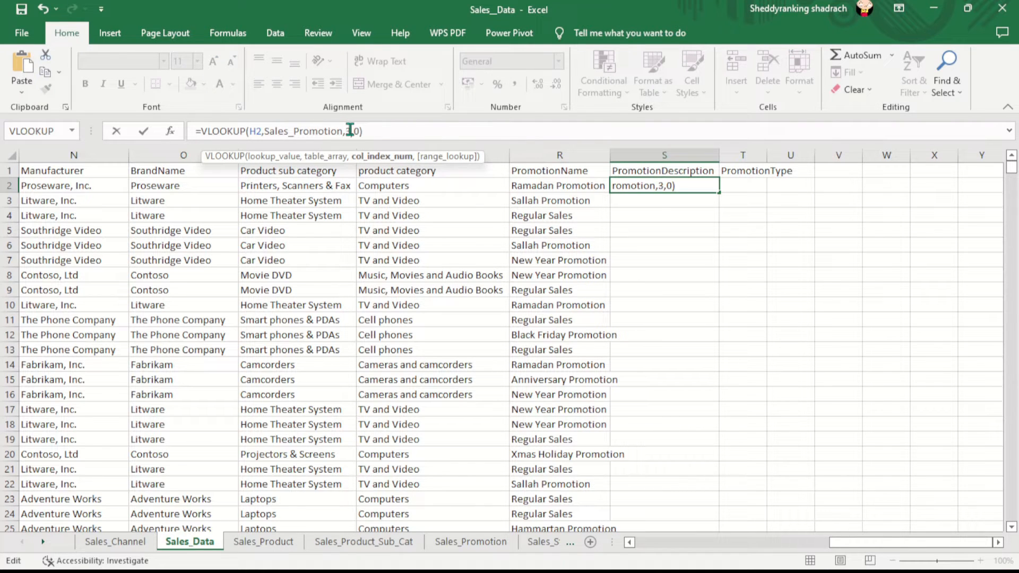
key(End)
key(Return)
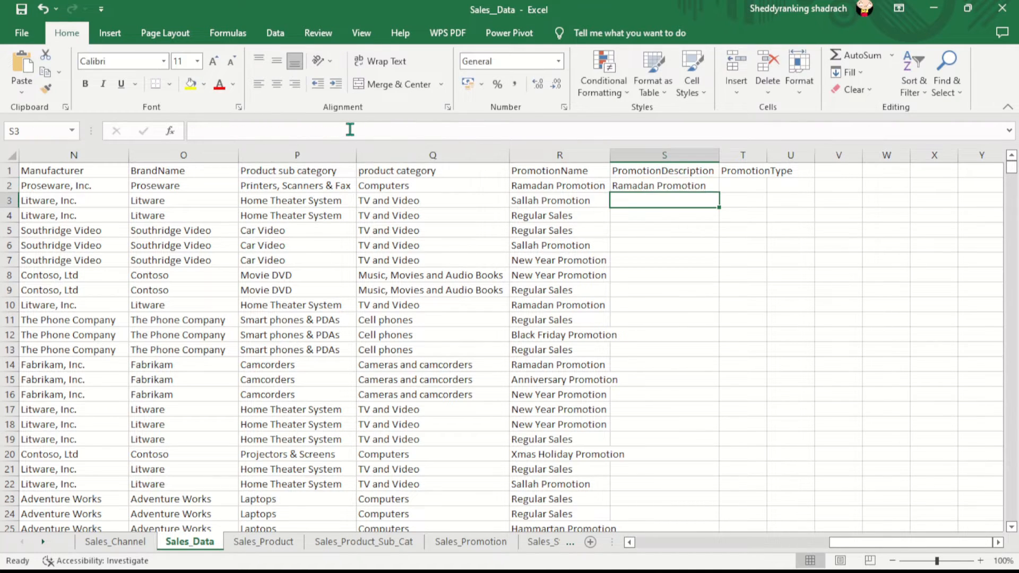
Fill the PromotionDescription lookup from S2 down all data rows and widen column S to fit its longest entries.
click(709, 187)
double_click(718, 195)
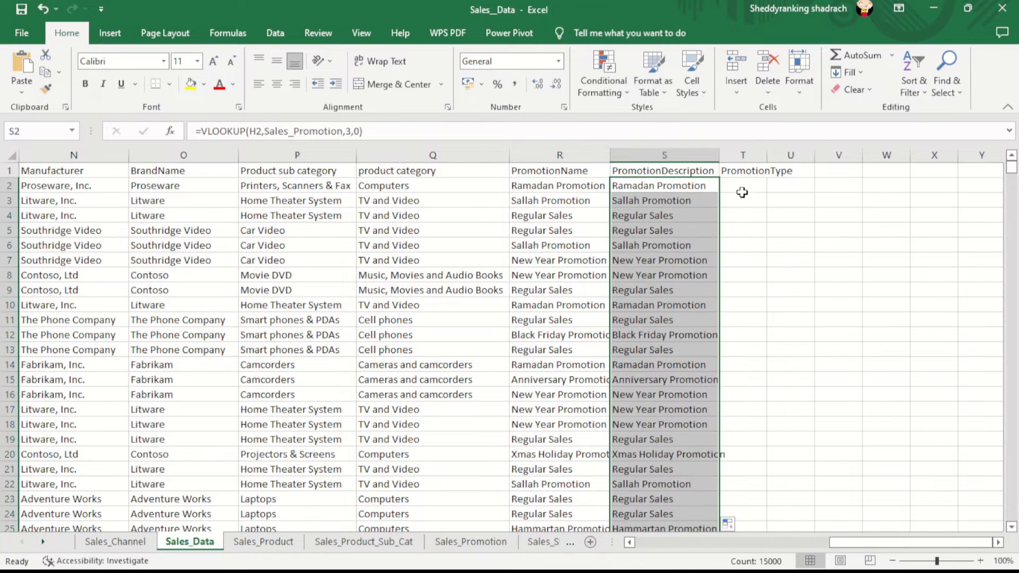
click(754, 184)
drag(718, 153, 731, 153)
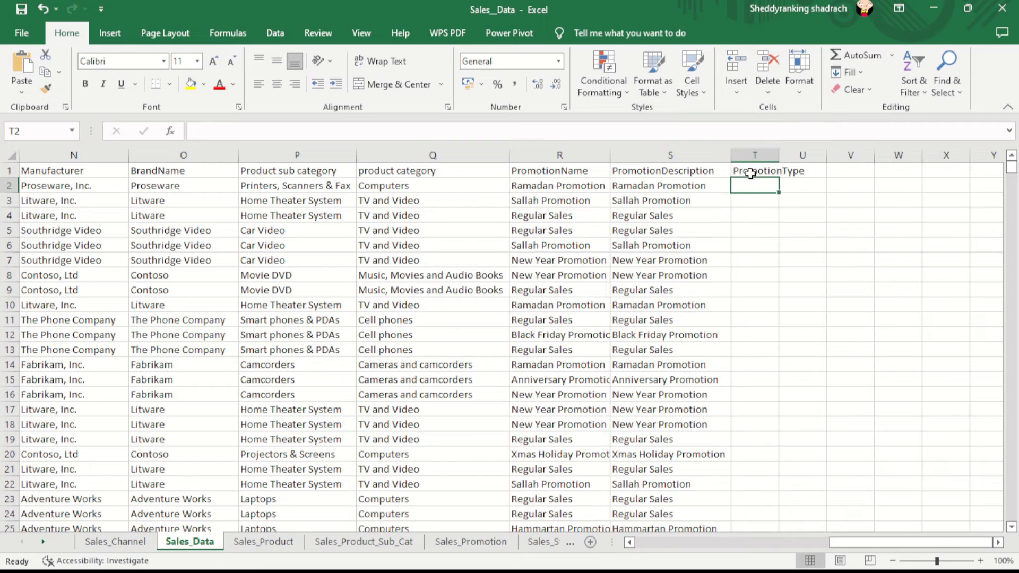
Enter the copied promotion lookup formula in T2 and set its column index to 4, giving =VLOOKUP(H2,Sales_Promotion,4,0).
double_click(754, 186)
click(556, 130)
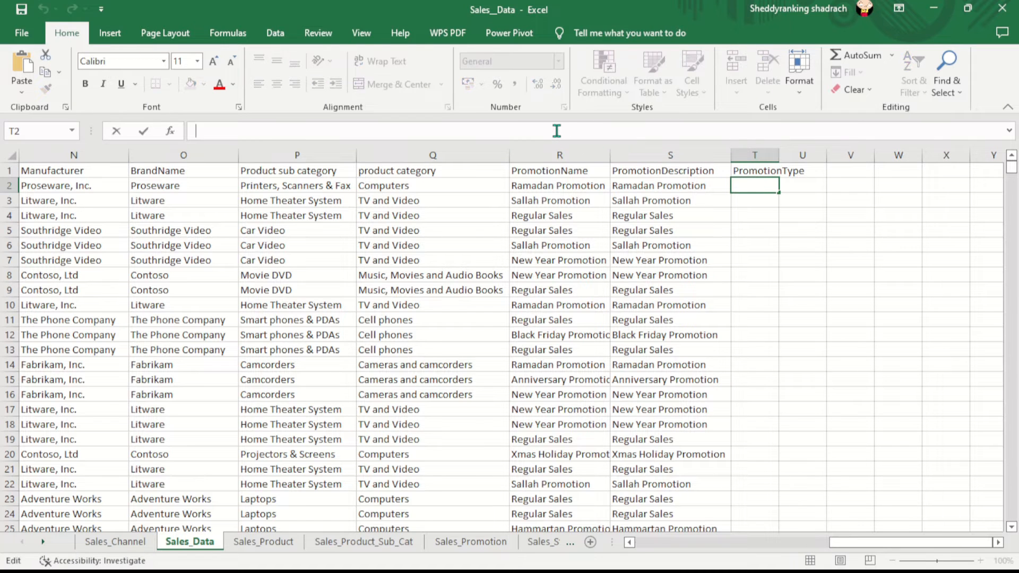
text(=VLOOKUP(H2,Sales_Promotion,2,0))
click(351, 131)
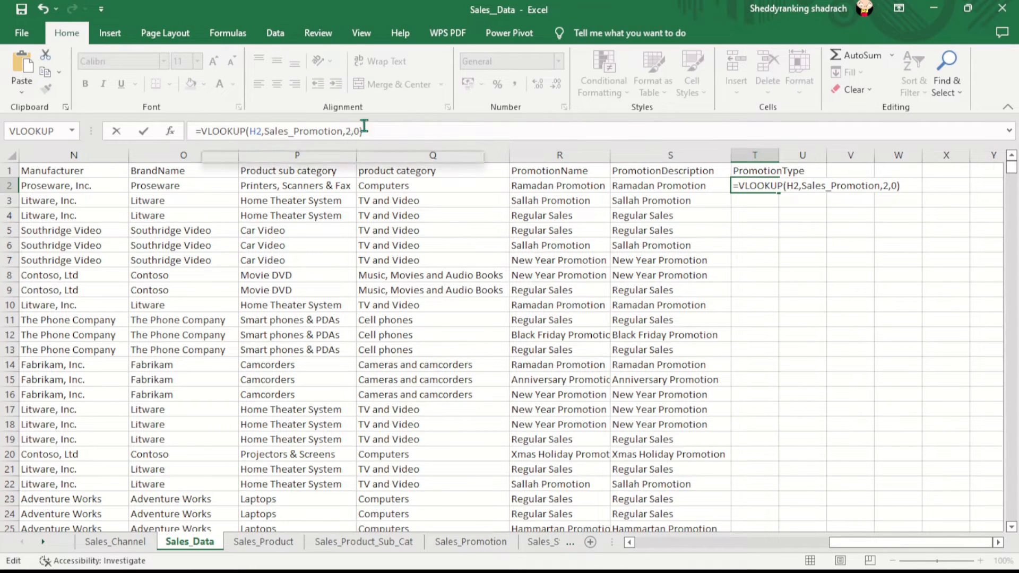
key(Delete)
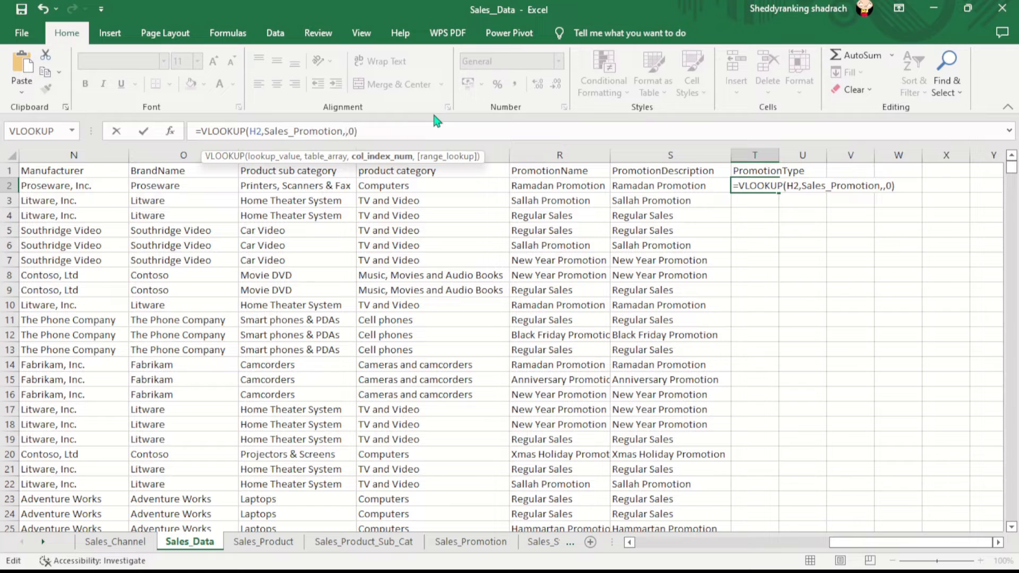
text(4)
key(End)
key(Return)
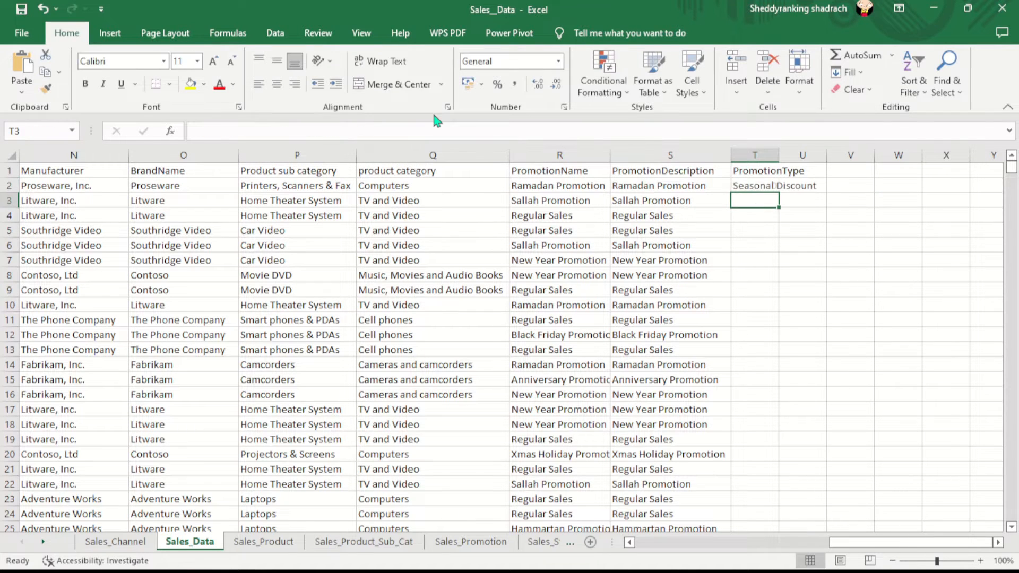
Autofit column T and fill the PromotionType lookup from T2 down all data rows.
double_click(779, 148)
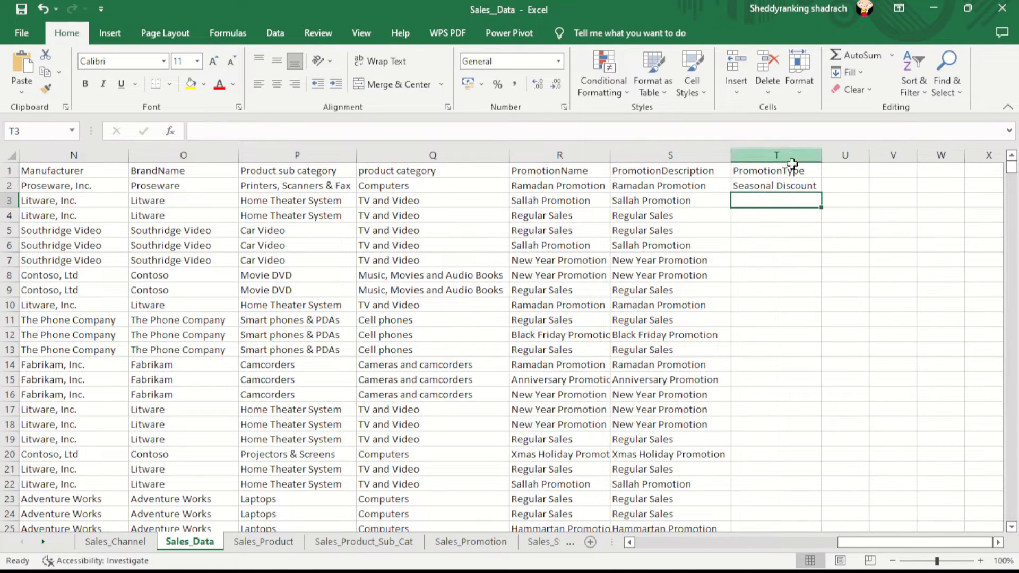
click(801, 187)
double_click(822, 192)
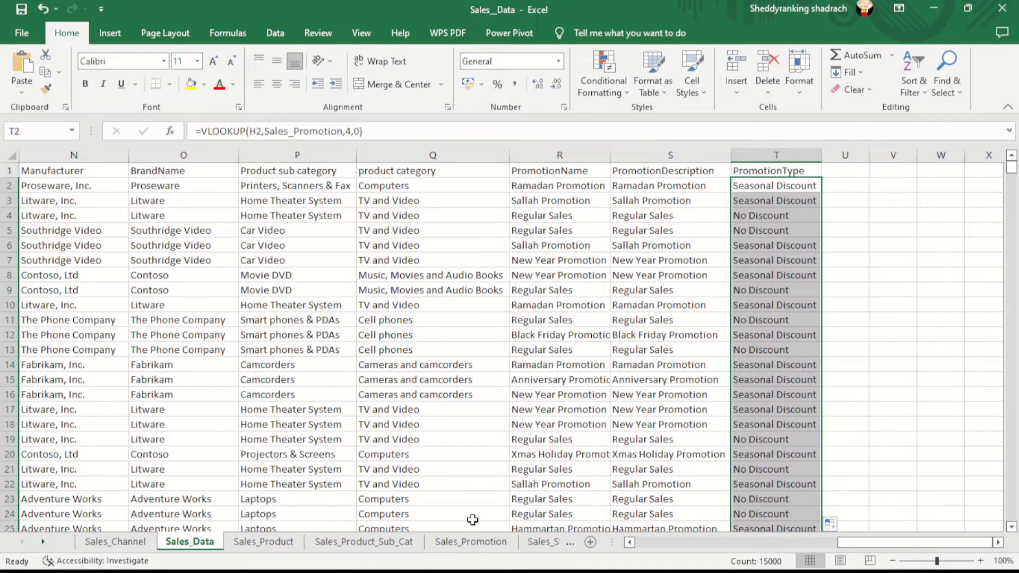
Copy the State, Capital and Zone headers in B1:D1 of the Sales_State sheet.
click(547, 545)
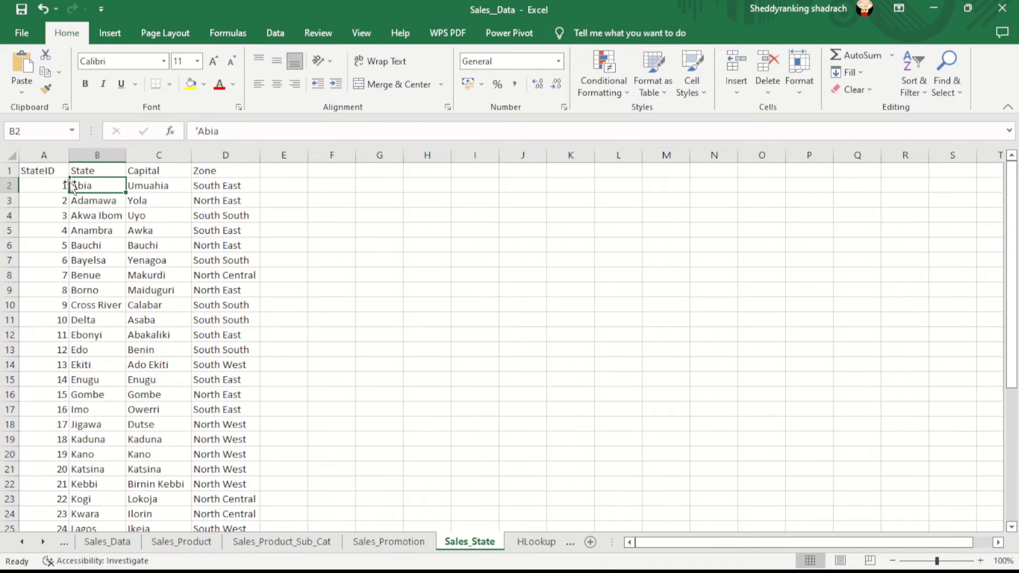
click(99, 169)
click(141, 173)
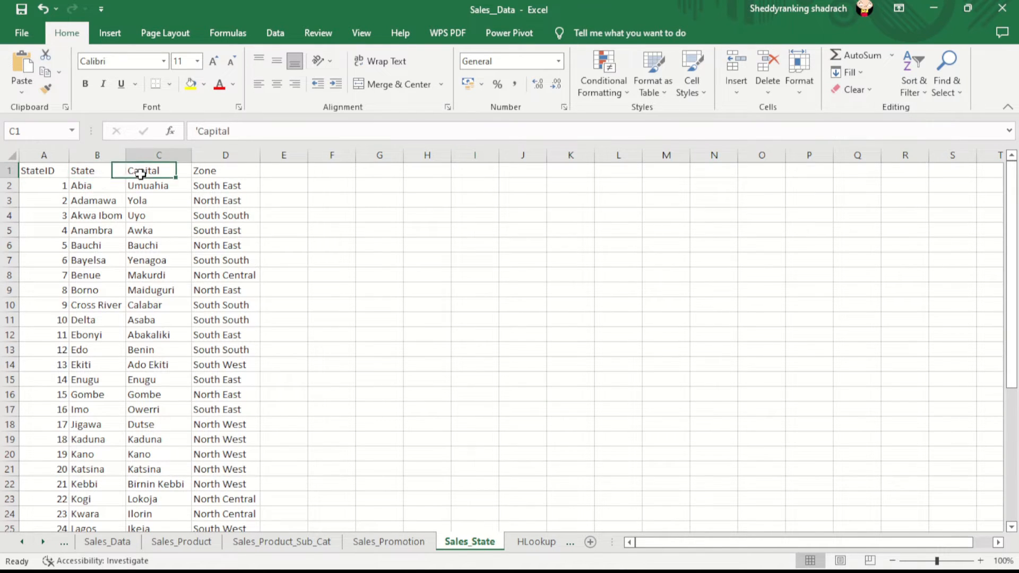
click(225, 173)
drag(79, 174, 224, 173)
click(227, 167)
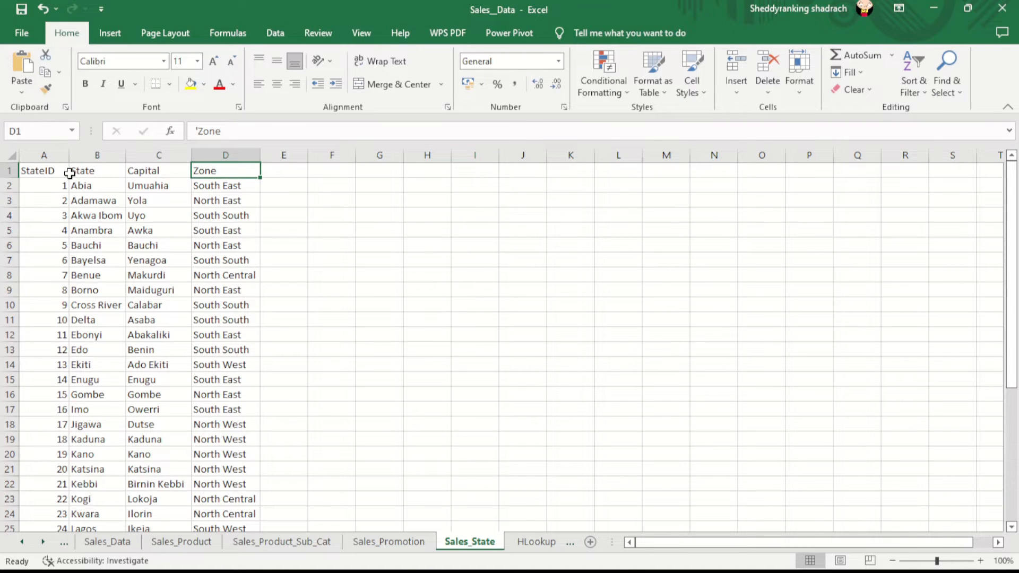
drag(69, 174, 227, 173)
key(ctrl+c)
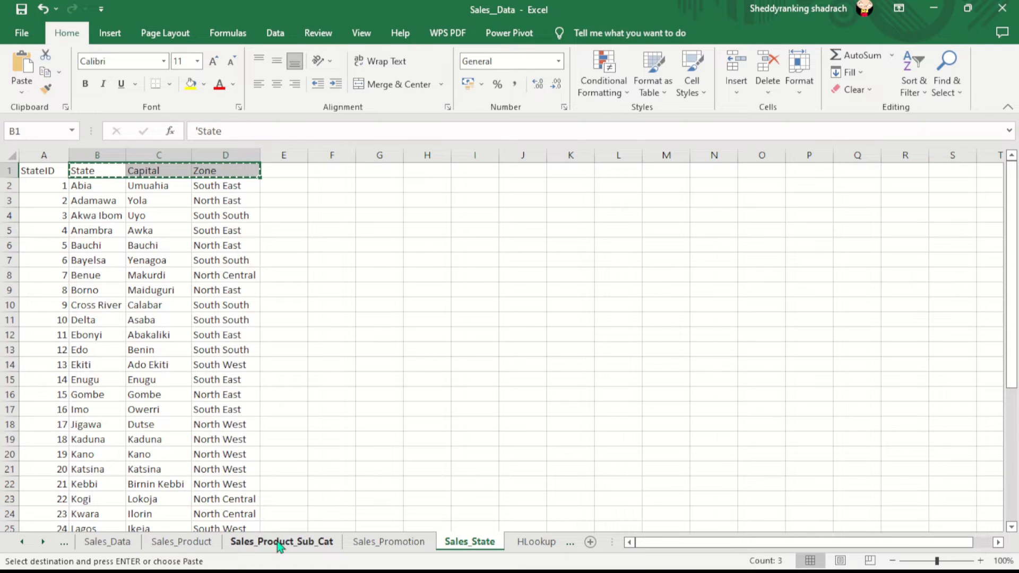
click(106, 541)
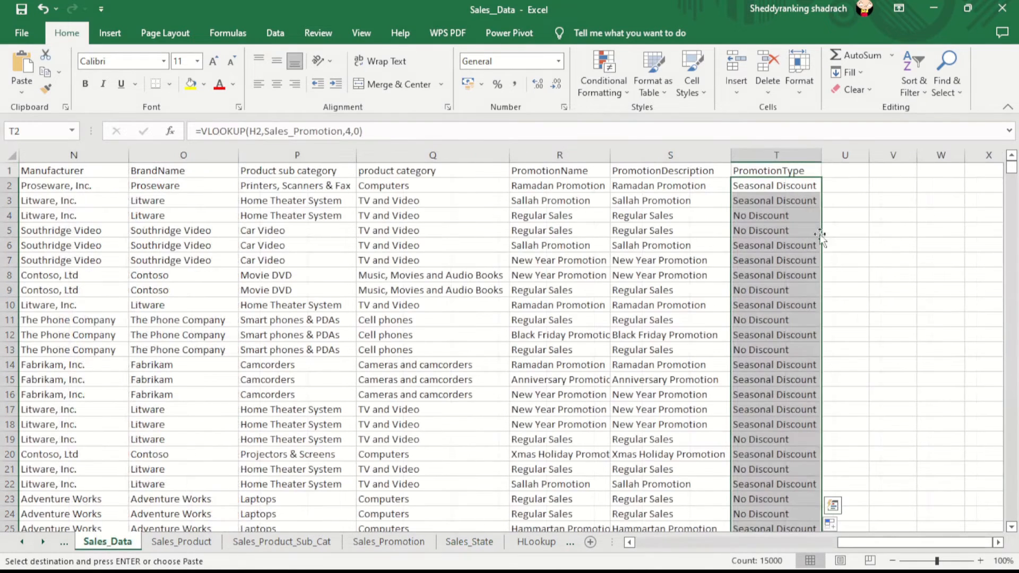
double_click(844, 173)
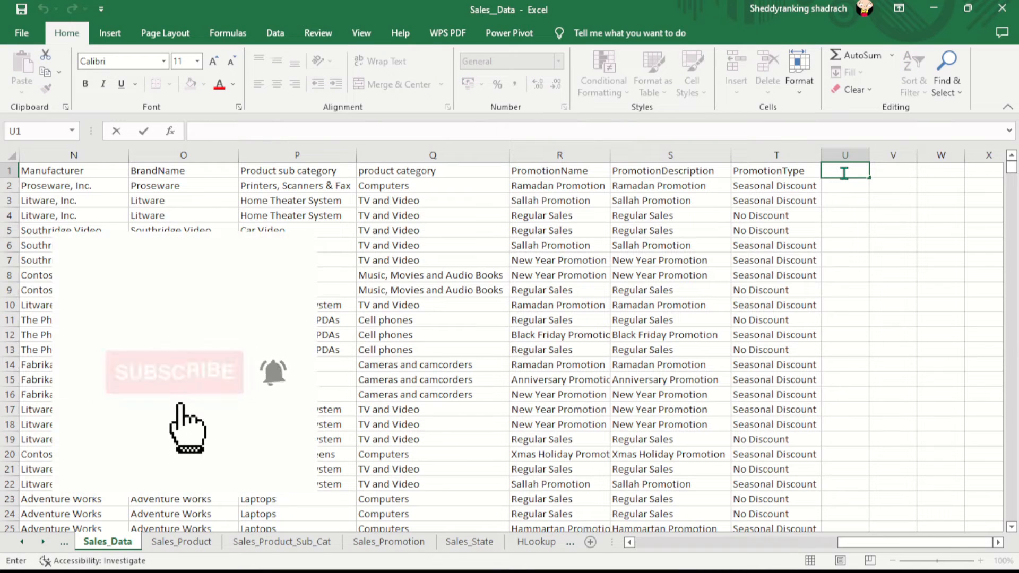
click(844, 172)
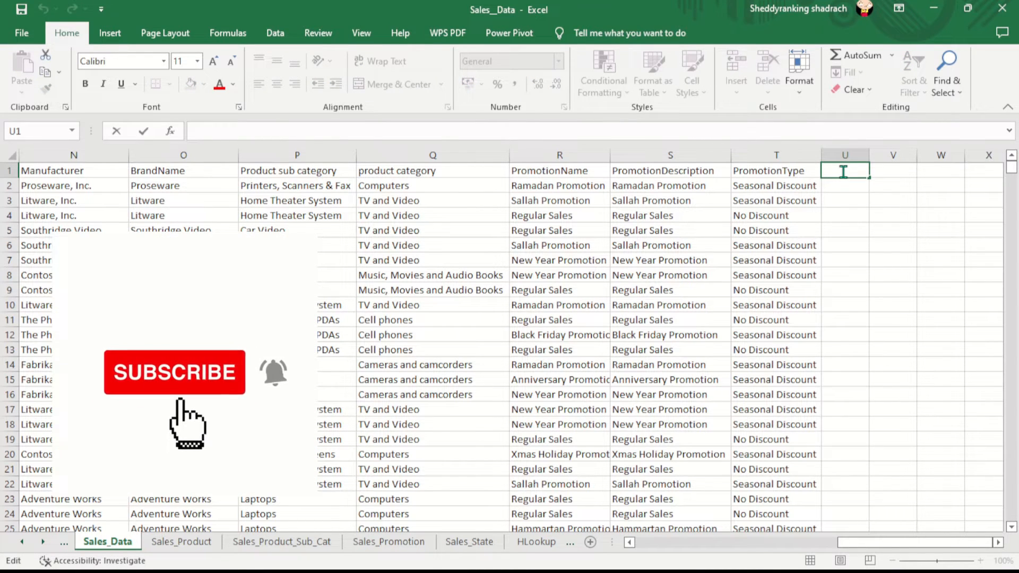
Copy the State, Capital and Zone headers from Sales_State again and paste them into Sales_Data starting at U1.
click(471, 542)
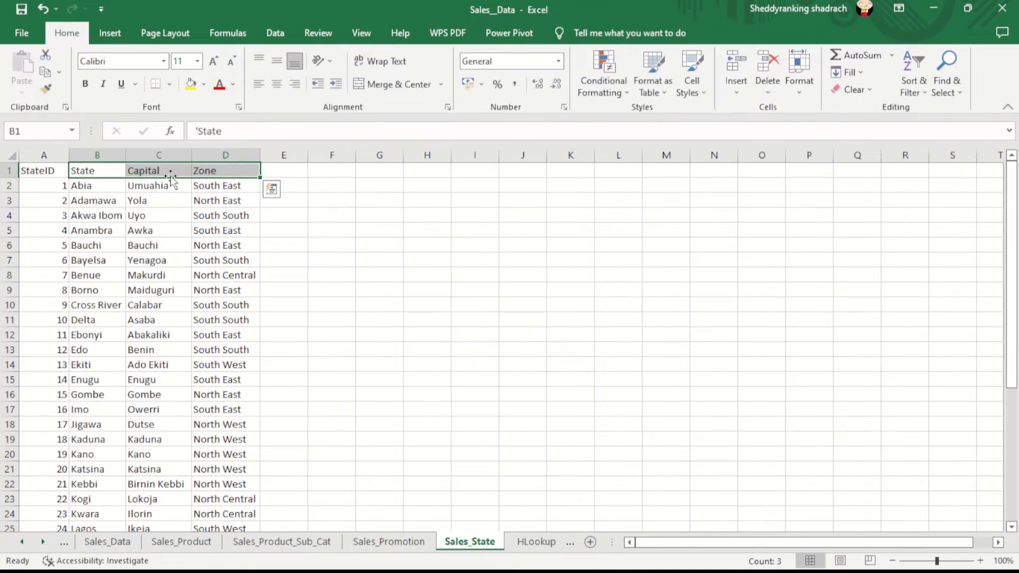
key(ctrl+c)
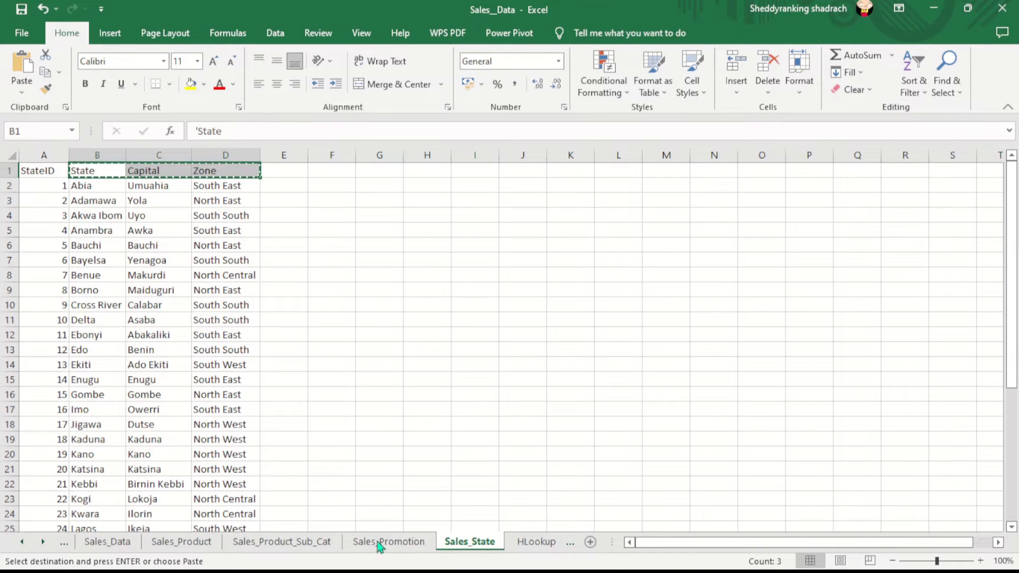
click(119, 541)
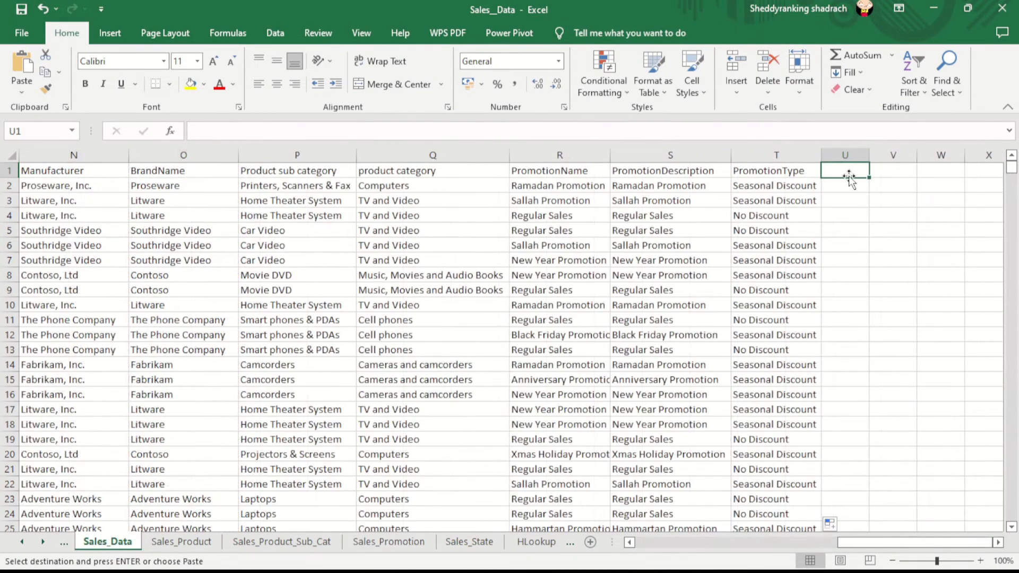
key(ctrl+v)
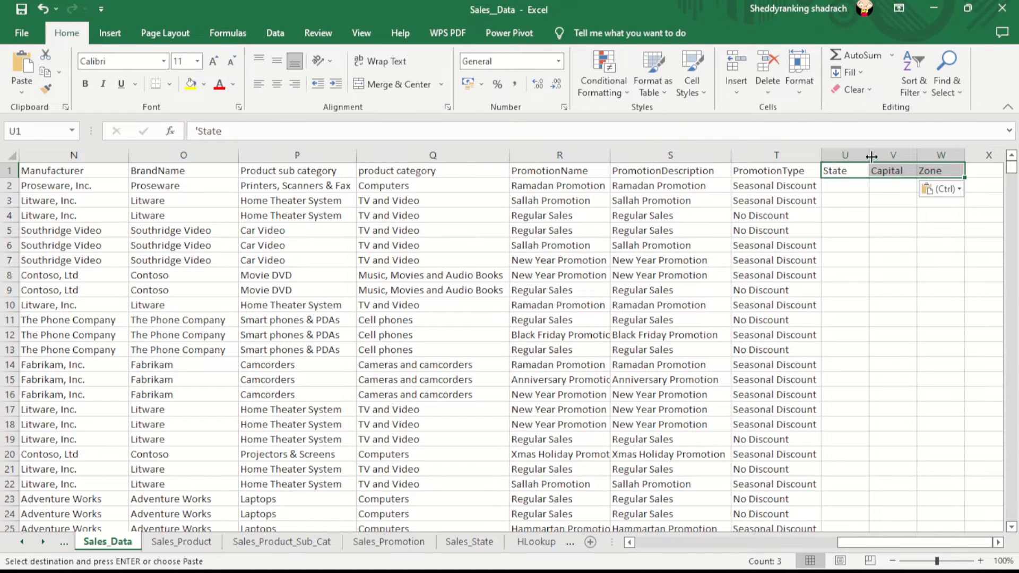
click(858, 219)
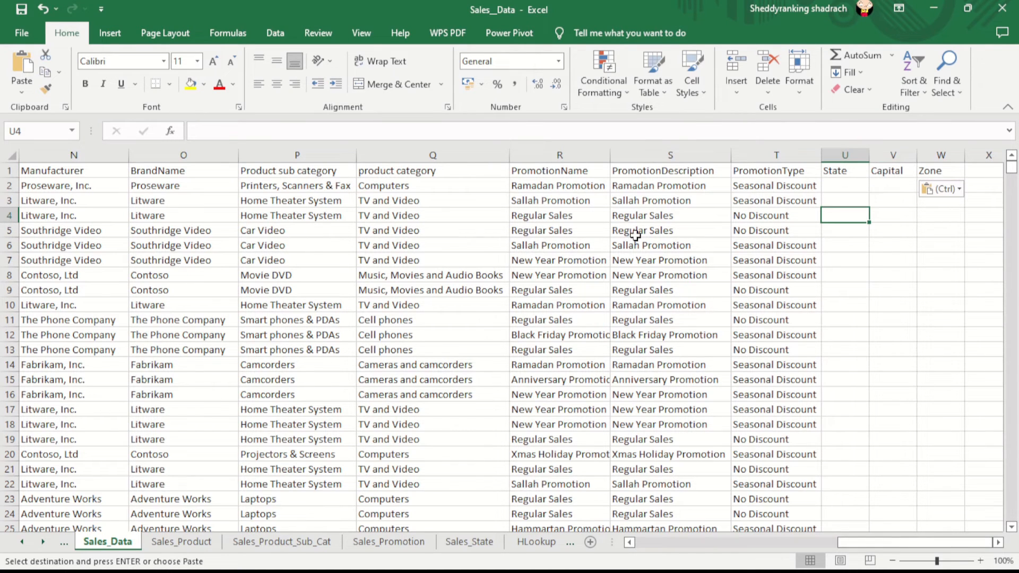
Start a VLOOKUP formula in U2 with the StateID in K2 as the lookup value.
mouse_move(903, 543)
mouse_down()
mouse_move(764, 542)
mouse_move(912, 547)
mouse_up()
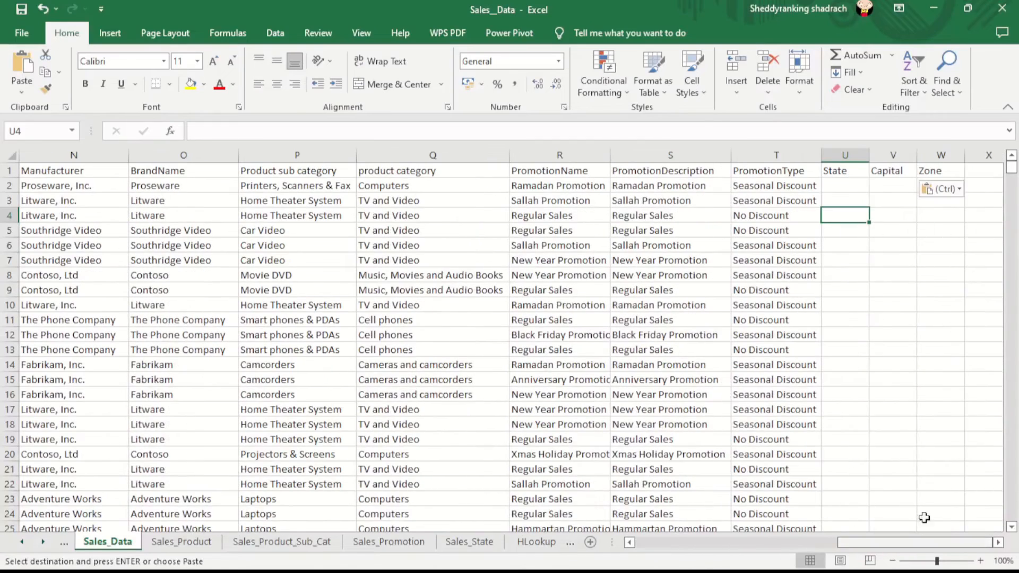
double_click(849, 184)
key(Caps_Lock)
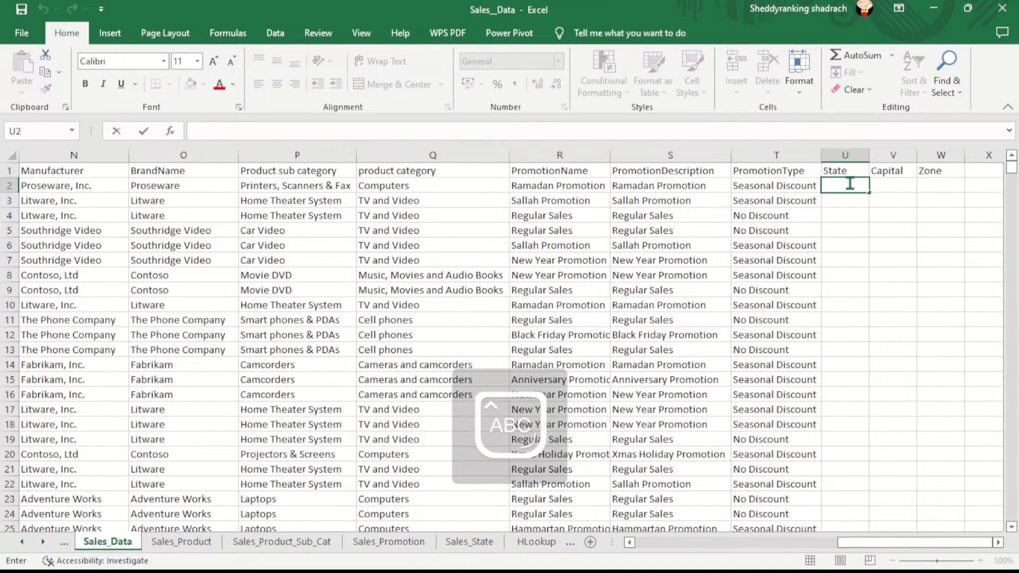
text(=V)
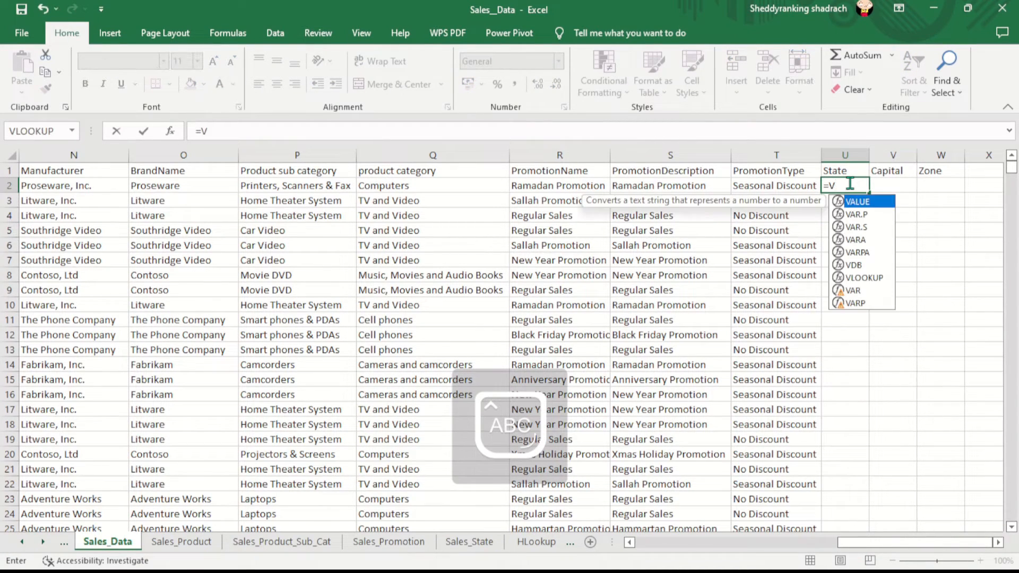
text(LOO)
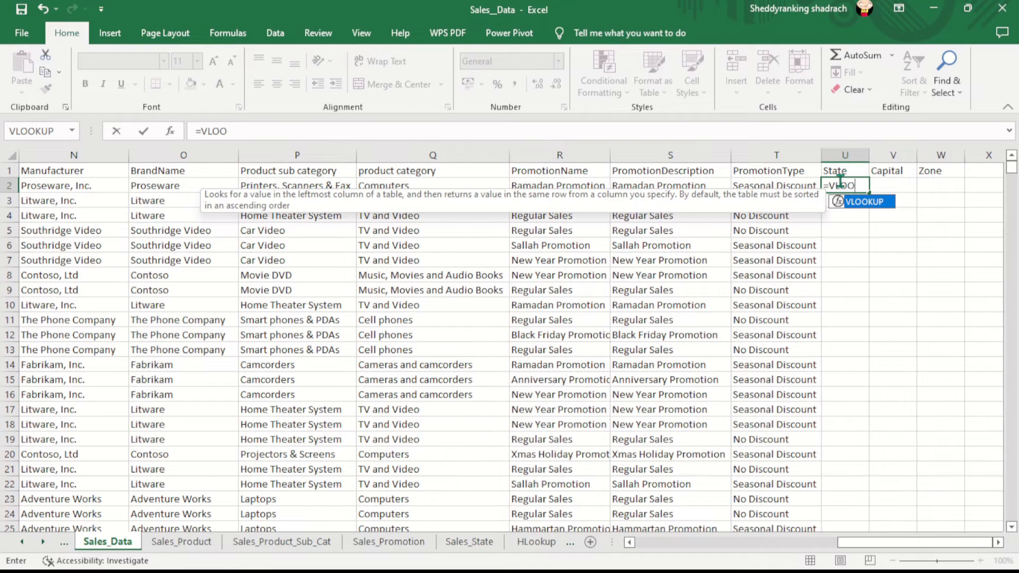
text(KUP()
drag(851, 538, 769, 559)
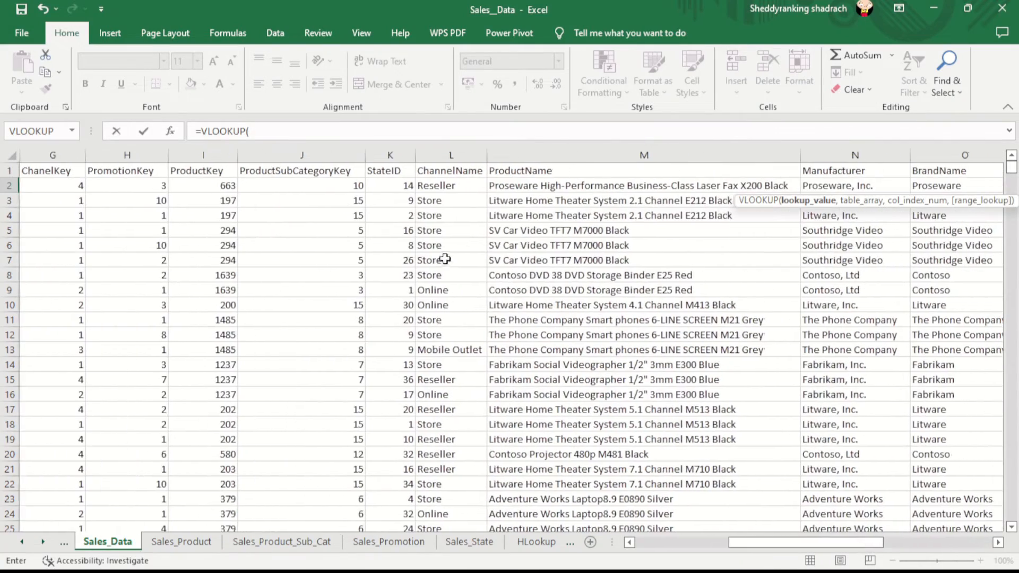
click(395, 187)
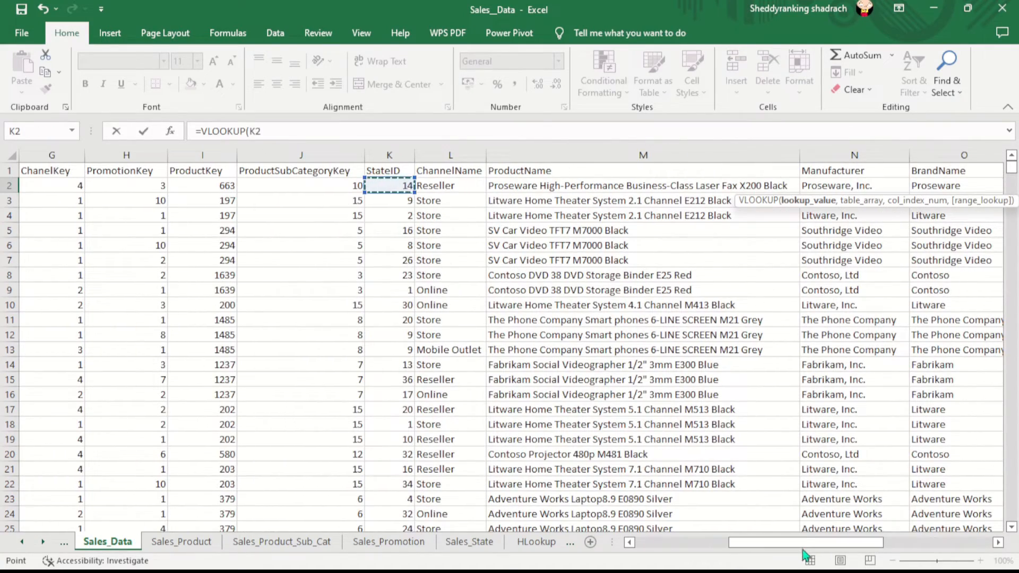
drag(829, 549, 939, 547)
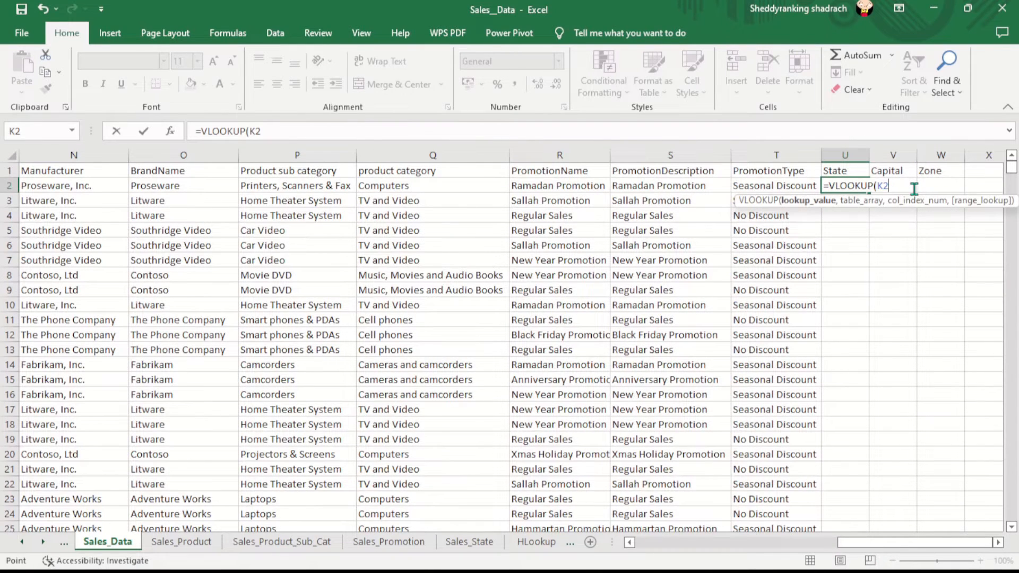
text(,)
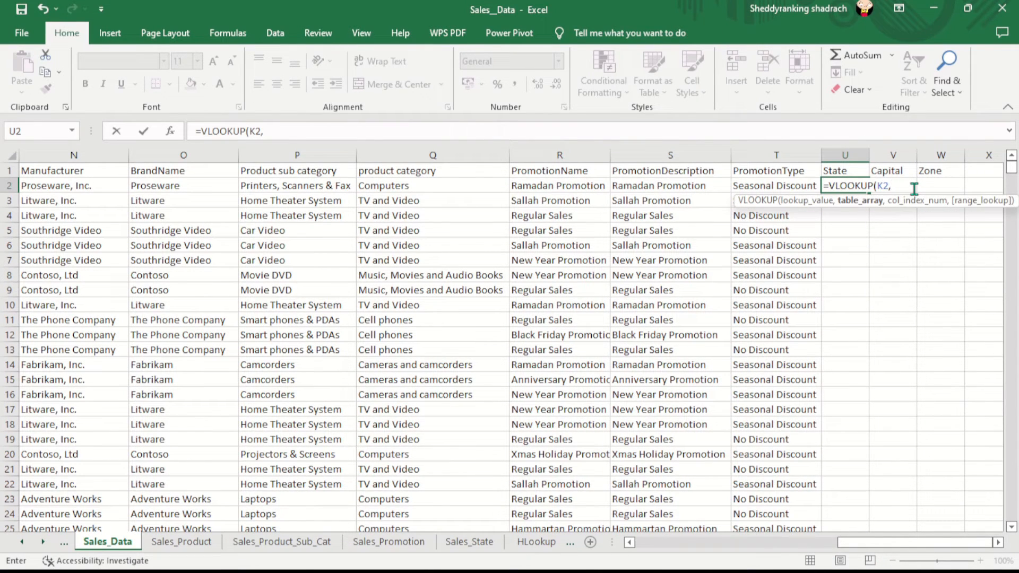
Complete the U2 formula with table Sales_State, column index 2 and range lookup 0, giving =VLOOKUP(K2,Sales_State,2,0).
text(sa)
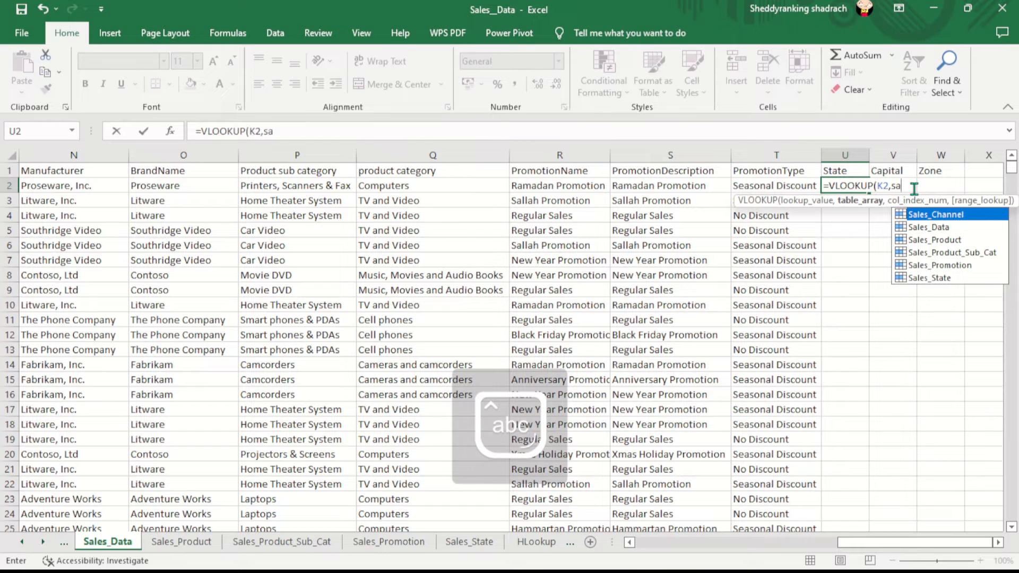
double_click(932, 278)
text(,)
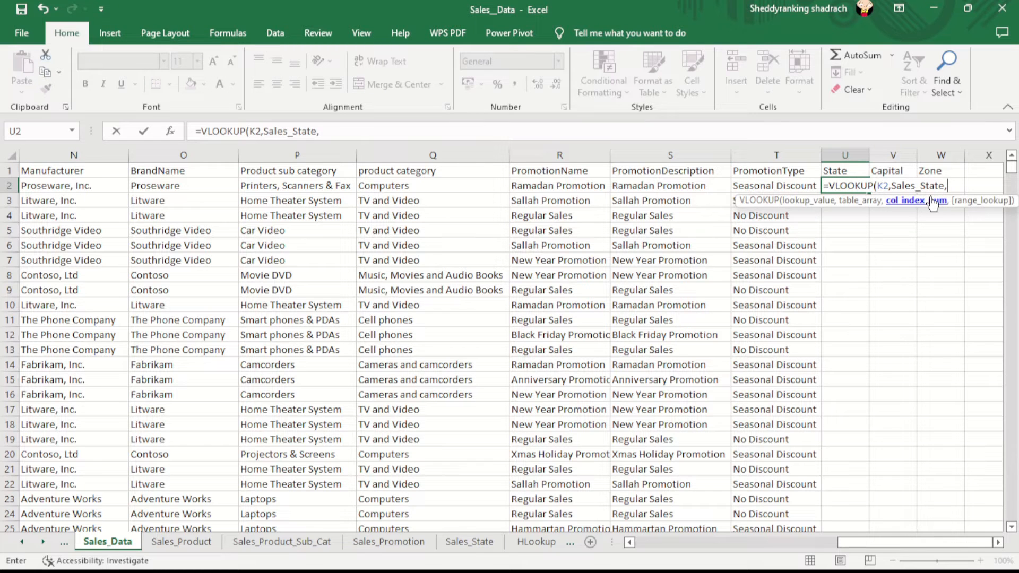
text(2,)
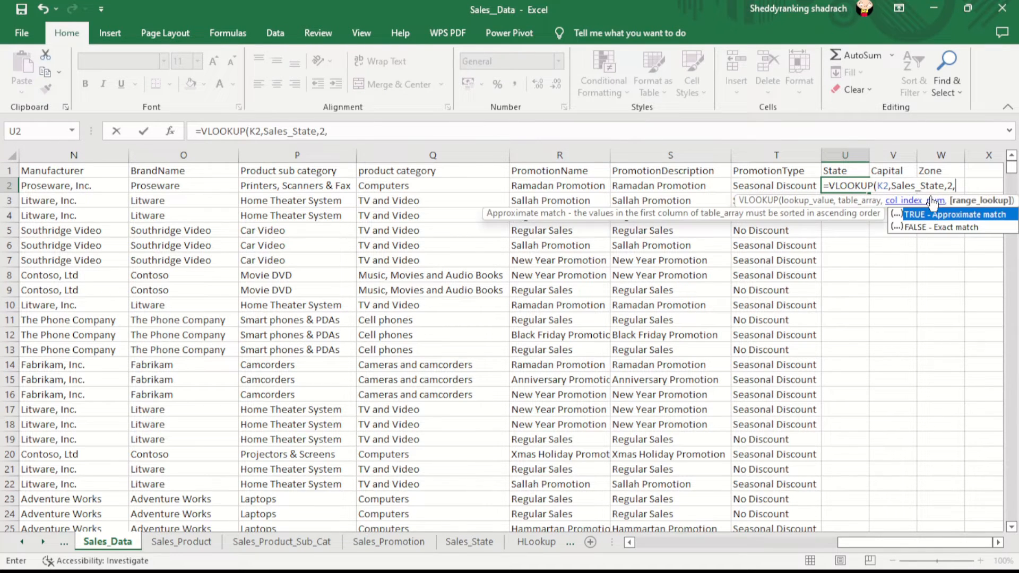
text(0))
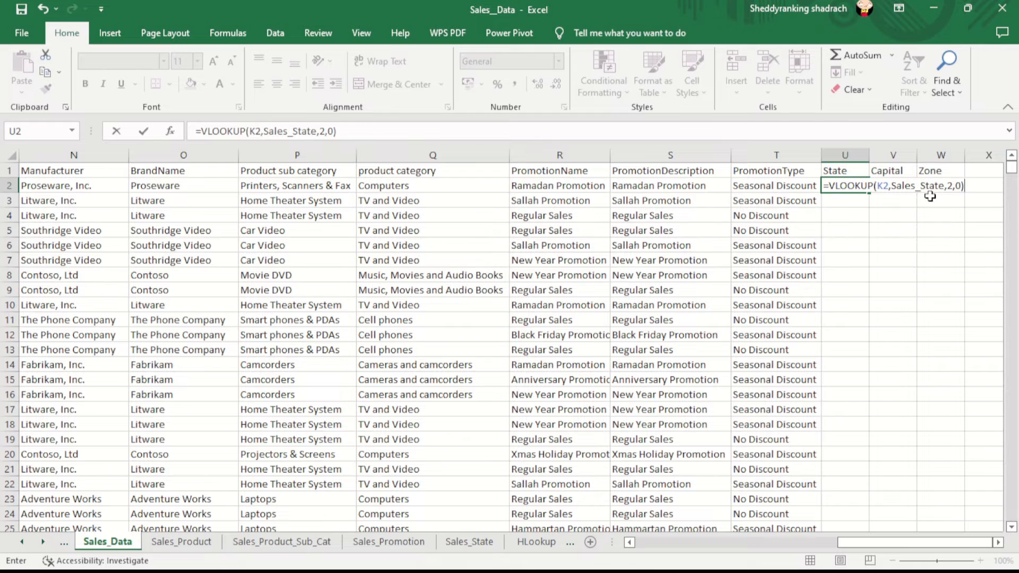
key(Return)
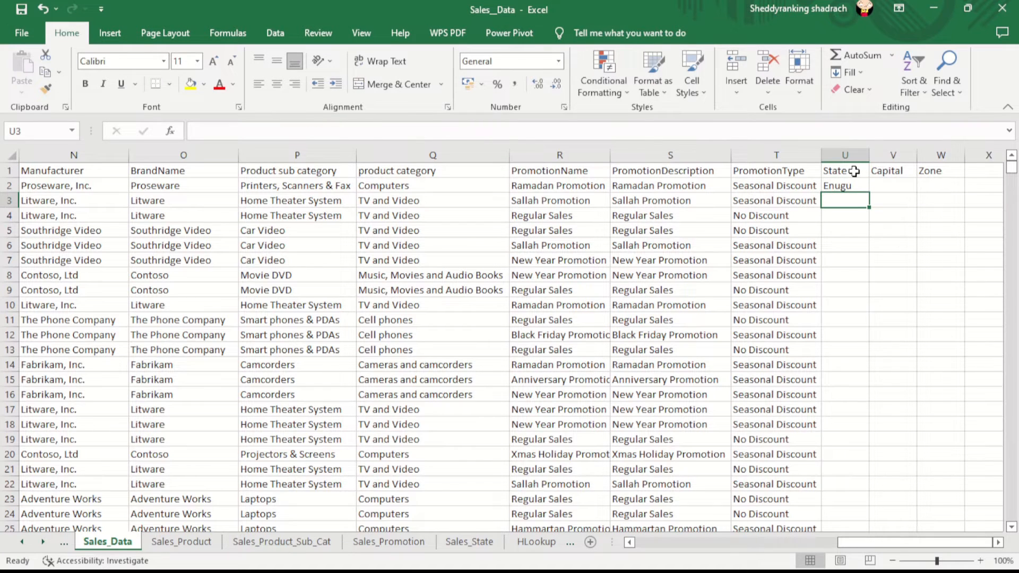
Fill the State lookup from U2 down all data rows and autofit column U.
click(857, 187)
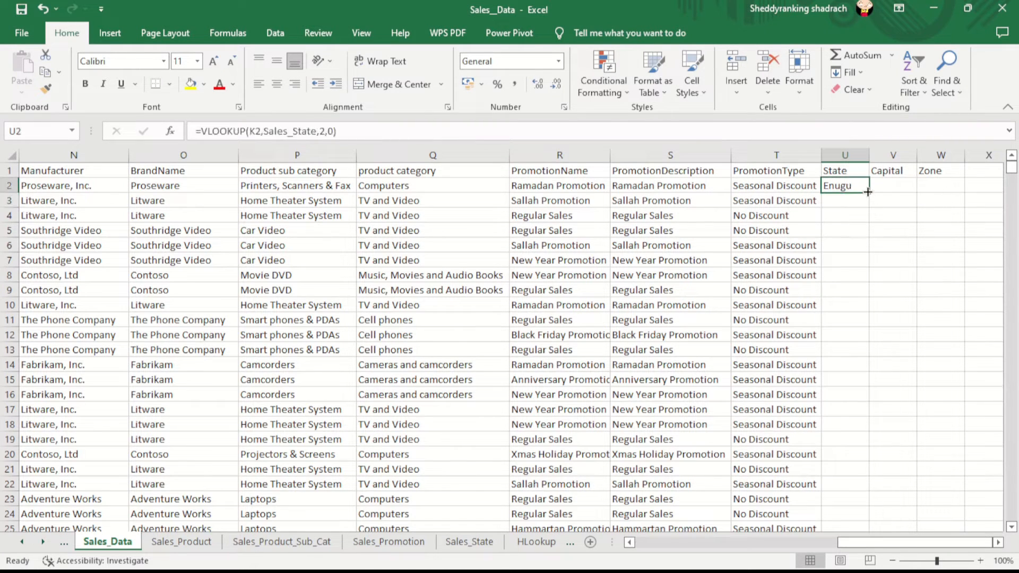
double_click(868, 192)
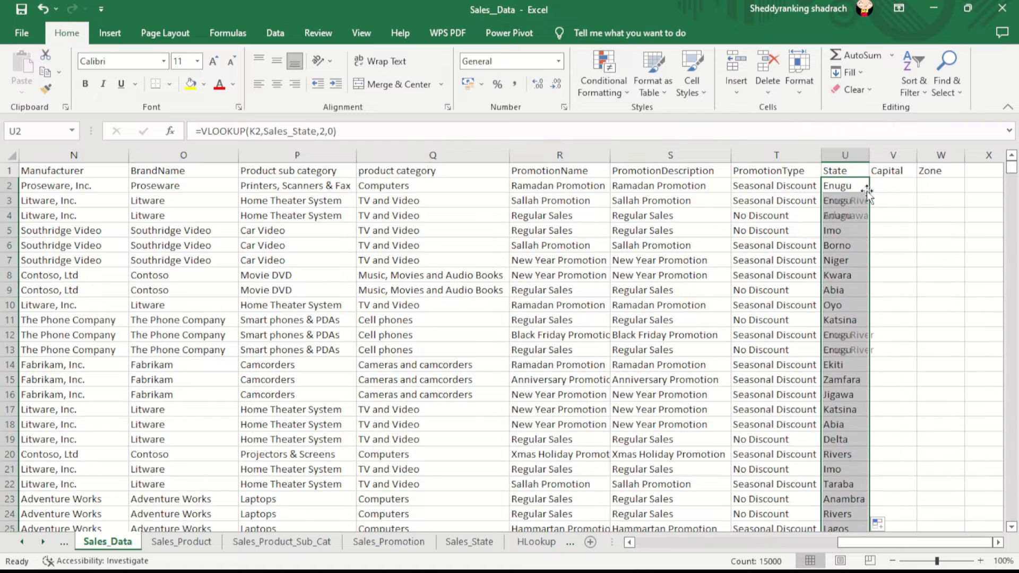
double_click(868, 151)
Copy the State lookup formula from U2 and paste it into V2 under the Capital header.
double_click(894, 186)
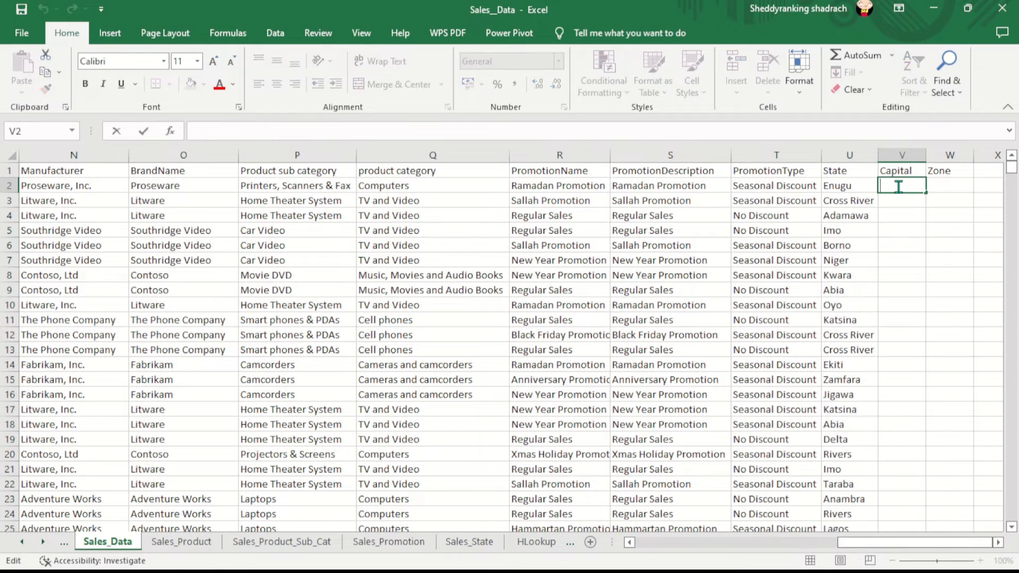
click(864, 189)
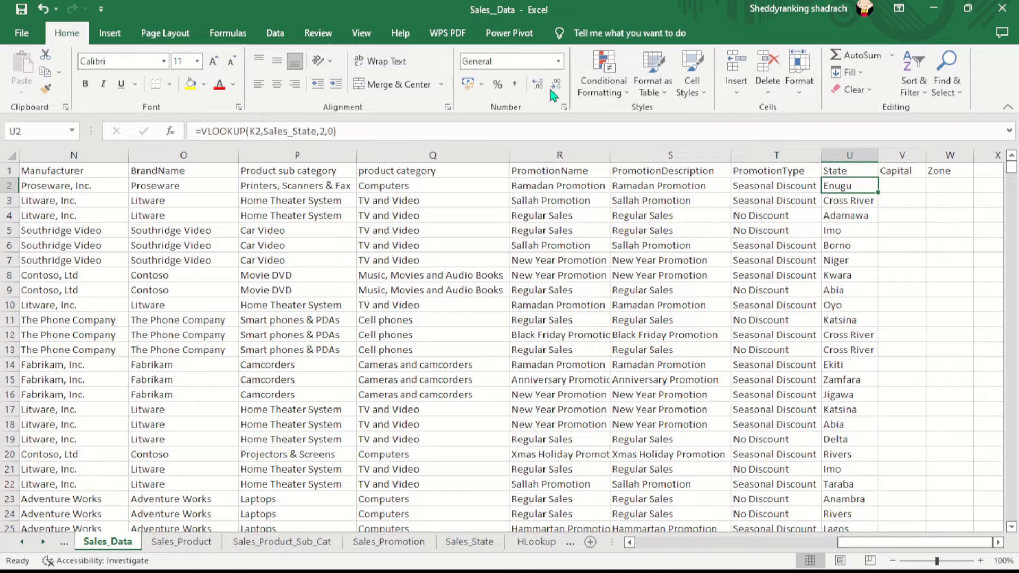
click(476, 134)
key(ctrl+a)
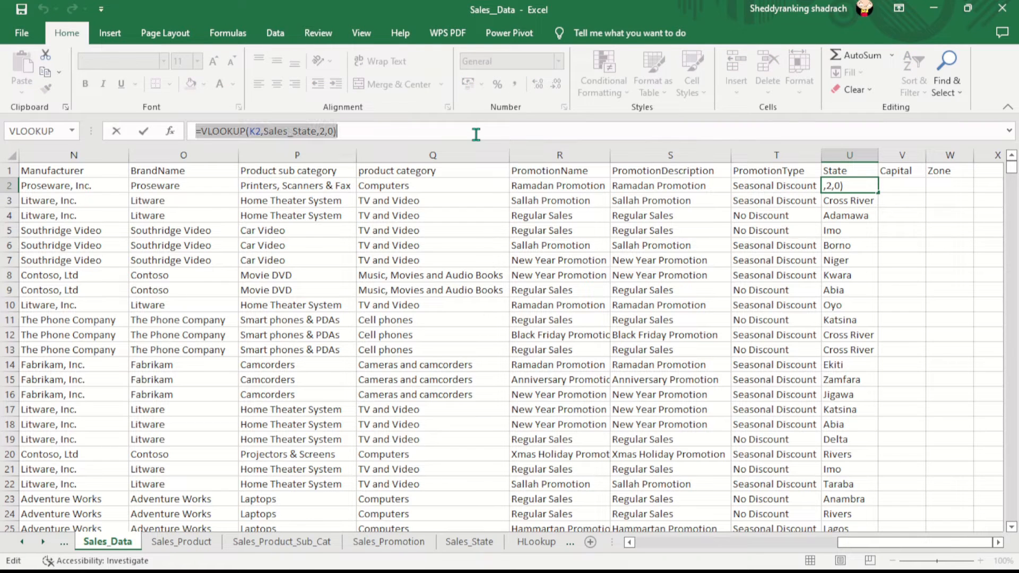
key(ctrl+c)
click(463, 129)
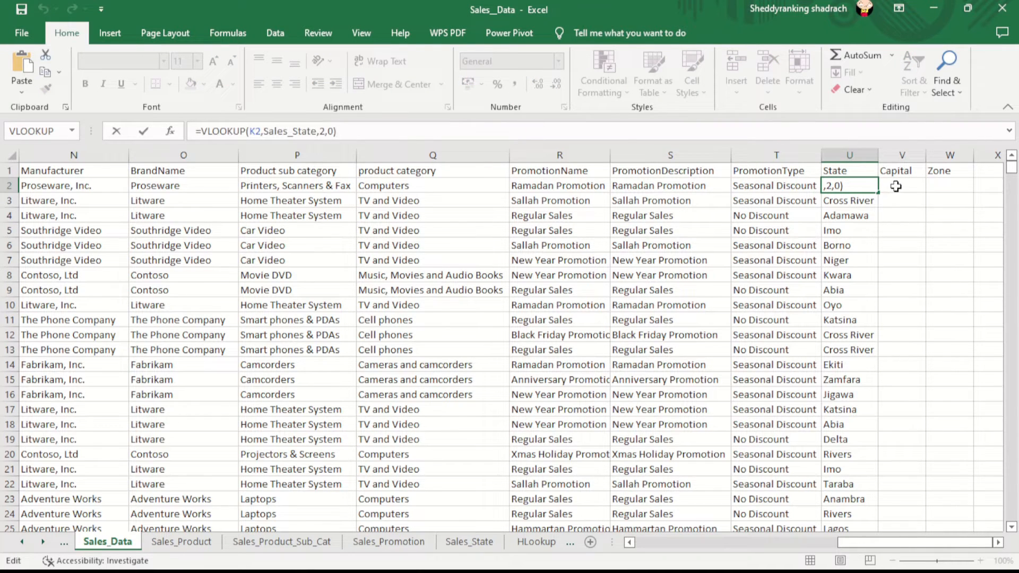
click(888, 183)
double_click(908, 186)
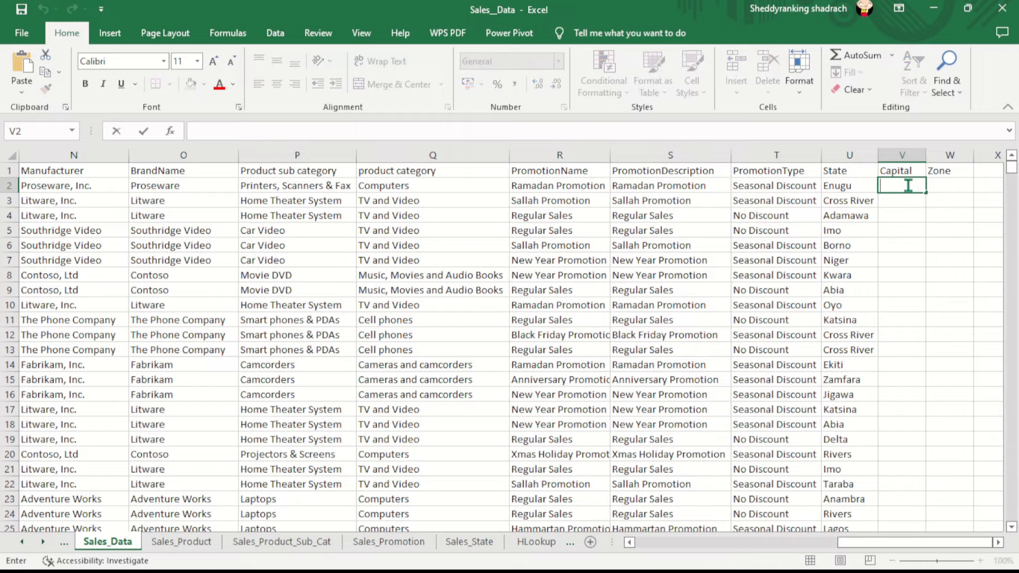
key(ctrl+v)
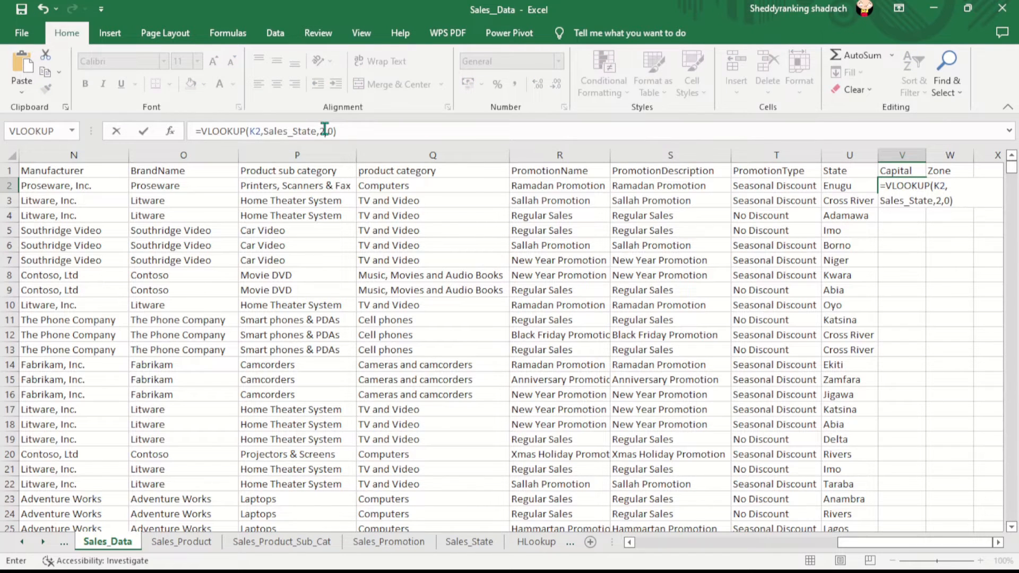
Change the V2 formula's column index to 3, giving =VLOOKUP(K2,Sales_State,3,0), and fill it down all data rows.
click(325, 130)
key(BackSpace)
text(3)
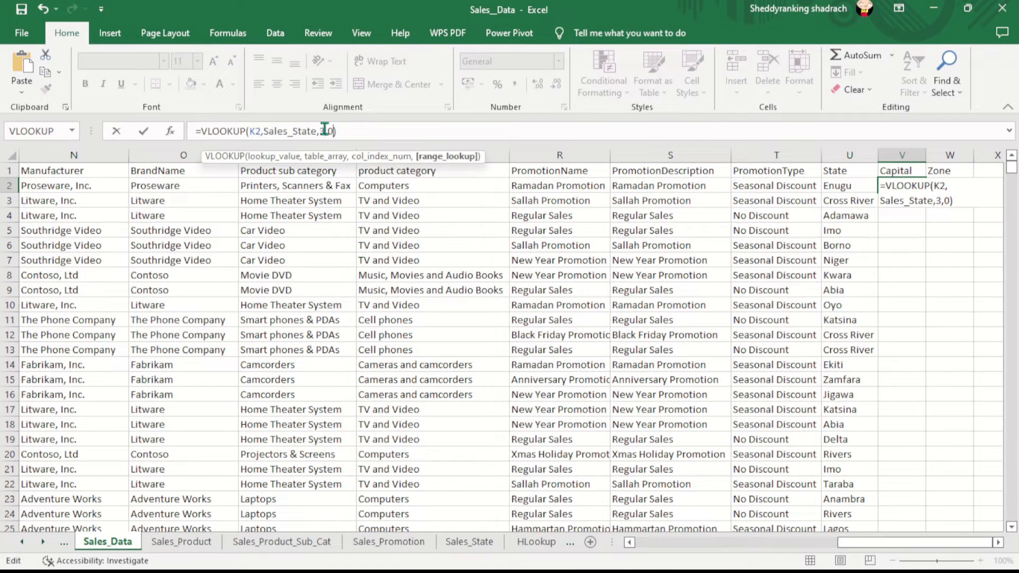
key(Return)
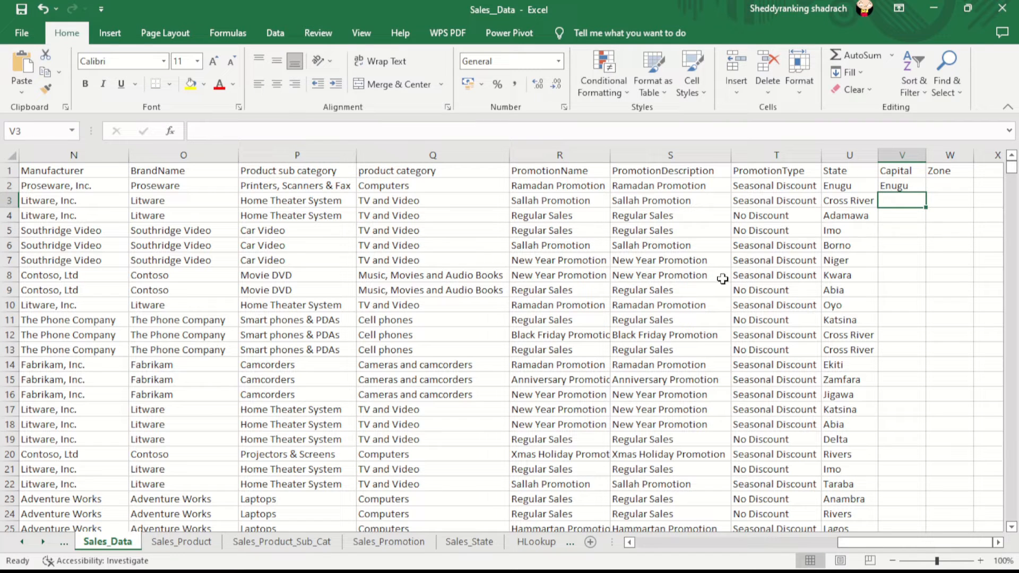
click(915, 187)
double_click(926, 191)
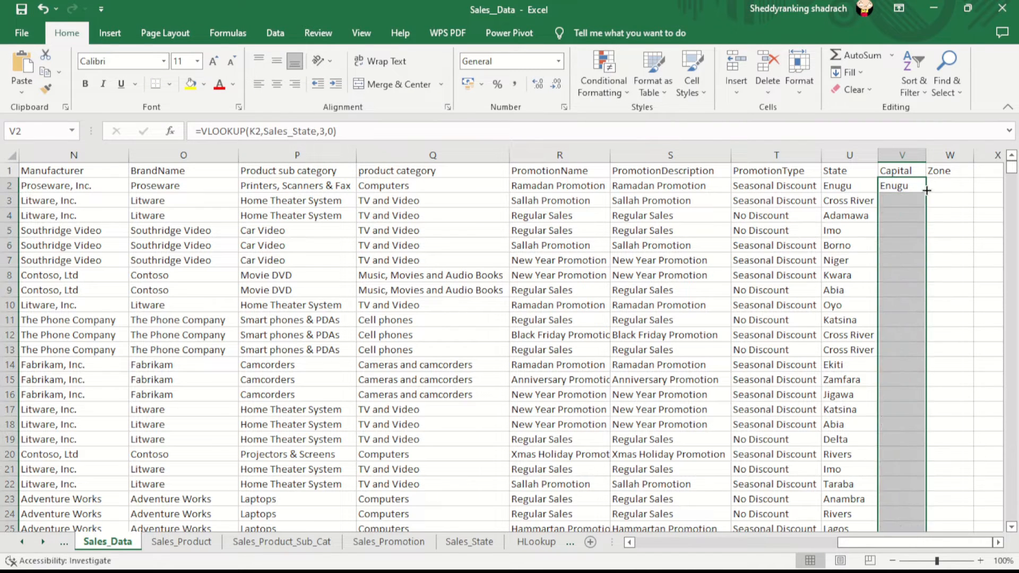
Paste the copied lookup formula into W2 under Zone and set its column index to 4, giving =VLOOKUP(K2,Sales_State,4,0).
double_click(948, 186)
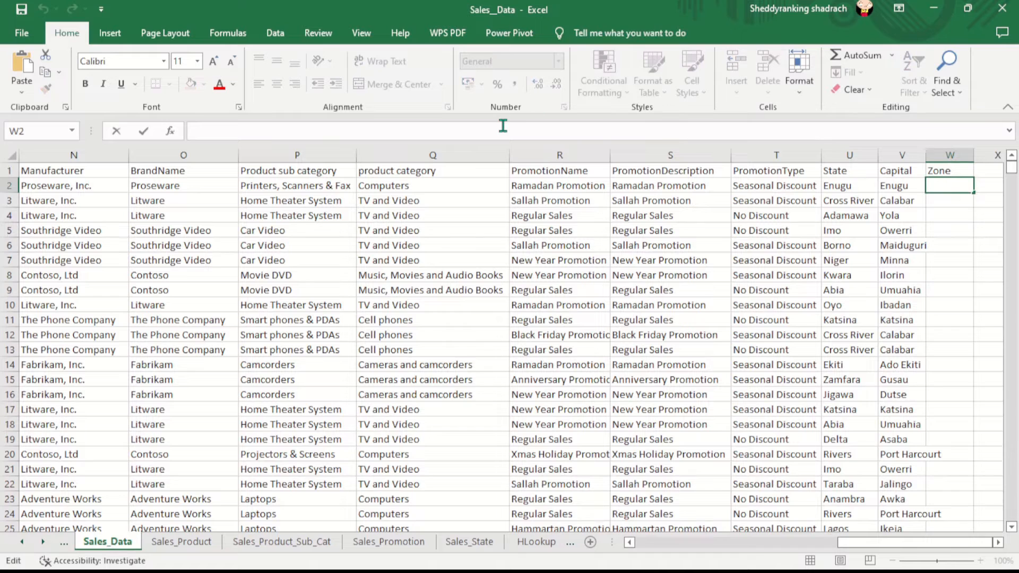
key(ctrl+v)
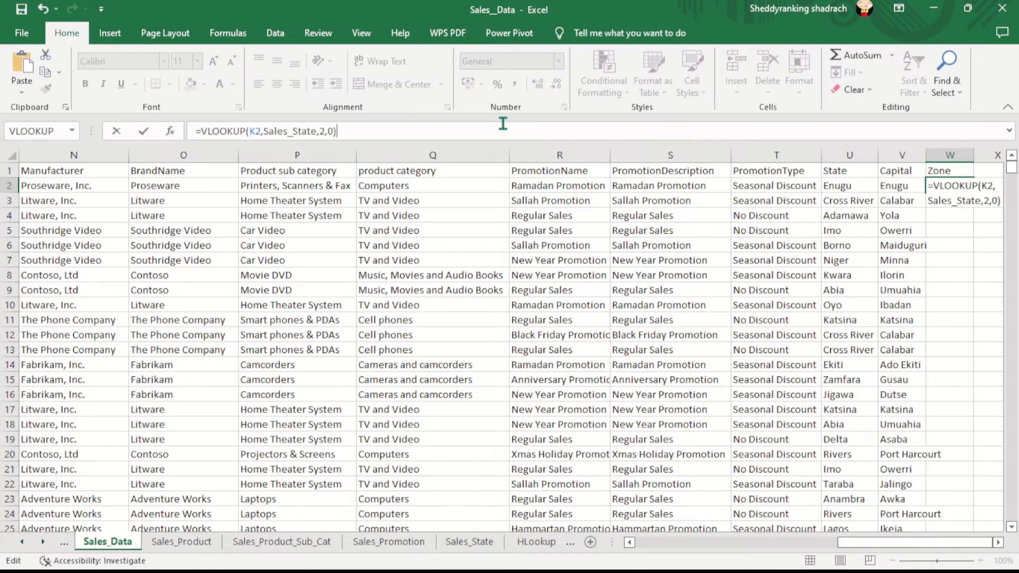
key(Left)
key(Left)
key(Left)
key(BackSpace)
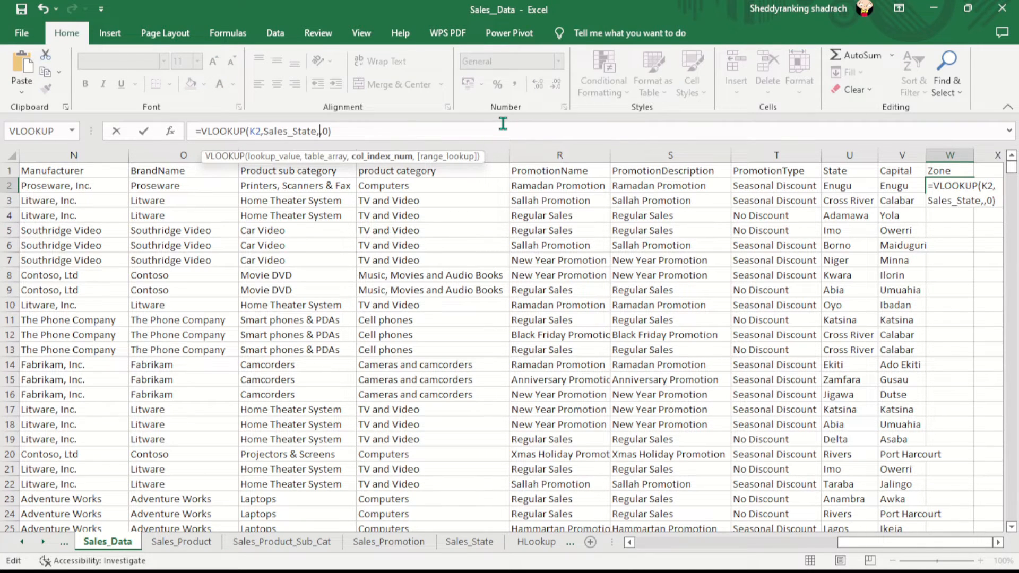
text(4)
key(End)
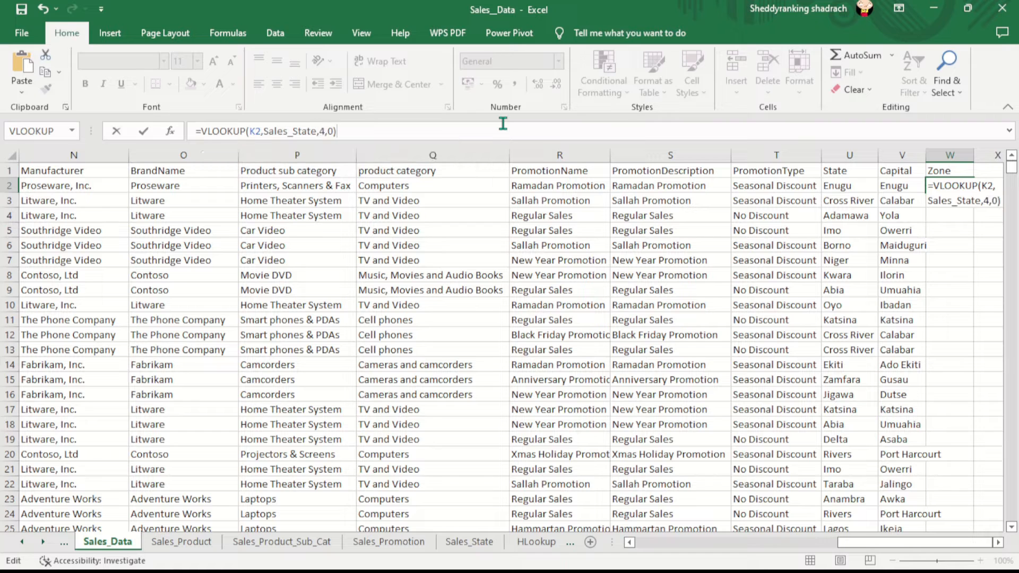
key(Return)
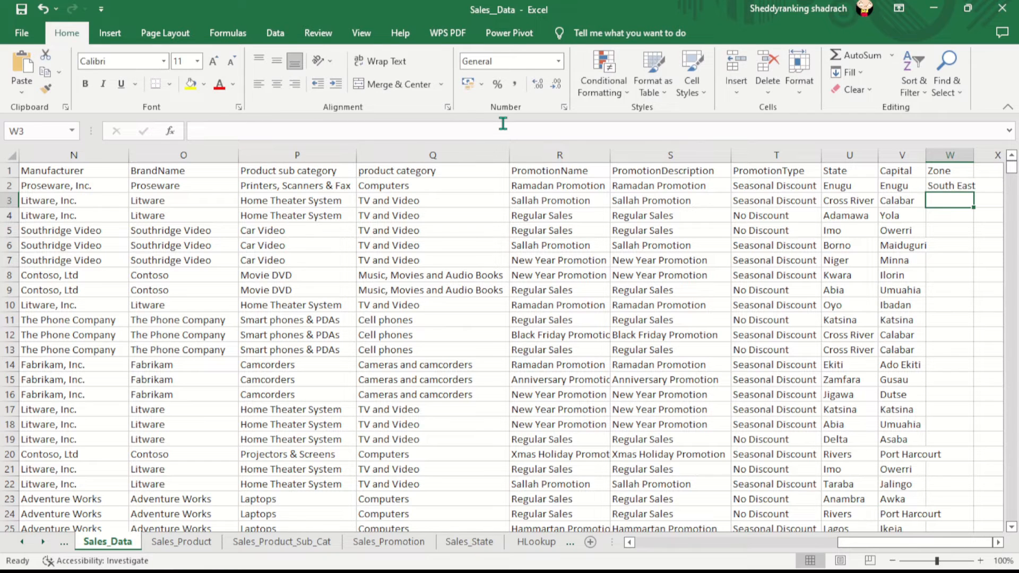
Fill the Zone lookup from W2 down all data rows and autofit column W.
click(961, 187)
double_click(975, 195)
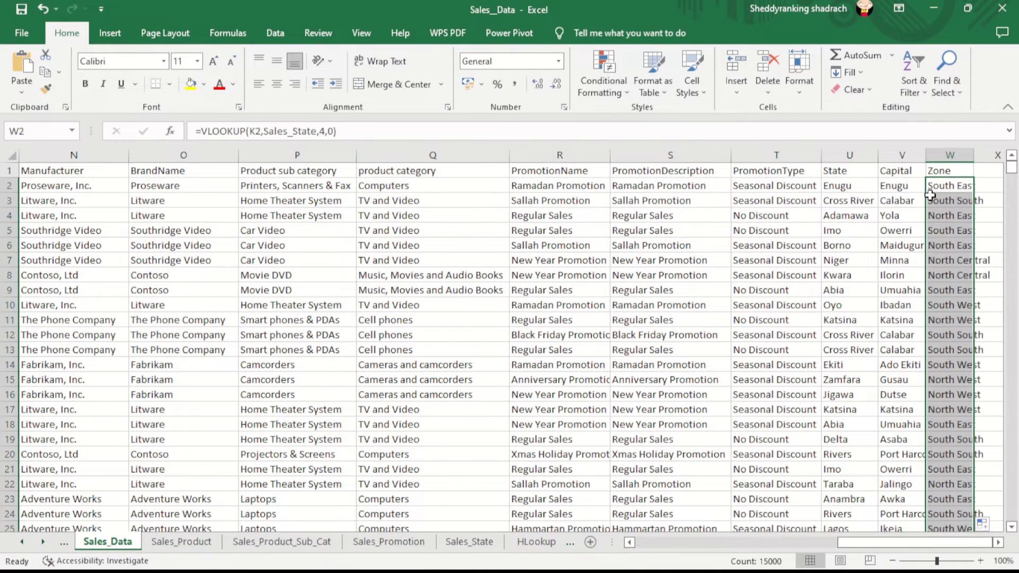
double_click(974, 155)
drag(864, 540, 945, 555)
click(787, 305)
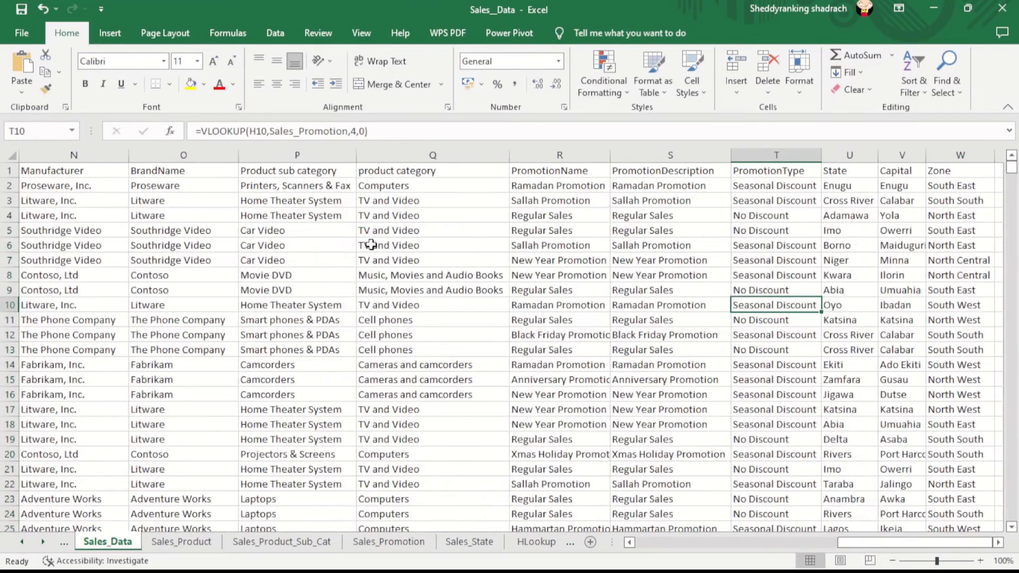
Check the PivotTable creation options for the Sales_Data table, cancel them, and browse the list of recommended PivotTables.
click(333, 245)
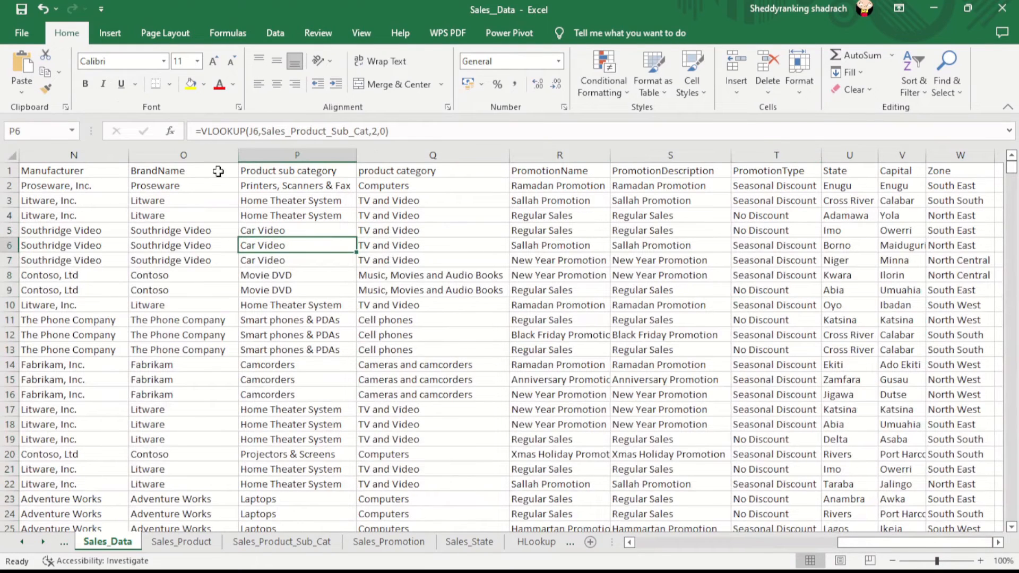
click(28, 64)
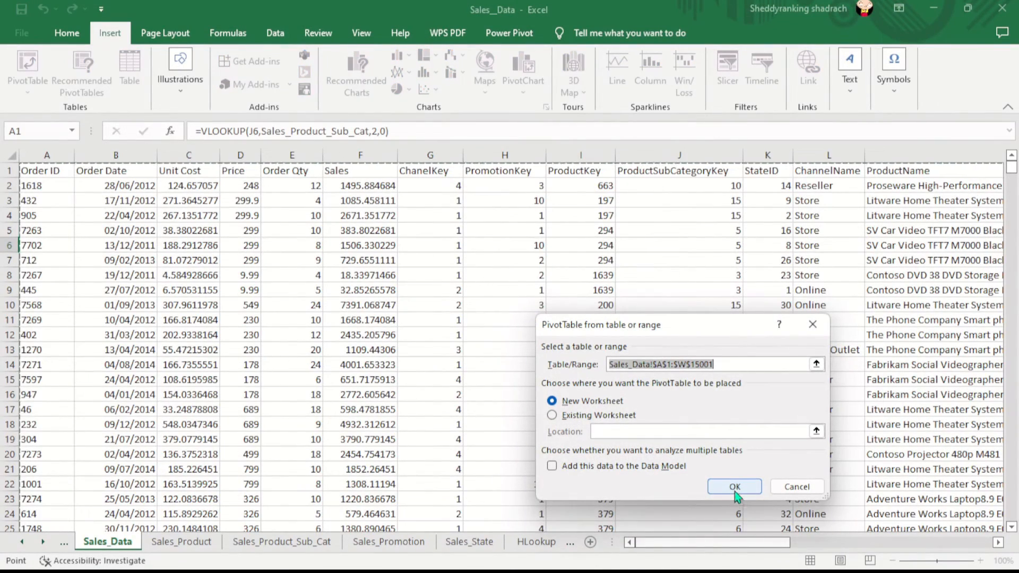
click(797, 486)
click(85, 74)
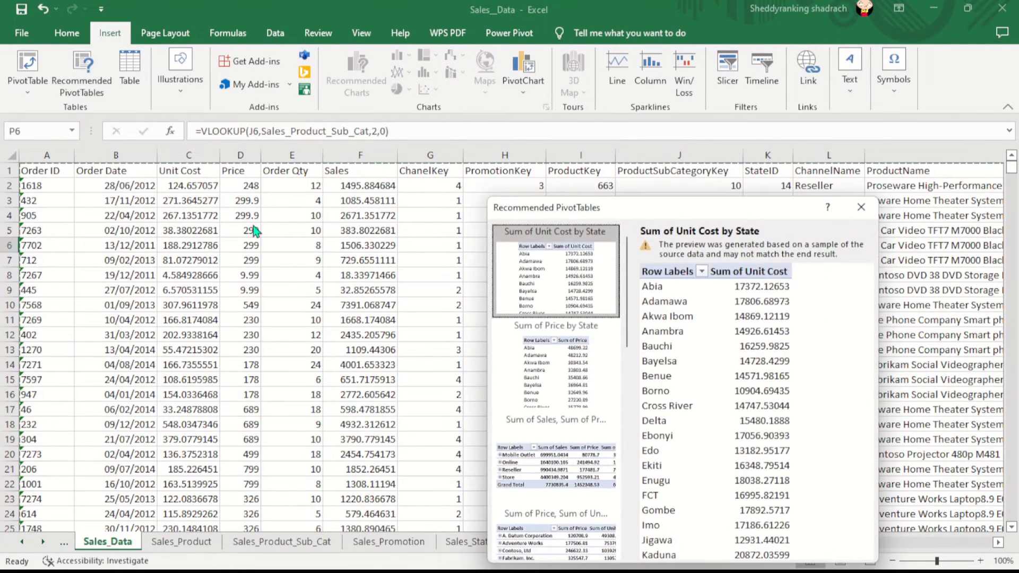
drag(718, 213, 588, 163)
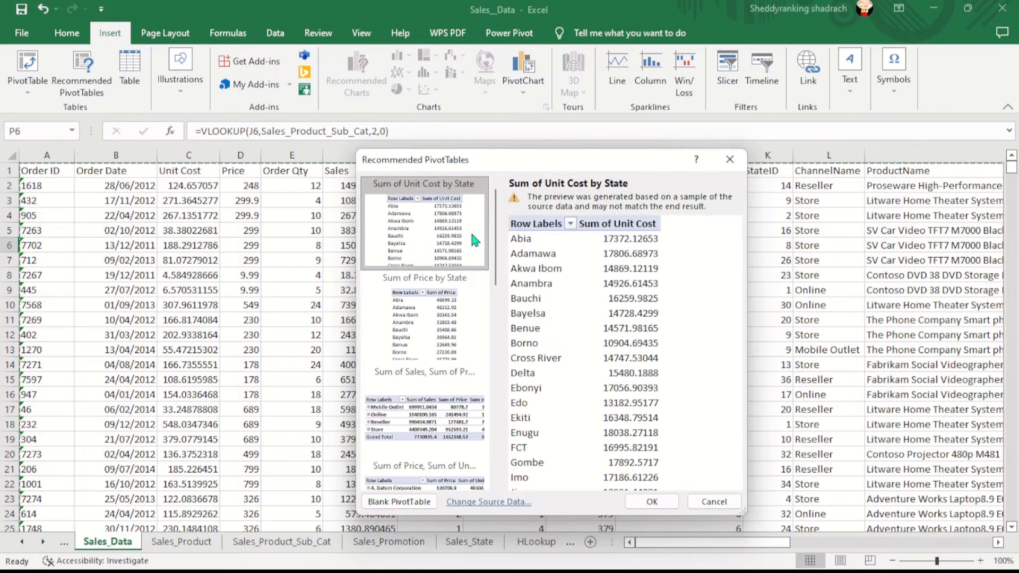
scroll(492, 228, down, 1)
drag(492, 228, 499, 445)
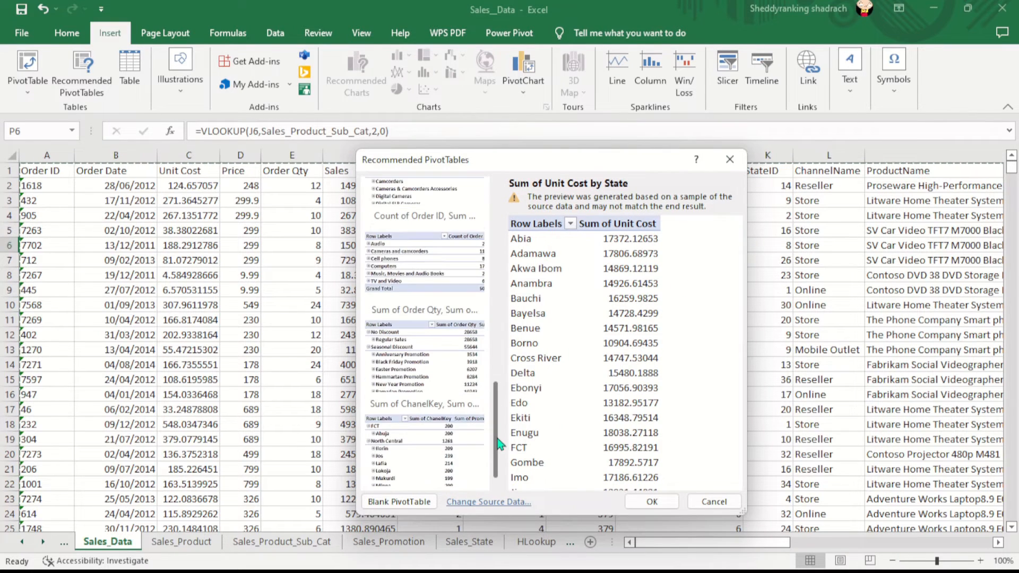
scroll(499, 429, up, 10)
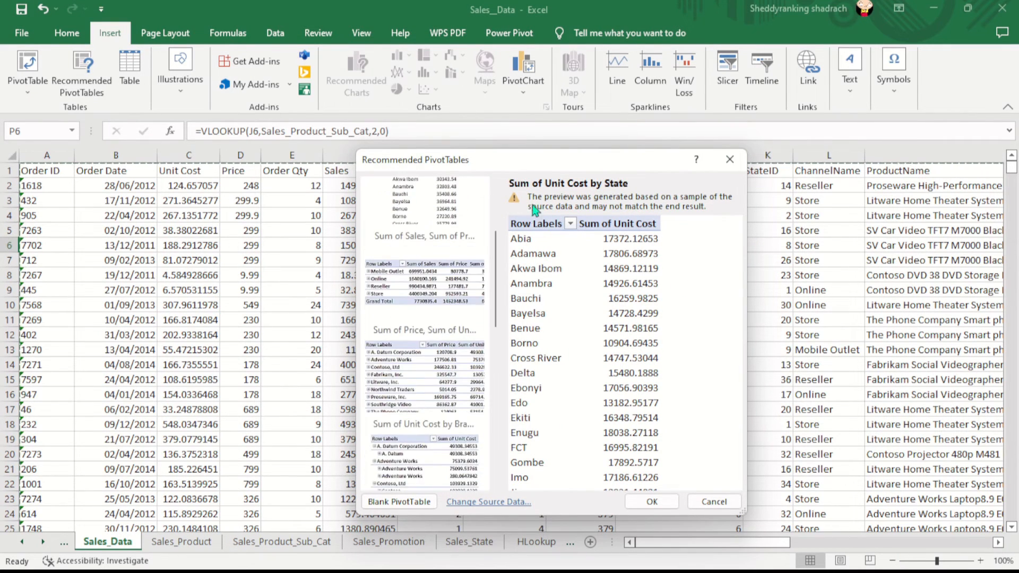
Preview the recommended PivotTables for price by manufacturer and order quantity by promotion, closing the recommendations without inserting one.
click(425, 392)
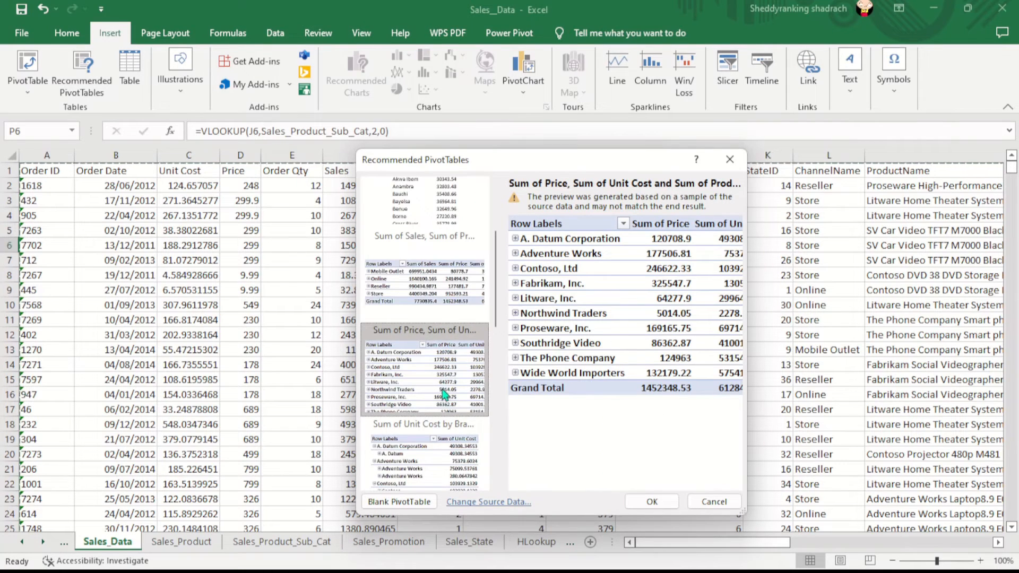
drag(500, 298, 495, 451)
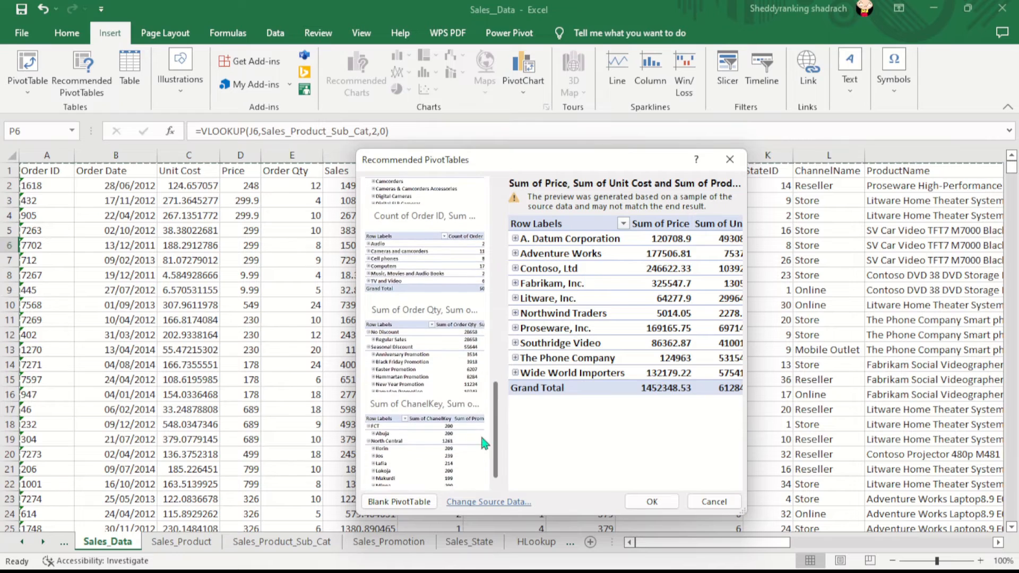
click(449, 353)
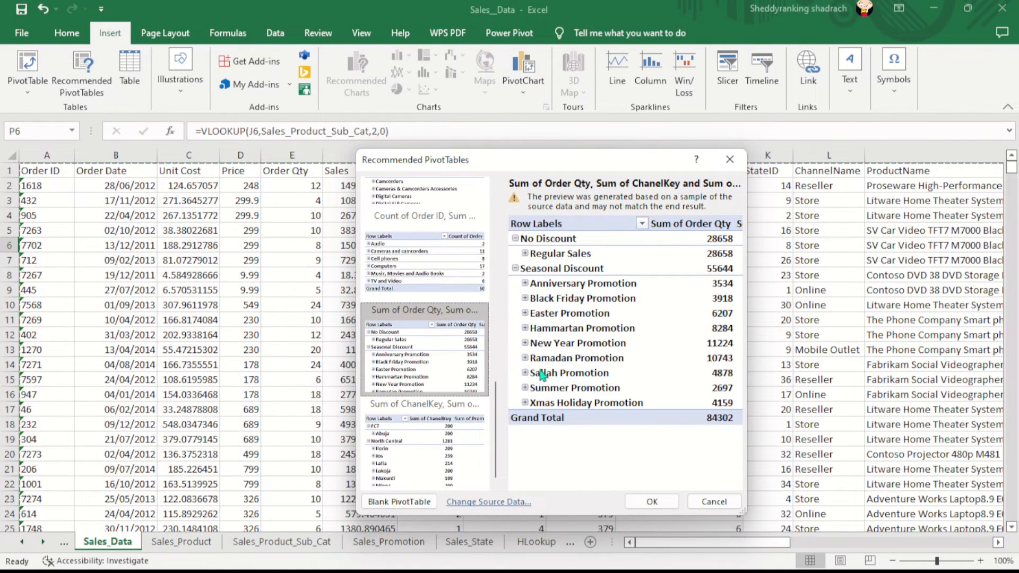
drag(496, 421, 435, 477)
click(714, 502)
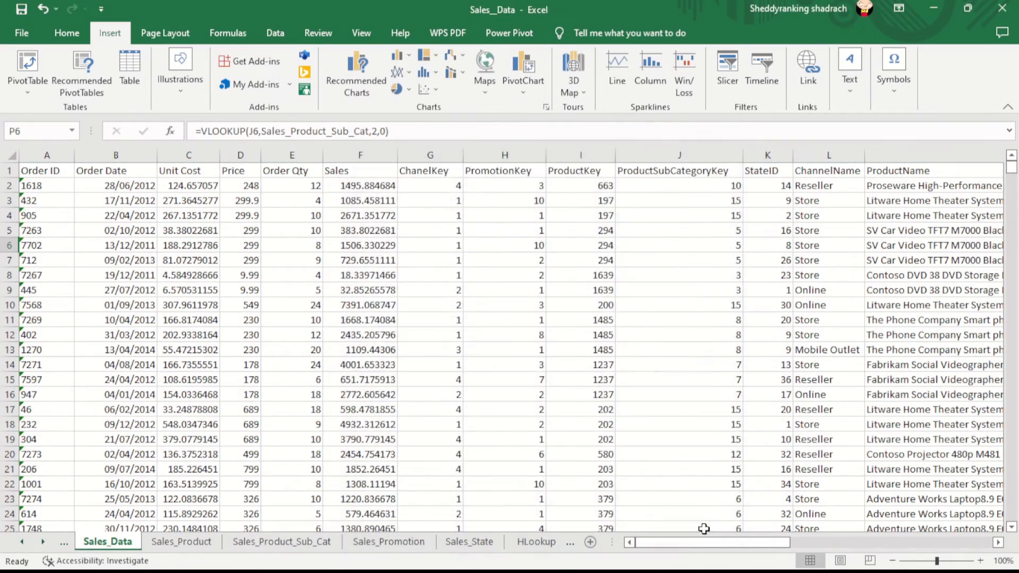
Compare the vertical layout of the Sales_Data and Sales_Product tables with the horizontal table on the HLookup sheet.
mouse_move(685, 542)
mouse_down()
mouse_move(875, 542)
mouse_move(683, 542)
mouse_up()
drag(725, 542, 627, 438)
drag(722, 544, 852, 553)
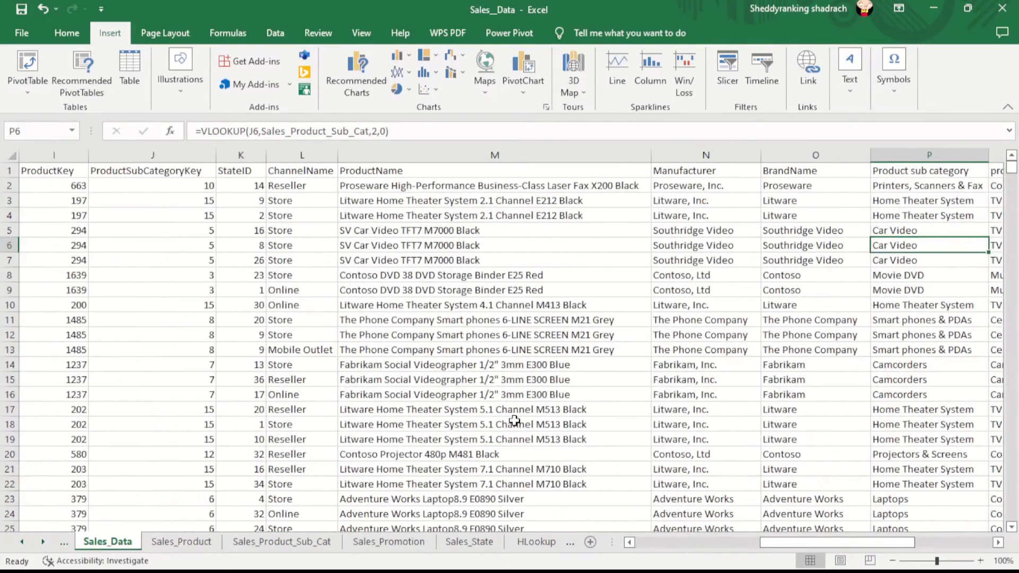
click(551, 541)
click(115, 246)
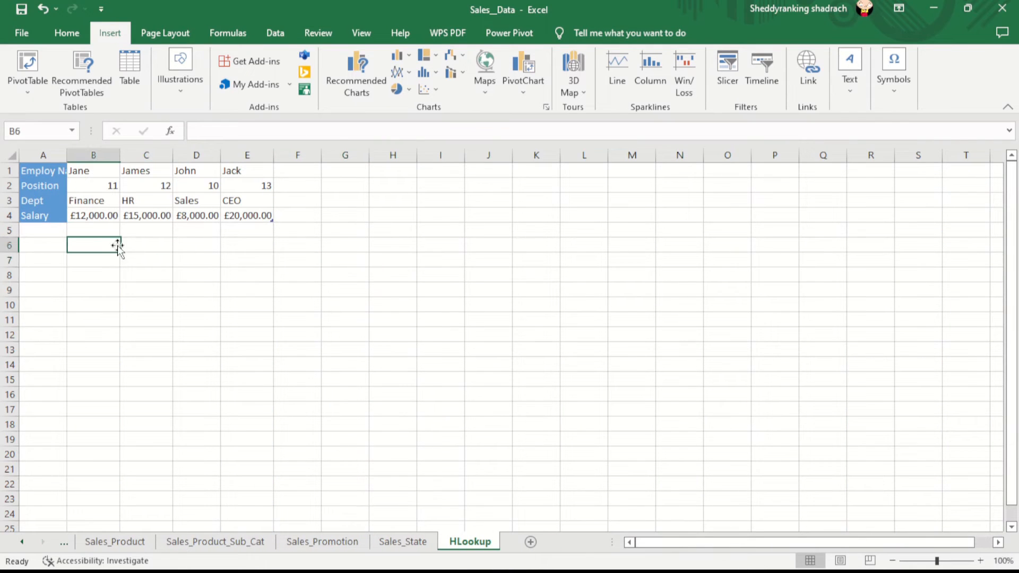
click(97, 542)
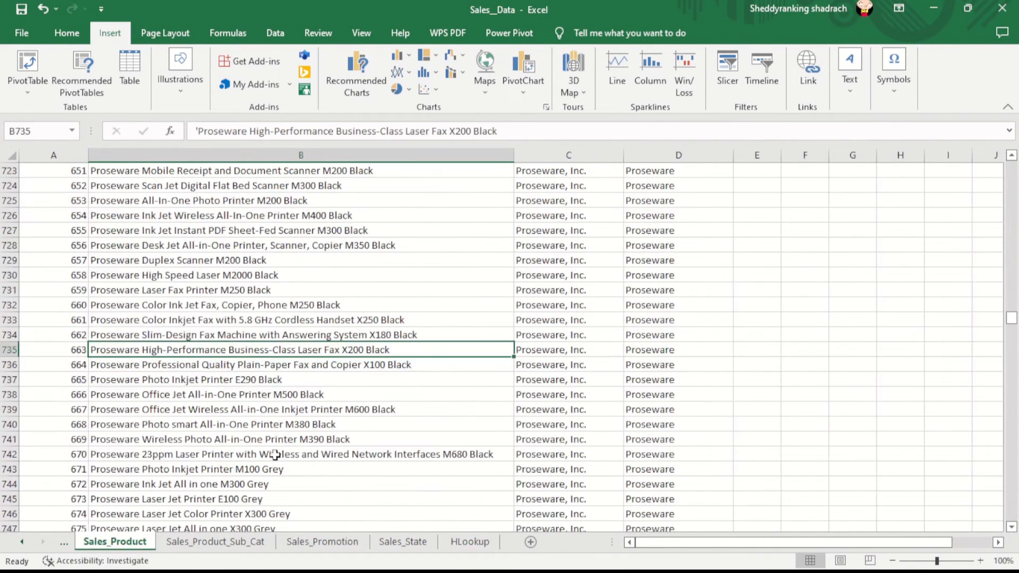
click(20, 199)
click(720, 220)
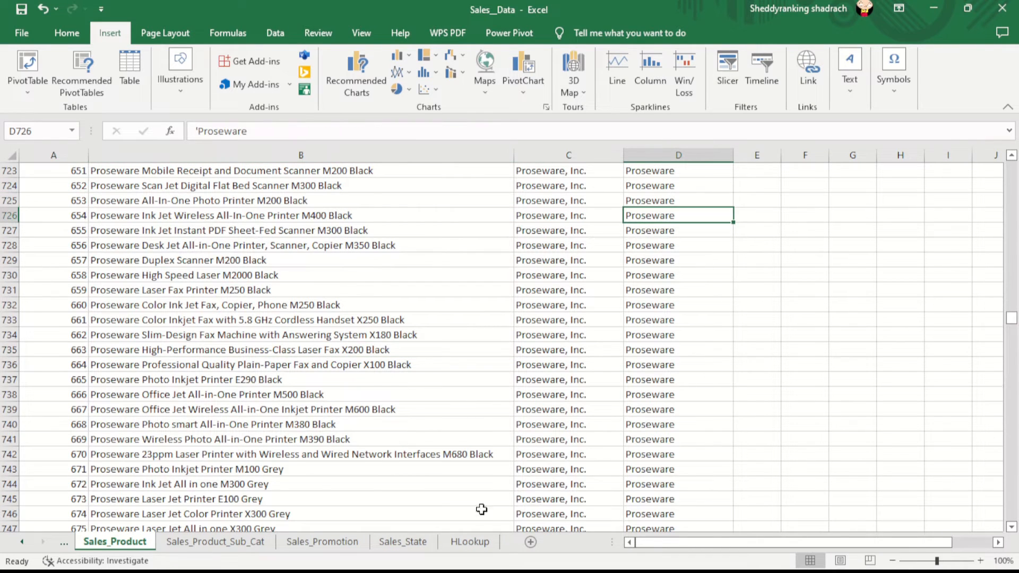
click(470, 542)
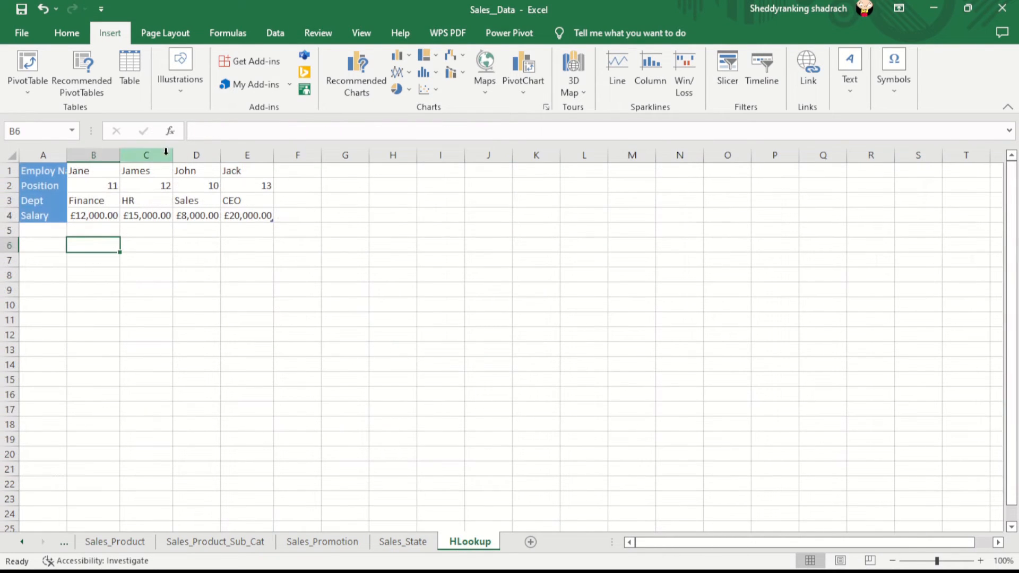
Start an HLOOKUP function in cell A7 with B2 as its lookup value.
click(70, 161)
click(66, 256)
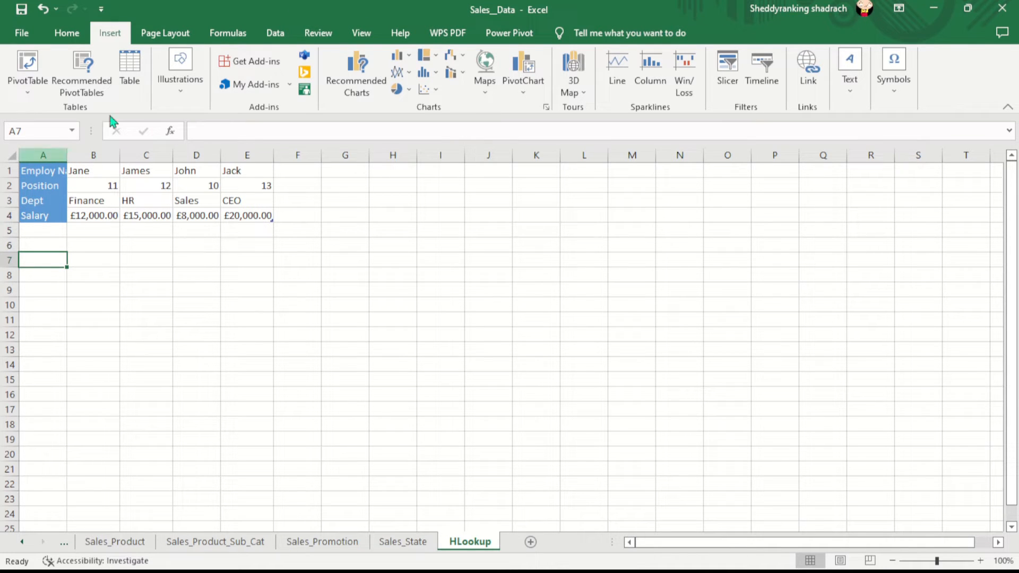
click(170, 131)
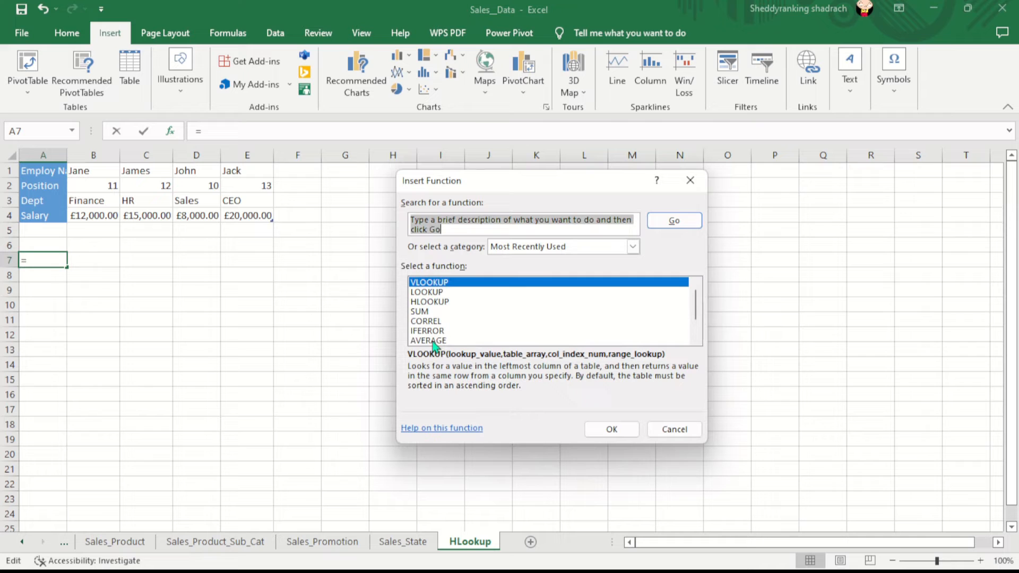
click(435, 302)
click(613, 432)
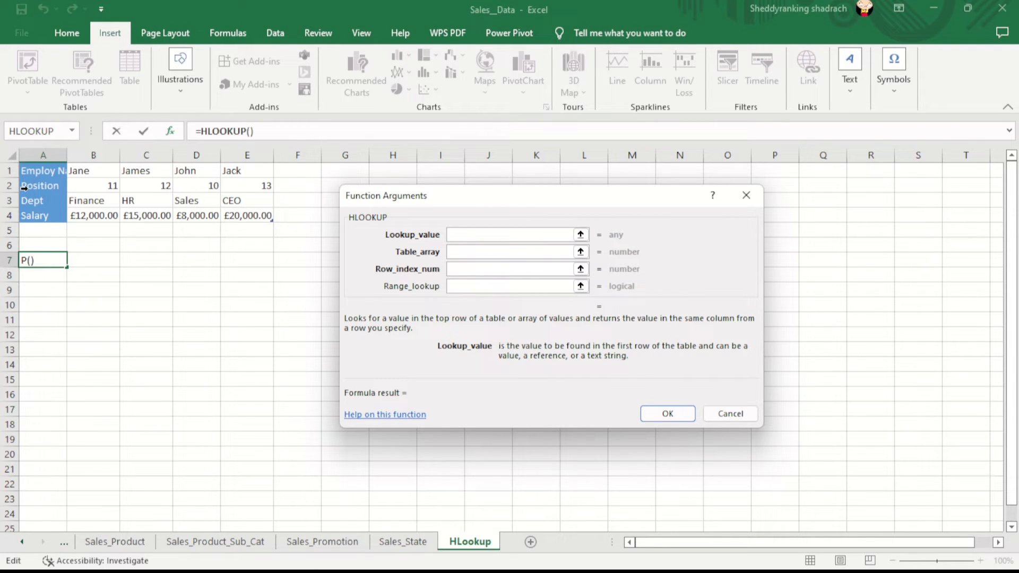
click(110, 186)
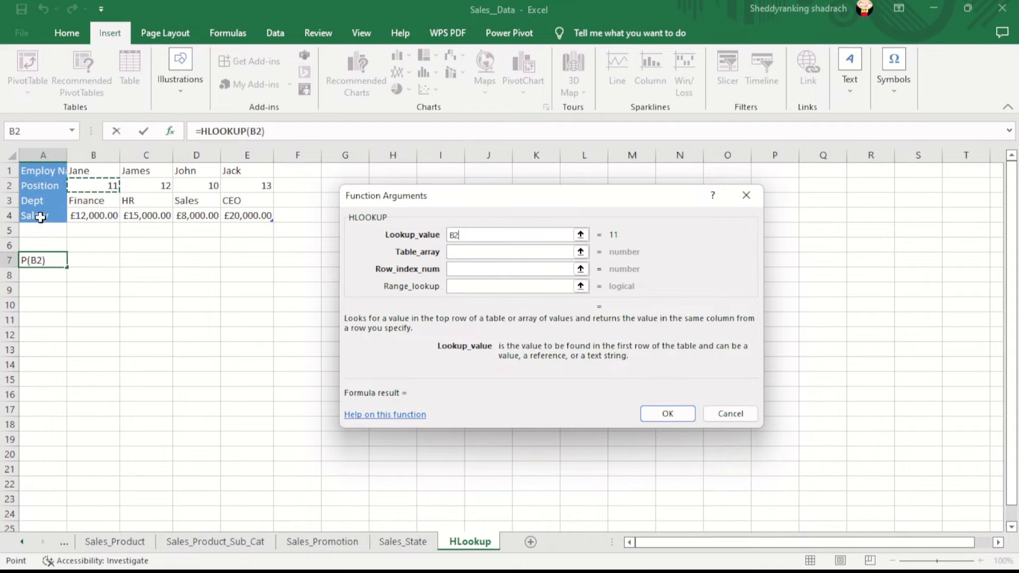
drag(537, 190, 665, 216)
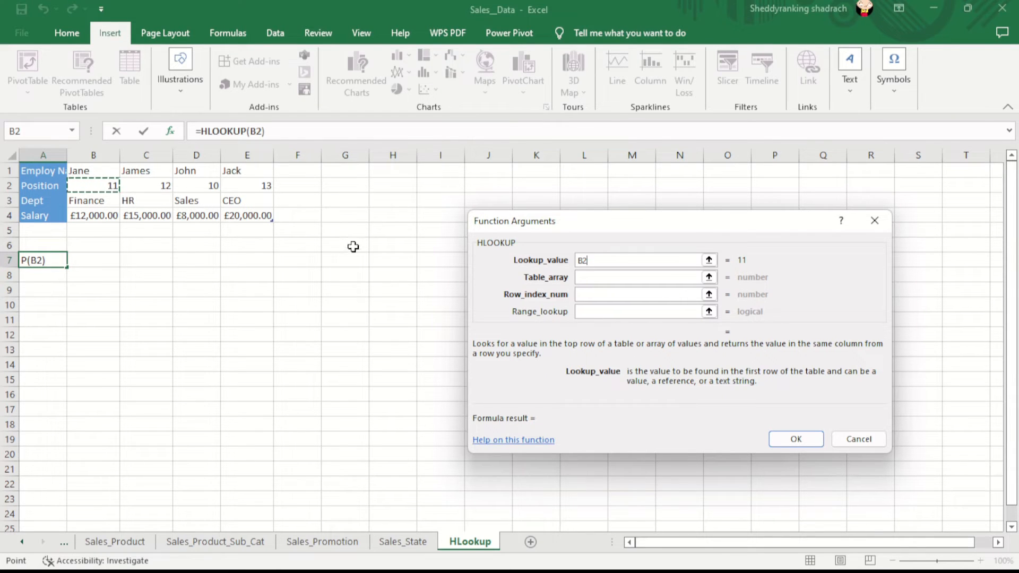
Set the HLOOKUP table array to A2:E4.
click(594, 278)
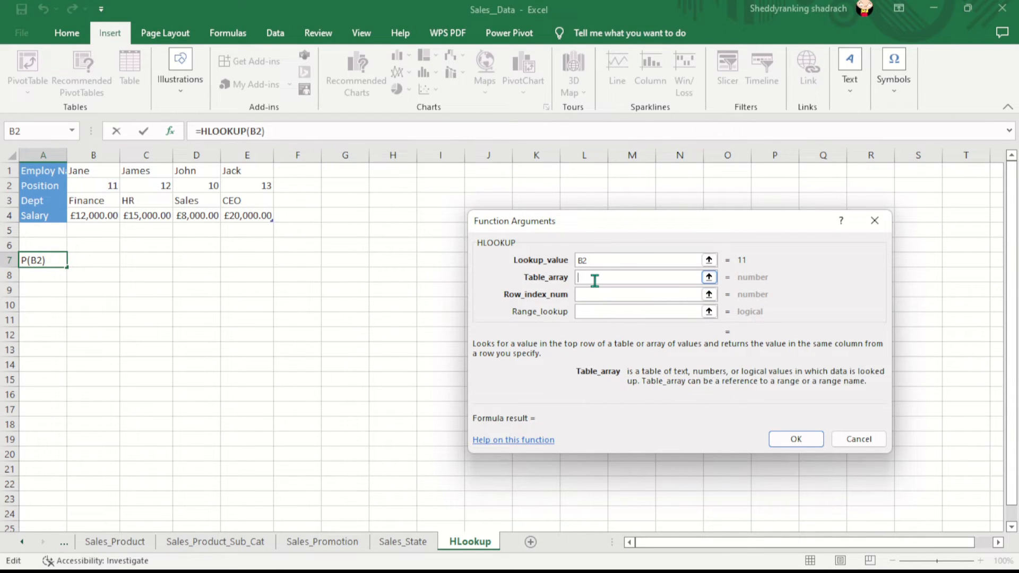
text(a2)
key(BackSpace)
key(BackSpace)
key(Caps_Lock)
text(A2)
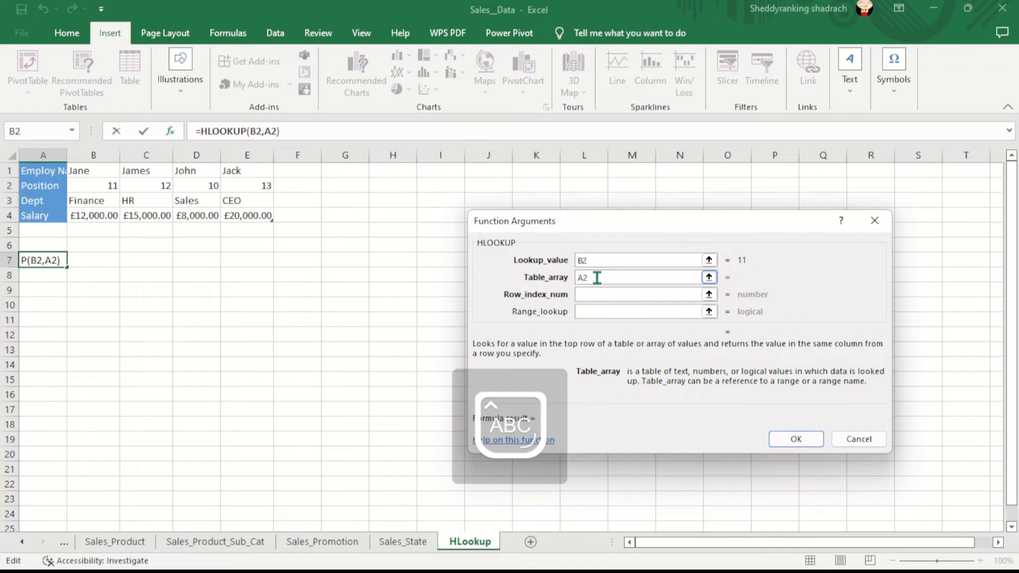
text(:)
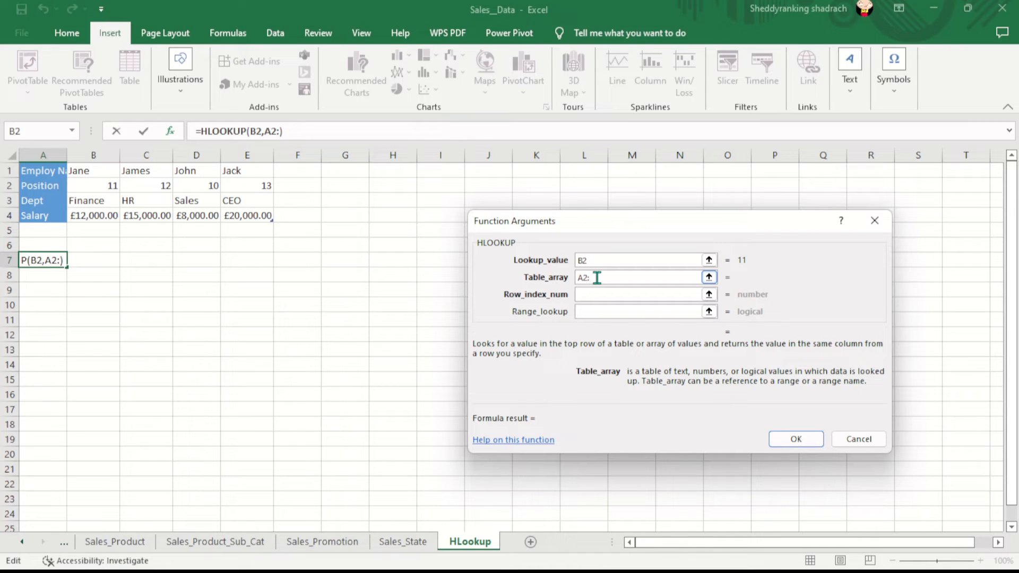
text(E4)
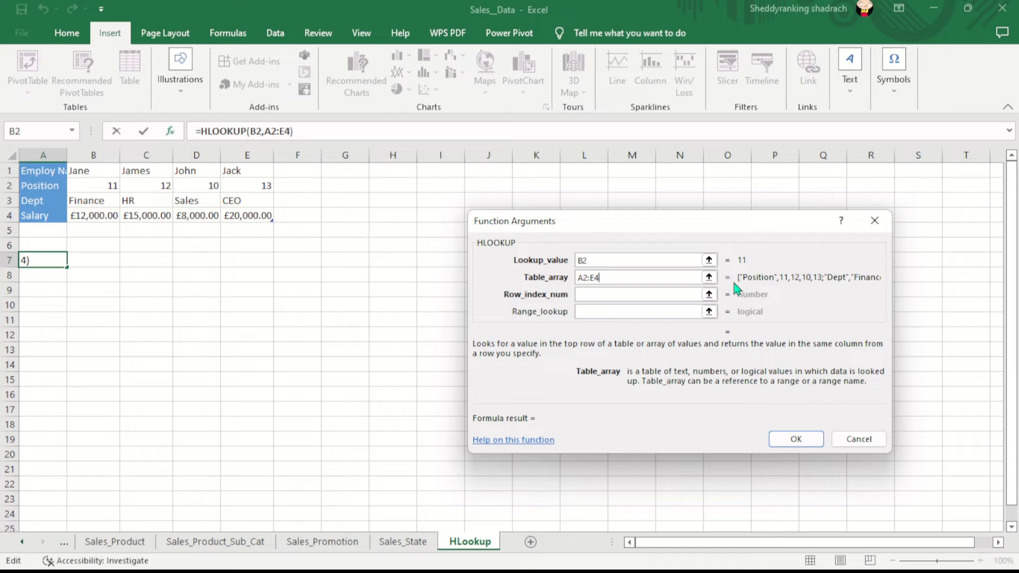
Set the HLOOKUP row index to 4 and range lookup to 0, and insert the formula in A7.
click(606, 295)
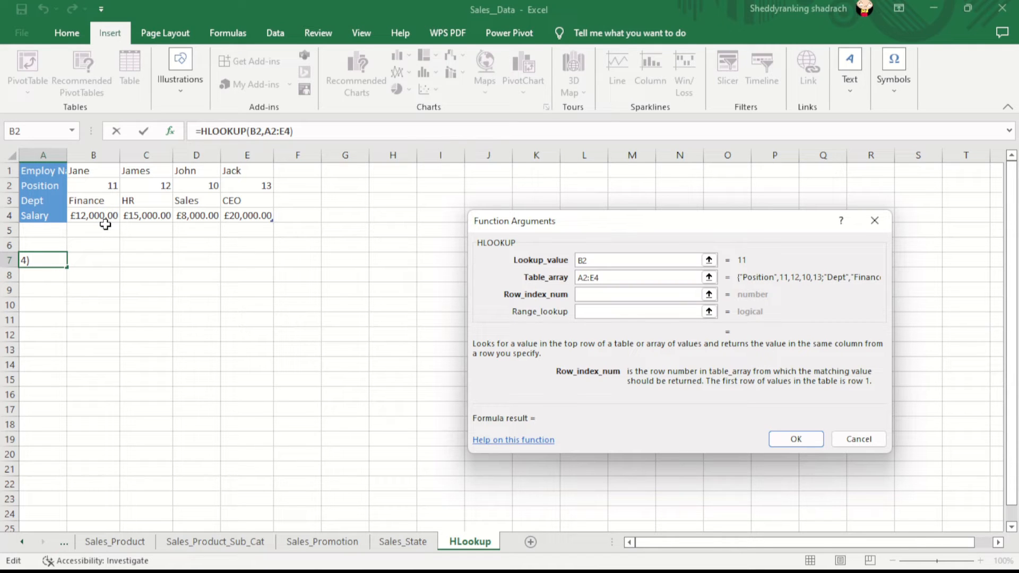
text(4)
click(619, 311)
text(0)
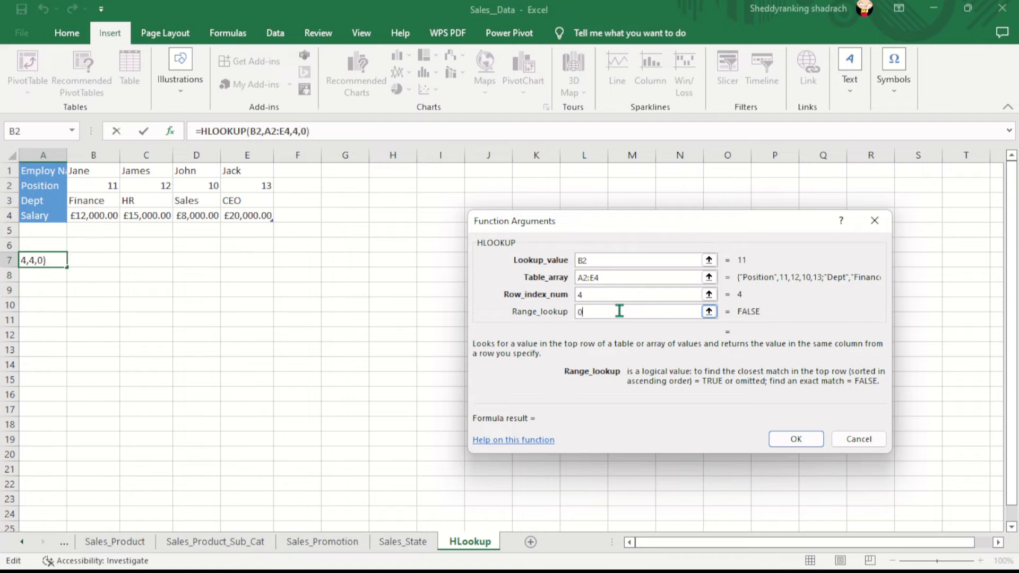
click(797, 438)
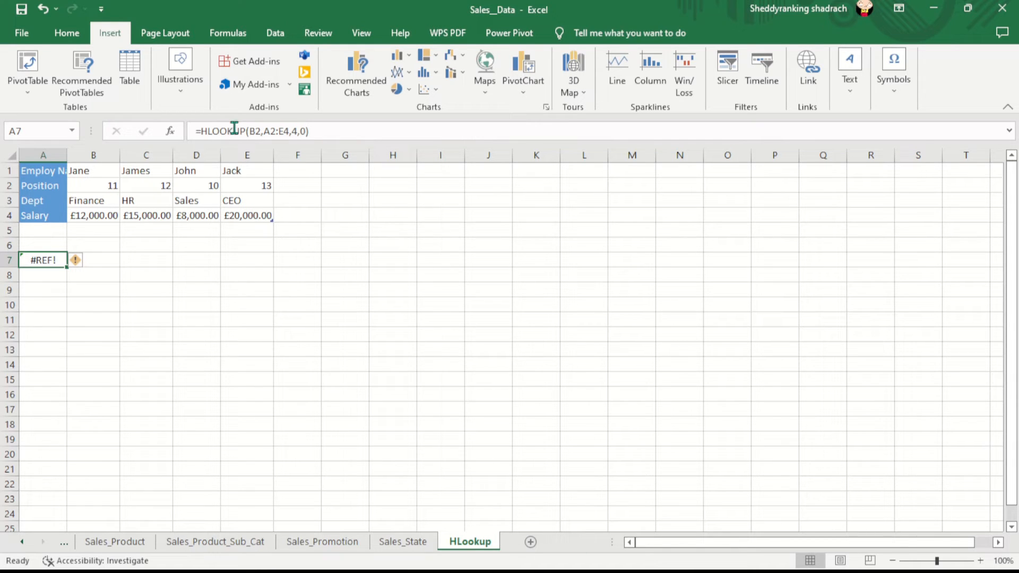
Correct the row index in A7's HLOOKUP formula to 3.
click(261, 131)
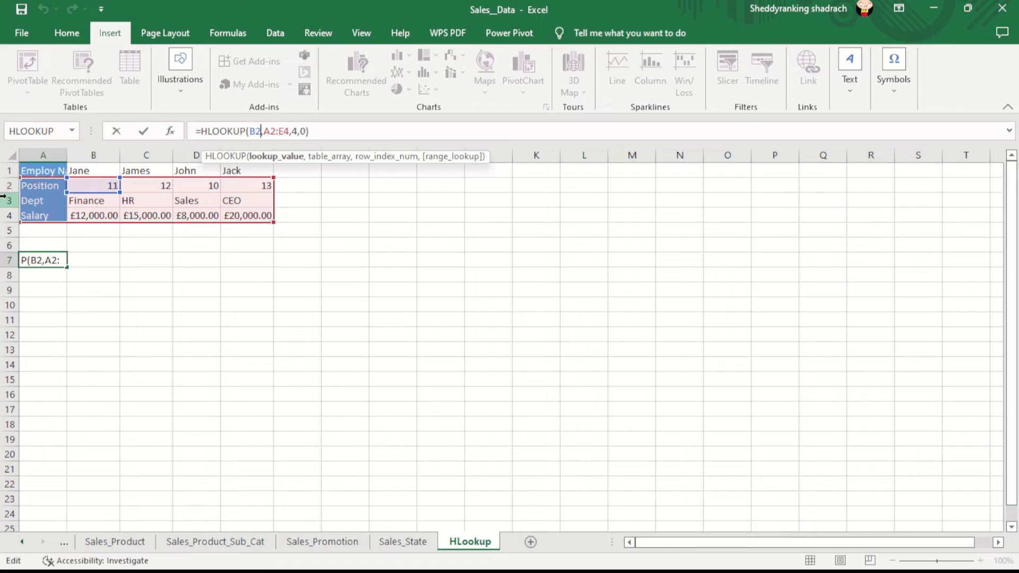
click(297, 131)
key(BackSpace)
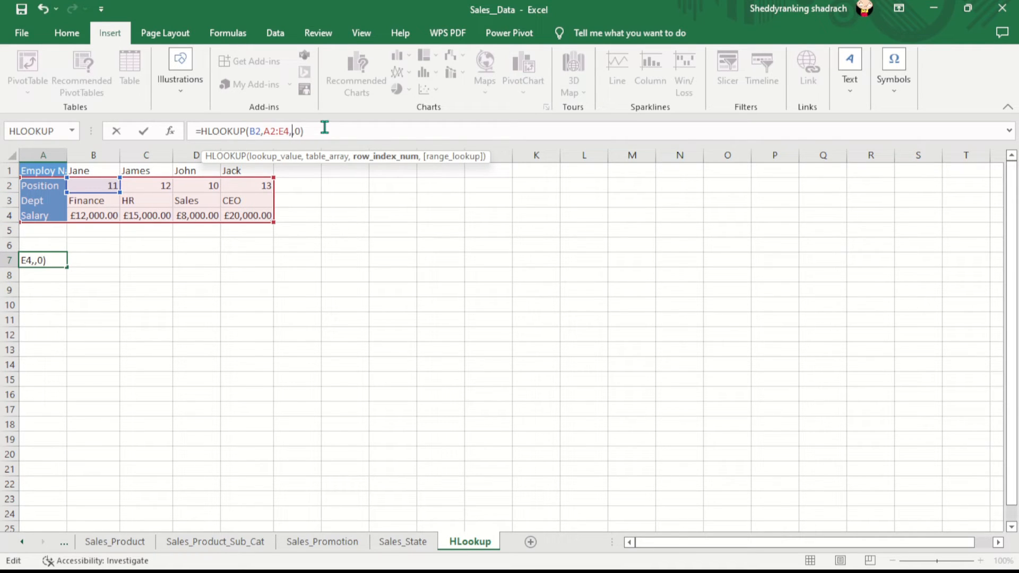
text(3)
click(323, 131)
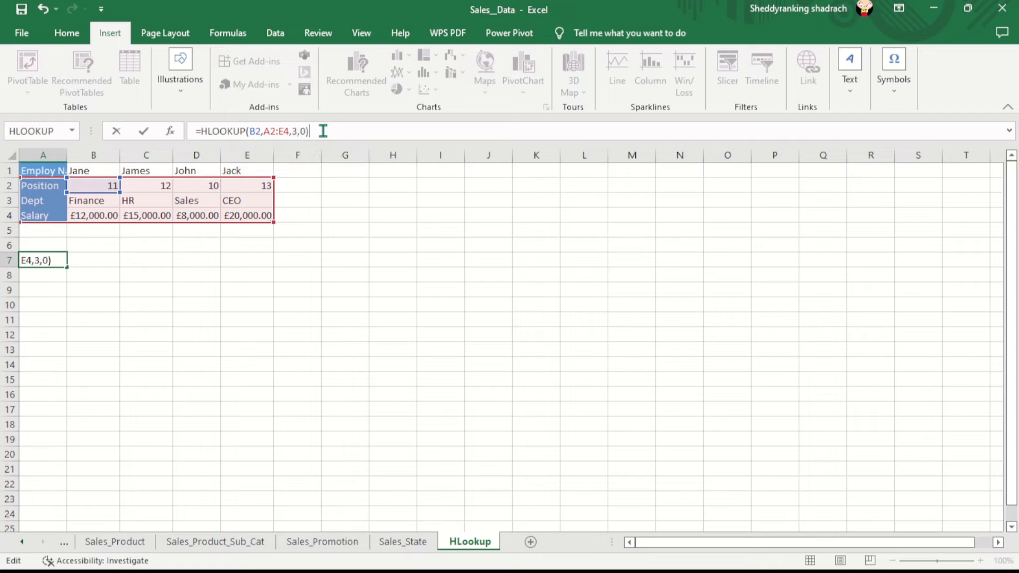
key(Return)
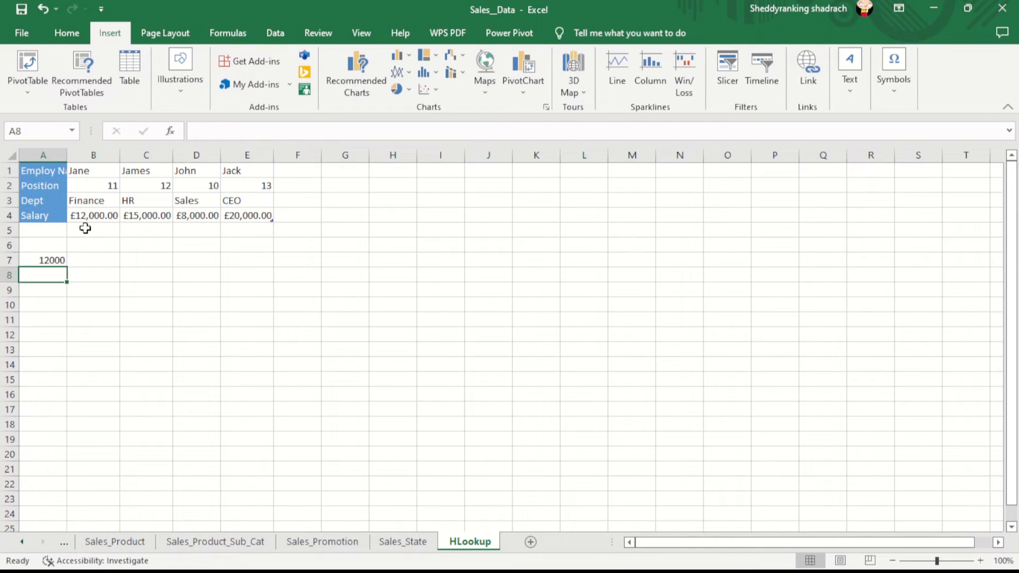
Examine the HLOOKUP formula in A7 against the employee name and department rows of the horizontal table.
click(49, 258)
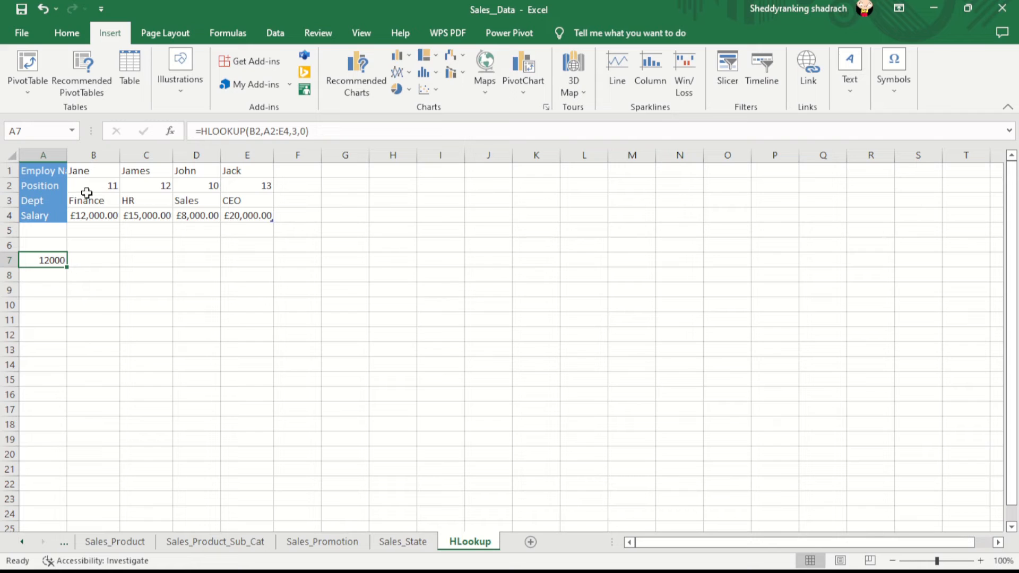
click(16, 170)
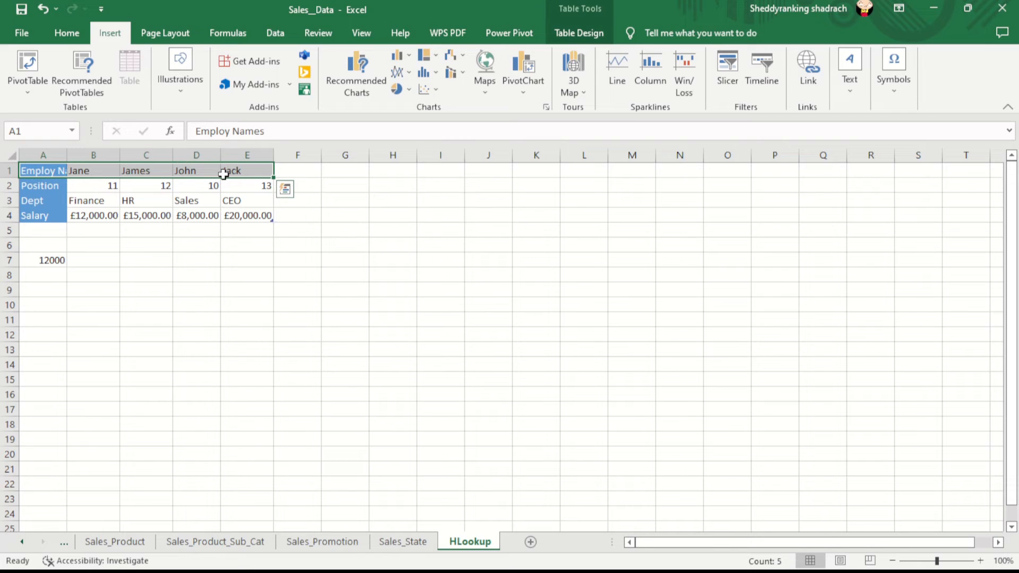
drag(194, 181, 194, 183)
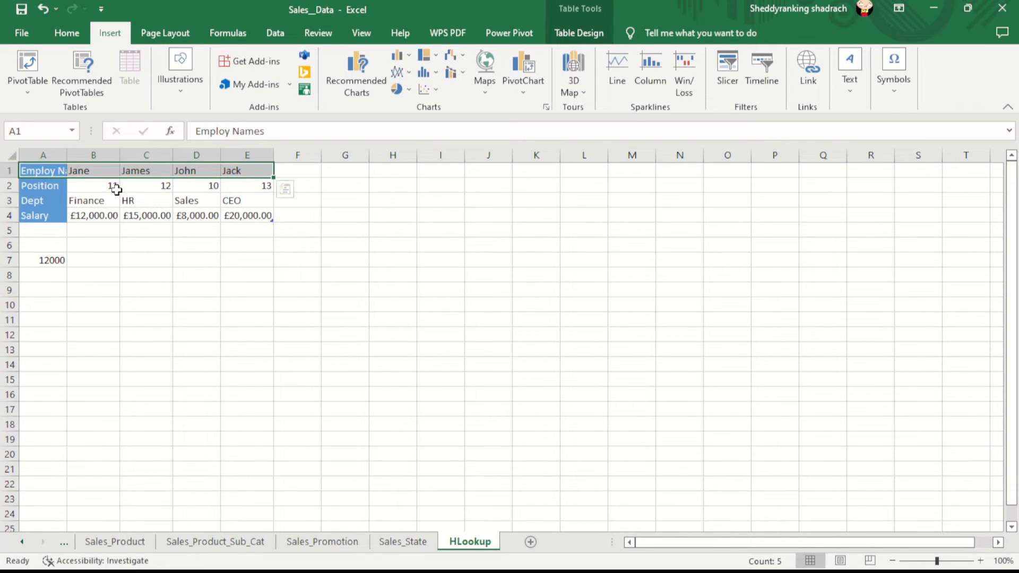
click(190, 205)
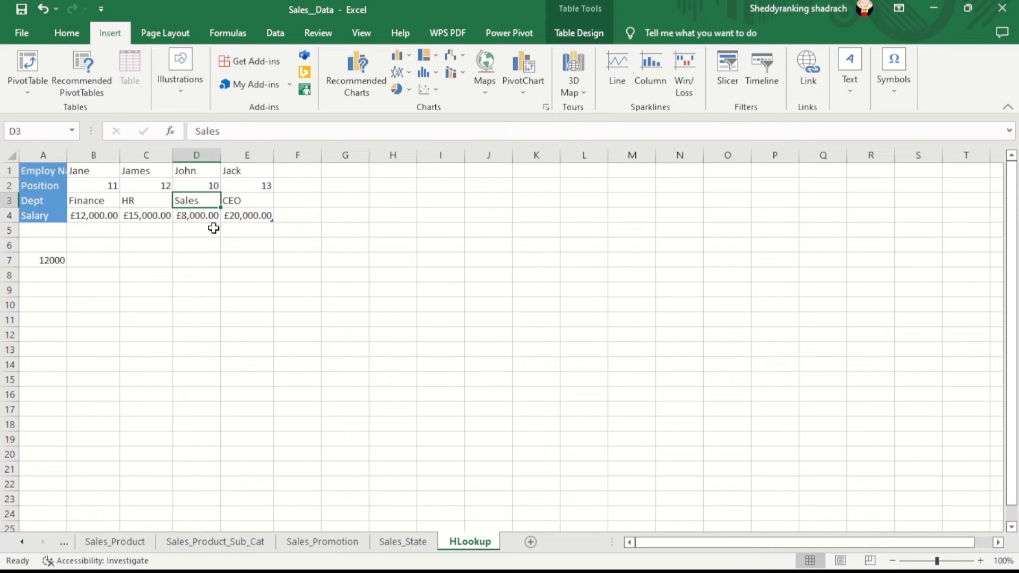
double_click(189, 261)
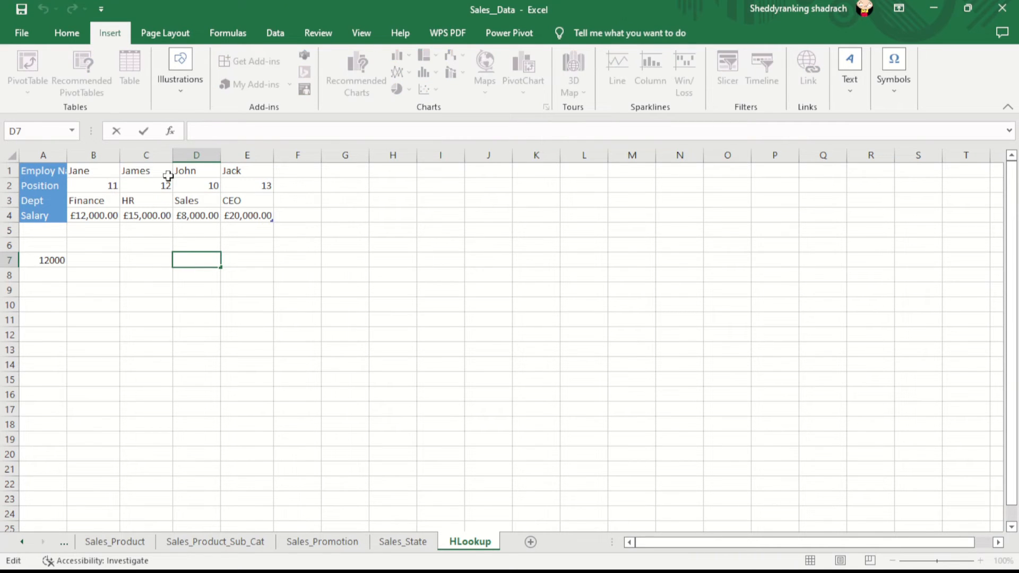
click(187, 171)
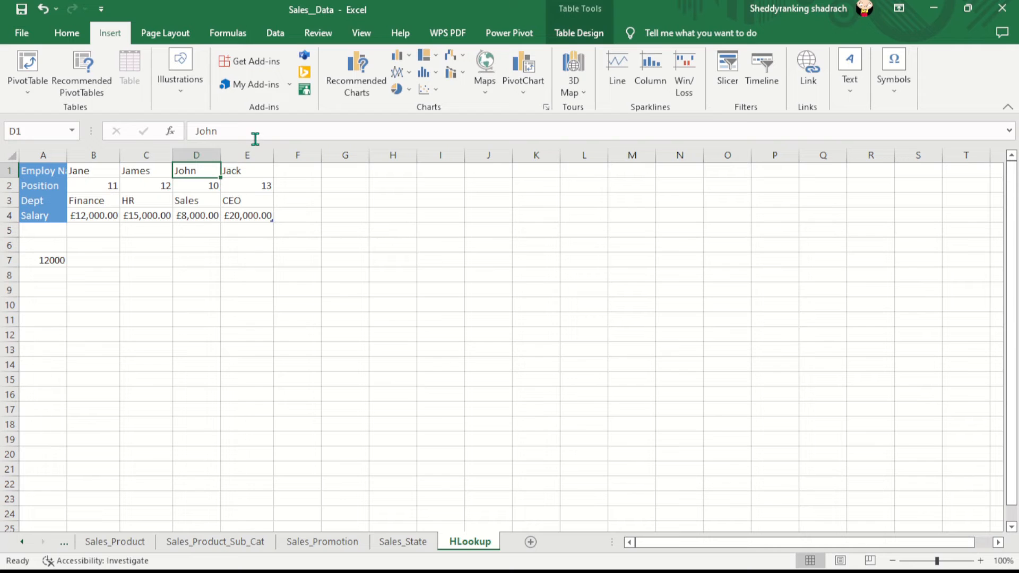
Try to look up the department of the employee in D1 by entering =HOOKUP(D1,A1:E3,3,0) in D6.
click(200, 249)
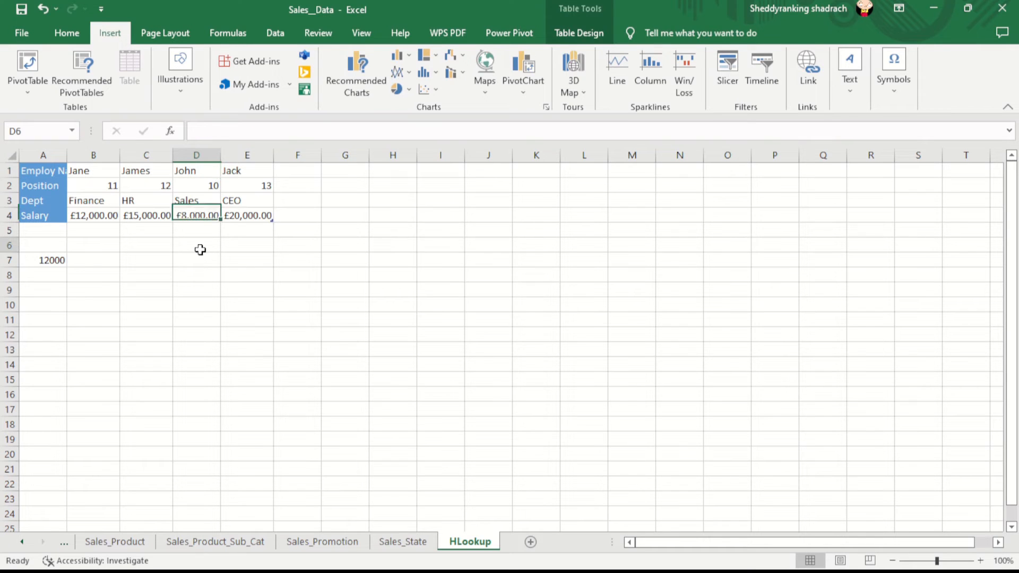
click(323, 124)
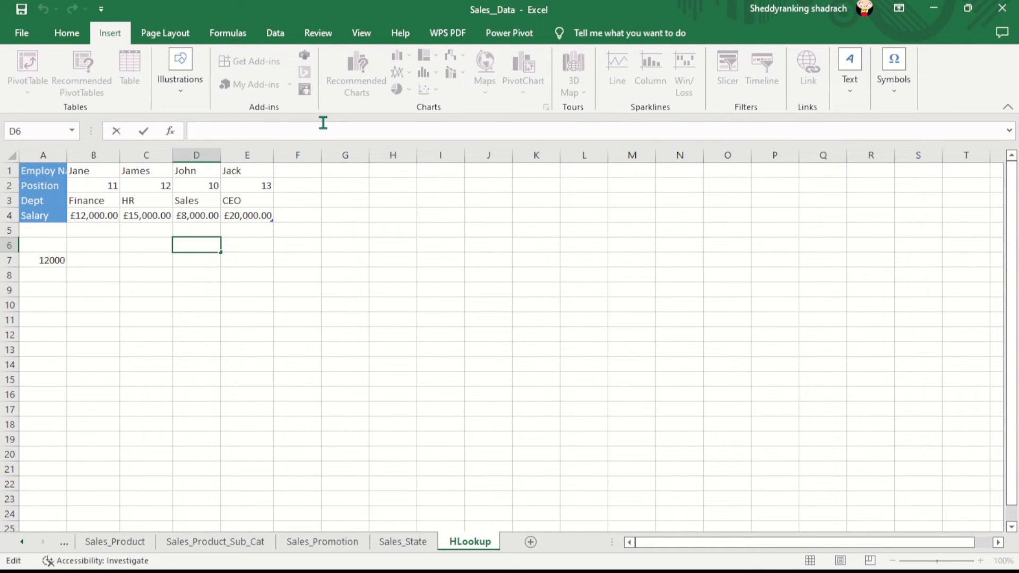
text(=HOO)
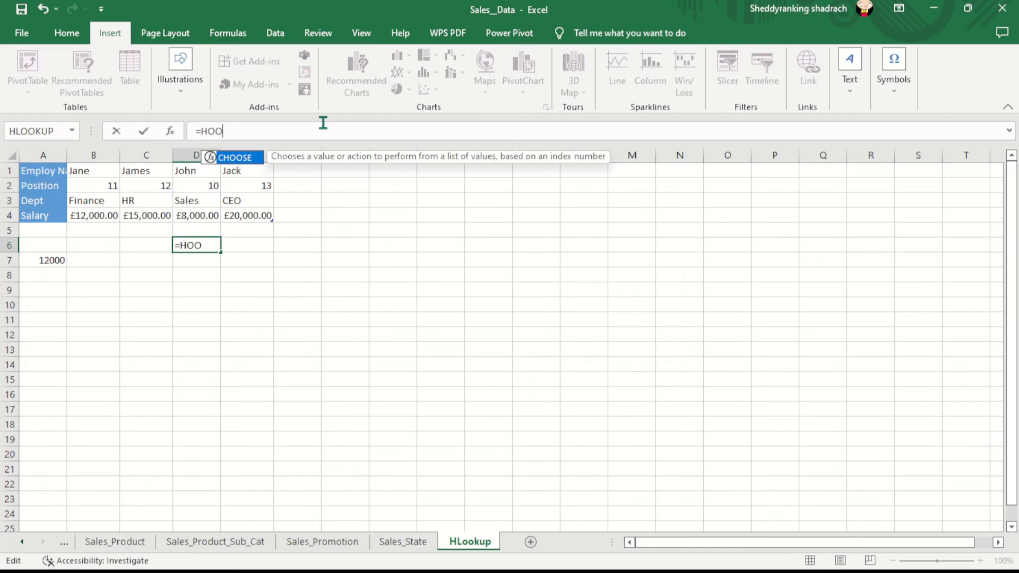
text(KUP)
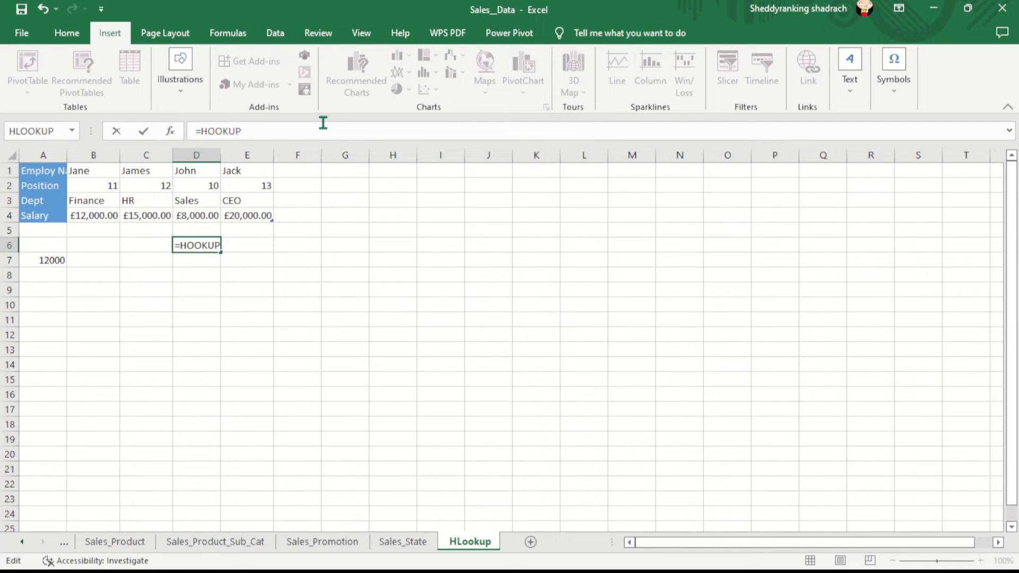
text(()
text(D1,)
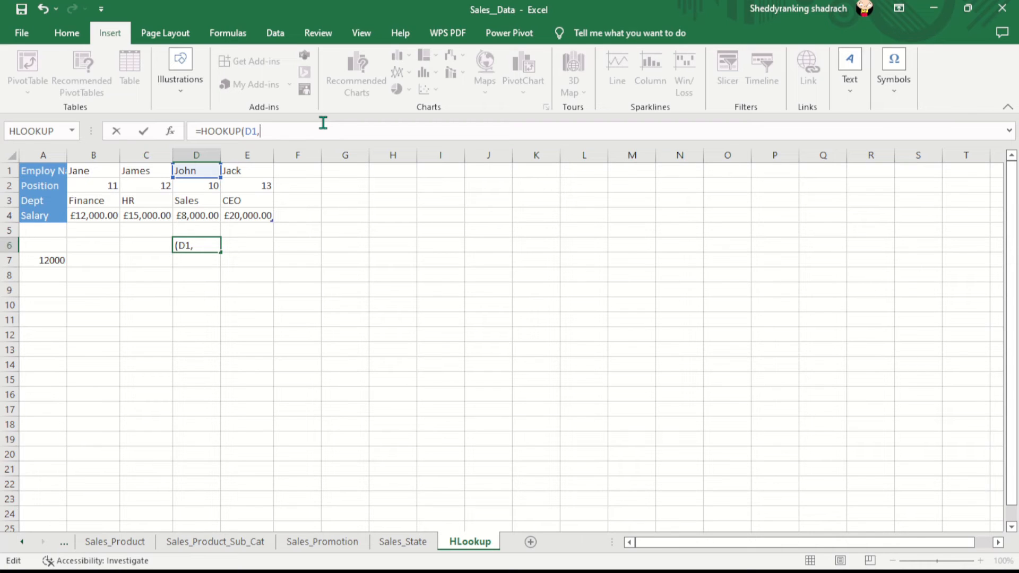
text(A1:E)
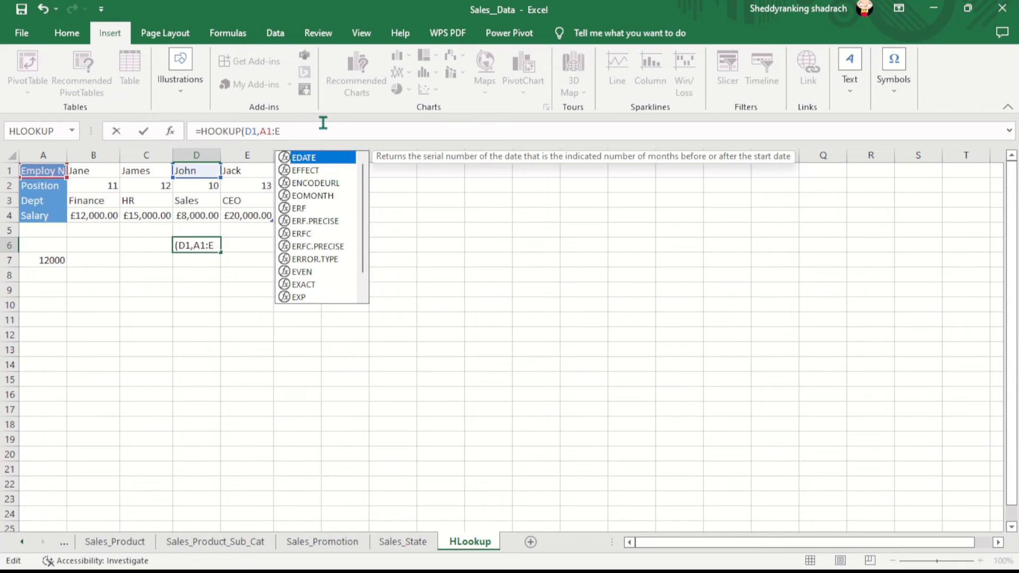
text(3)
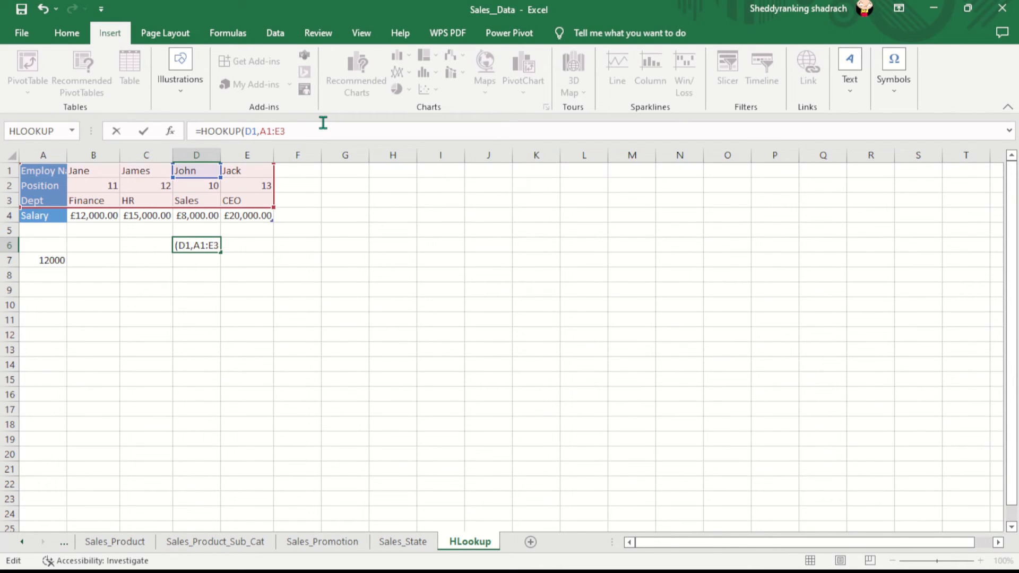
text(,)
text(3,0))
key(Return)
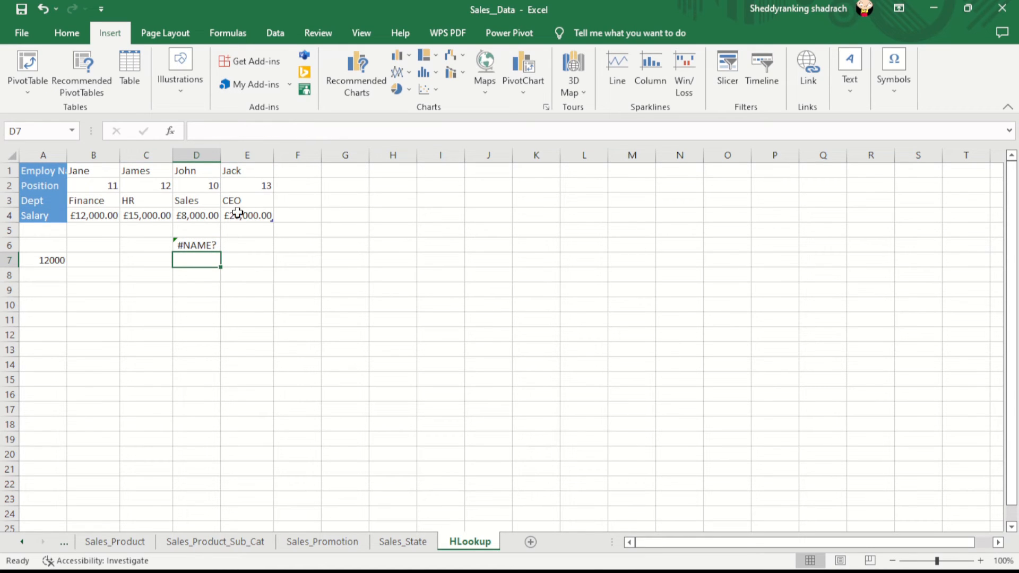
click(197, 248)
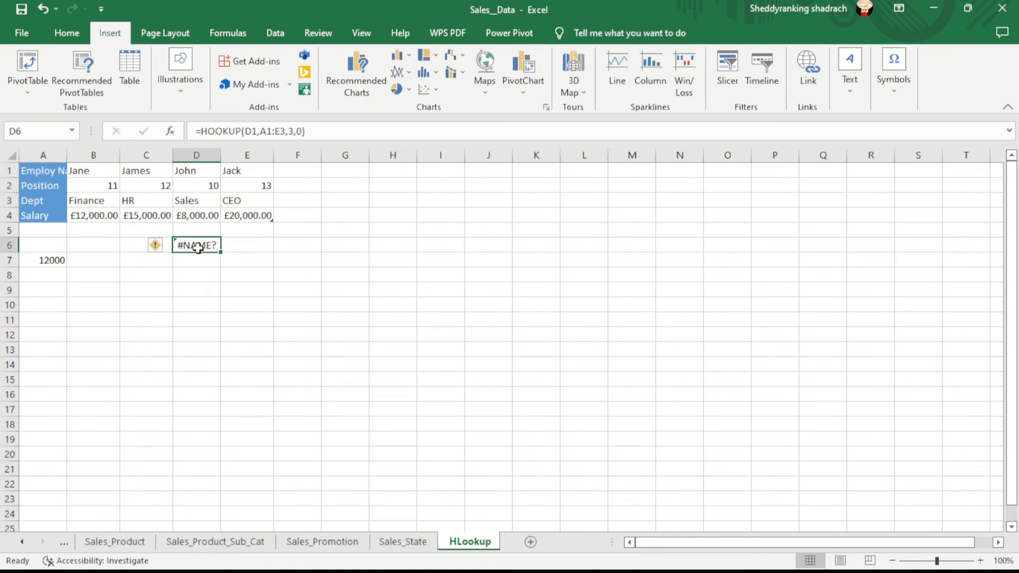
click(200, 174)
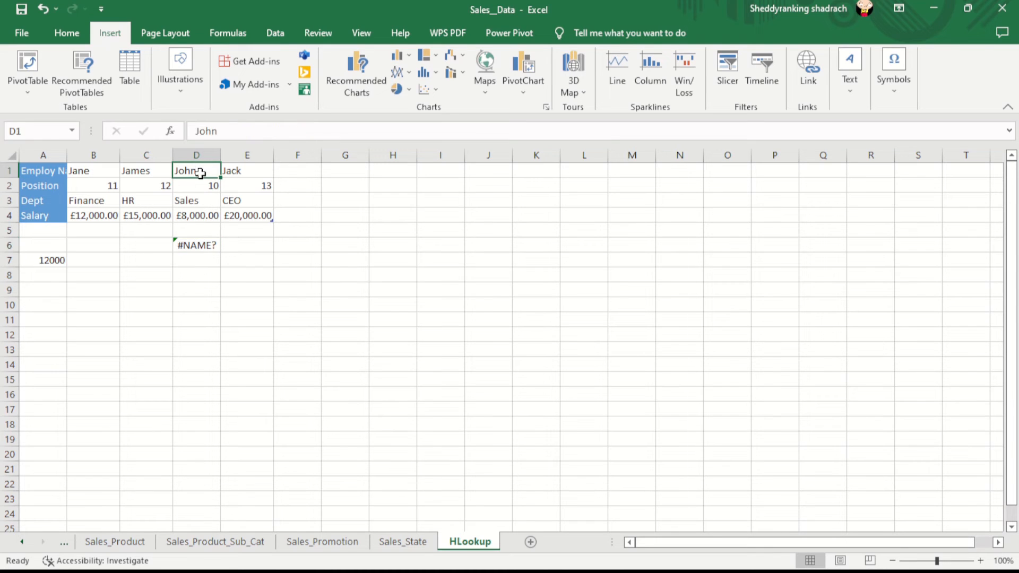
click(192, 244)
click(257, 131)
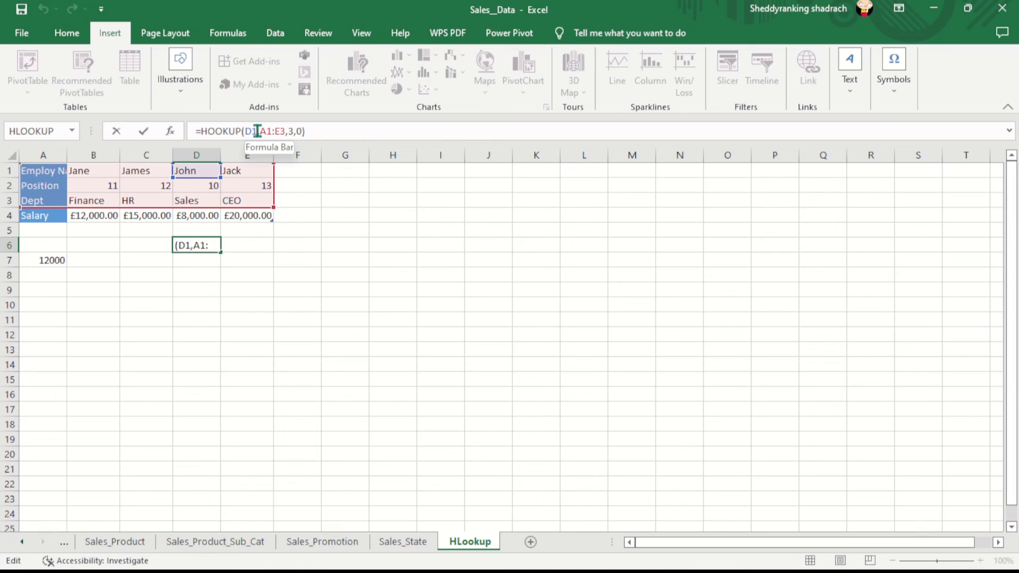
click(309, 131)
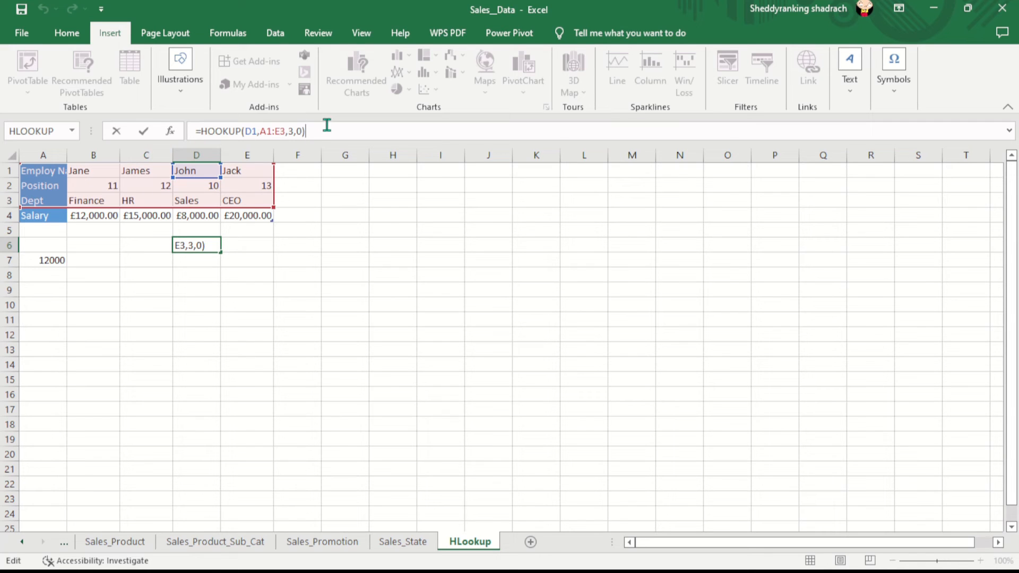
key(BackSpace)
key(BackSpace)
key(BackSpace)
key(BackSpace)
key(BackSpace)
key(BackSpace)
key(BackSpace)
key(BackSpace)
key(BackSpace)
key(BackSpace)
key(BackSpace)
key(BackSpace)
key(BackSpace)
key(BackSpace)
key(BackSpace)
key(BackSpace)
key(BackSpace)
key(BackSpace)
key(BackSpace)
key(BackSpace)
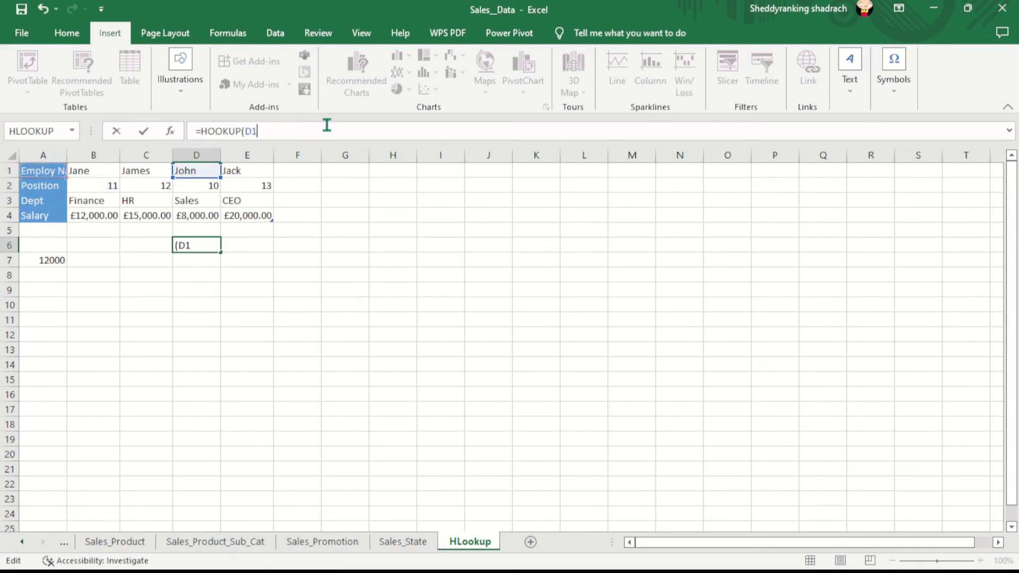
click(170, 131)
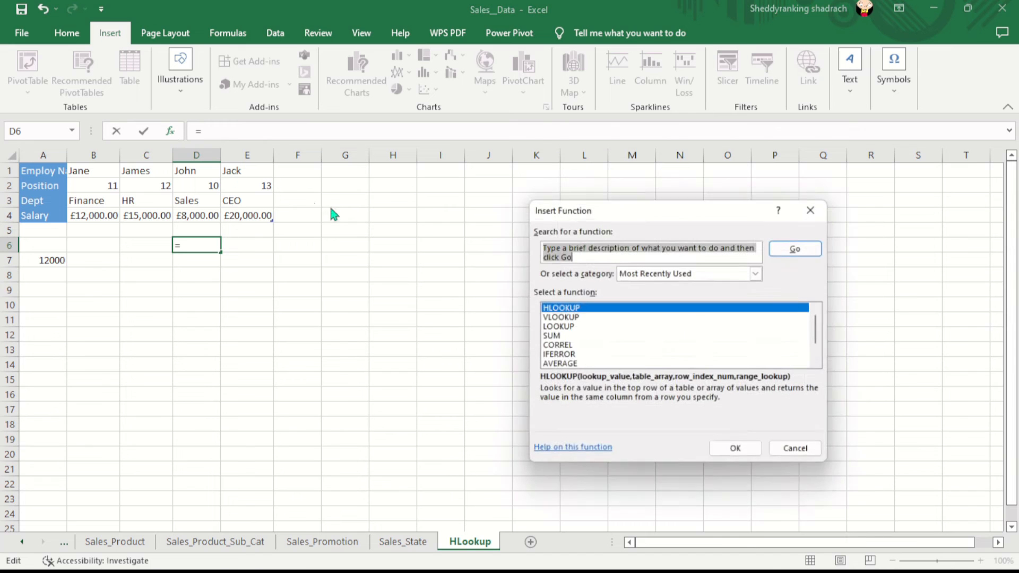
click(740, 455)
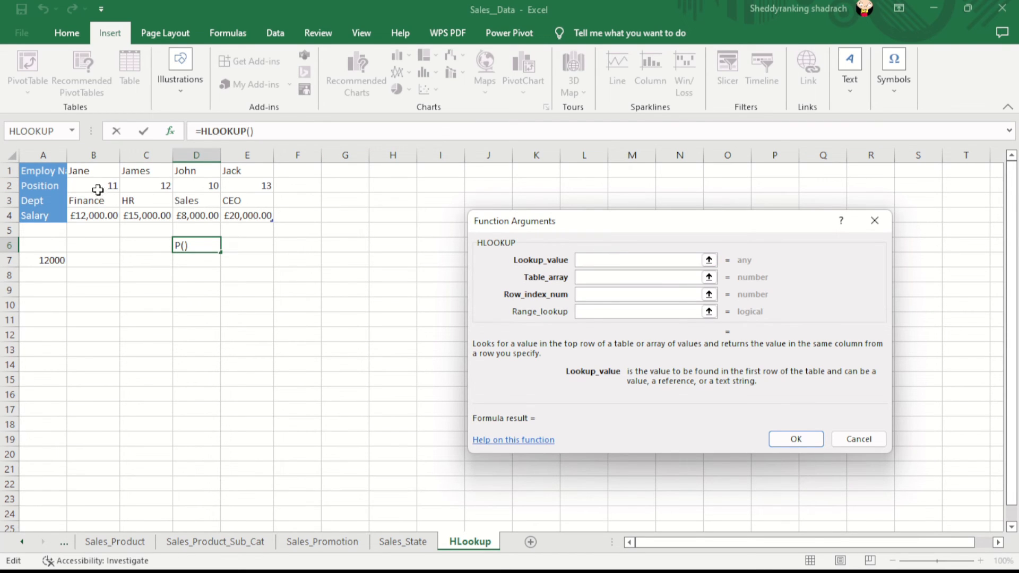
click(187, 172)
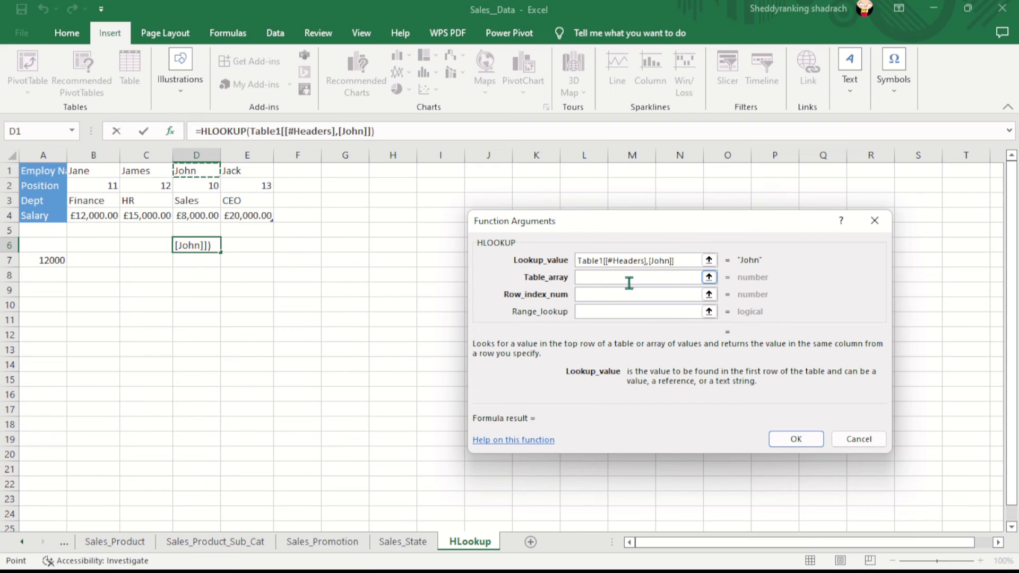
click(686, 260)
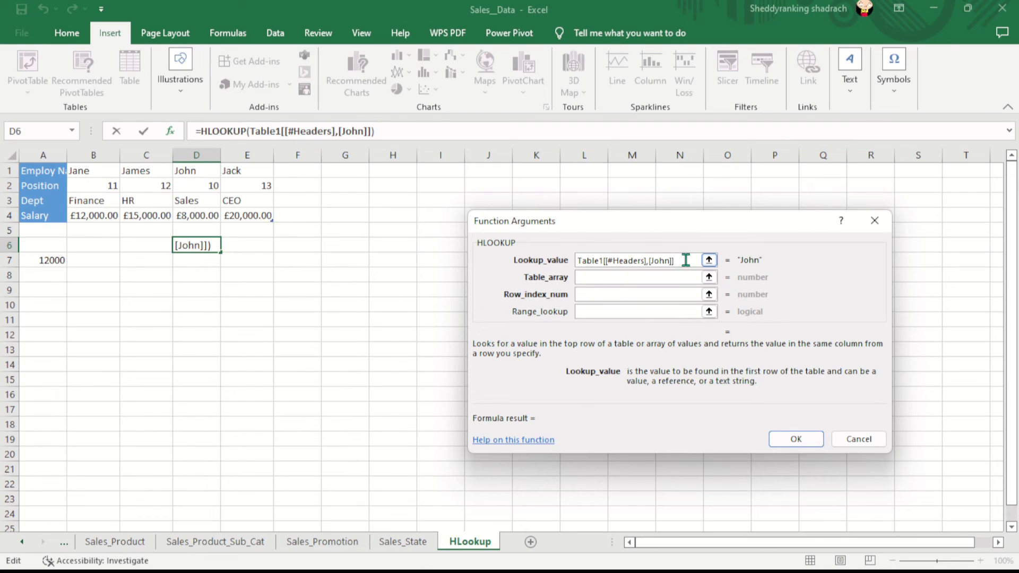
key(BackSpace)
key(BackSpace)
key(BackSpace)
key(BackSpace)
key(BackSpace)
key(BackSpace)
key(BackSpace)
key(BackSpace)
key(BackSpace)
key(BackSpace)
key(BackSpace)
key(BackSpace)
key(BackSpace)
key(BackSpace)
key(BackSpace)
key(BackSpace)
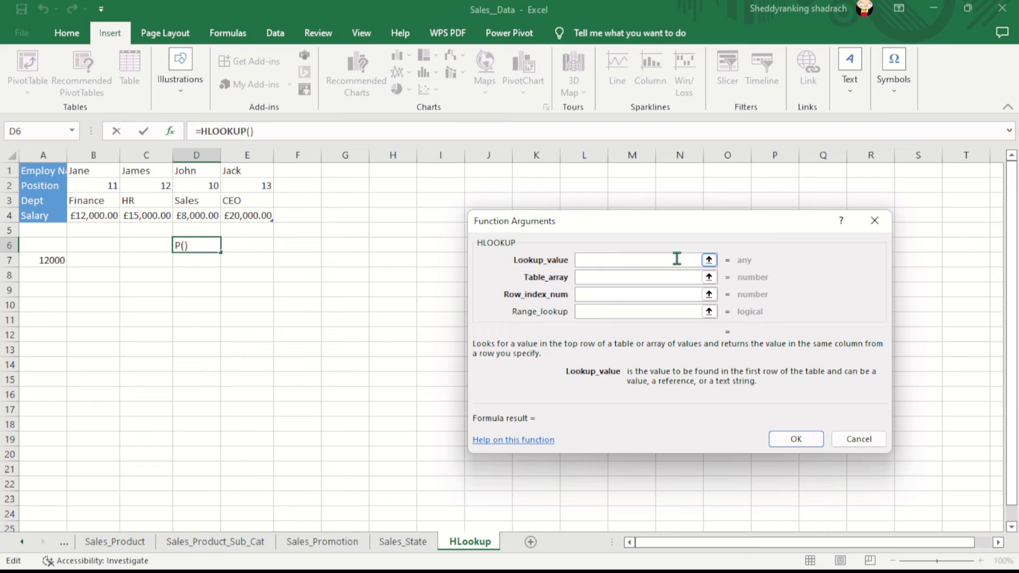
click(198, 246)
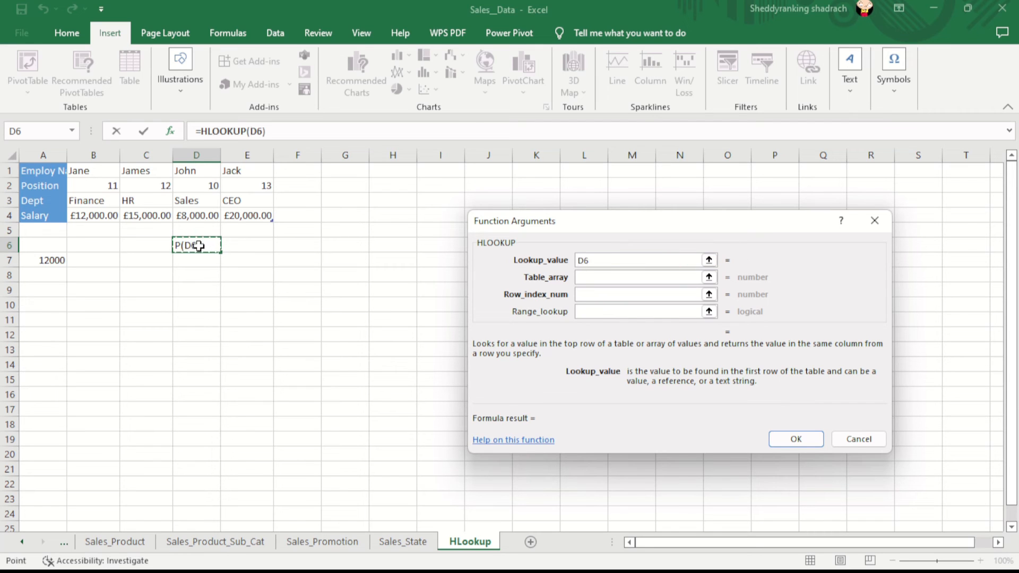
key(BackSpace)
key(BackSpace)
click(876, 444)
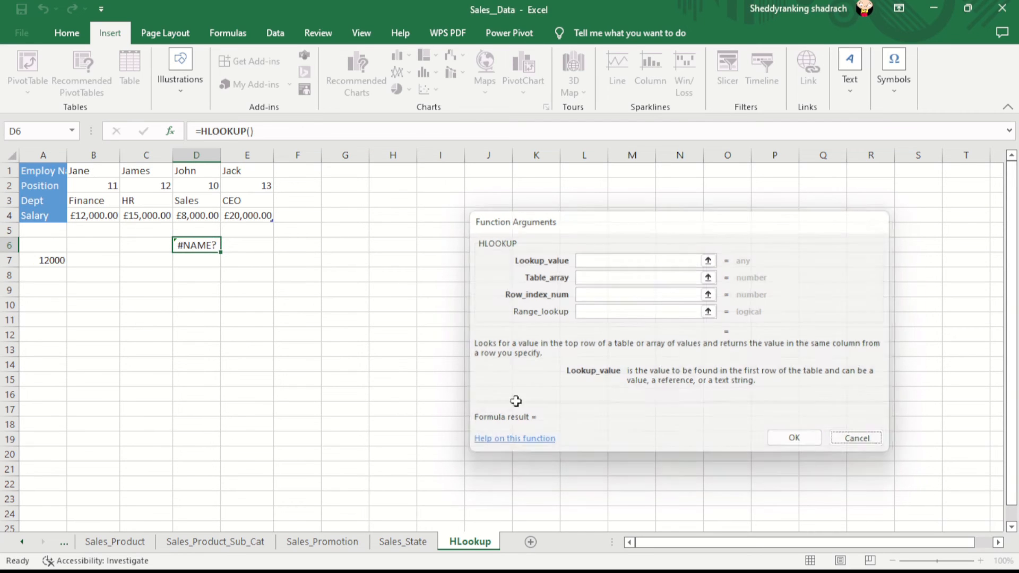
Clear the misspelled HOOKUP formula from cell D6.
click(322, 132)
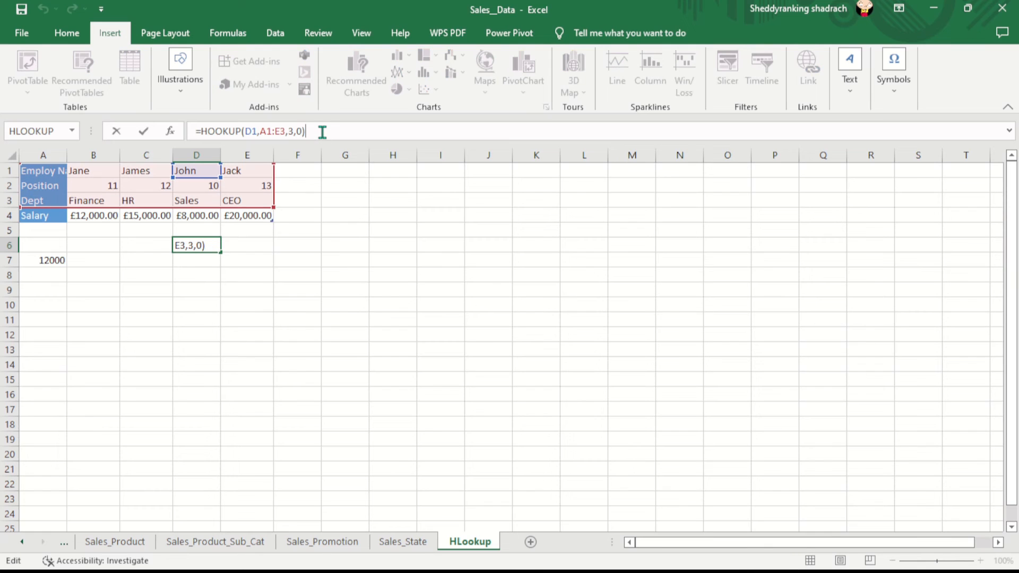
key(BackSpace)
key(BackSpace)
key(BackSpace)
key(BackSpace)
key(BackSpace)
key(BackSpace)
key(BackSpace)
key(BackSpace)
key(BackSpace)
key(BackSpace)
key(BackSpace)
key(BackSpace)
key(BackSpace)
key(BackSpace)
key(BackSpace)
key(BackSpace)
key(BackSpace)
key(BackSpace)
key(BackSpace)
key(BackSpace)
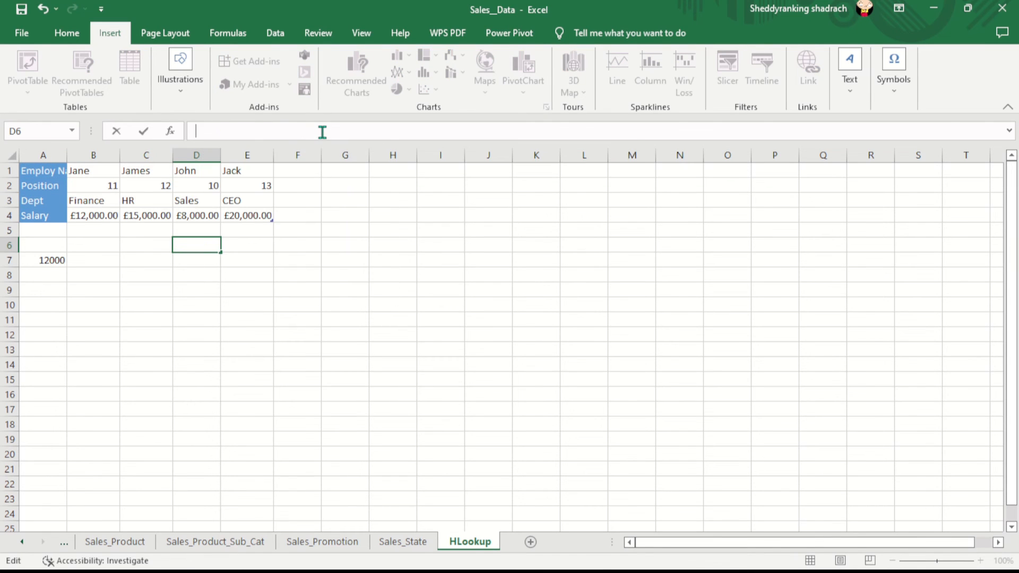
Start an HLOOKUP function in F10 and set its lookup value to D1 as a plain cell reference.
click(285, 300)
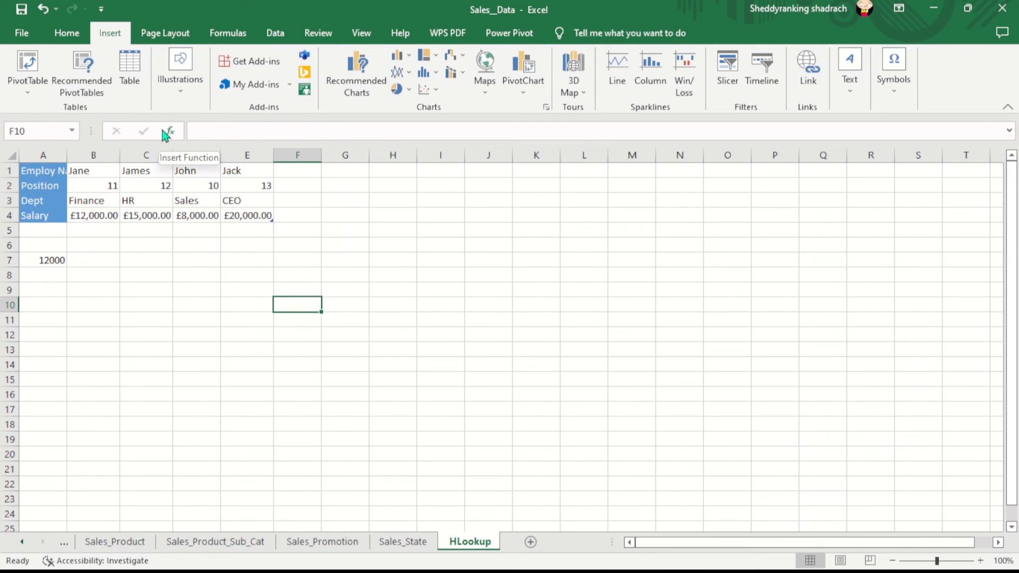
click(170, 131)
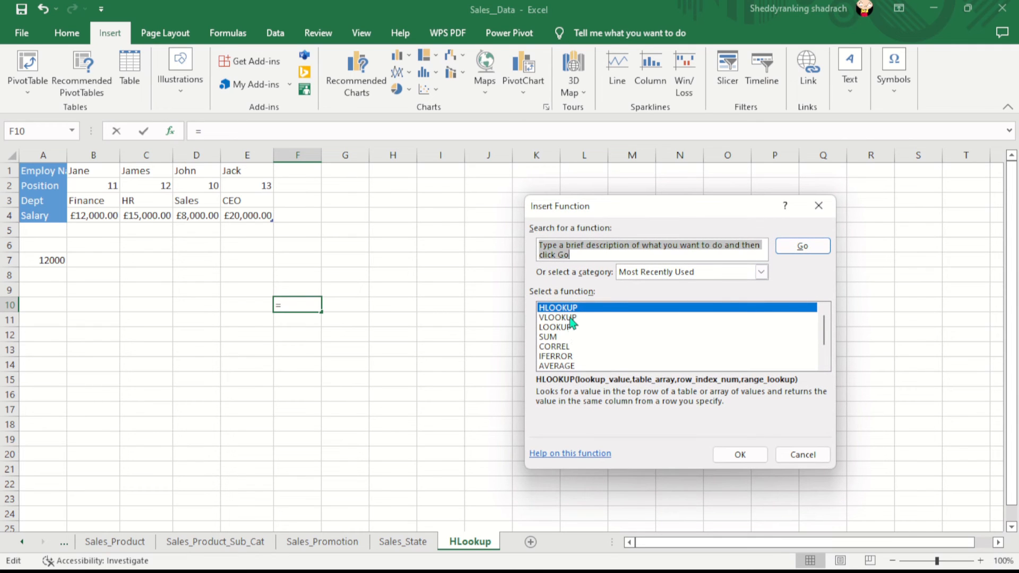
click(729, 455)
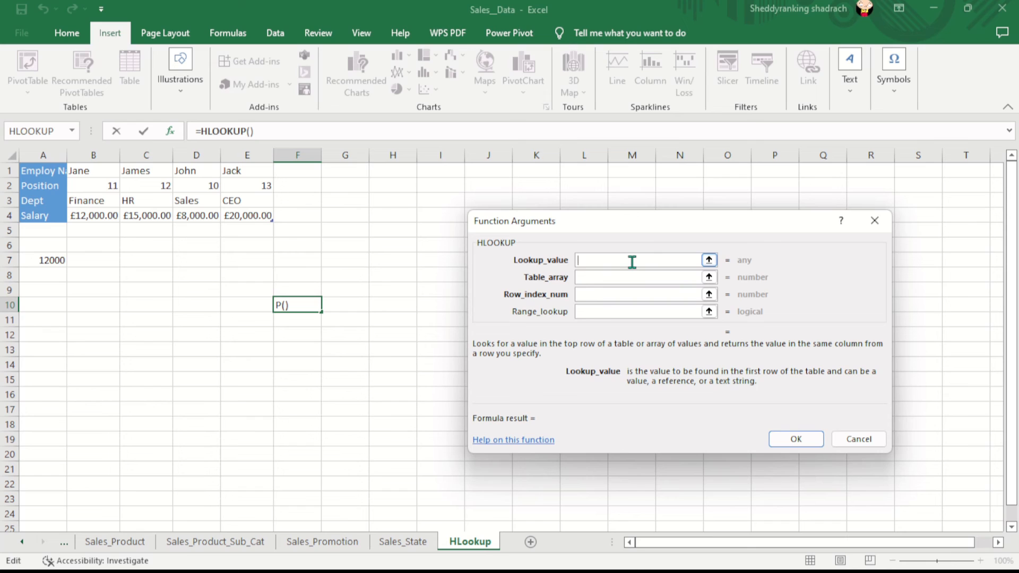
click(197, 173)
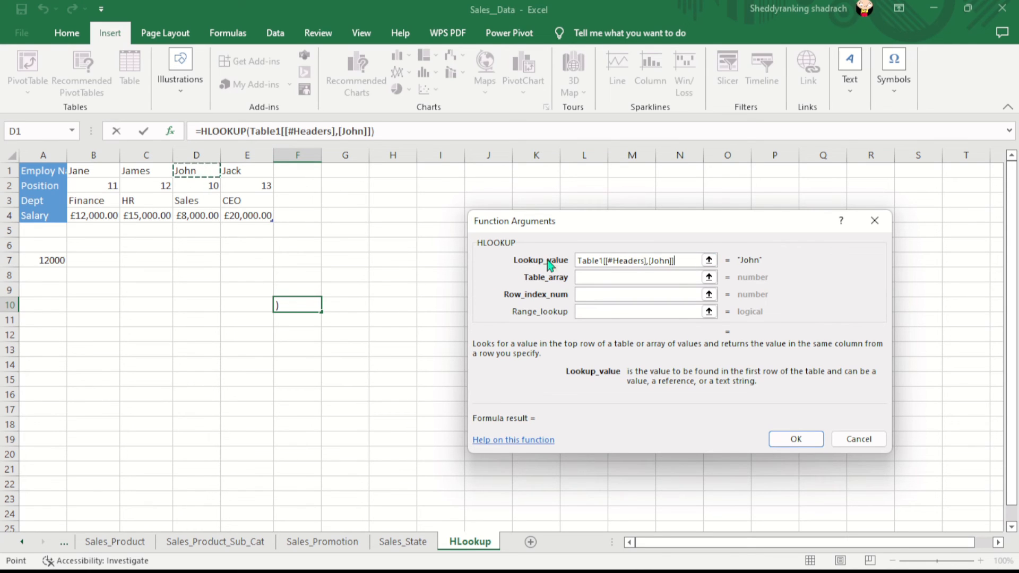
click(683, 259)
key(BackSpace)
key(BackSpace)
key(BackSpace)
key(BackSpace)
key(BackSpace)
key(BackSpace)
key(BackSpace)
key(BackSpace)
key(BackSpace)
key(BackSpace)
key(BackSpace)
key(BackSpace)
key(BackSpace)
key(BackSpace)
key(BackSpace)
key(BackSpace)
key(BackSpace)
key(BackSpace)
key(BackSpace)
key(BackSpace)
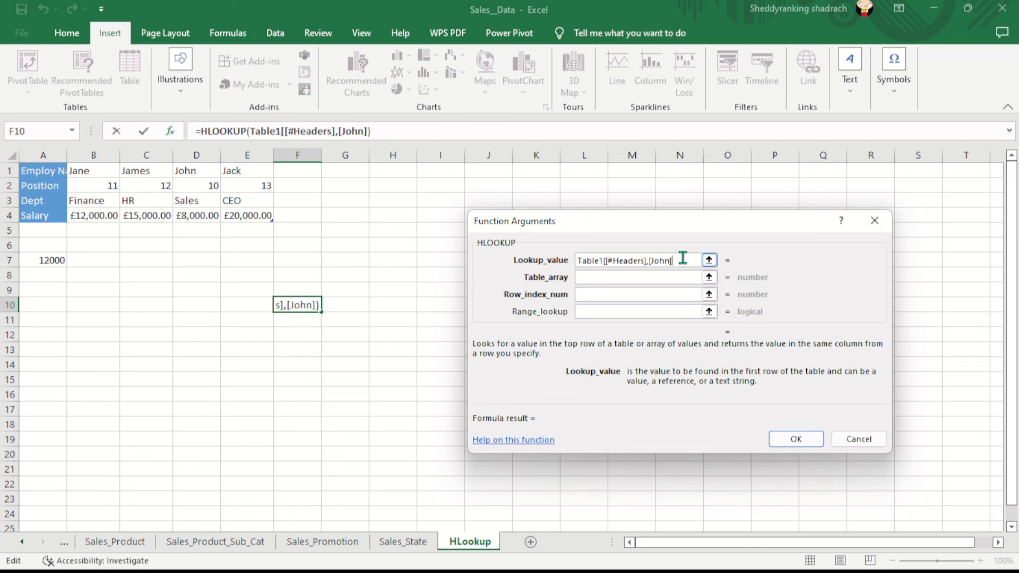
text(D1)
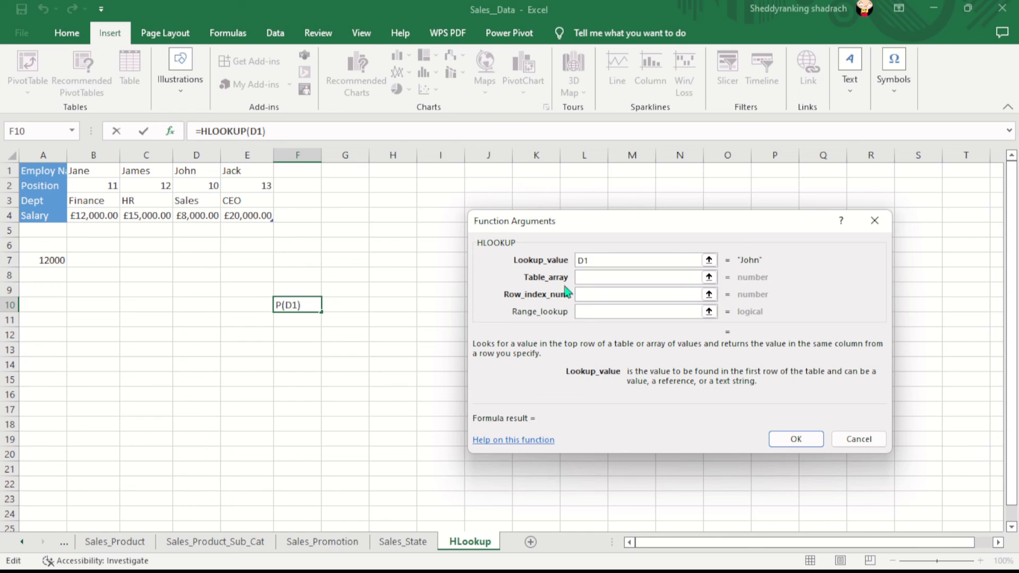
Set the HLOOKUP table array to A1:E3, row index to 3 and range lookup to 0, and insert the formula in F10.
click(637, 275)
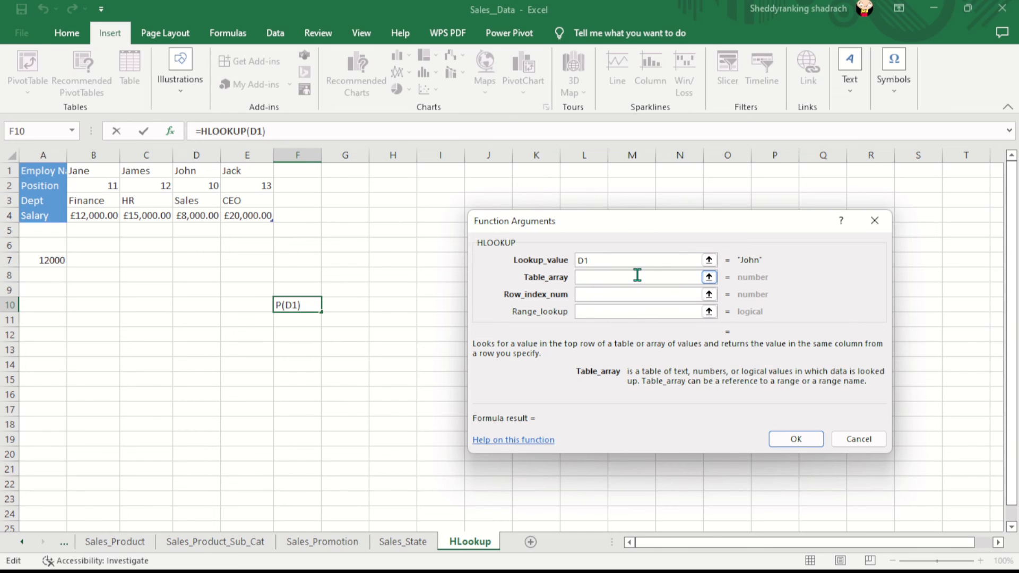
text(A1:E)
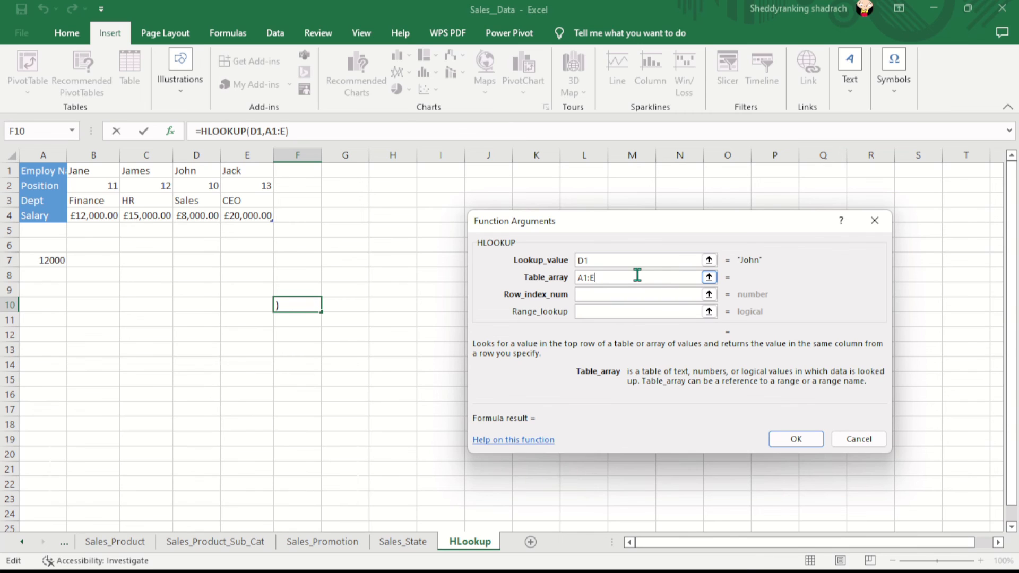
text(3)
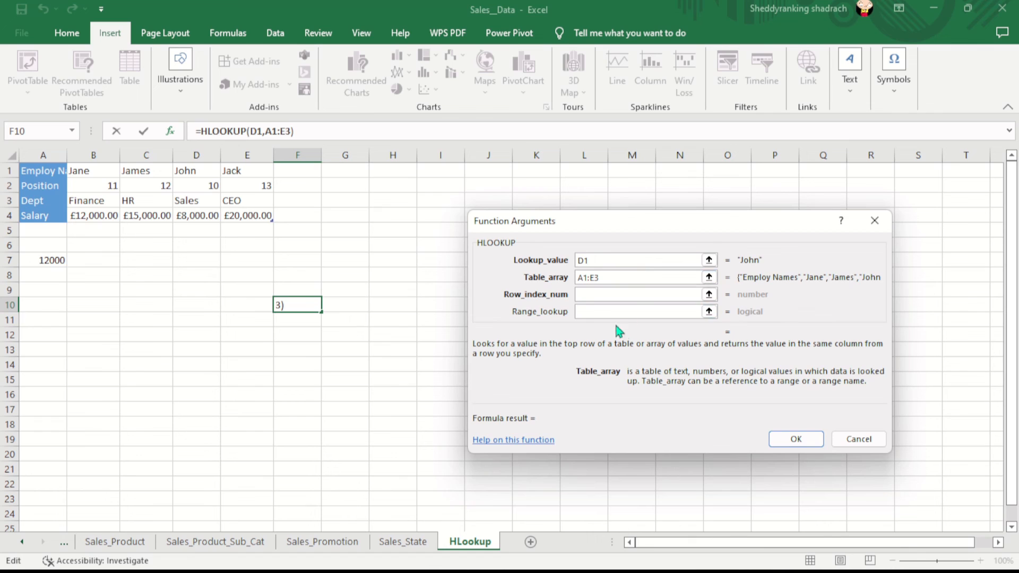
click(612, 295)
text(3)
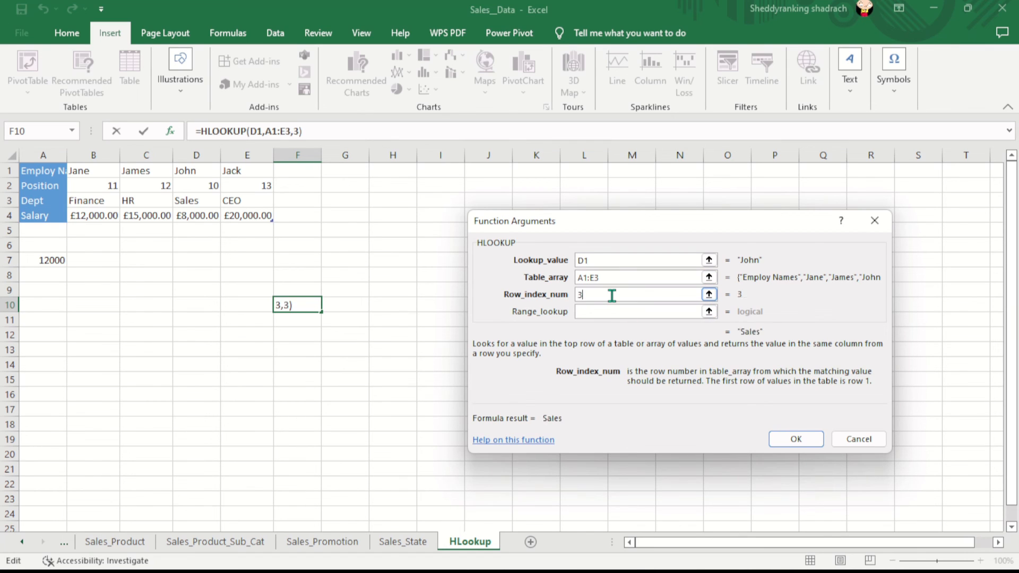
click(611, 313)
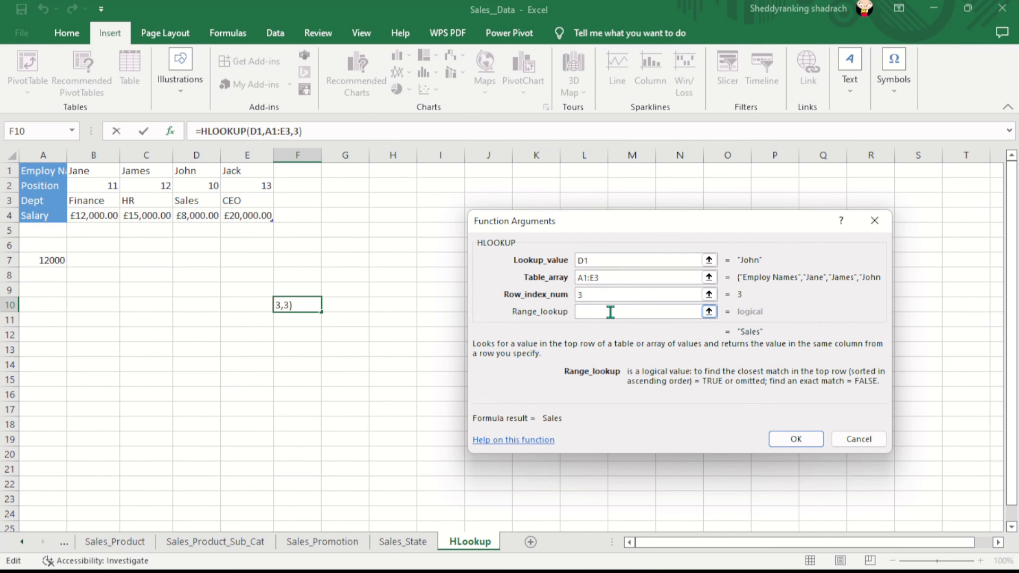
text(0)
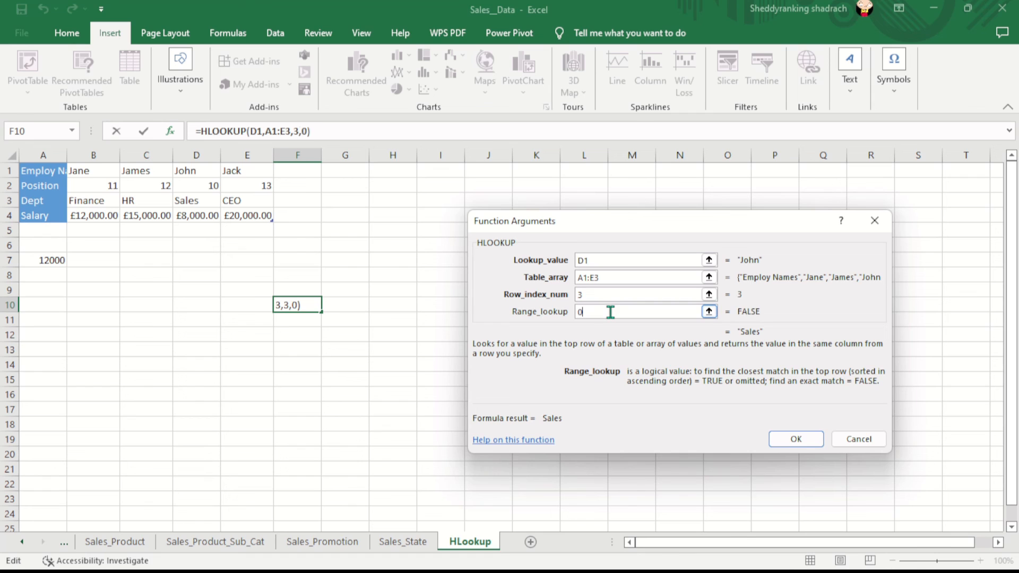
click(795, 439)
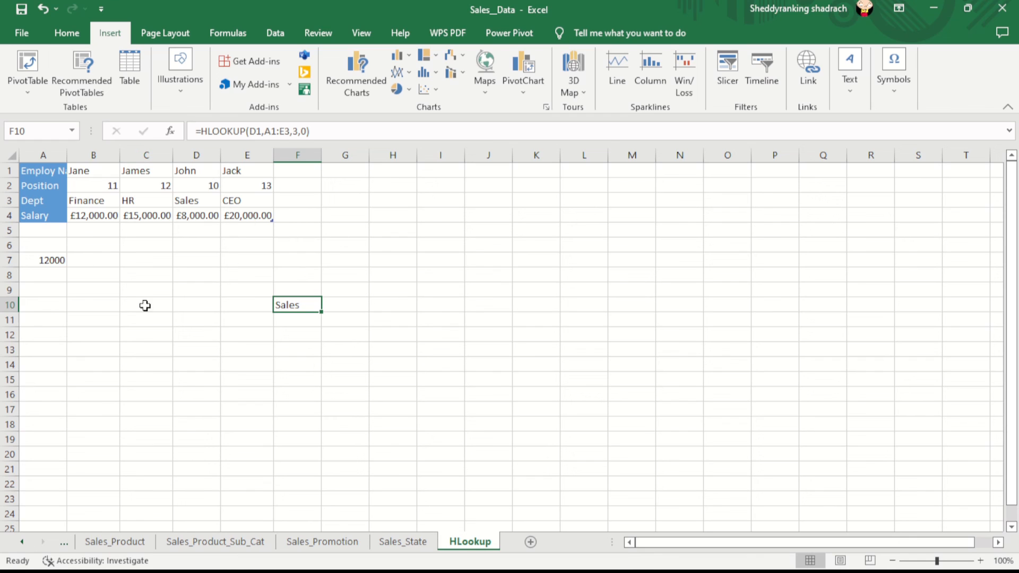
Compare the HLOOKUP formulas in F10 and A7 with the table ranges they reference.
click(319, 131)
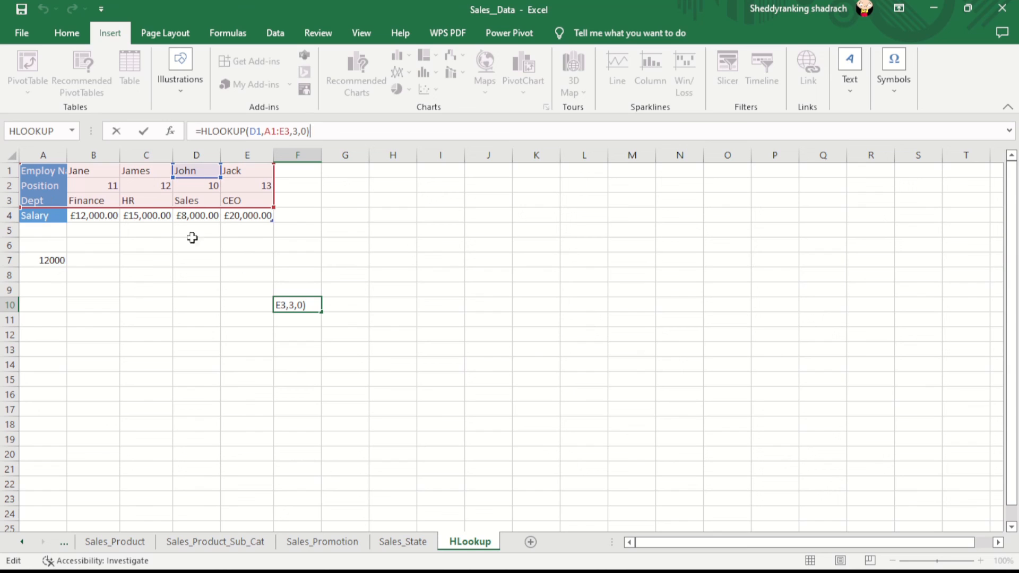
click(156, 276)
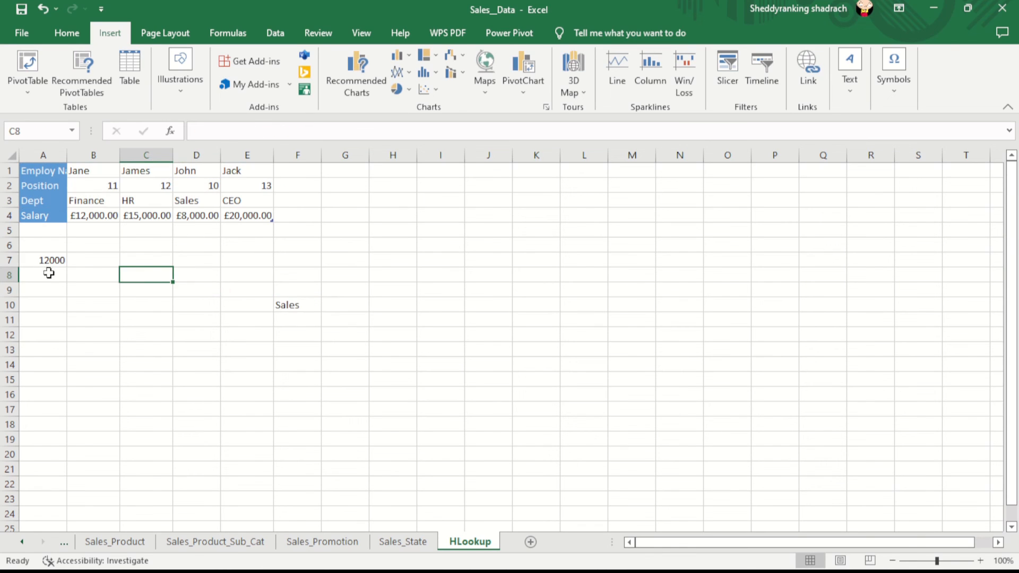
click(36, 261)
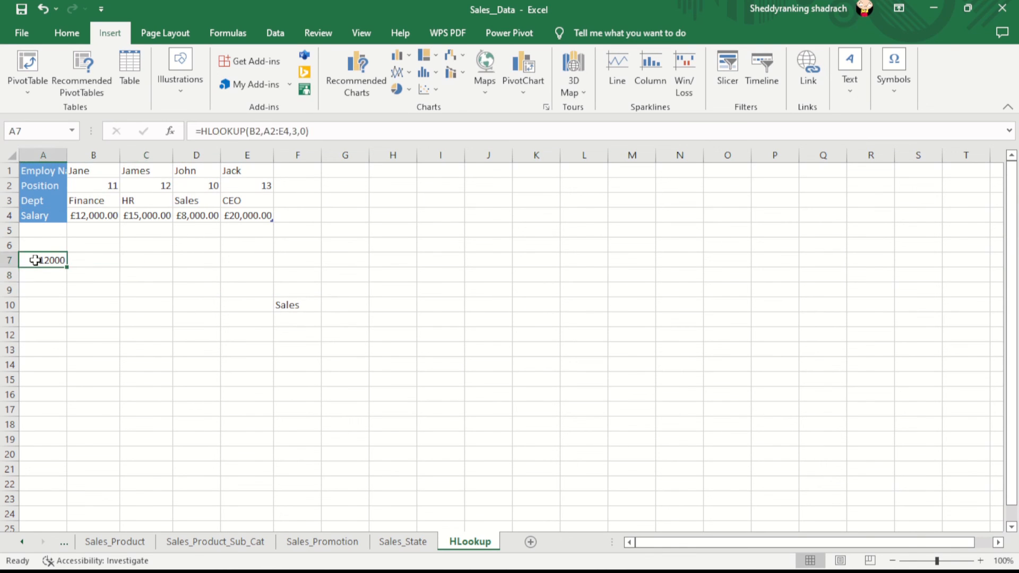
click(325, 132)
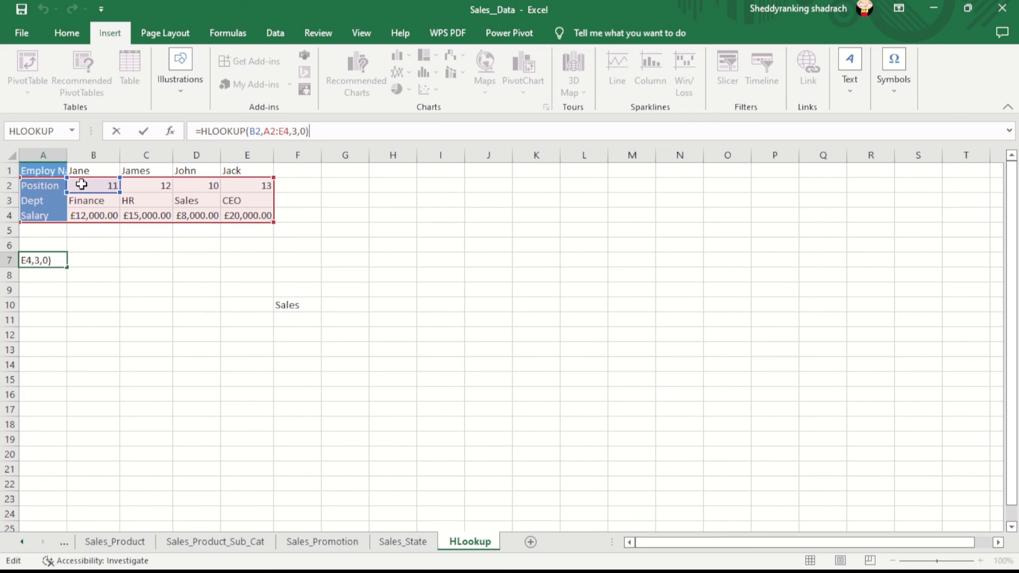
click(300, 308)
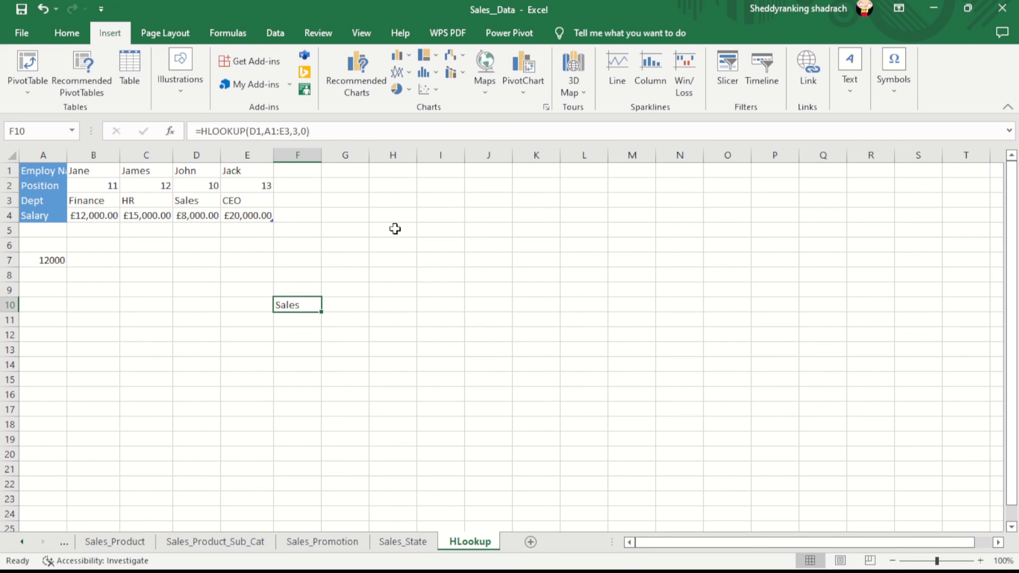
click(343, 131)
click(533, 363)
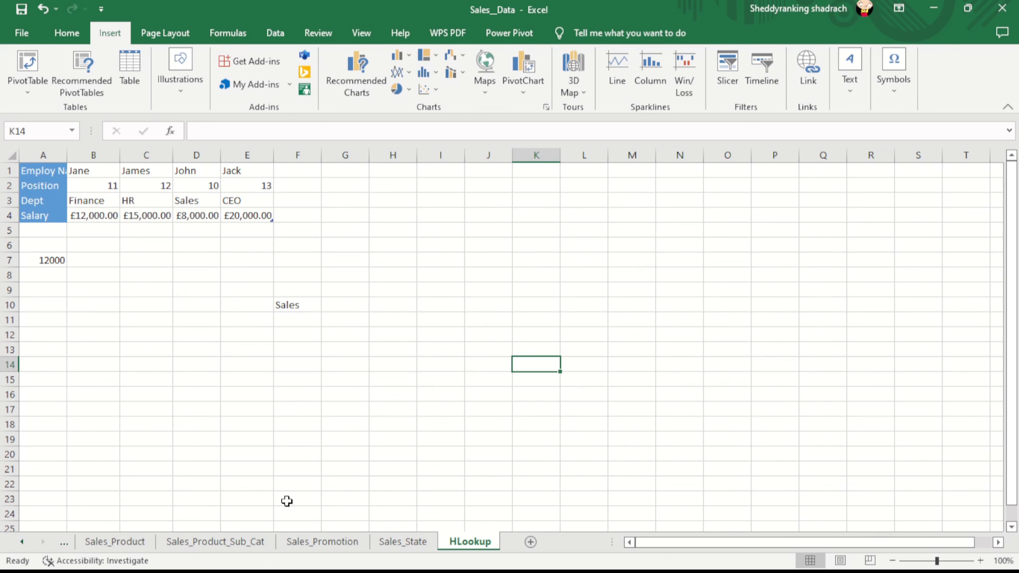
Return to the Sales_Data sheet to review its VLOOKUP-filled columns.
click(211, 542)
click(121, 543)
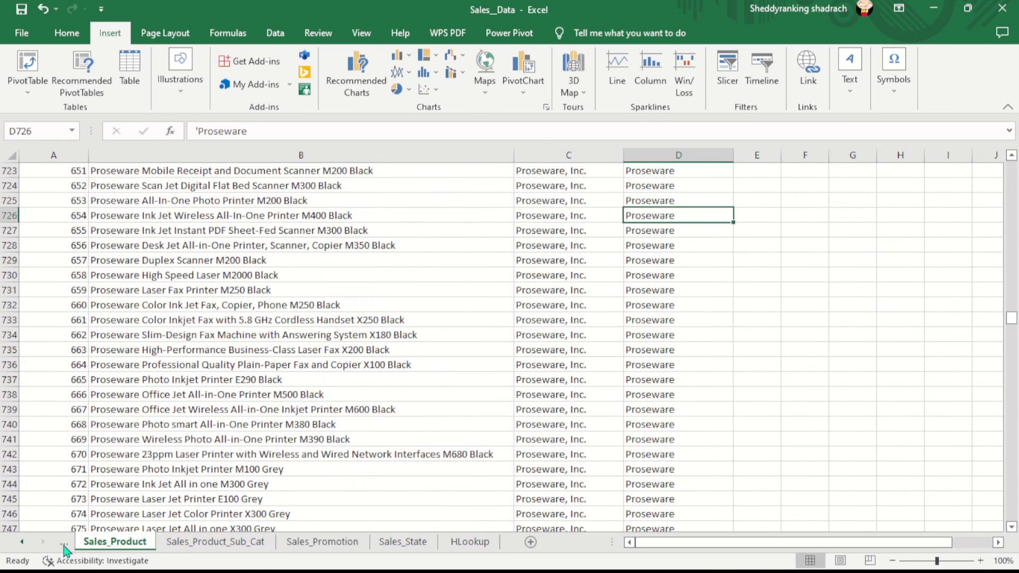
click(22, 542)
click(21, 541)
click(180, 543)
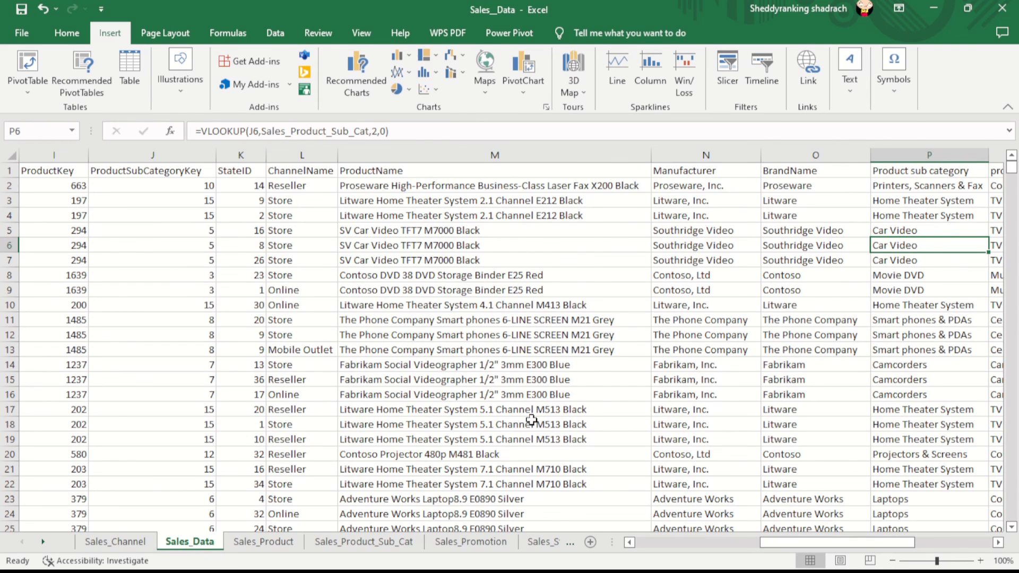
mouse_move(1014, 167)
mouse_down()
mouse_move(1014, 203)
mouse_move(1015, 168)
mouse_up()
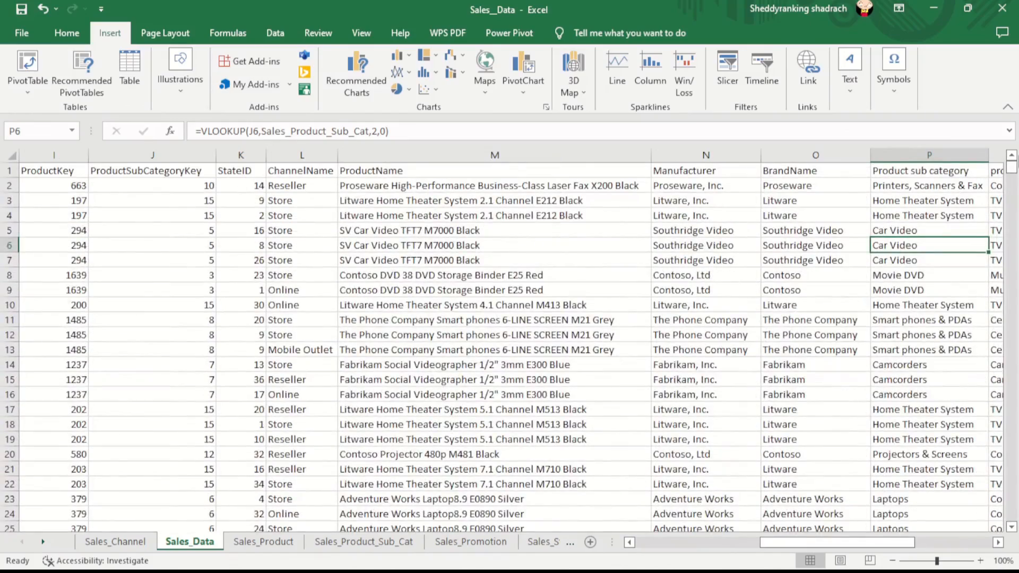